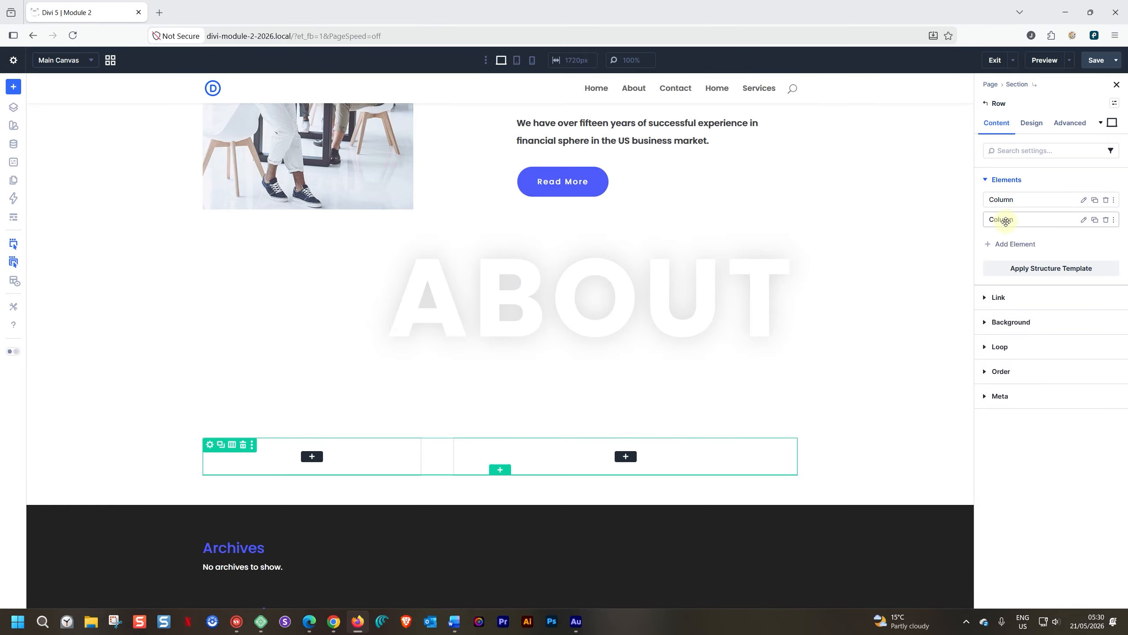
# Step: Swap the empty row's two columns and back, and apply the offset two-column layout with the wider column first
pyautogui.moveTo(1006, 221); pyautogui.dragTo(1006, 201)
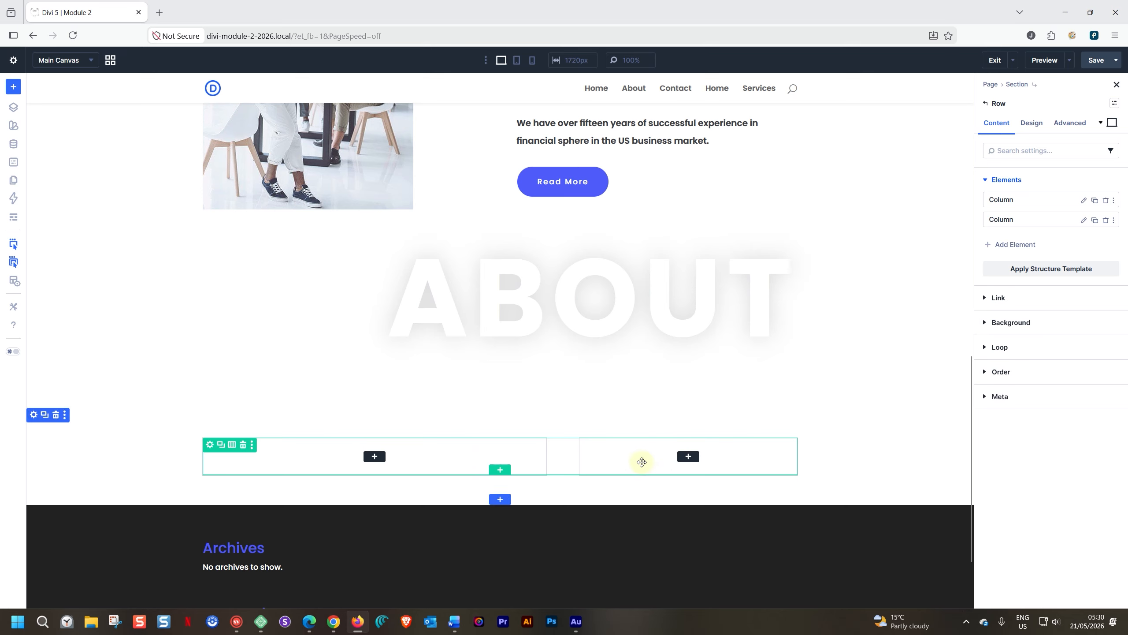
pyautogui.moveTo(1010, 219); pyautogui.dragTo(1011, 200)
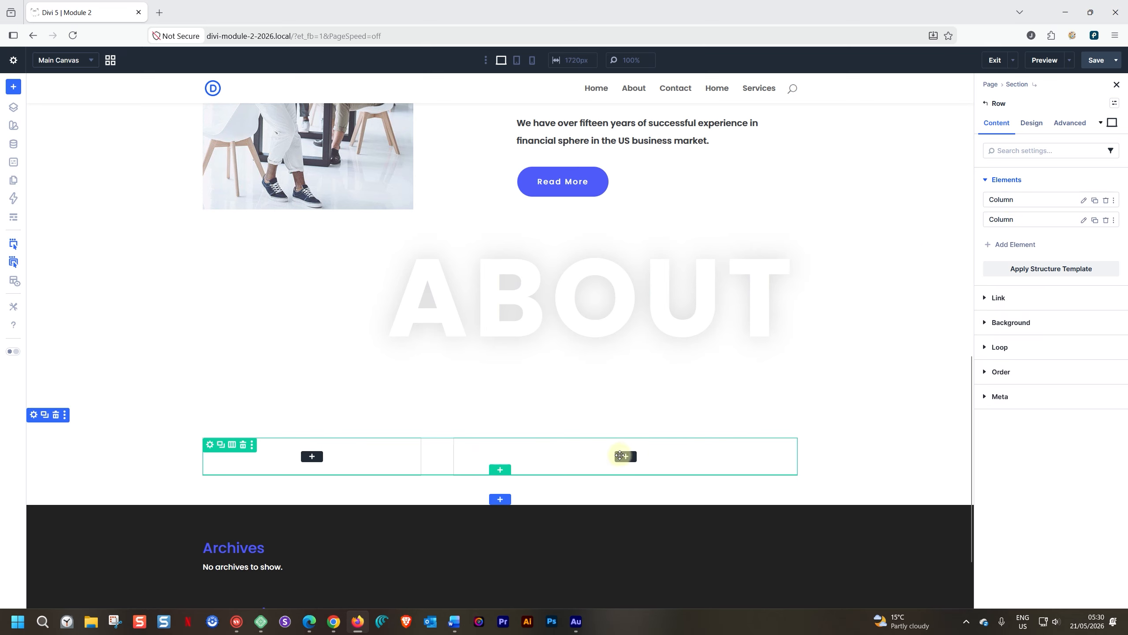
pyautogui.click(232, 445)
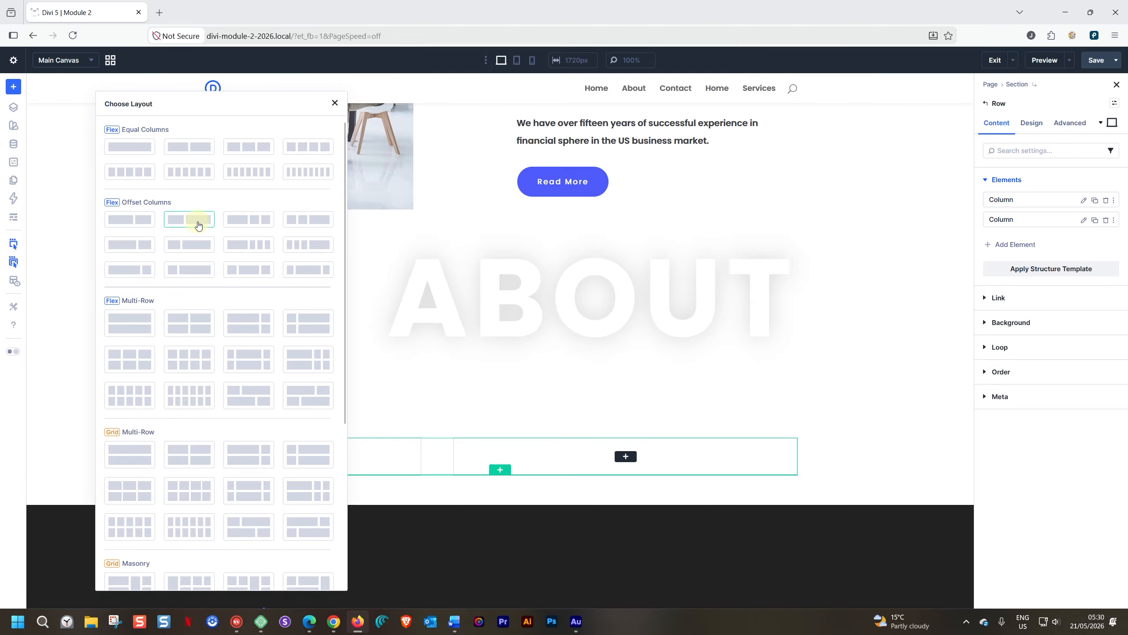
pyautogui.click(138, 222)
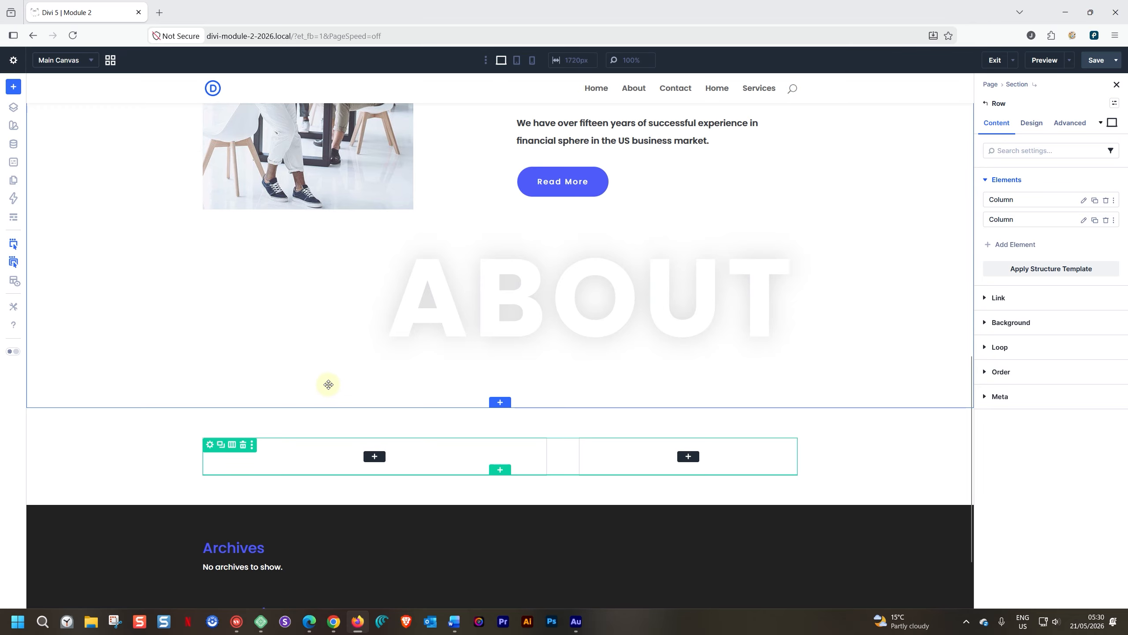
# Step: Insert an Image module in the row's narrower column, using skin1-img4-1 from the media library
pyautogui.click(688, 456)
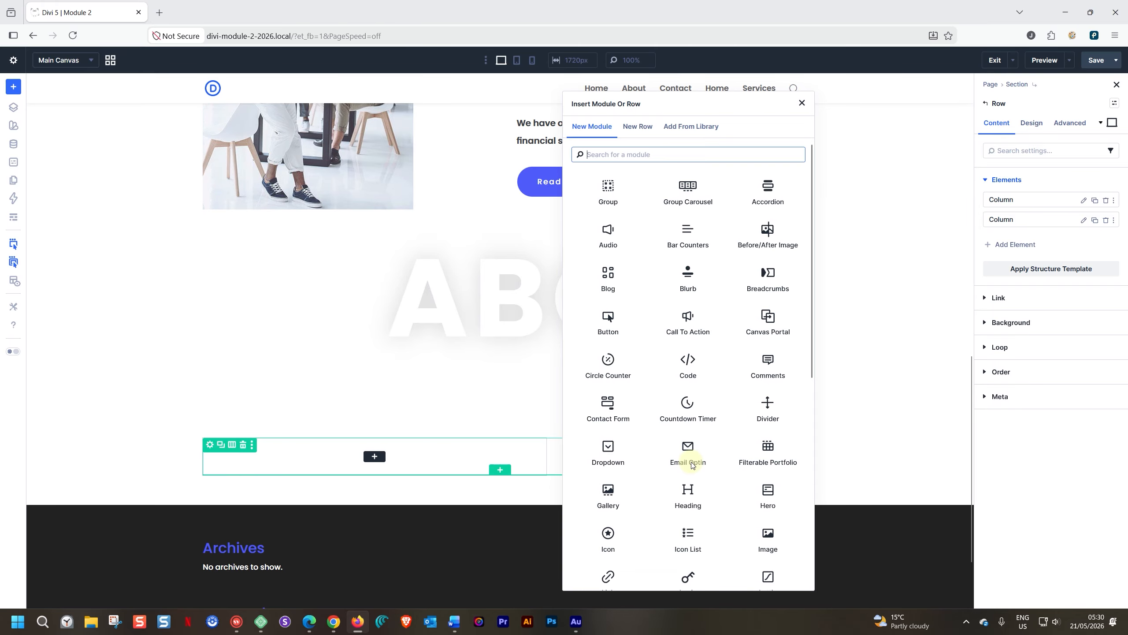
pyautogui.write('image')
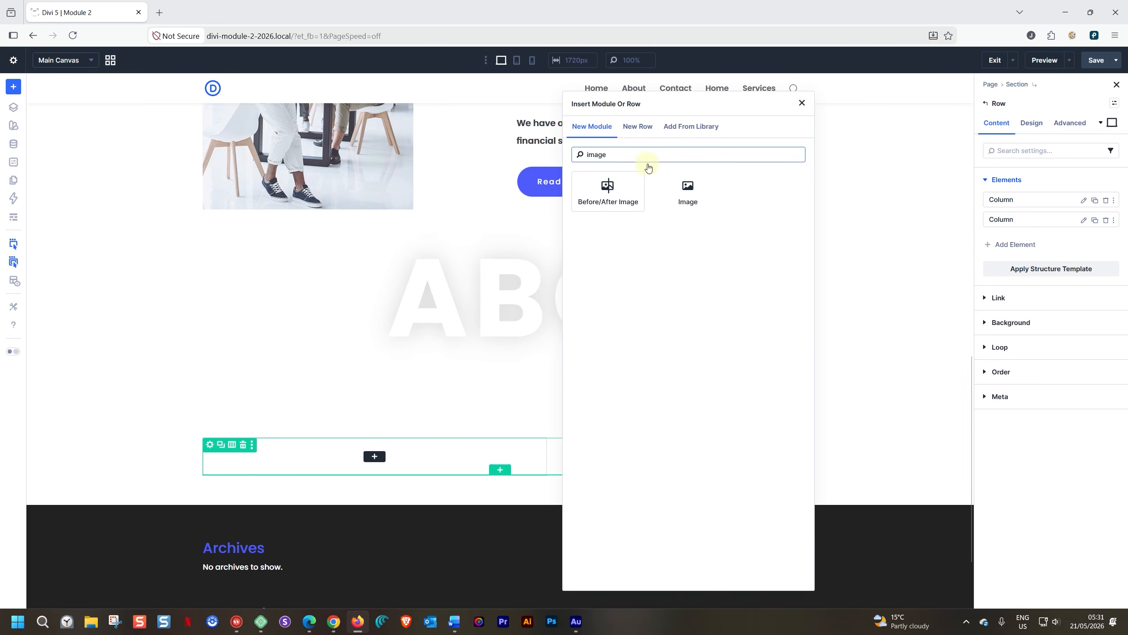
pyautogui.click(688, 196)
pyautogui.click(1003, 281)
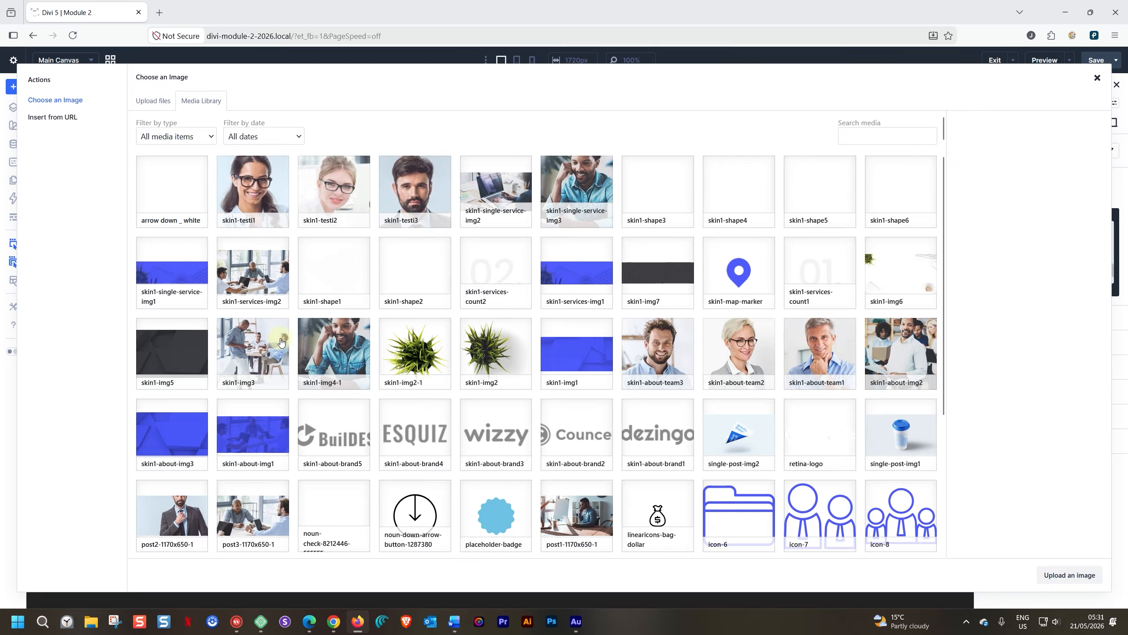
pyautogui.click(346, 346)
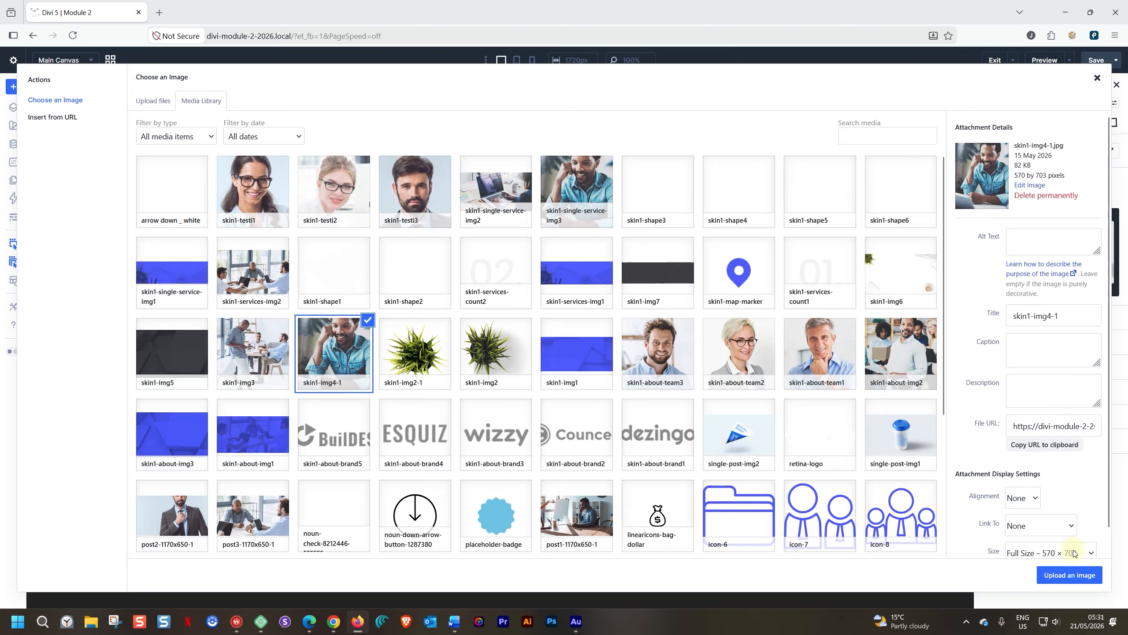
pyautogui.click(1064, 575)
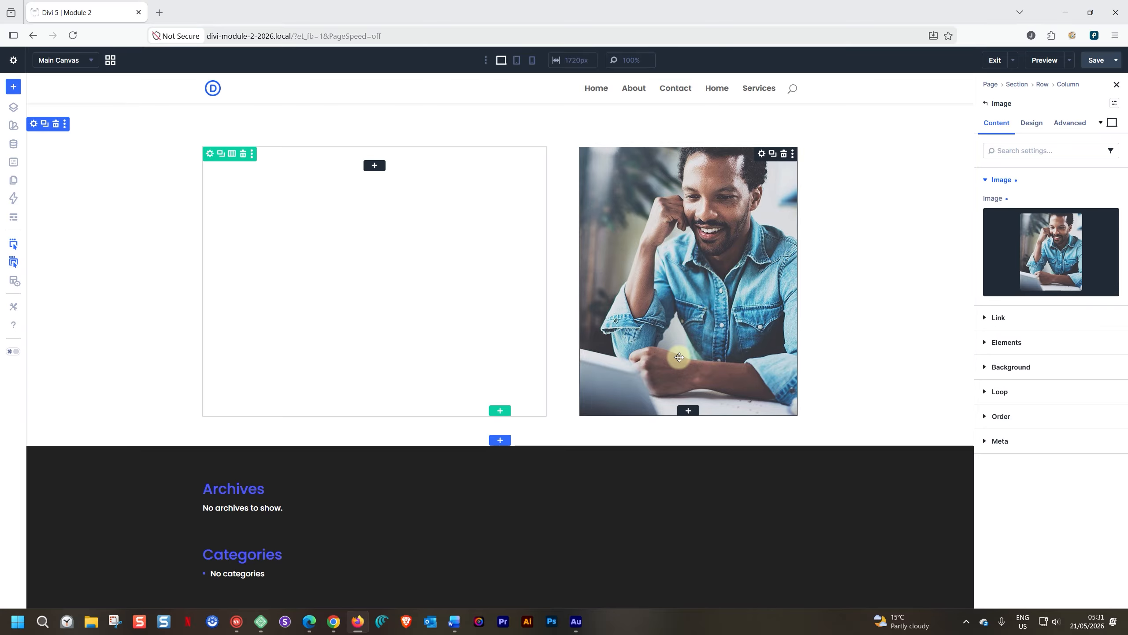
# Step: Copy the group holding the "About Us" overline, "Who We Are" heading and divider
pyautogui.scroll(10, 692, 409)
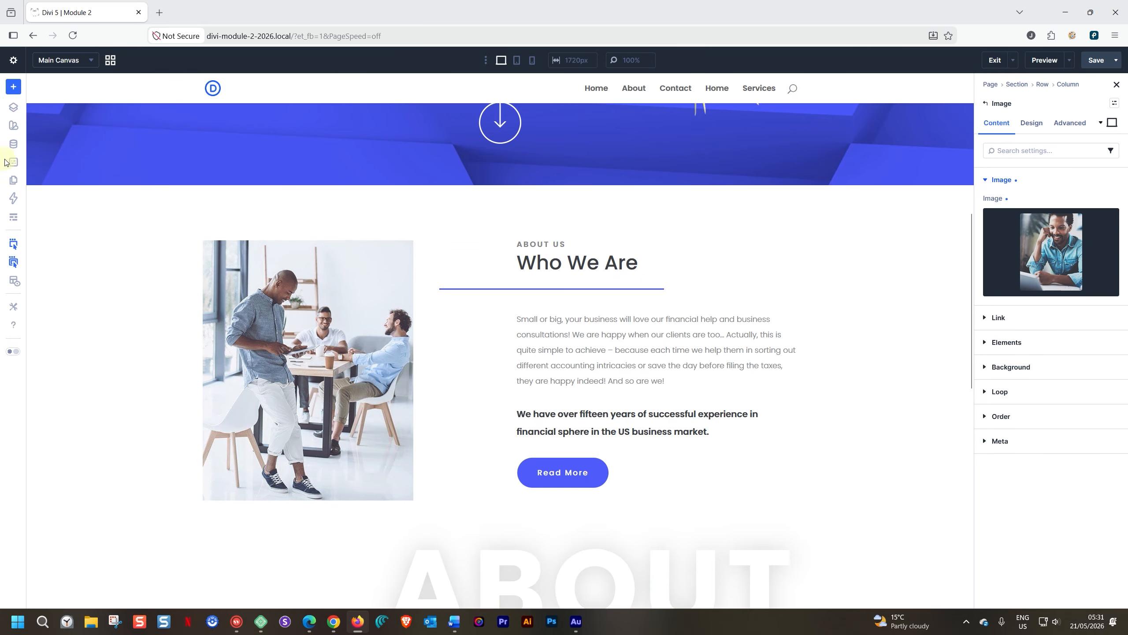
pyautogui.click(13, 107)
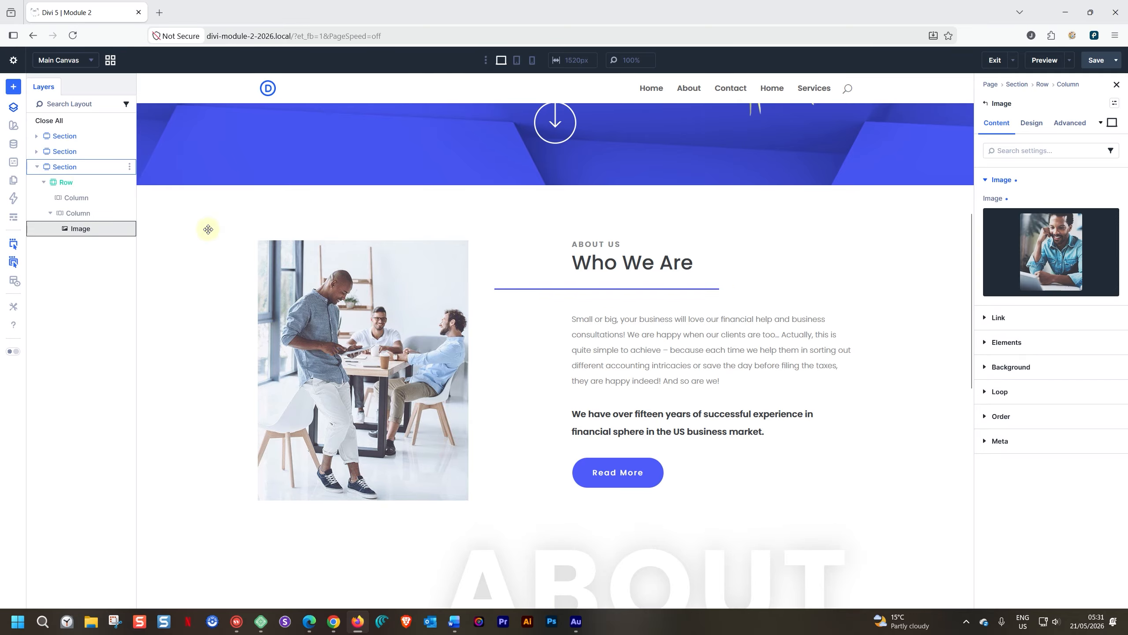
pyautogui.click(630, 264)
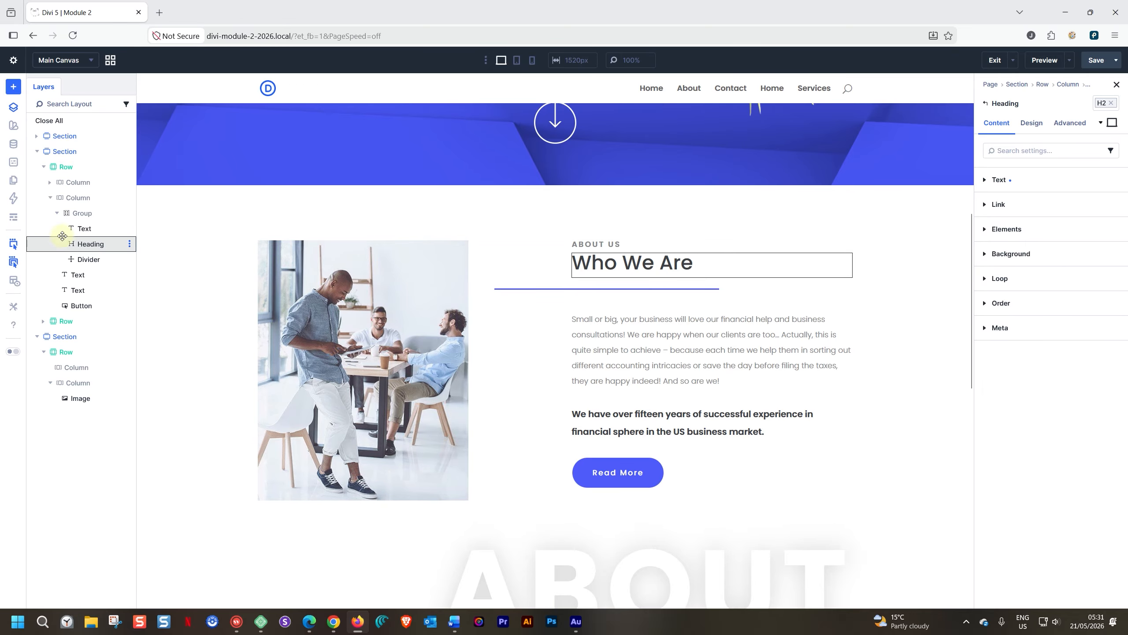
pyautogui.click(76, 215)
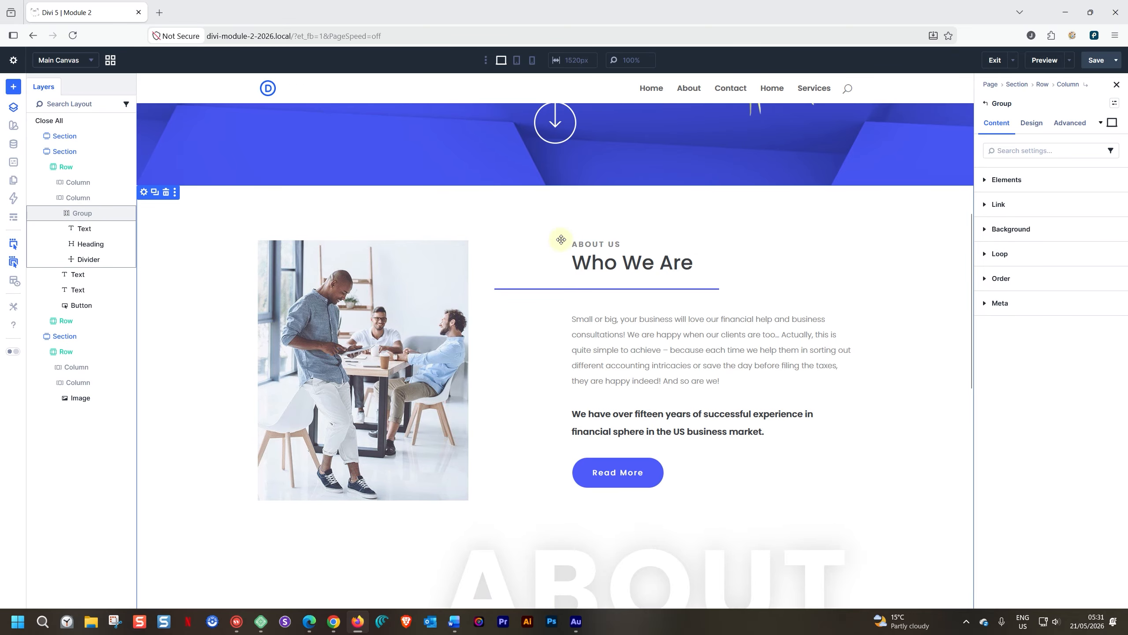
pyautogui.click(129, 213)
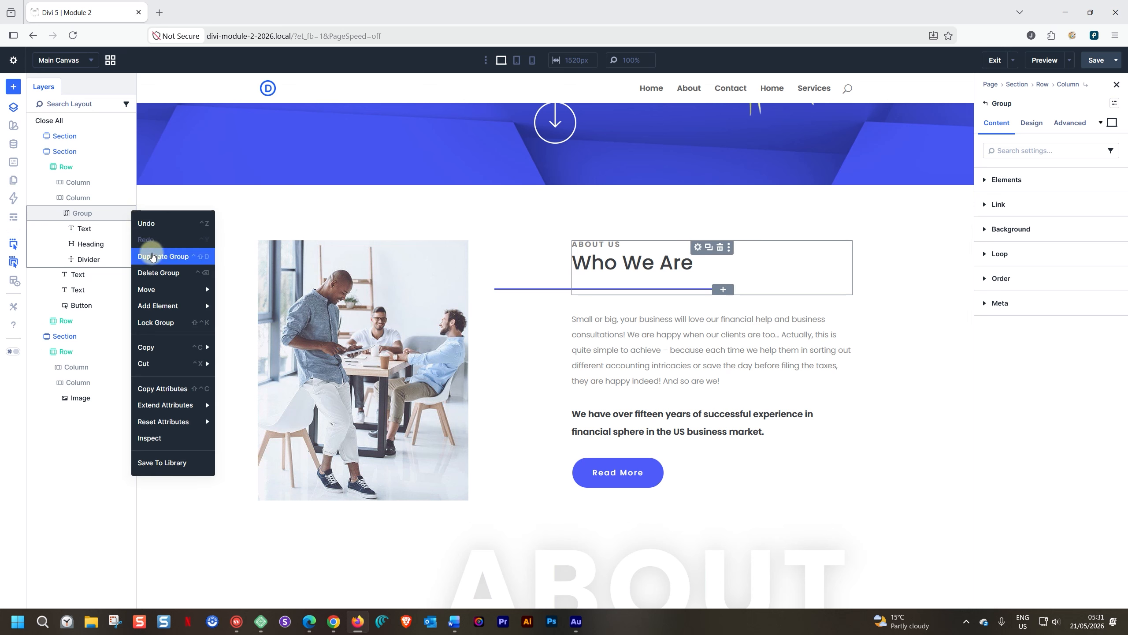
pyautogui.moveTo(151, 348)
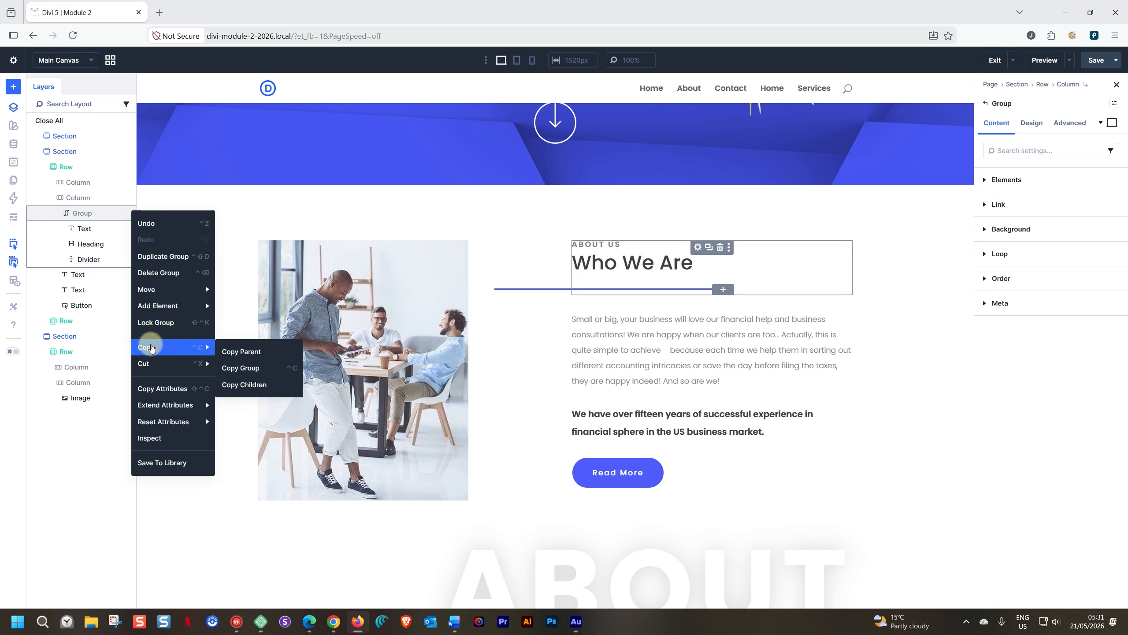
pyautogui.click(268, 369)
# Step: Paste the copied group inside the empty wide column beside the new image
pyautogui.scroll(-8, 266, 370)
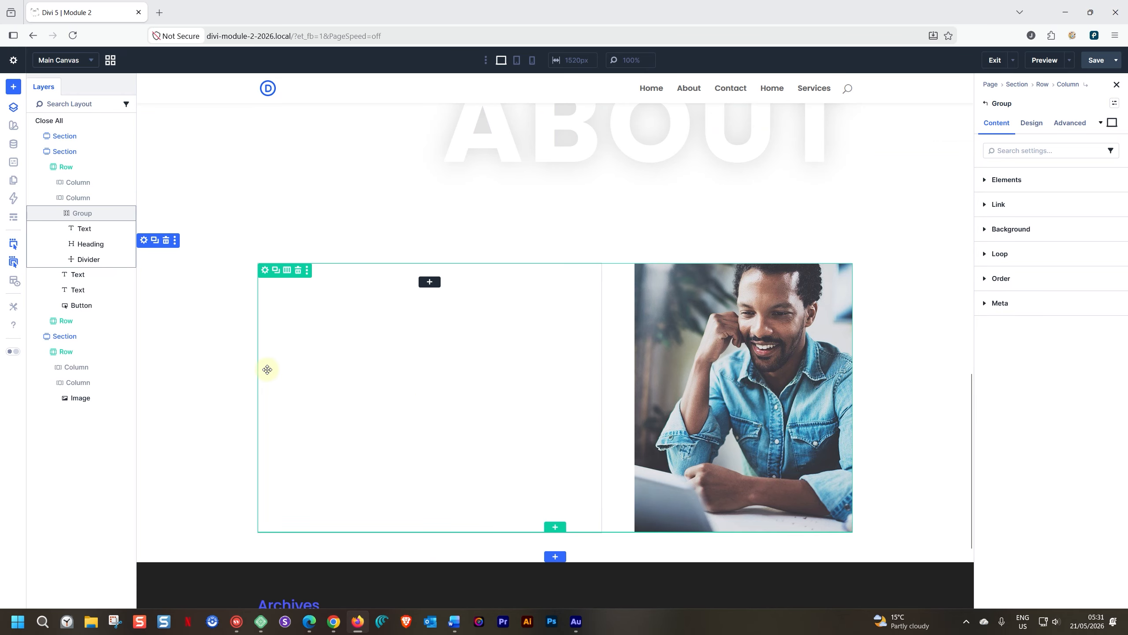
pyautogui.rightClick(372, 286)
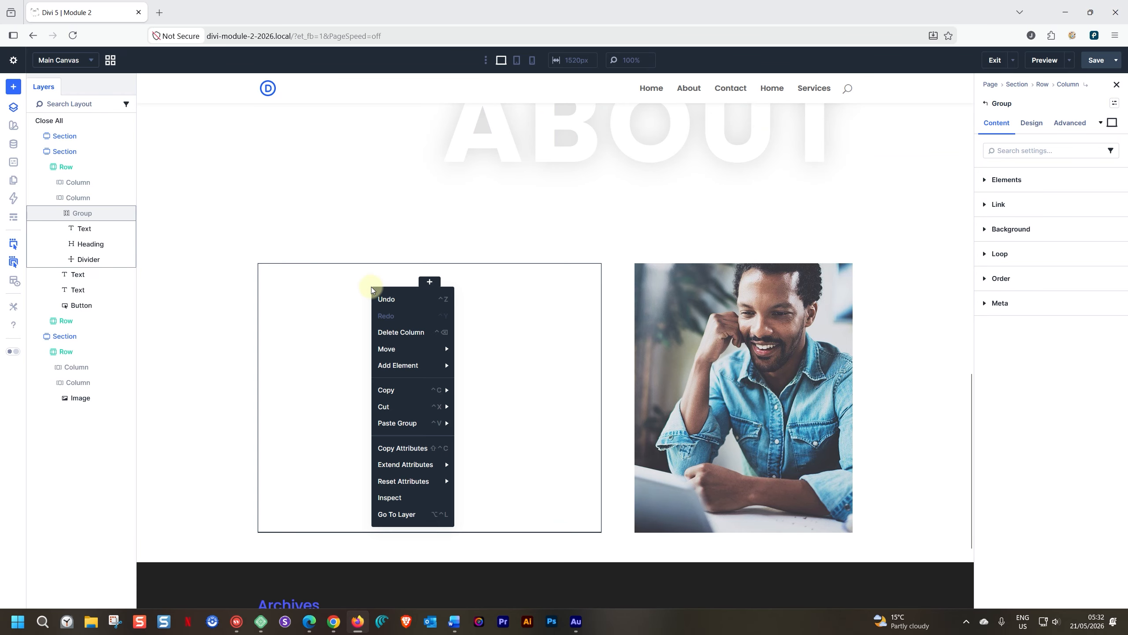
pyautogui.moveTo(389, 405)
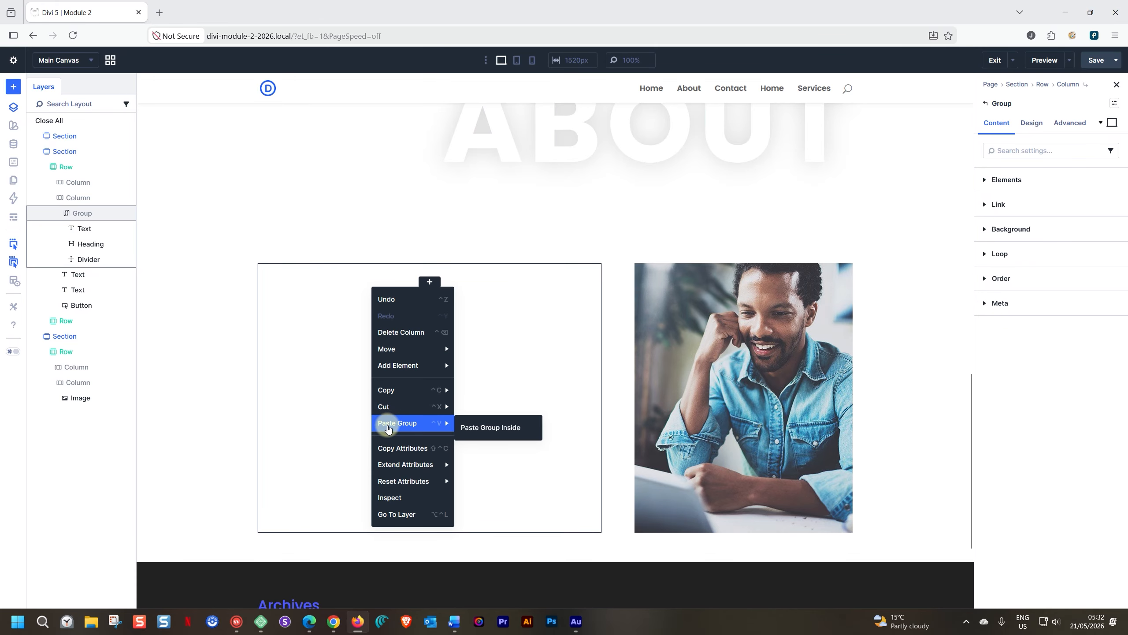
pyautogui.click(472, 424)
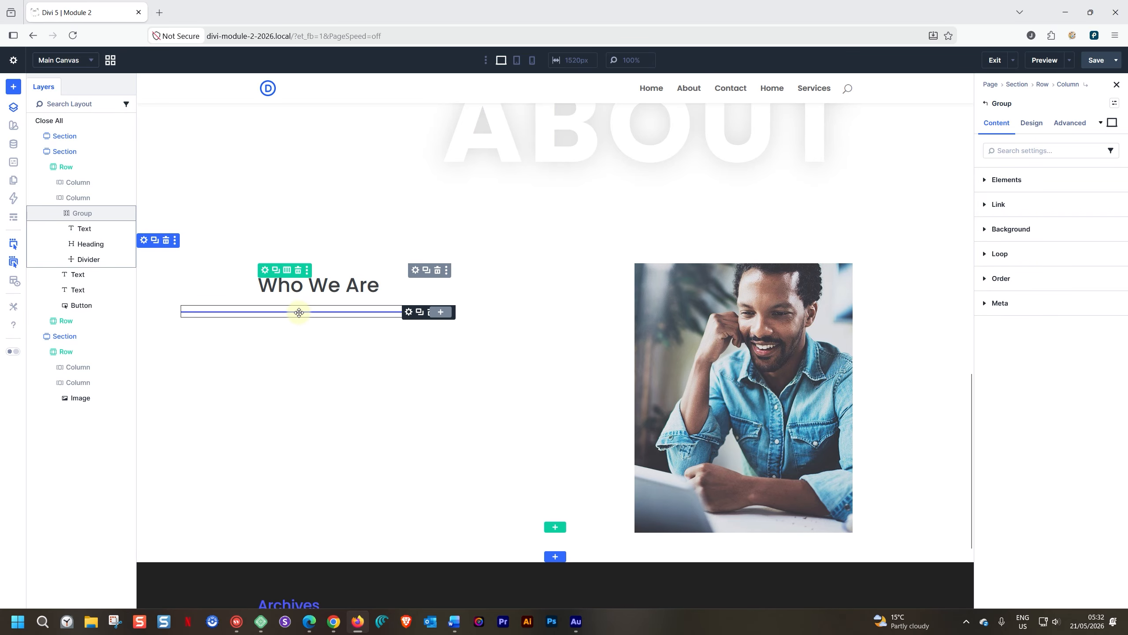
# Step: Change the pasted group's overline text to "Our Features"
pyautogui.click(333, 267)
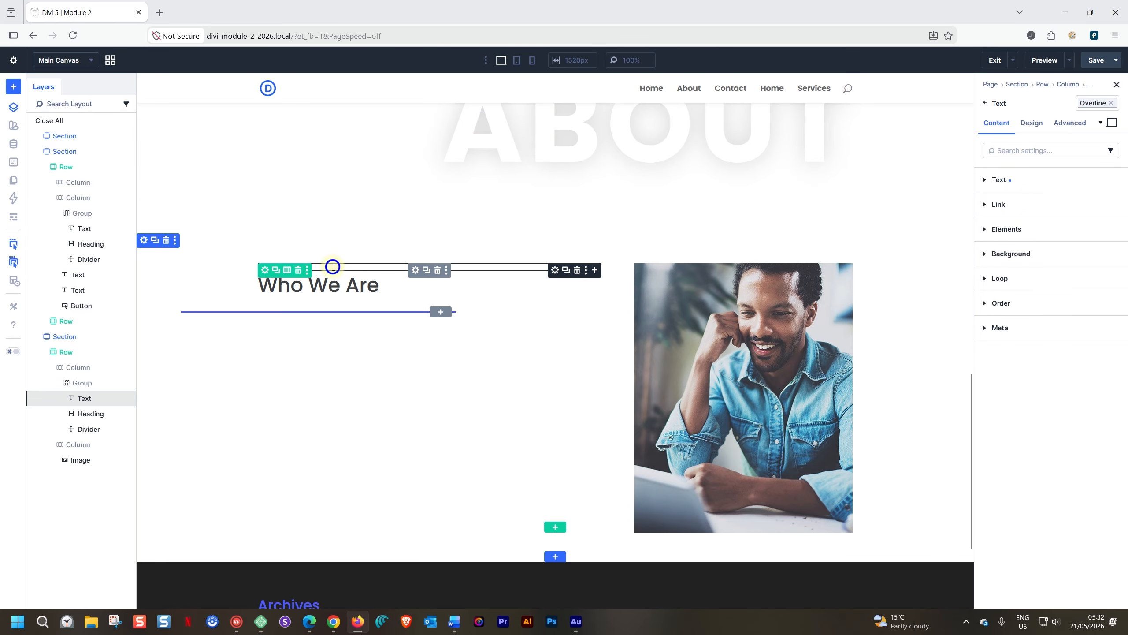
pyautogui.tripleClick(333, 266)
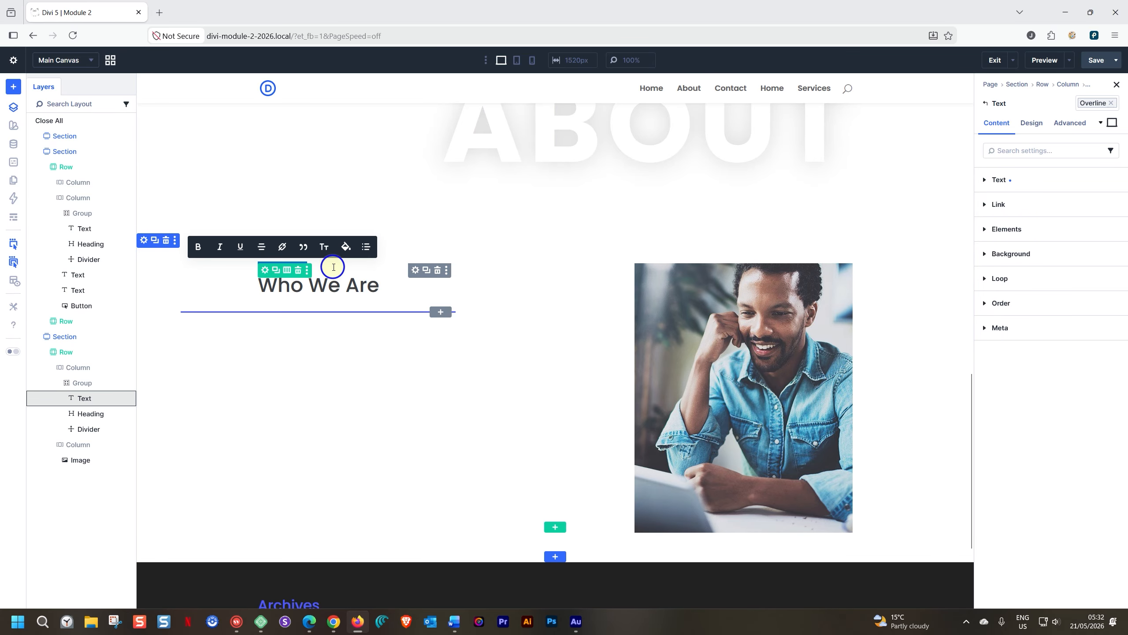
pyautogui.click(994, 180)
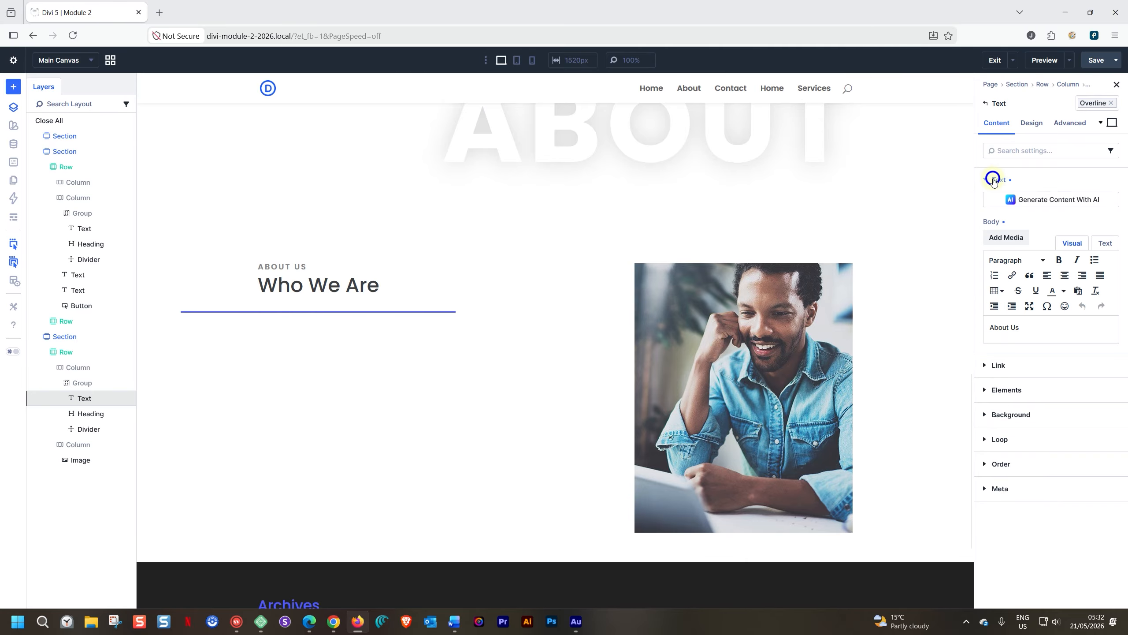
pyautogui.tripleClick(1012, 318)
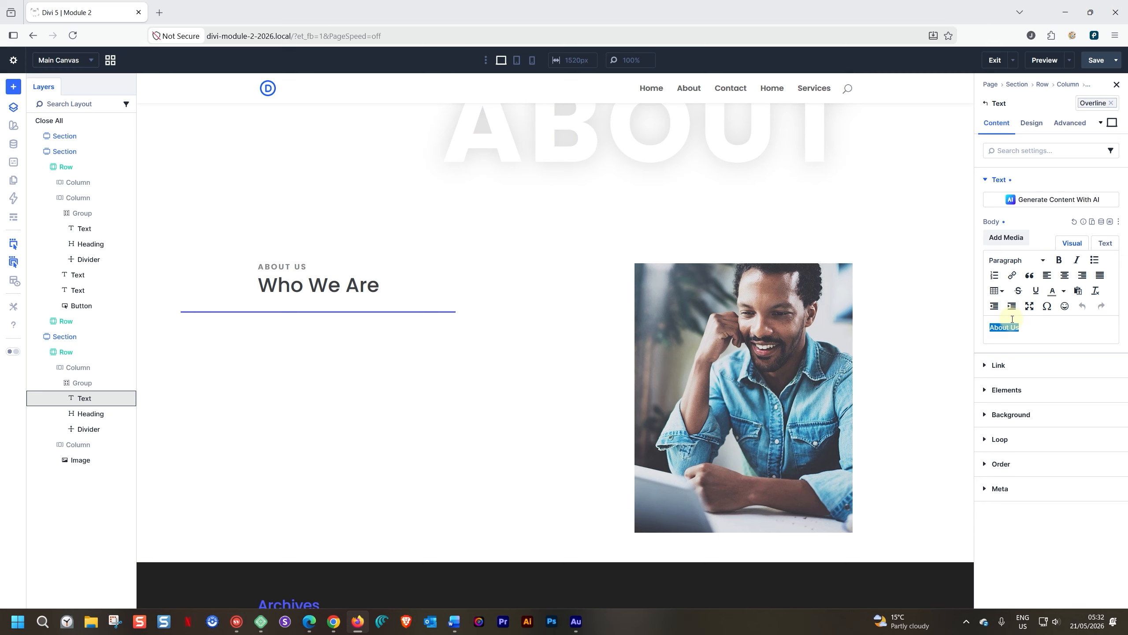
pyautogui.write('Our Features')
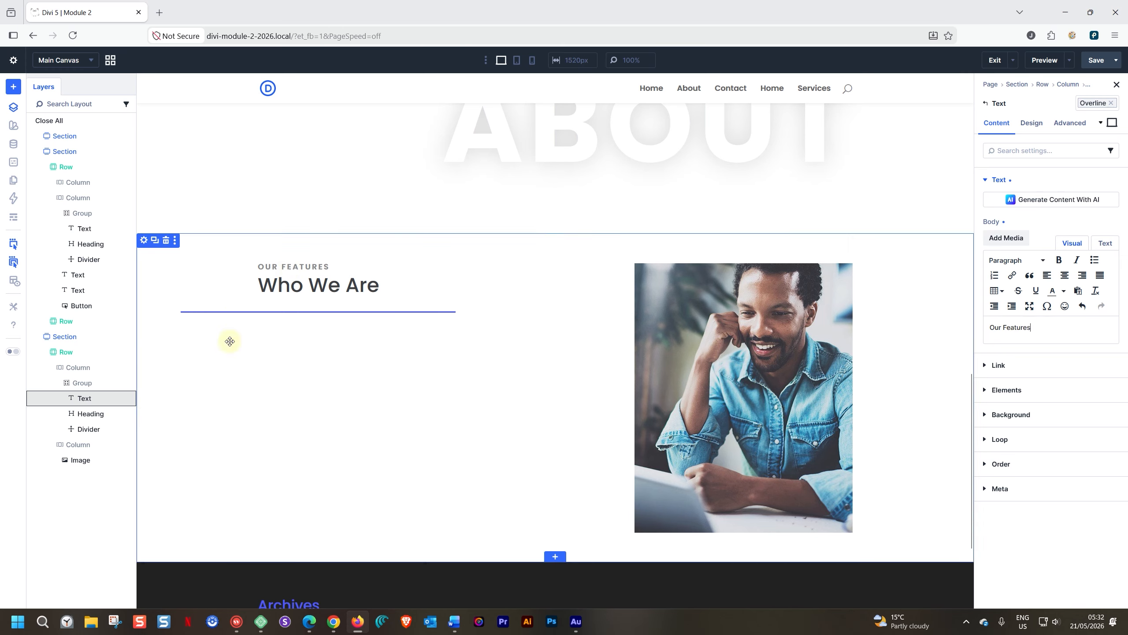
# Step: Change the pasted group's heading to "Why Businesses Choose us"
pyautogui.click(334, 283)
pyautogui.doubleClick(333, 283)
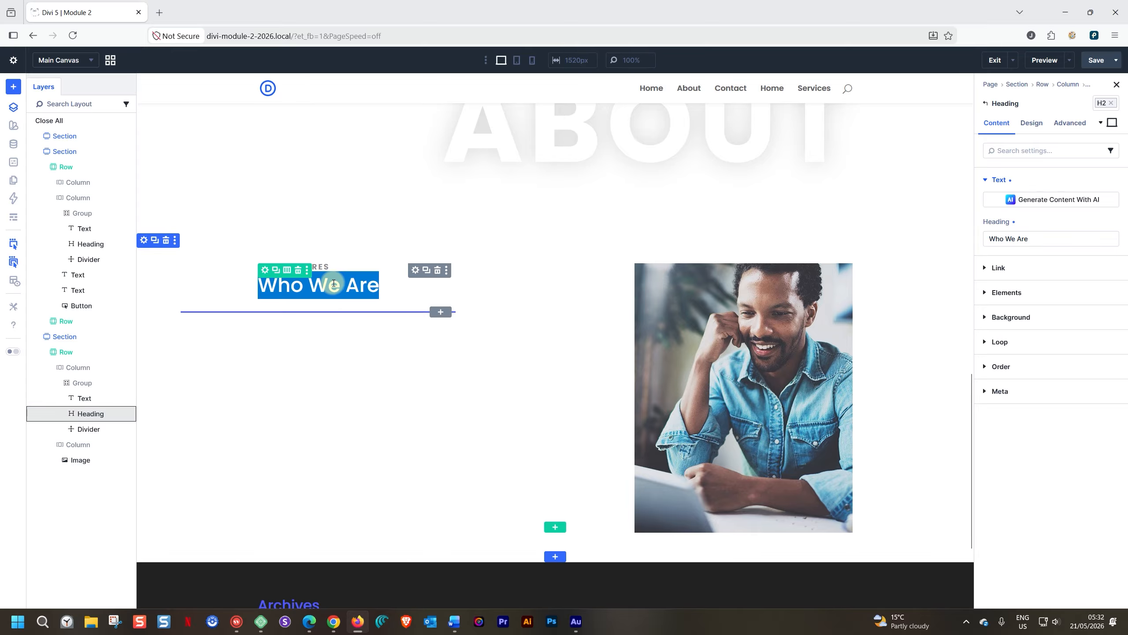
pyautogui.write('Why Busine')
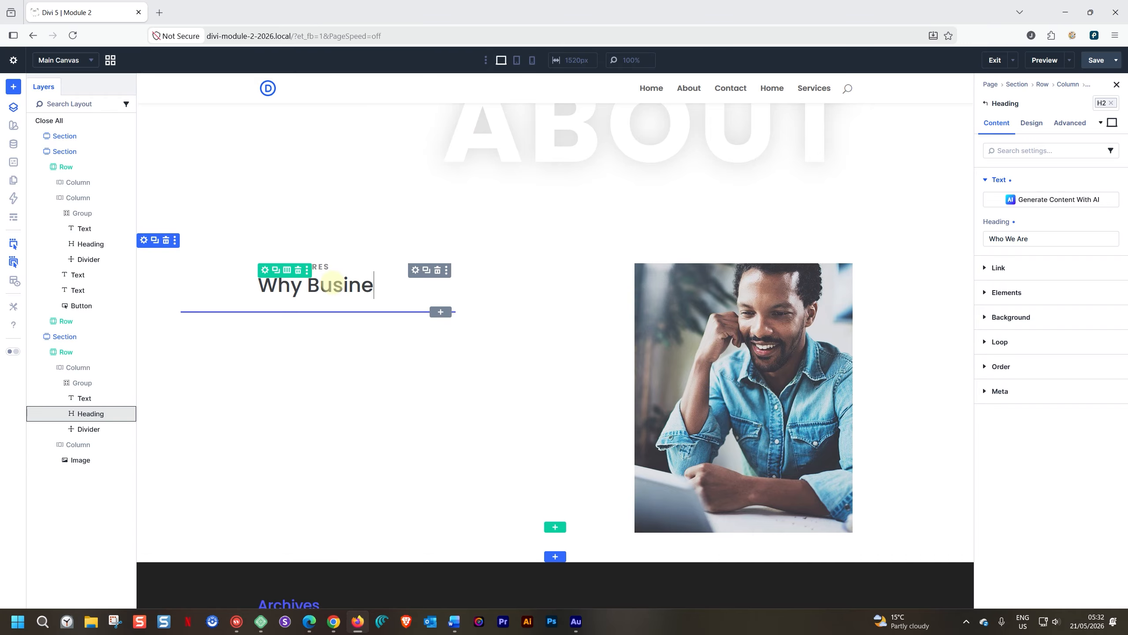
pyautogui.write('sses Choose us')
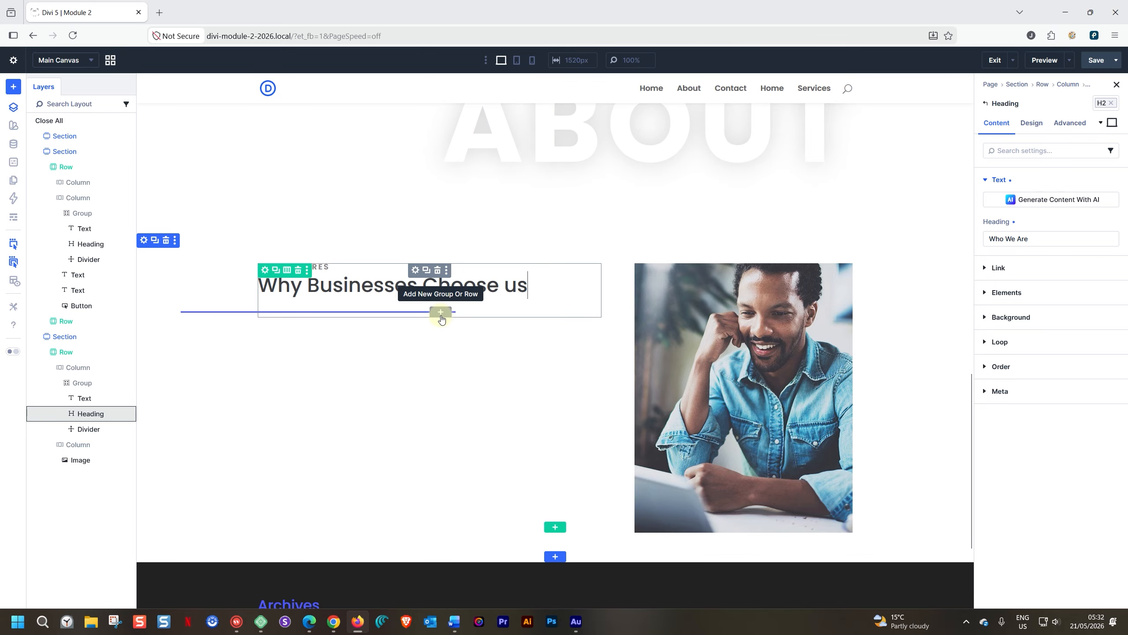
# Step: Insert a Text module below the "Why Businesses Choose us" heading group
pyautogui.click(441, 313)
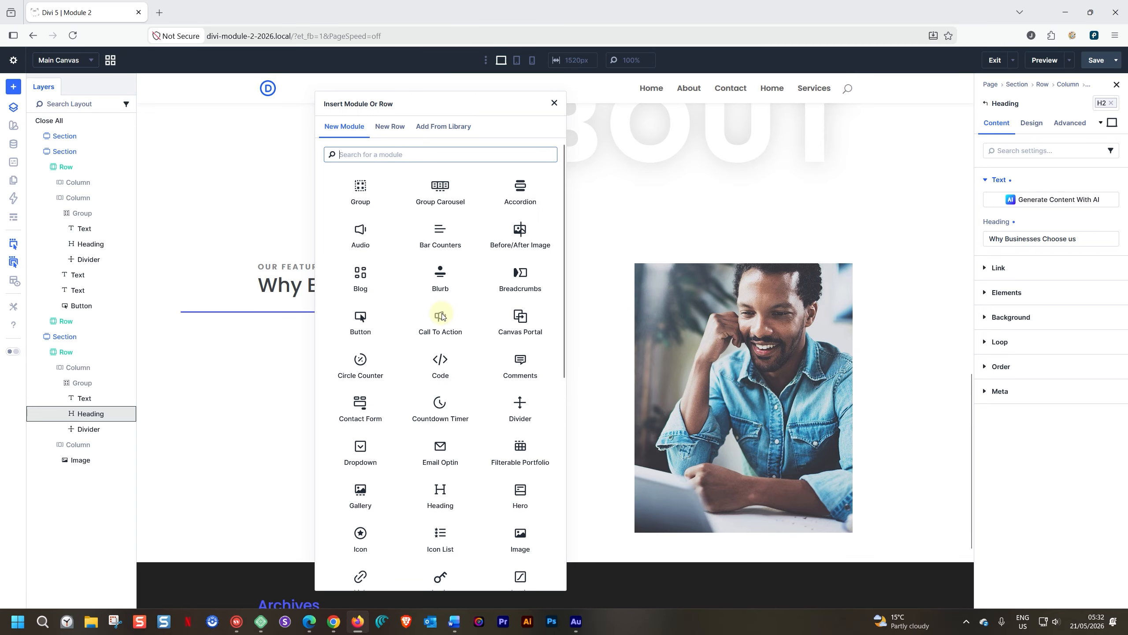
pyautogui.write('text')
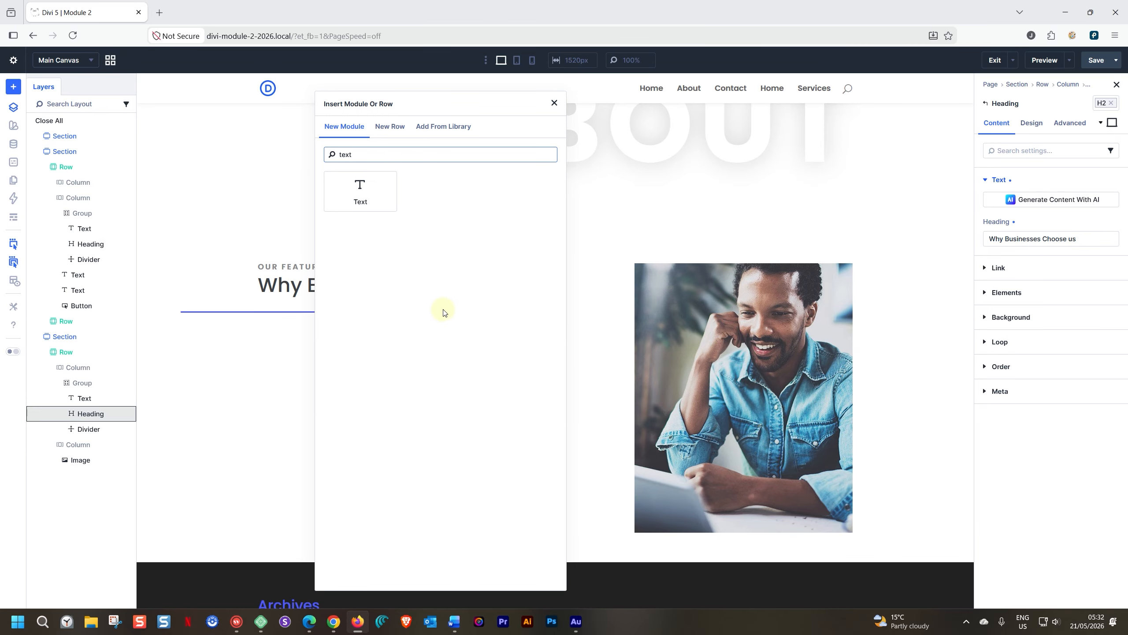
pyautogui.click(377, 205)
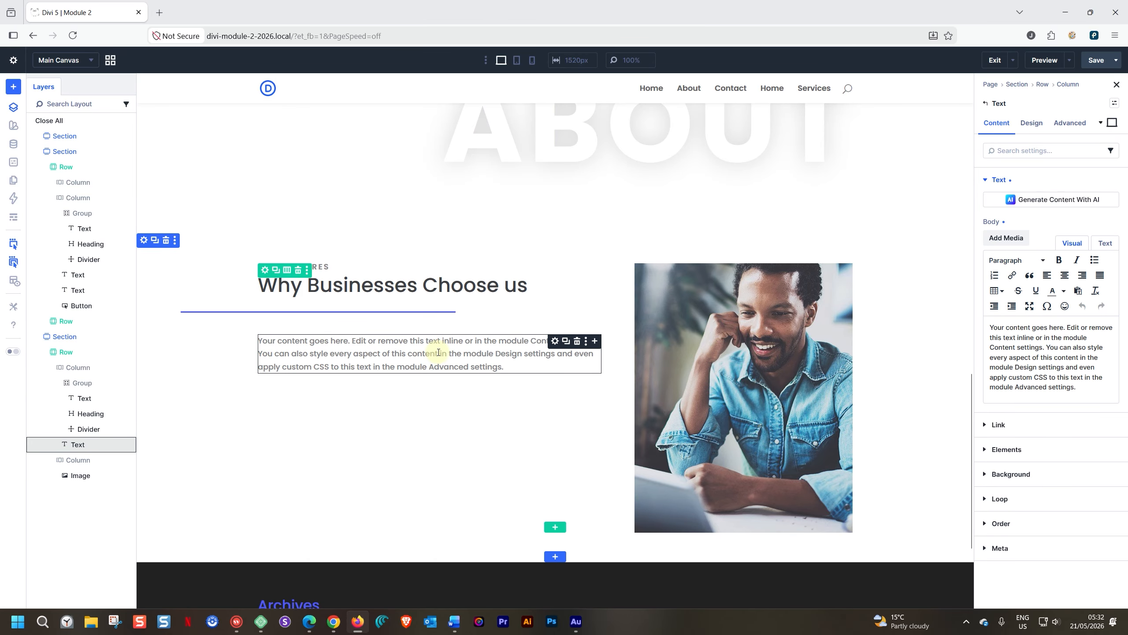
# Step: Make the "Base - Light 14" preset of the "Who We Are" paragraph the site-wide default Text preset
pyautogui.scroll(6, 724, 168)
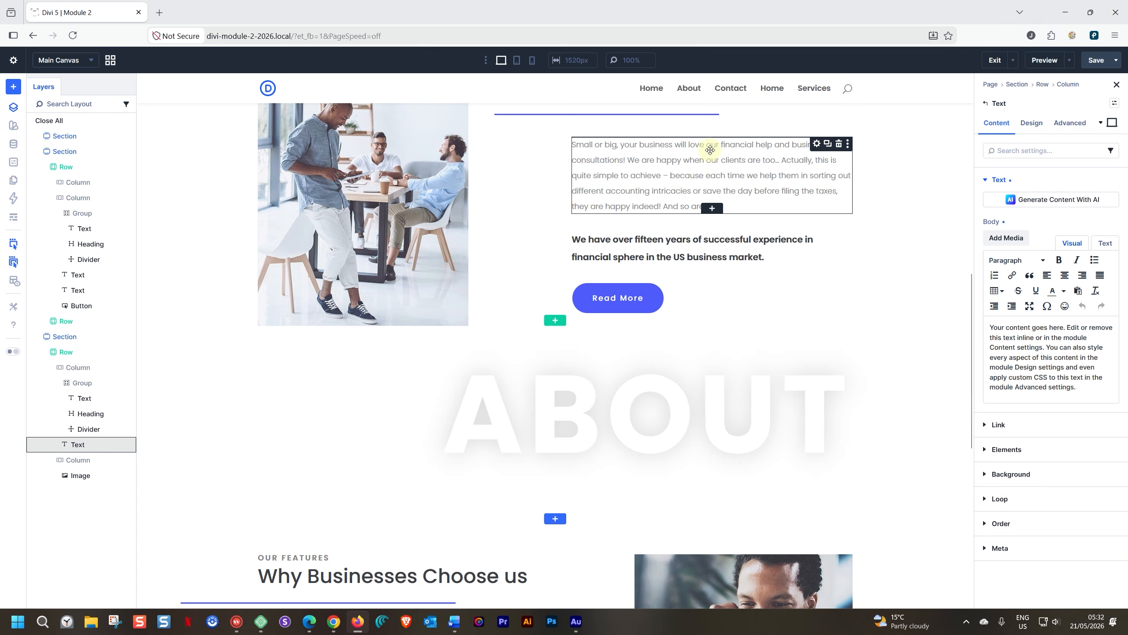
pyautogui.scroll(2, 734, 291)
pyautogui.click(734, 291)
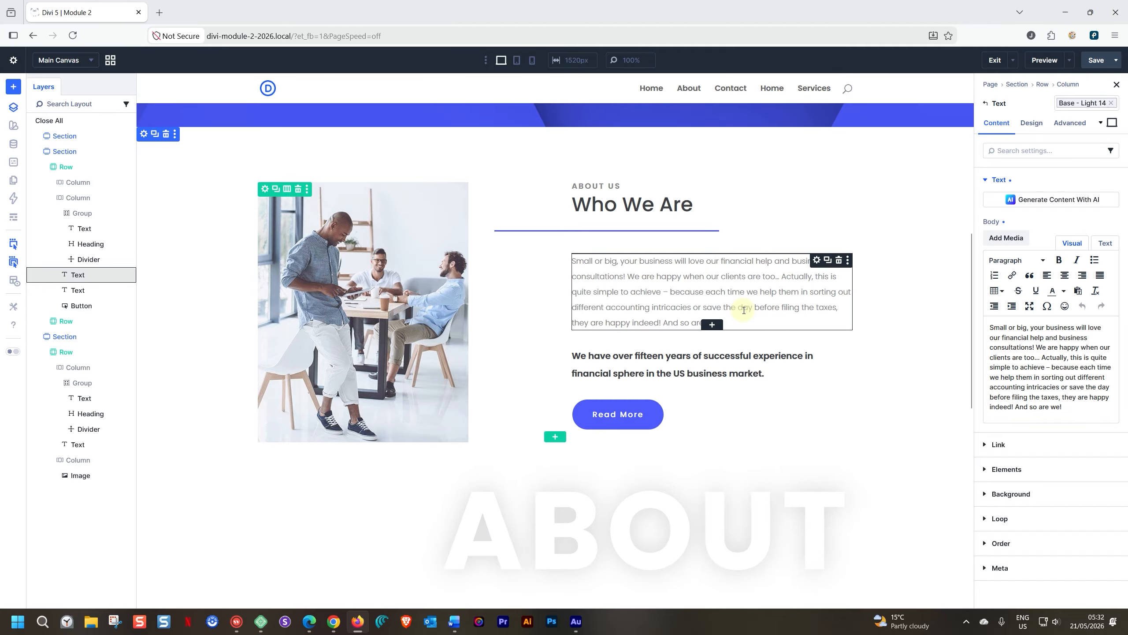
pyautogui.scroll(-5, 744, 310)
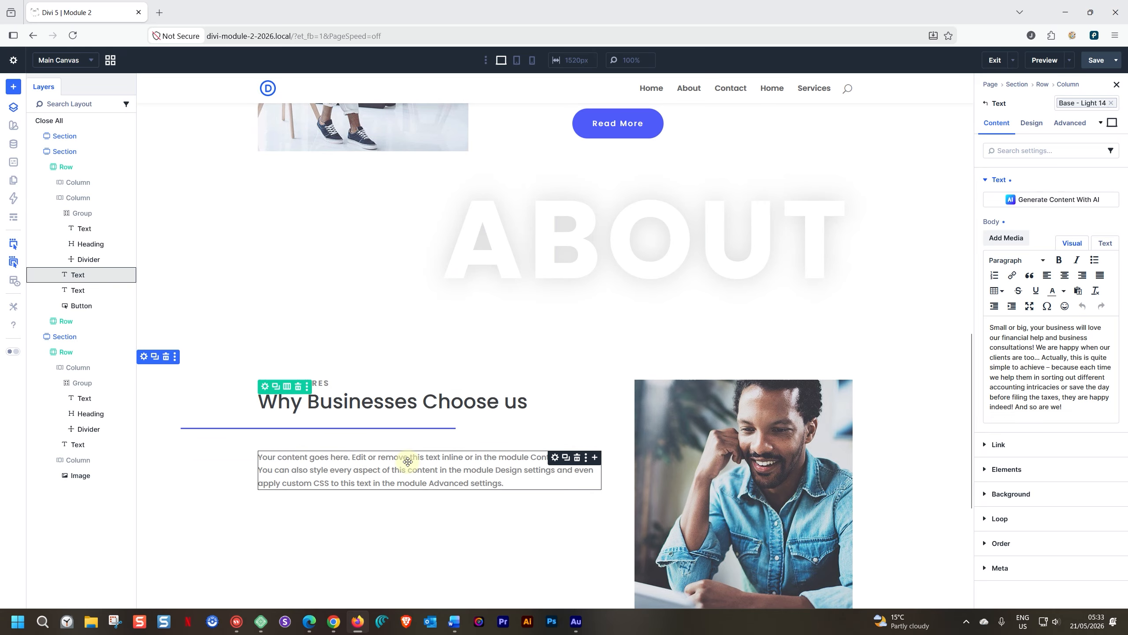
pyautogui.scroll(3, 751, 171)
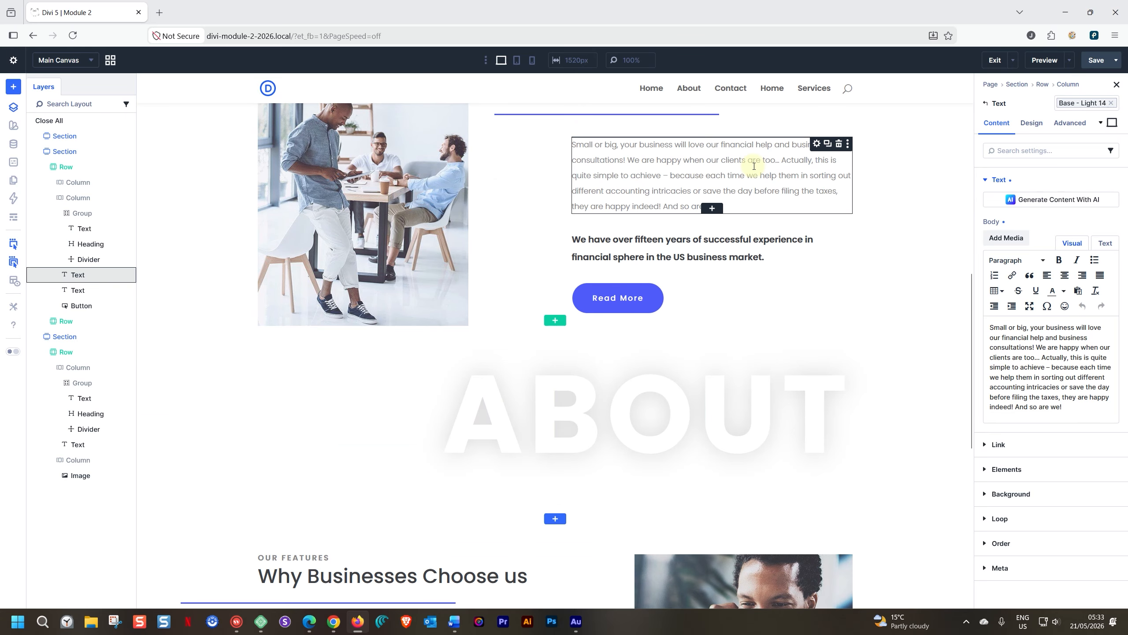
pyautogui.scroll(2, 753, 166)
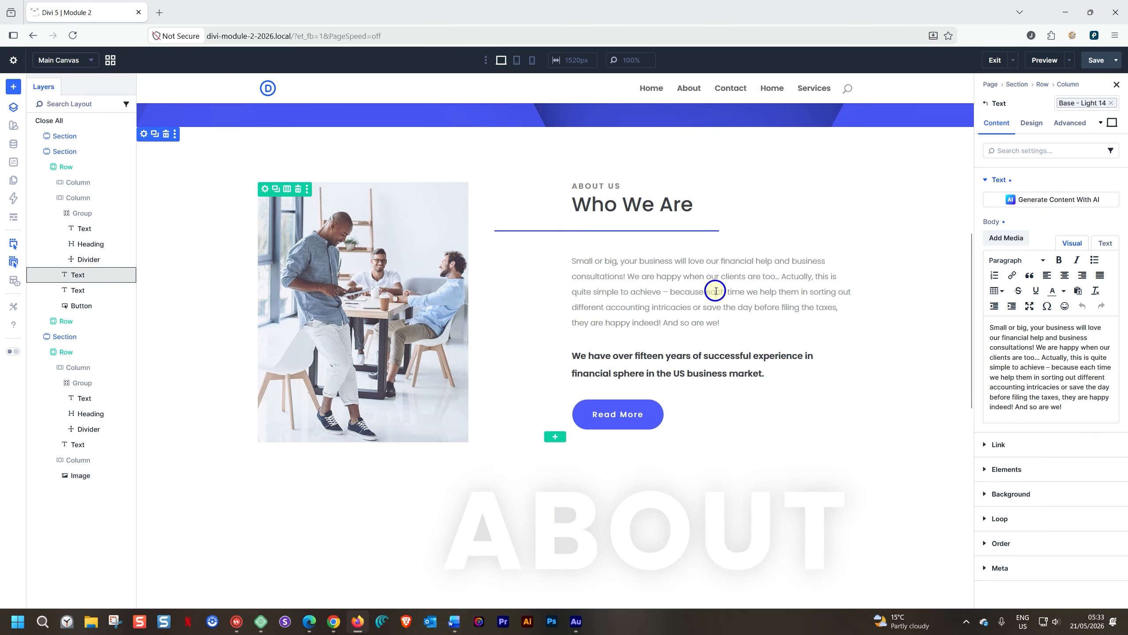
pyautogui.click(1071, 108)
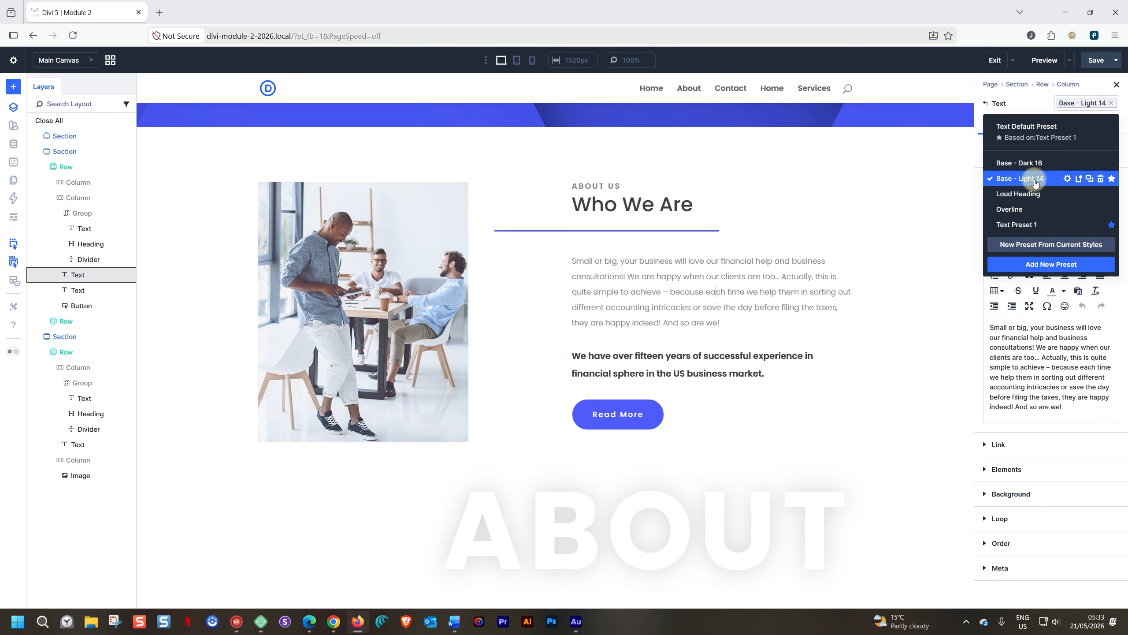
pyautogui.click(1112, 180)
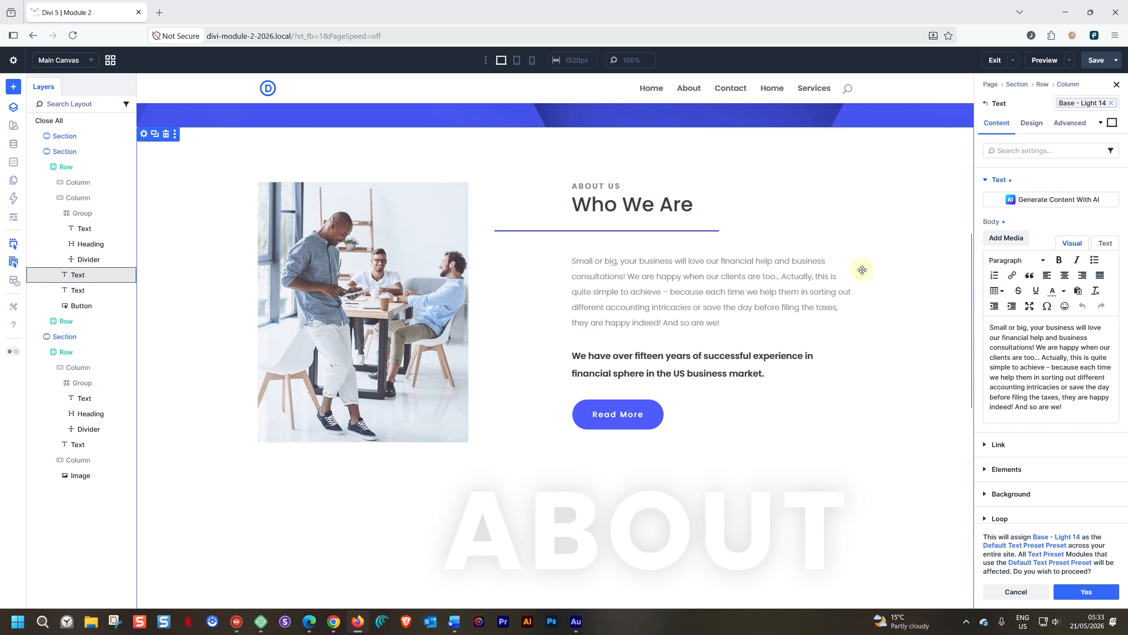
pyautogui.scroll(-9, 795, 267)
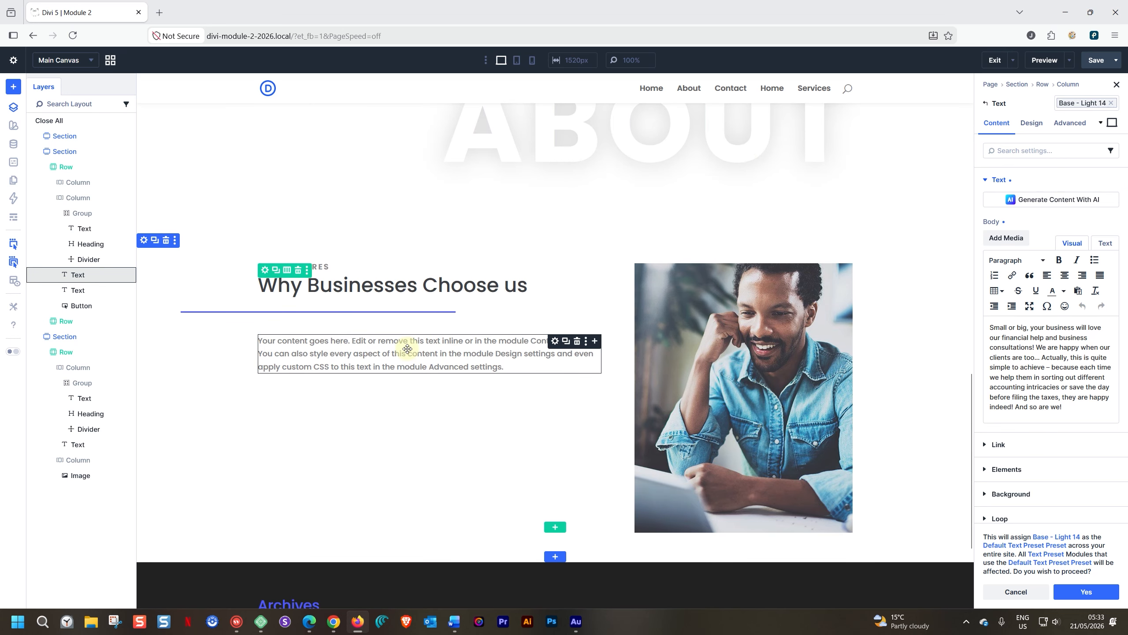
pyautogui.click(1087, 593)
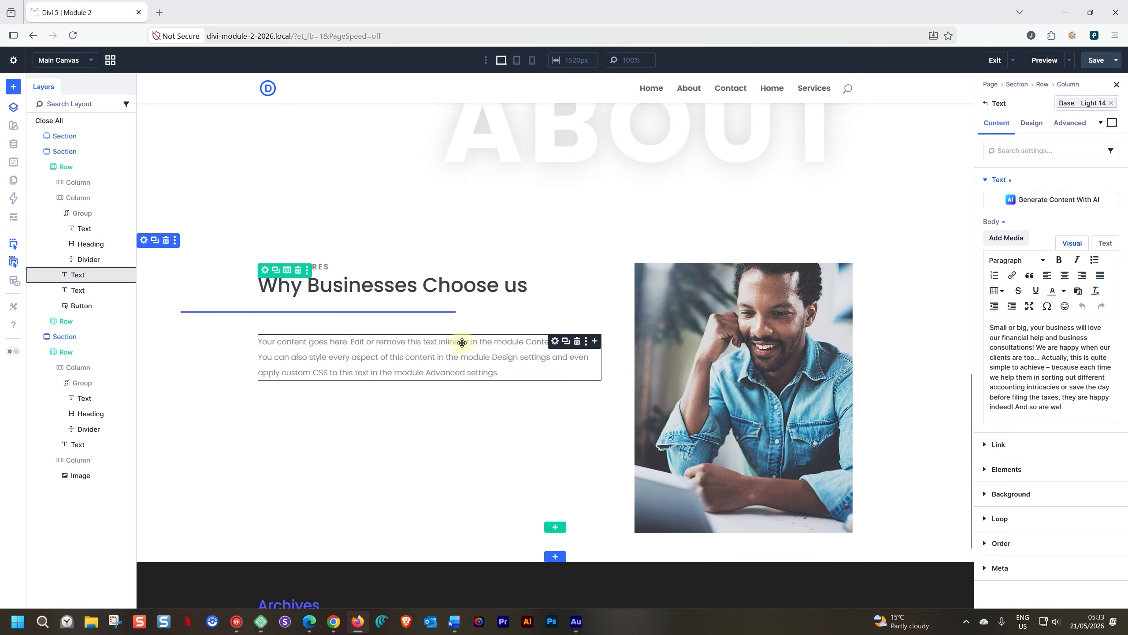
# Step: Replace placeholder with "If you are looking for a trusted and experienced partner to help you with decision-making in your business, Contributz is the right place for you!"
pyautogui.scroll(6, 460, 349)
pyautogui.scroll(-4, 405, 385)
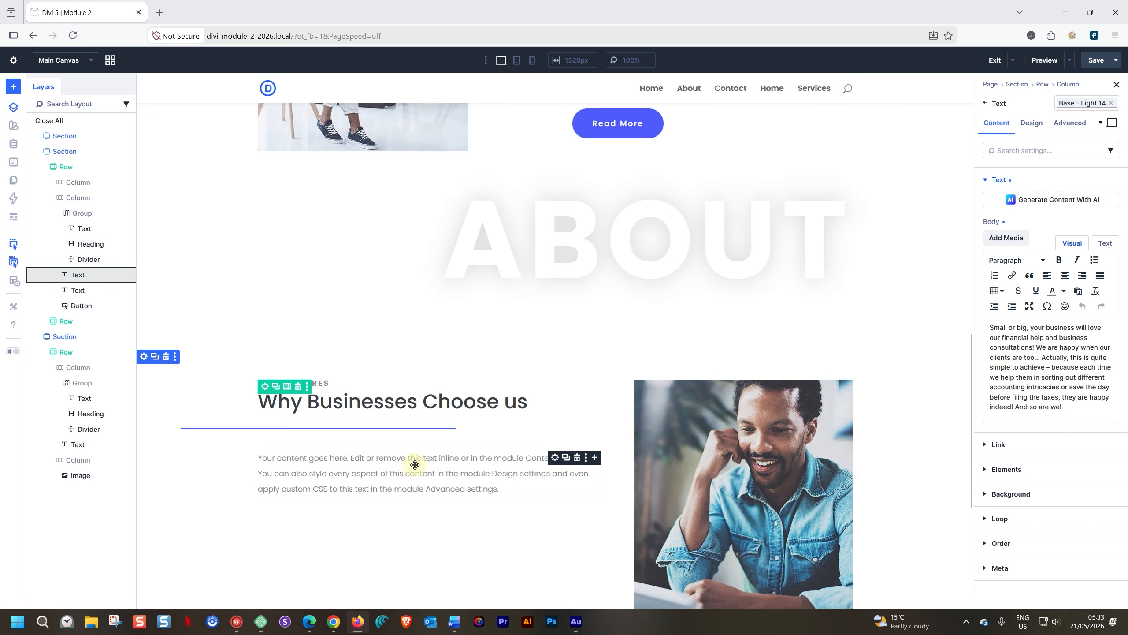
pyautogui.scroll(-3, 413, 464)
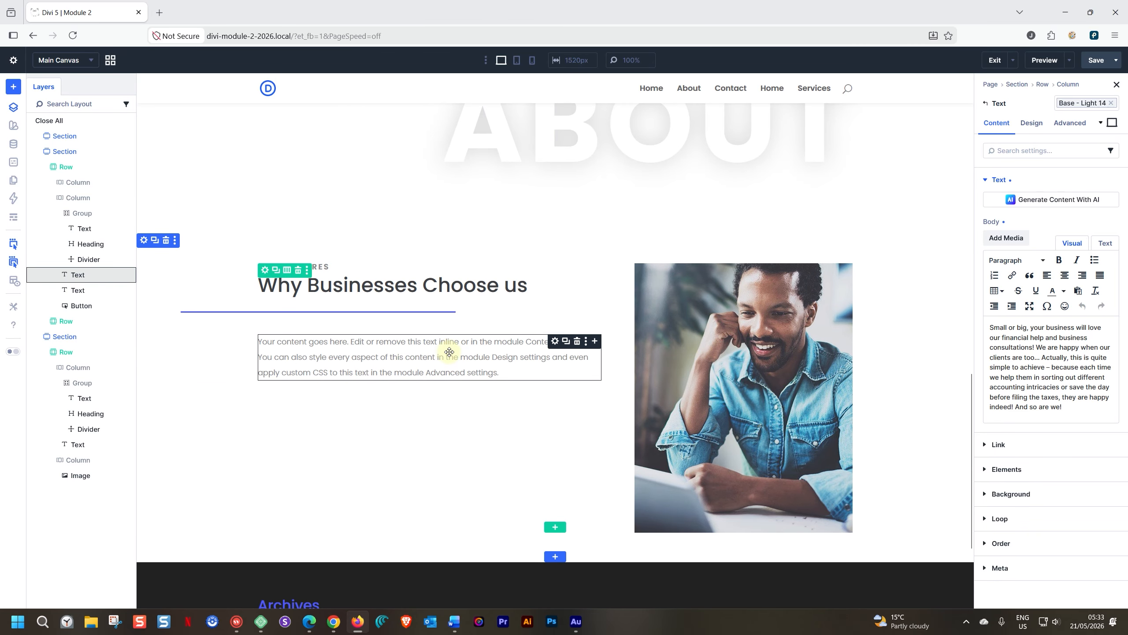
pyautogui.click(397, 358)
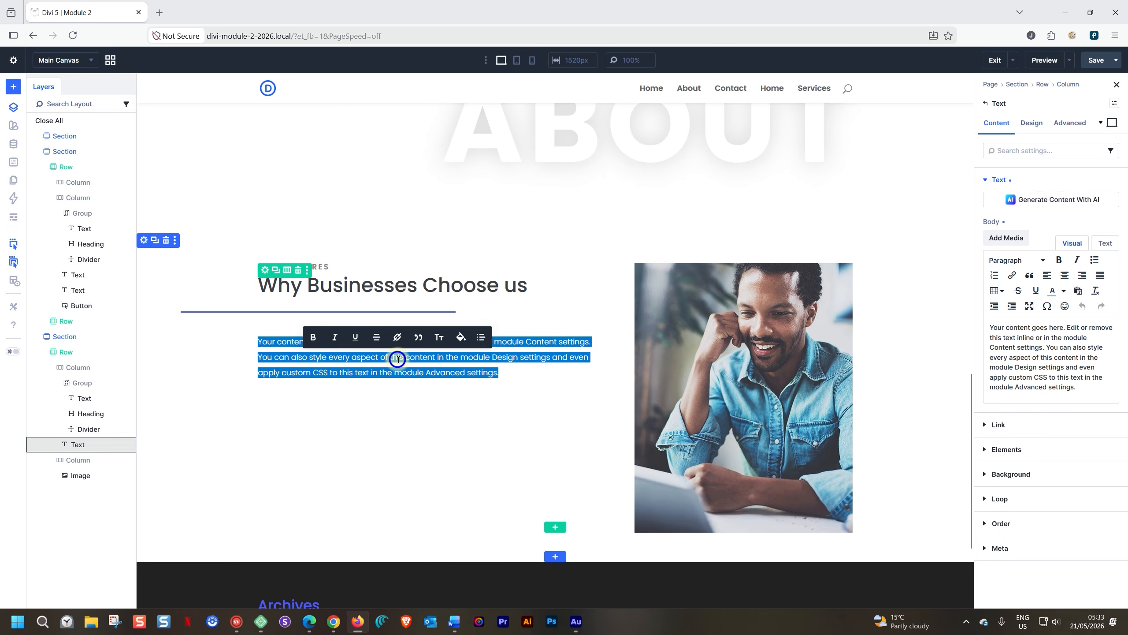
pyautogui.write('If you are looking for a trusted and experienced partner to help you with decision-making in your business, Contributz is the right place for you!')
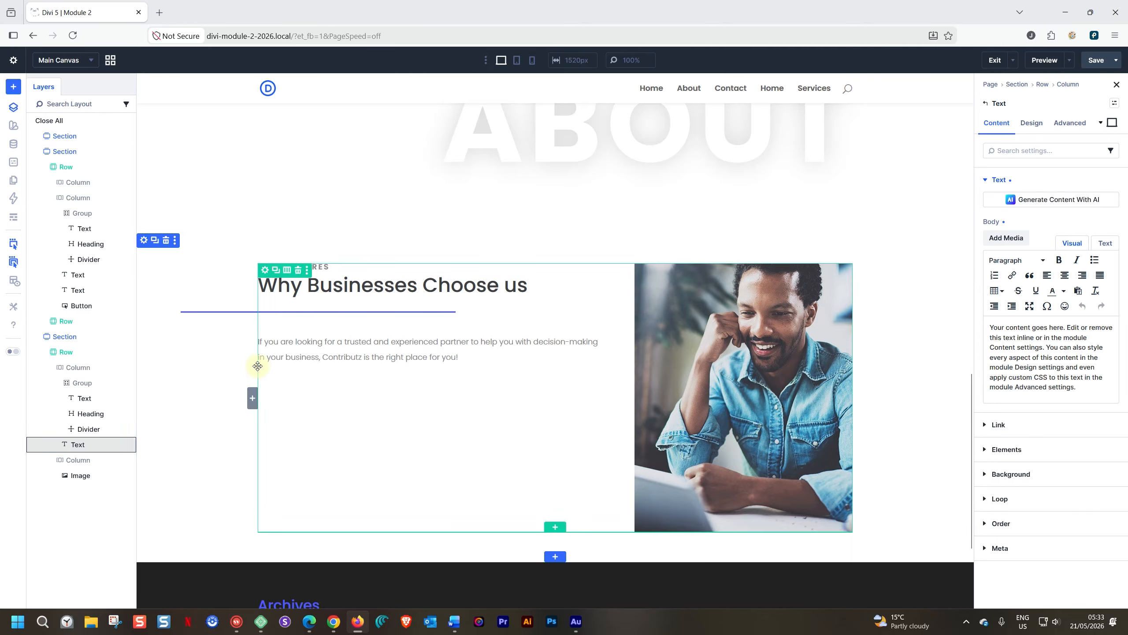
pyautogui.click(212, 359)
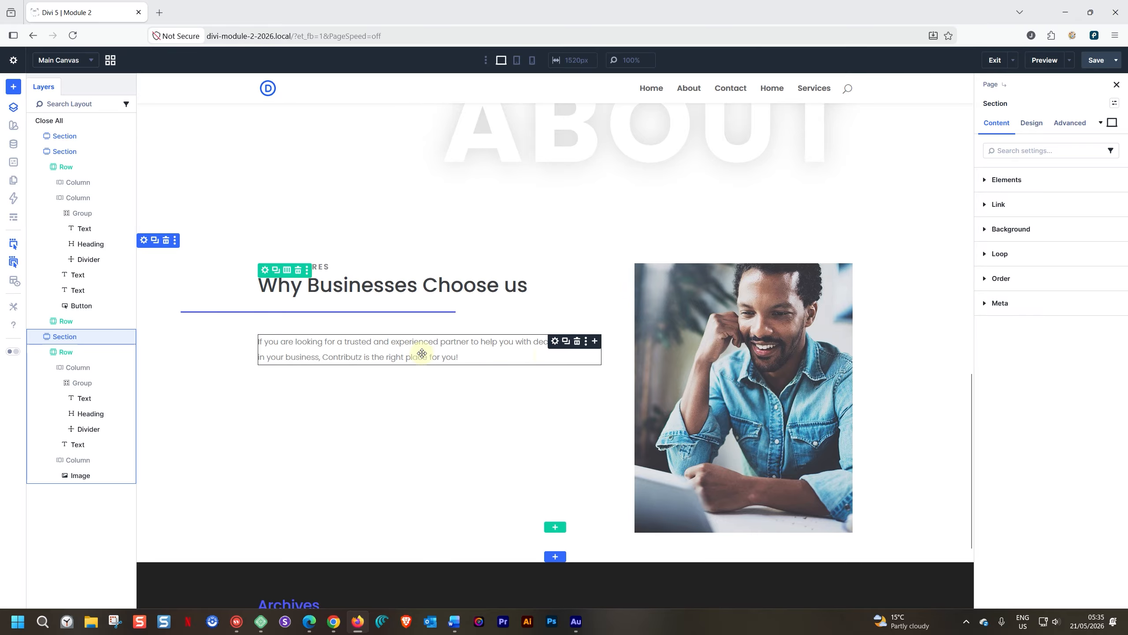
# Step: Insert a Group below the "Our Features" body text and nest a second Group inside it
pyautogui.click(595, 342)
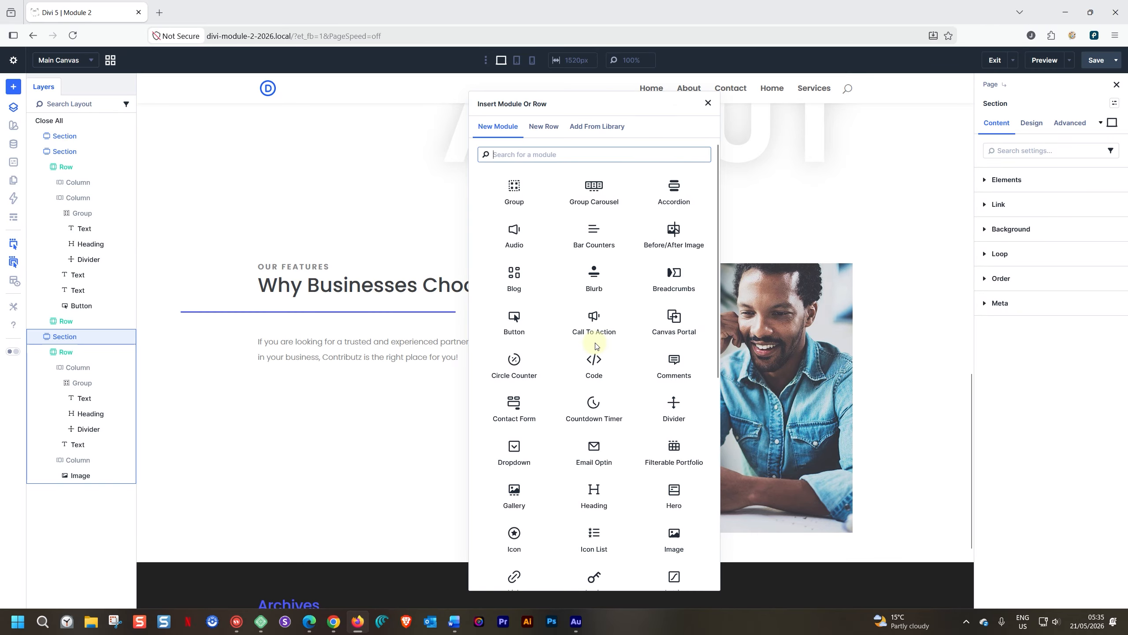
pyautogui.click(514, 187)
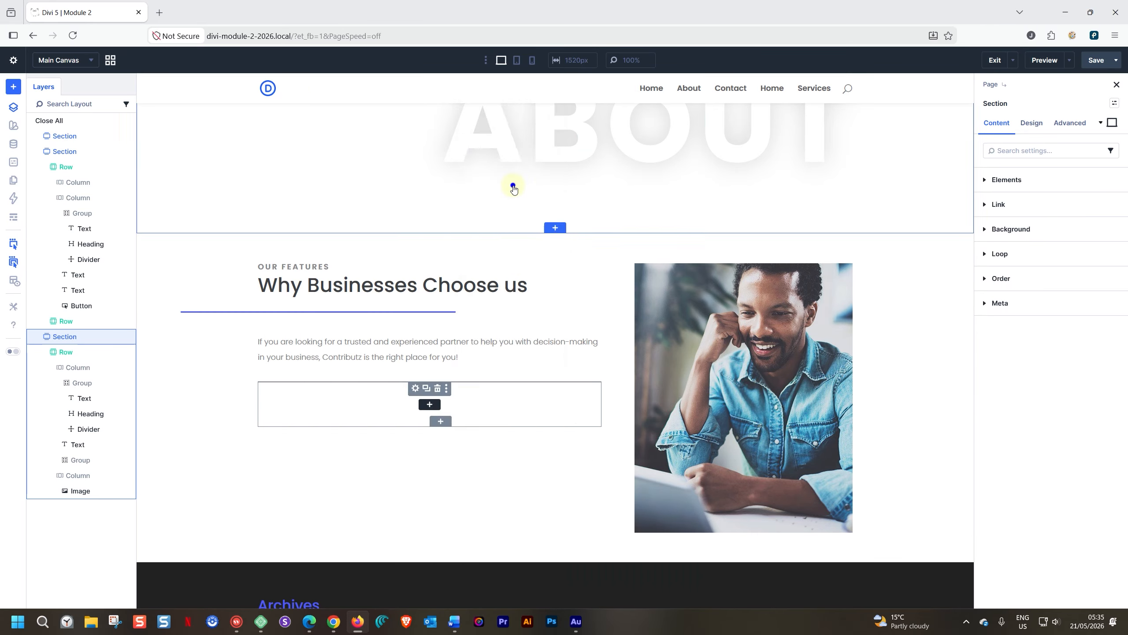
pyautogui.click(605, 378)
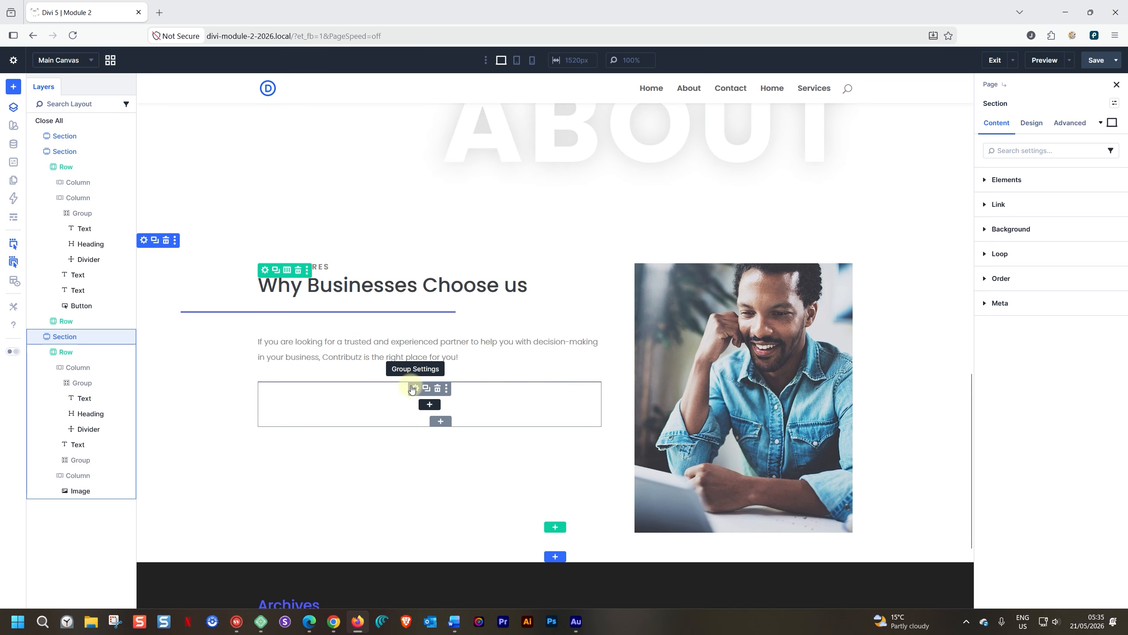
pyautogui.click(428, 404)
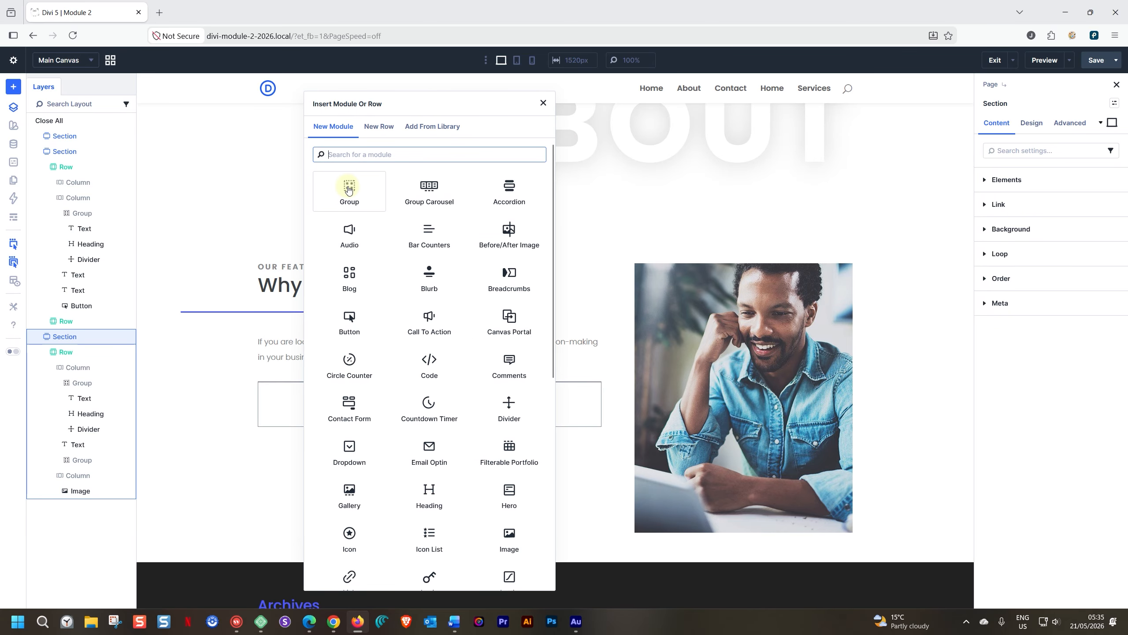
pyautogui.click(224, 392)
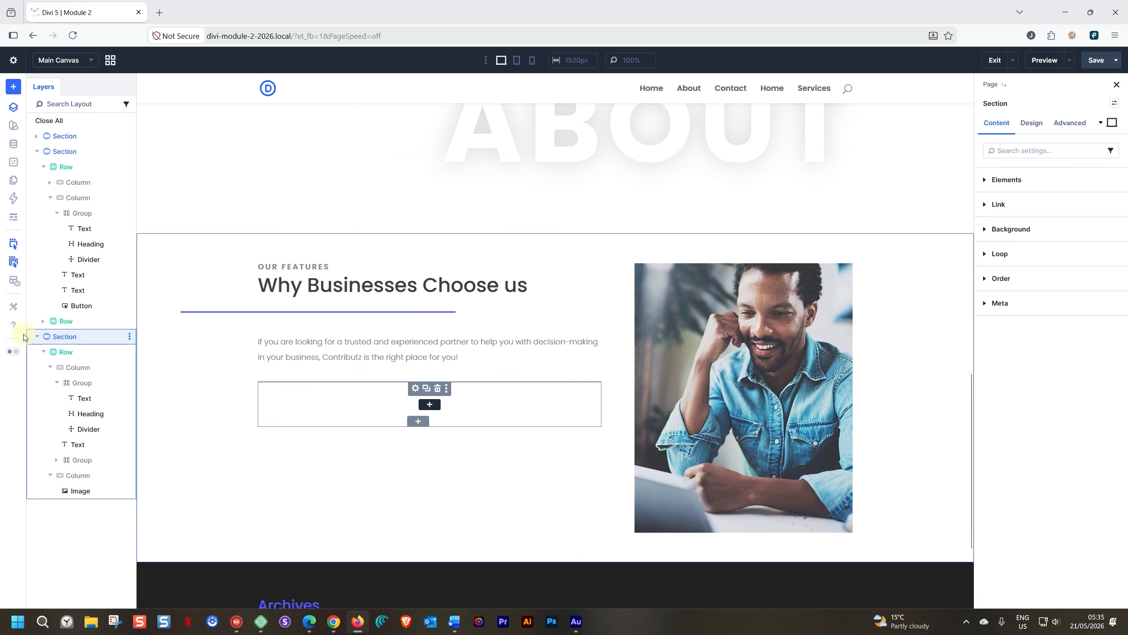
# Step: Show the outlines of all elements, collapse the heading group and expand the new outer group in the layer tree
pyautogui.click(11, 281)
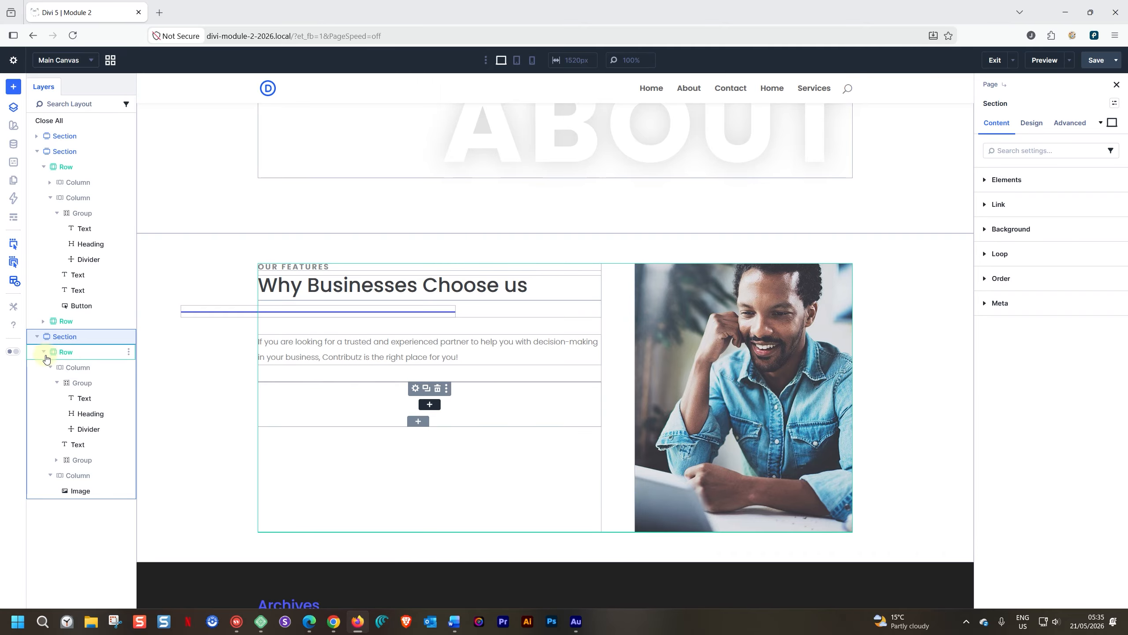
pyautogui.click(58, 384)
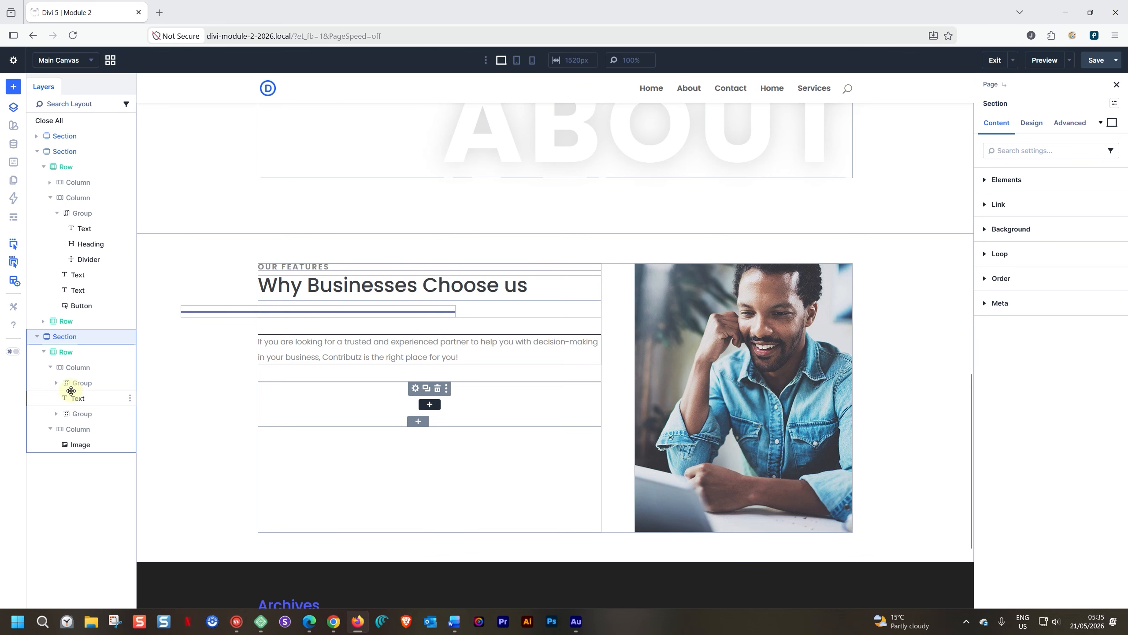
pyautogui.click(57, 413)
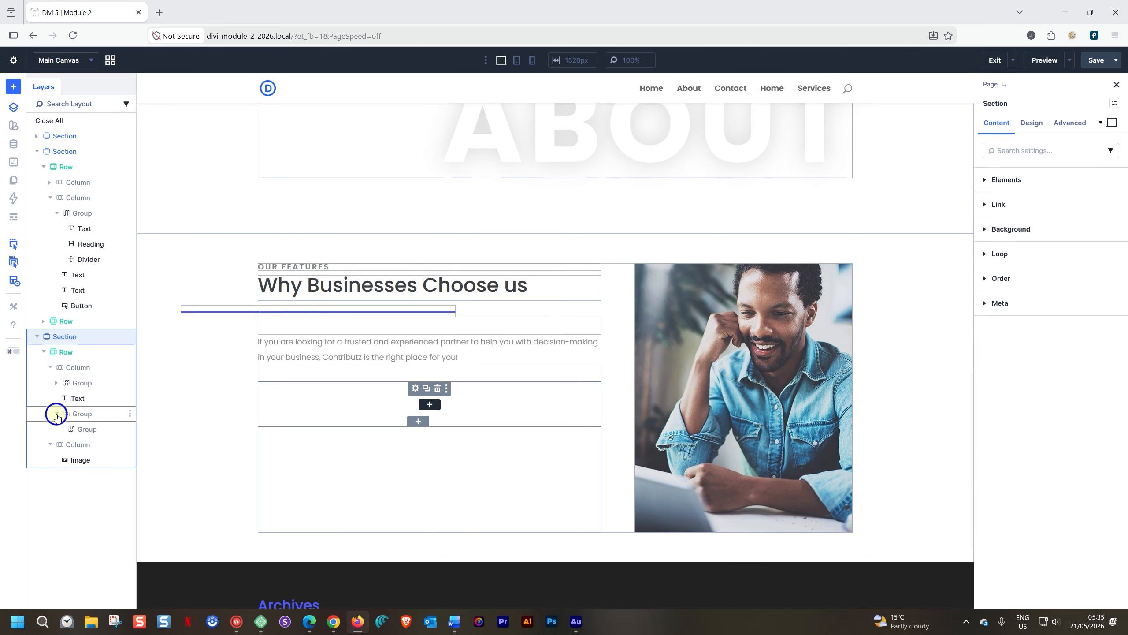
# Step: Insert an Image module inside the nested inner group below the body text
pyautogui.click(78, 429)
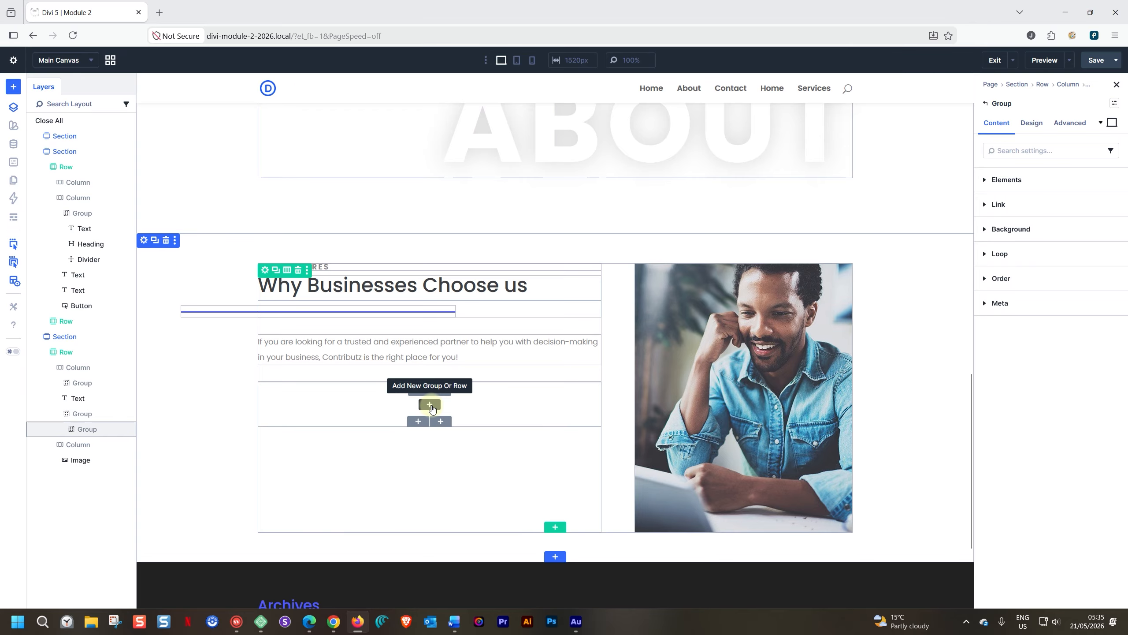
pyautogui.click(431, 405)
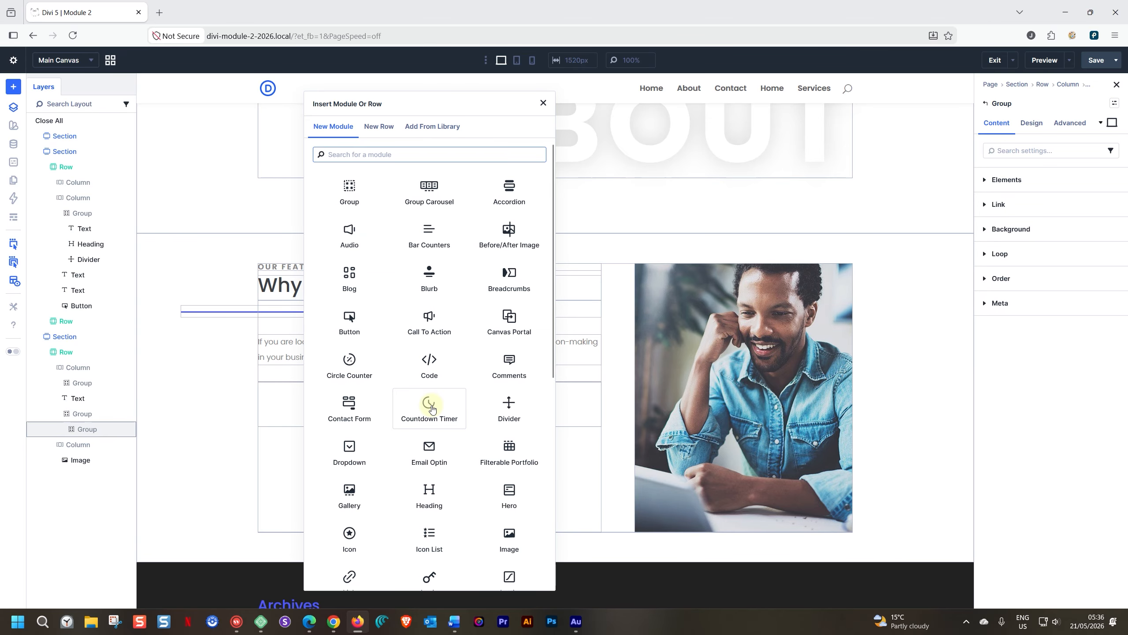
pyautogui.write('image')
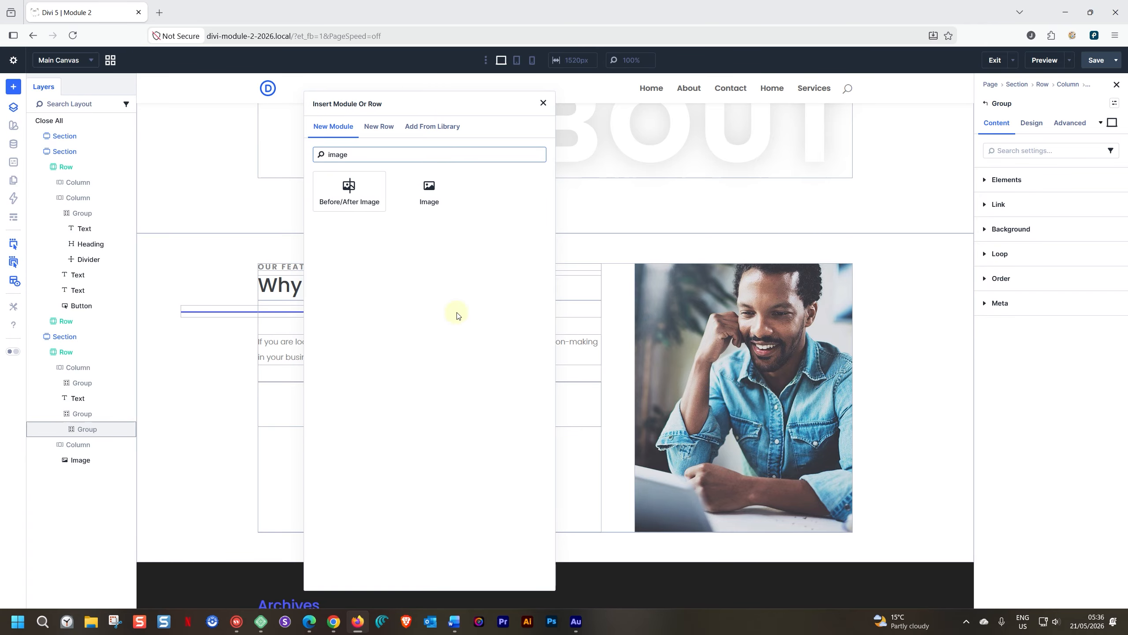
pyautogui.click(425, 191)
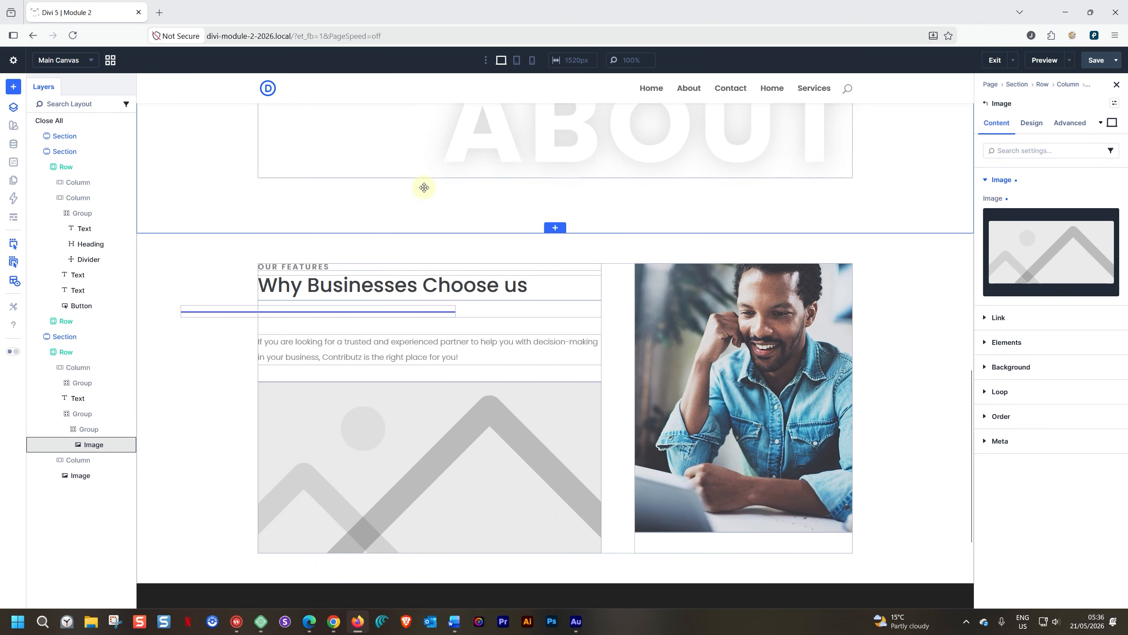
# Step: Set the new Image module's picture to the icon-1 light bulb from the media library
pyautogui.click(1019, 251)
pyautogui.scroll(-5, 738, 266)
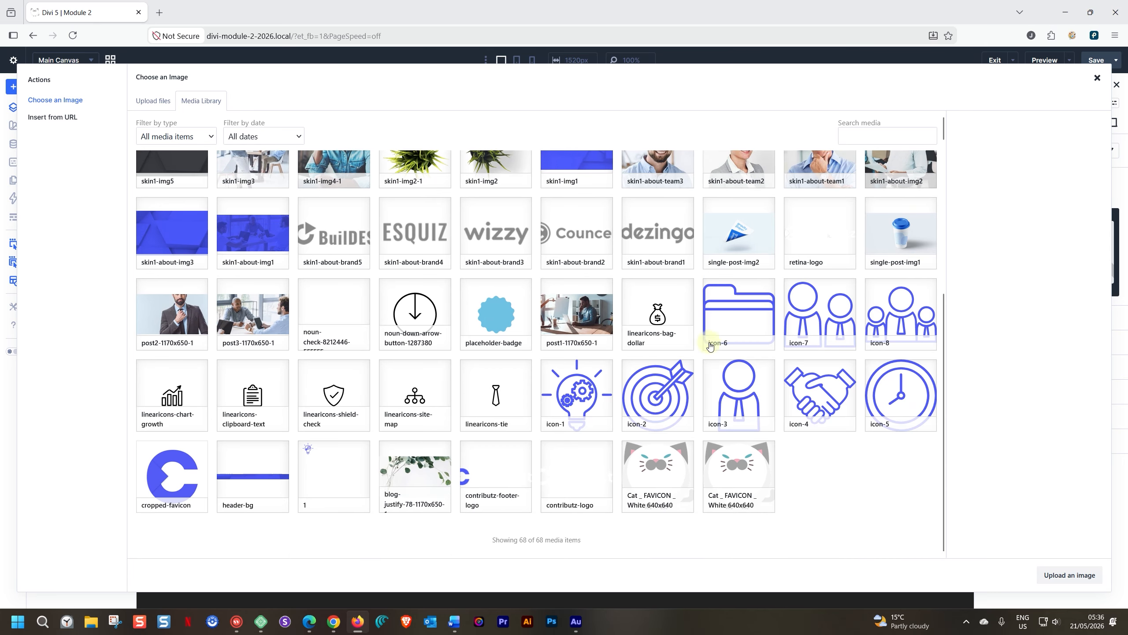
pyautogui.click(579, 387)
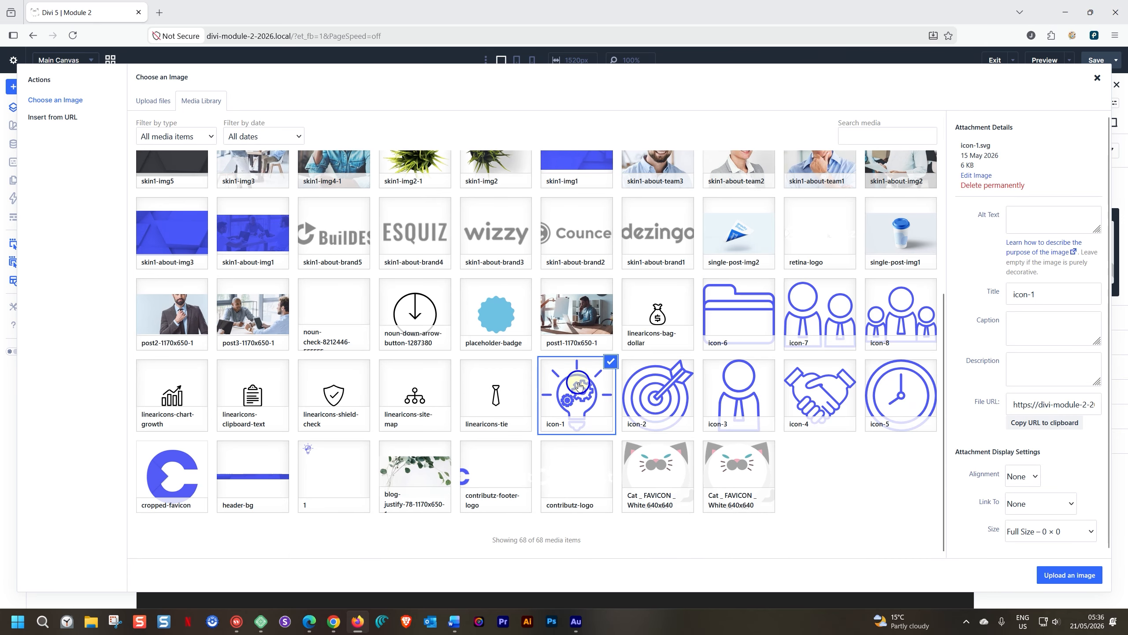
pyautogui.click(1071, 577)
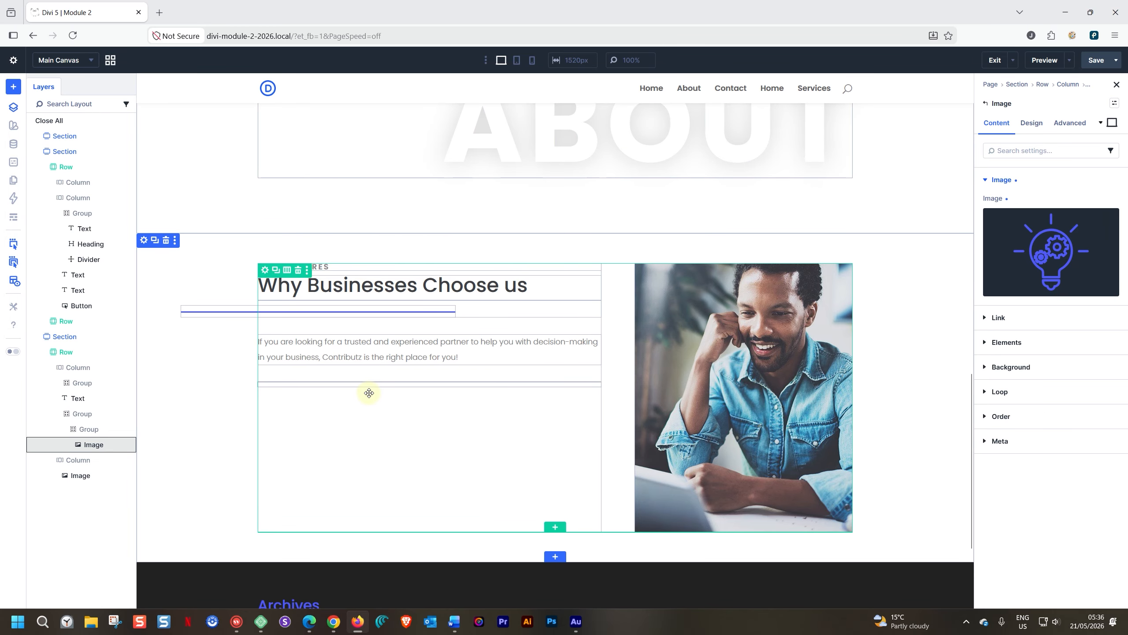
# Step: Set the light bulb icon's width to 64 px
pyautogui.scroll(-3, 434, 441)
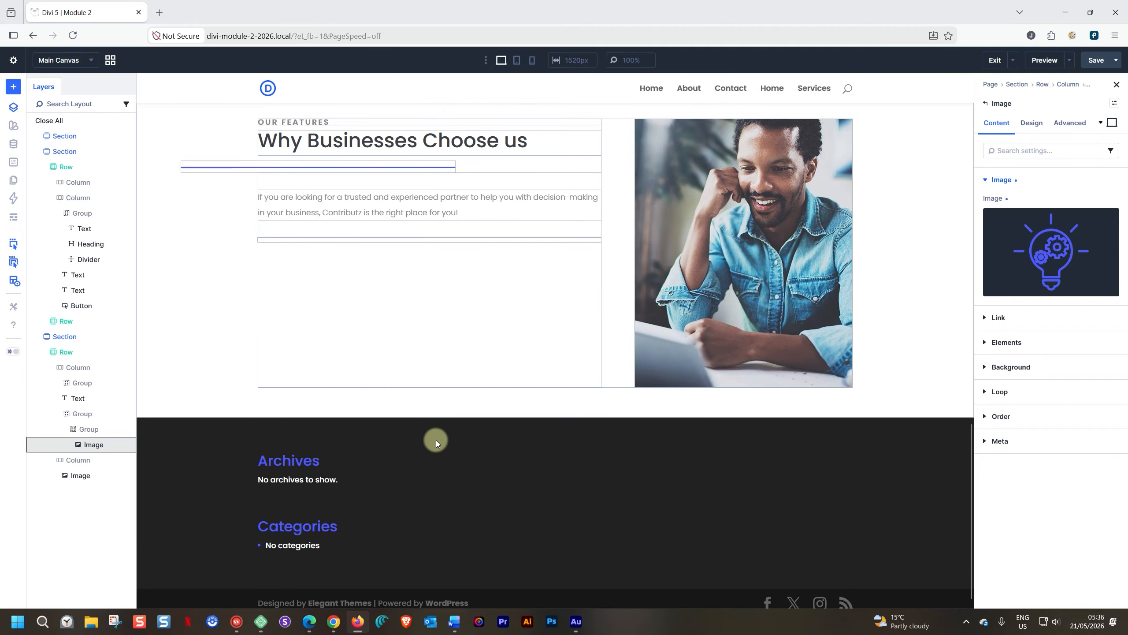
pyautogui.scroll(4, 435, 401)
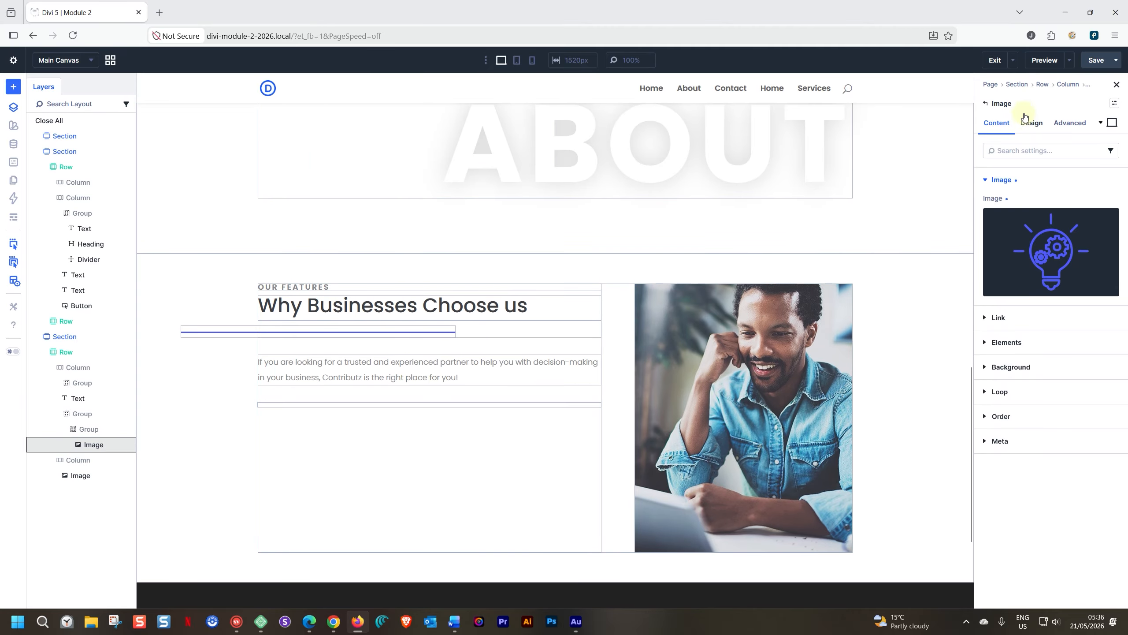
pyautogui.click(1033, 124)
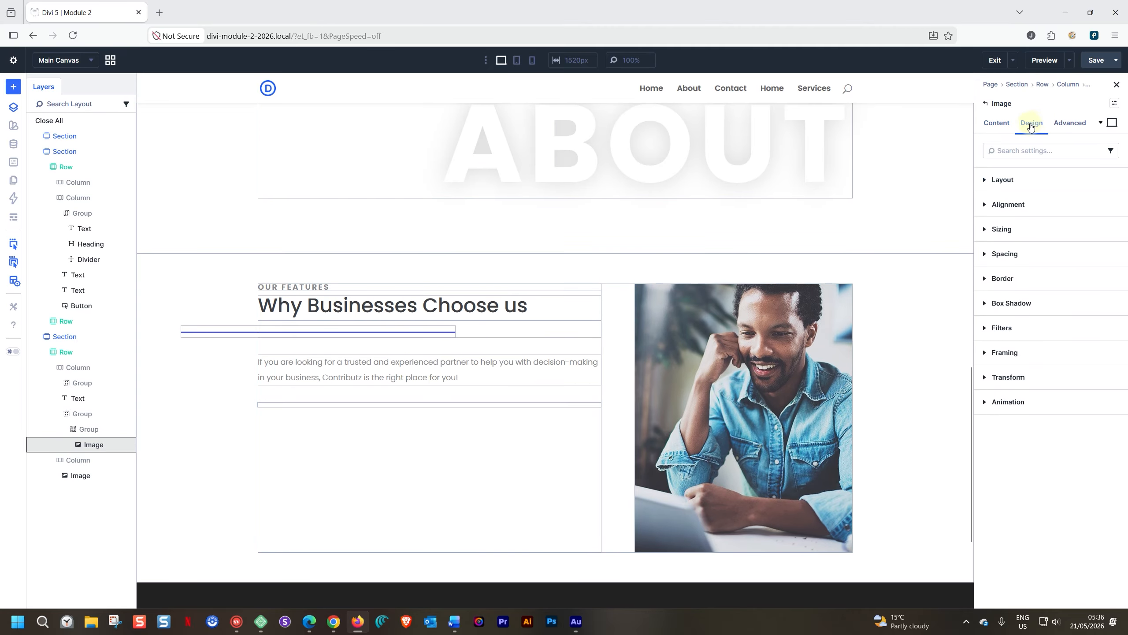
pyautogui.click(986, 229)
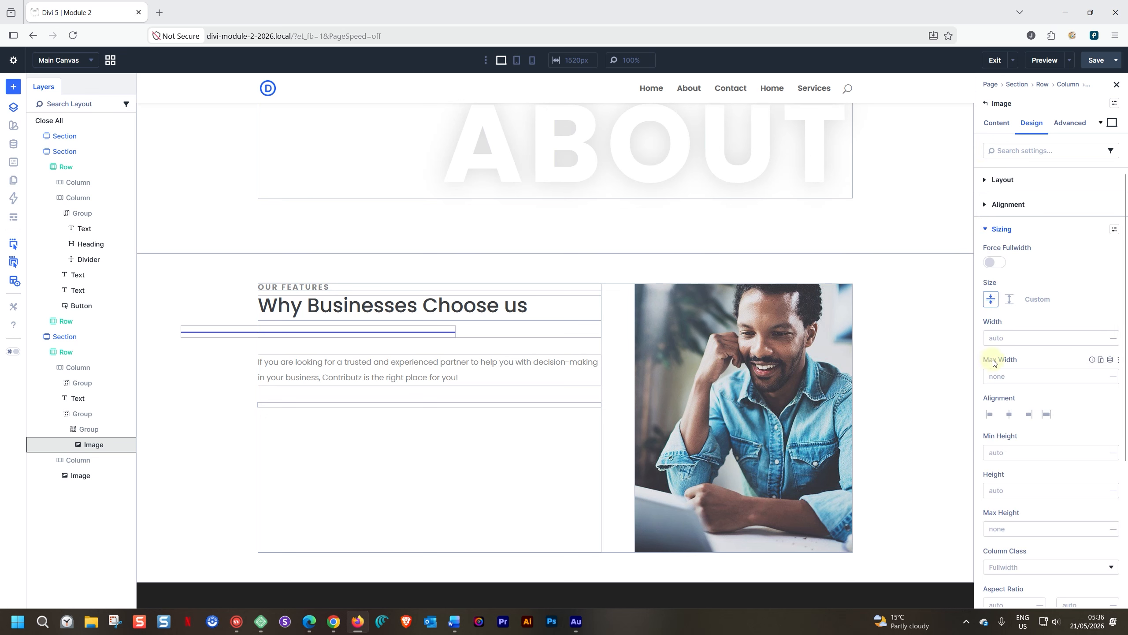
pyautogui.click(996, 338)
pyautogui.click(1003, 338)
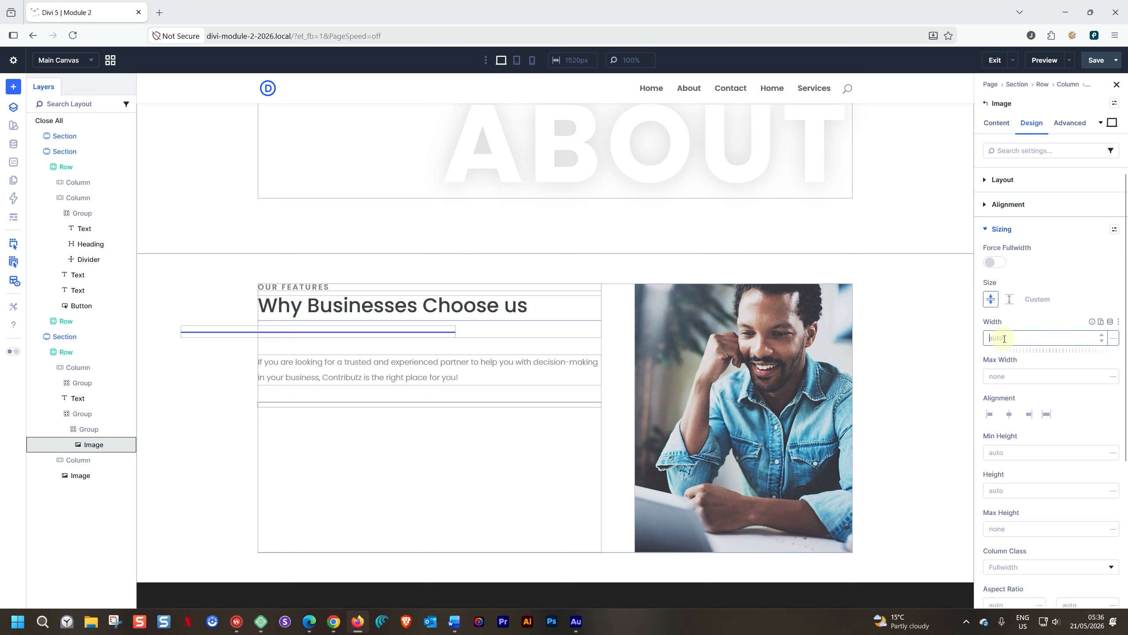
pyautogui.write('64')
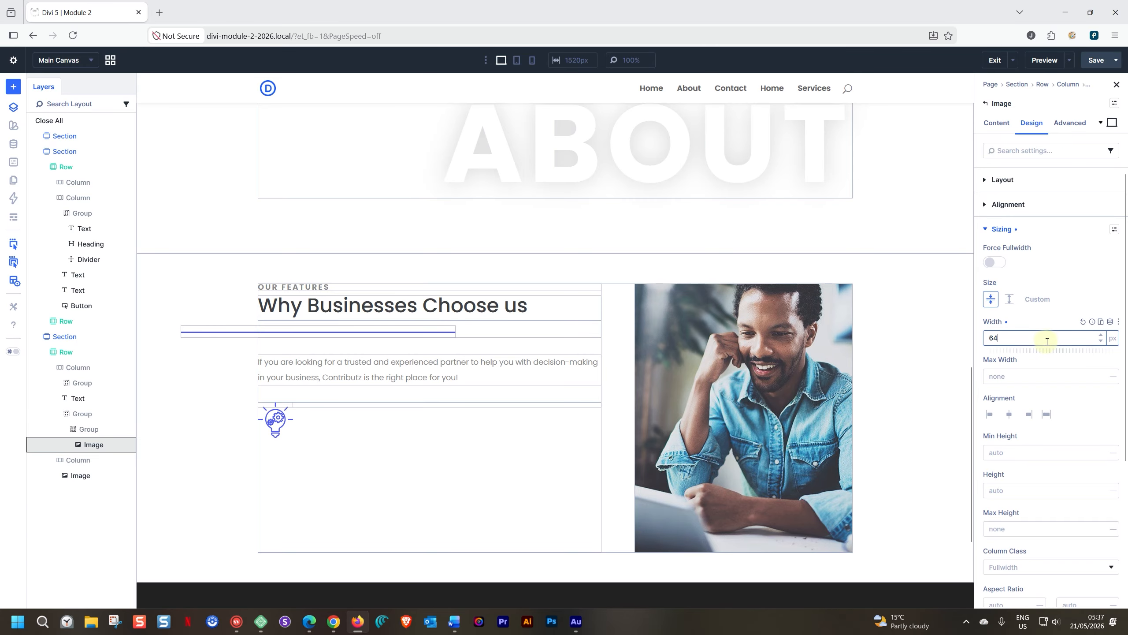
# Step: Insert a Heading module below the light bulb icon and set its text to "Innovative Solutions"
pyautogui.click(285, 411)
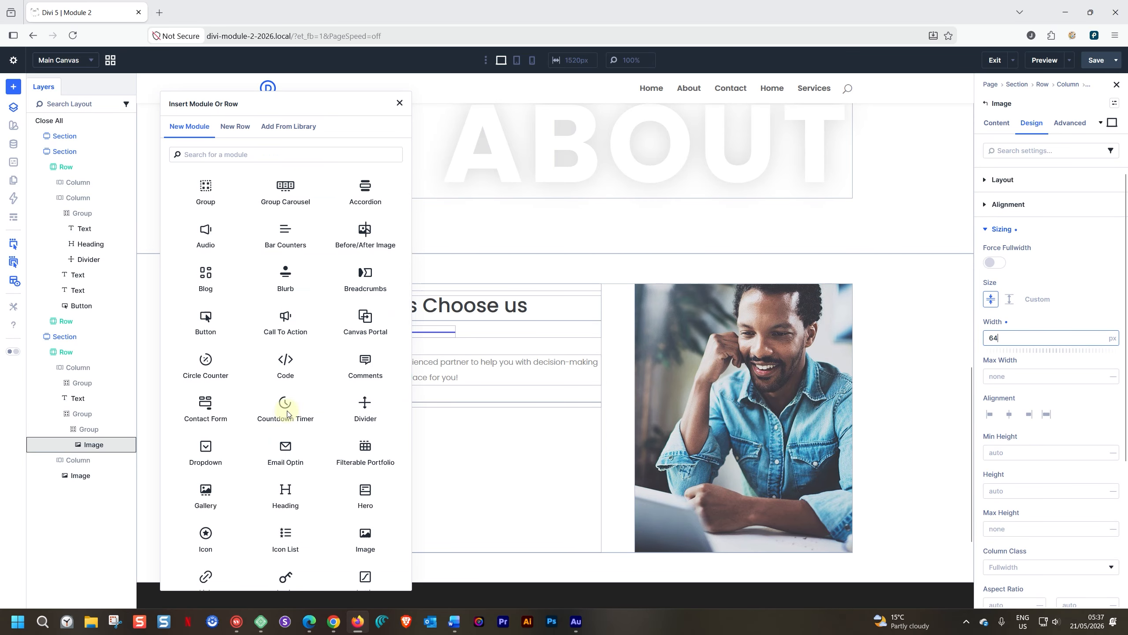
pyautogui.write('heading')
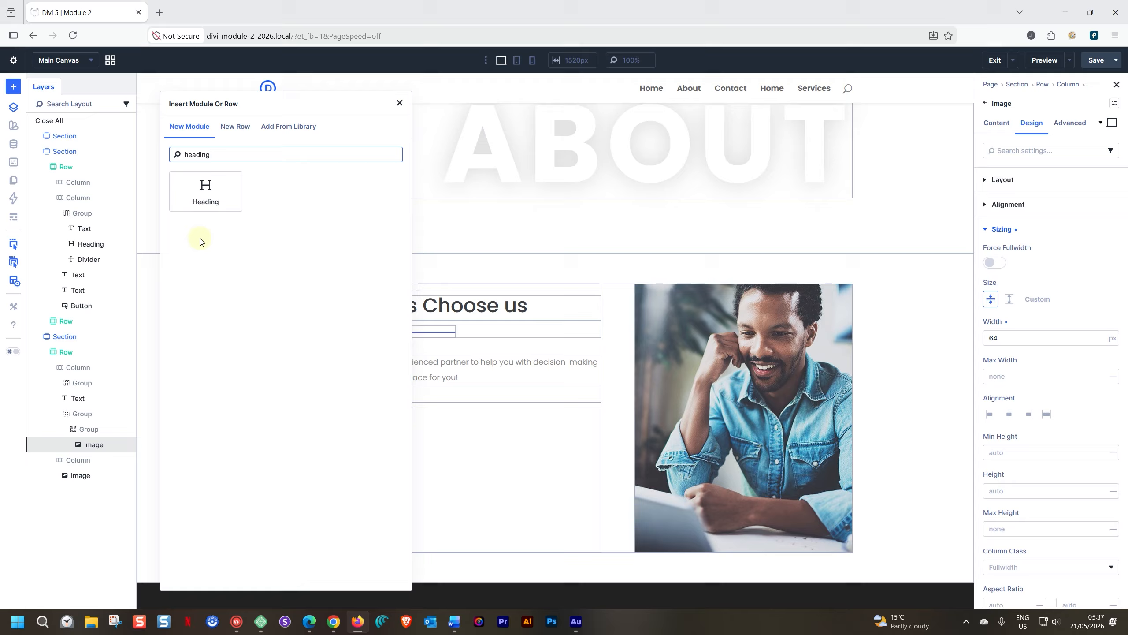
pyautogui.click(215, 187)
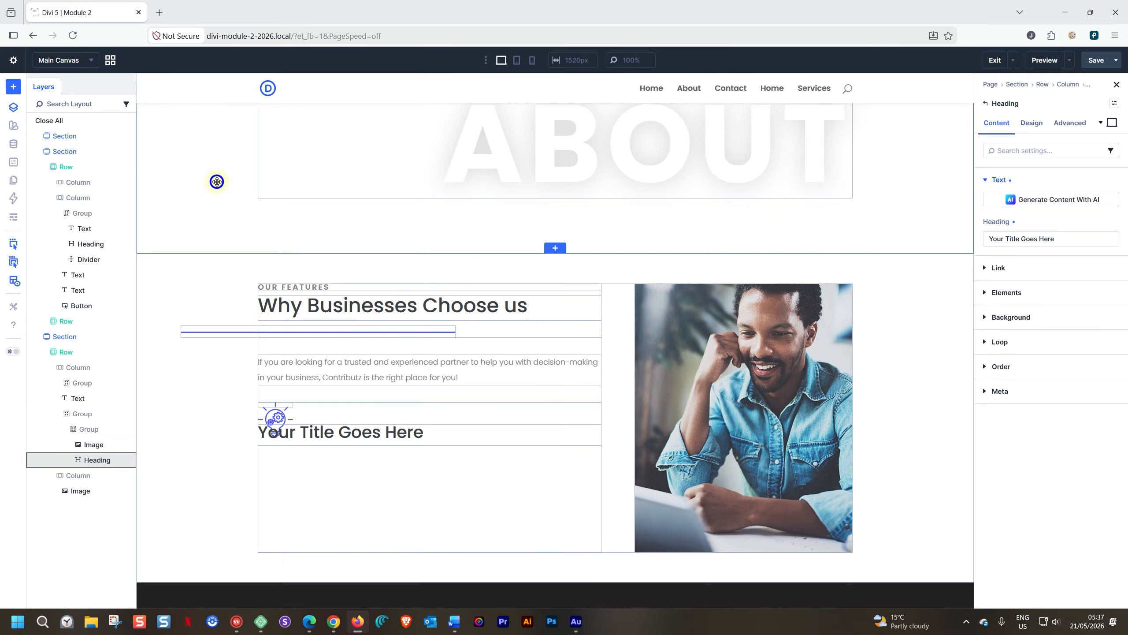
pyautogui.doubleClick(364, 432)
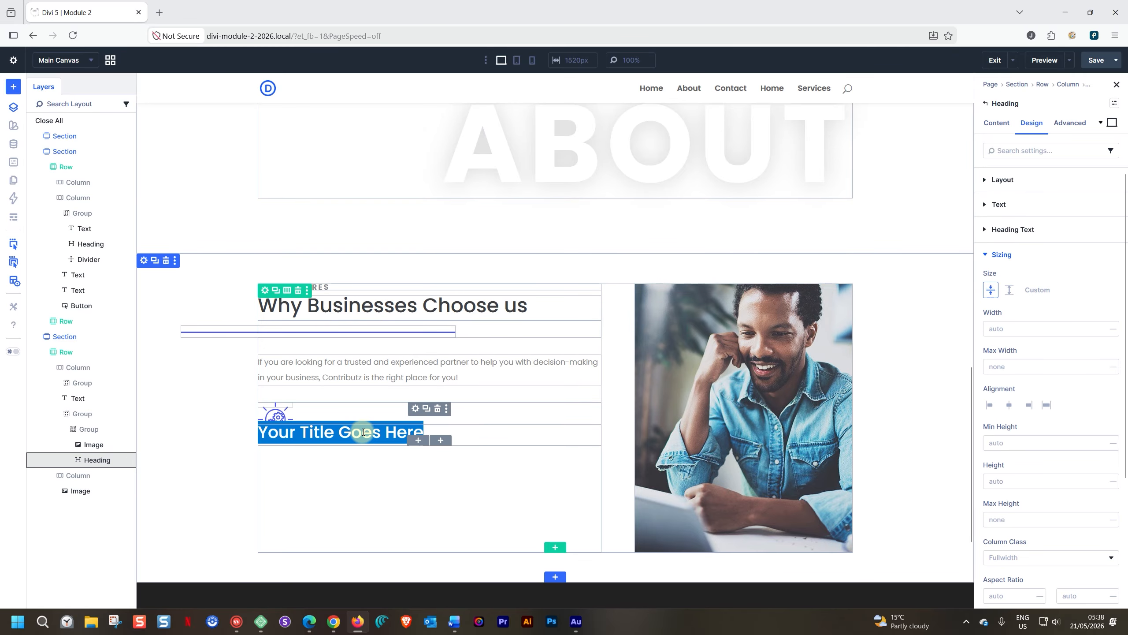
pyautogui.write('Innovative')
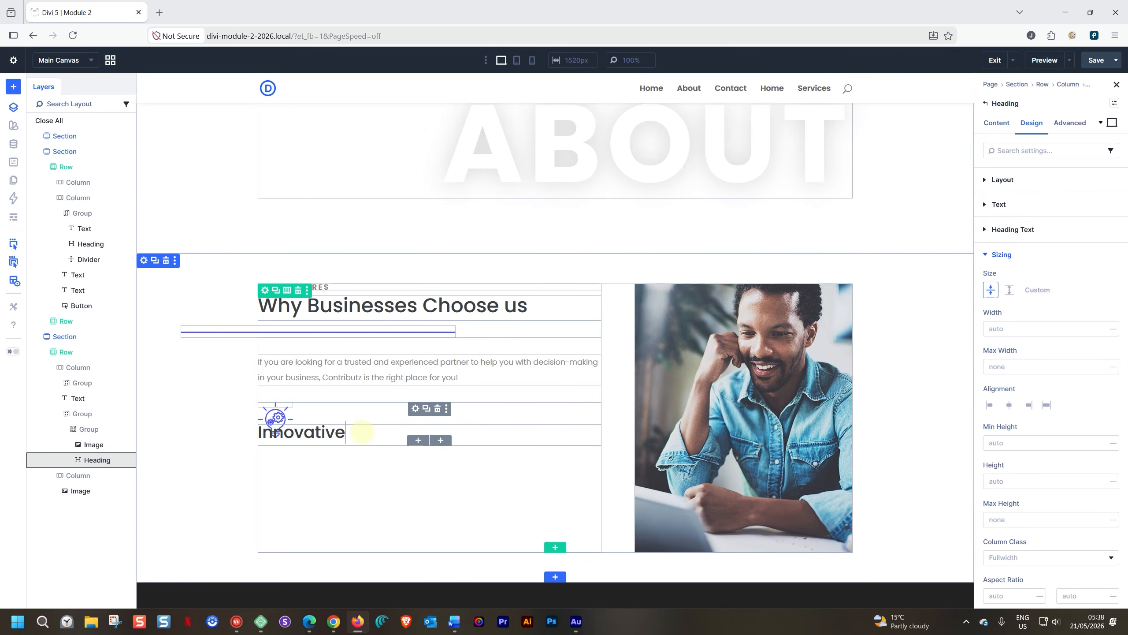
pyautogui.write(' Solutions')
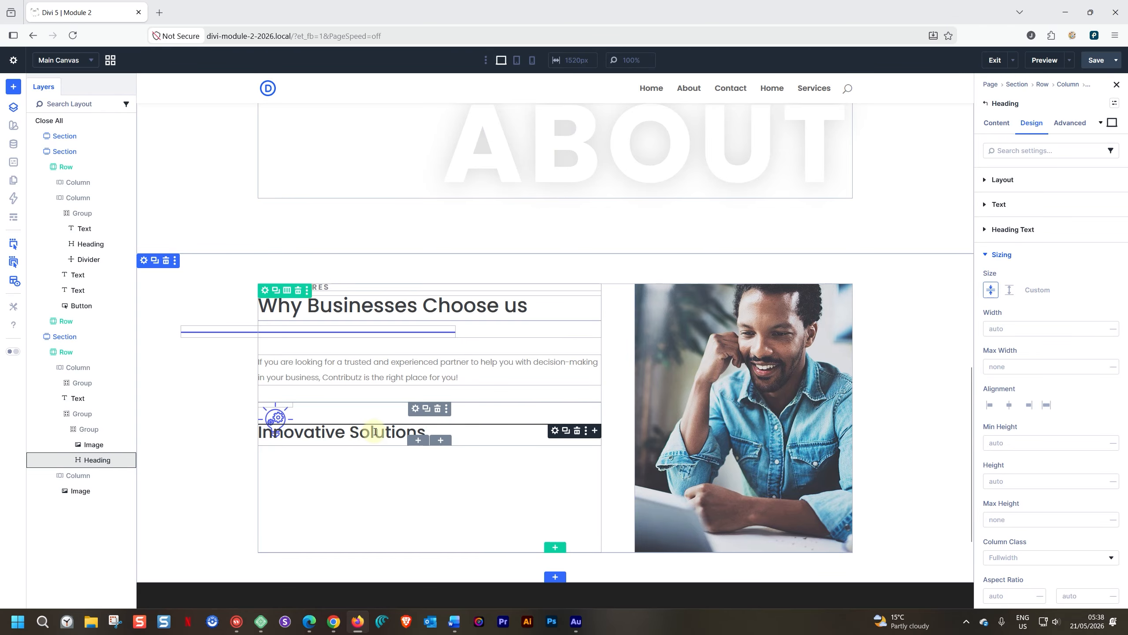
# Step: Check the available heading presets and set the Innovative Solutions heading's level to H3
pyautogui.click(1113, 103)
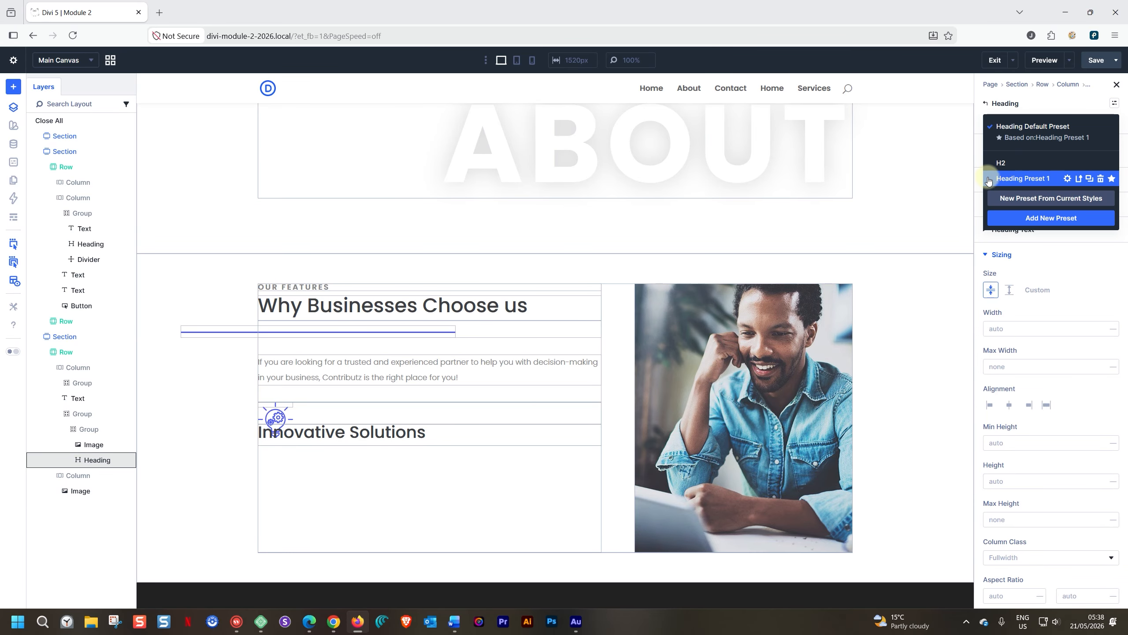
pyautogui.click(365, 435)
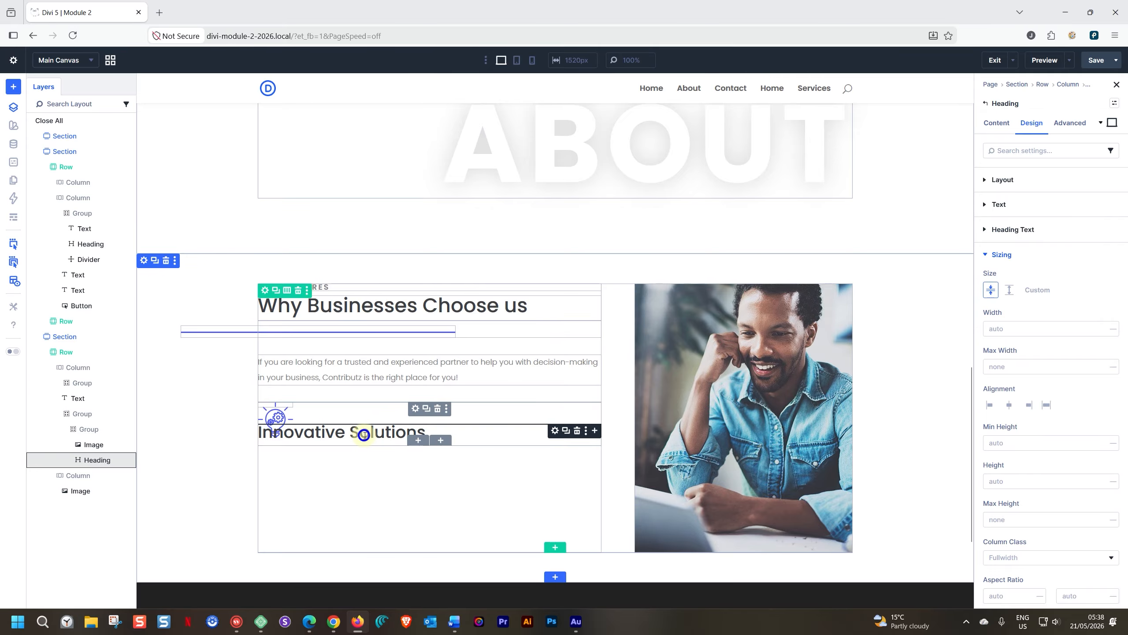
pyautogui.click(985, 230)
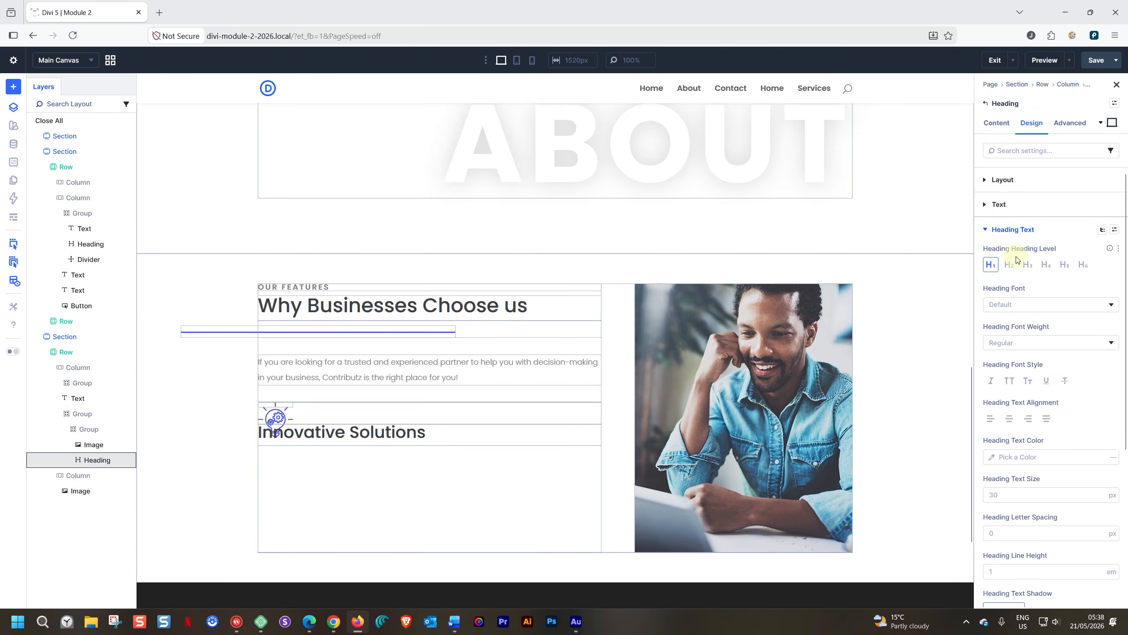
pyautogui.click(1029, 265)
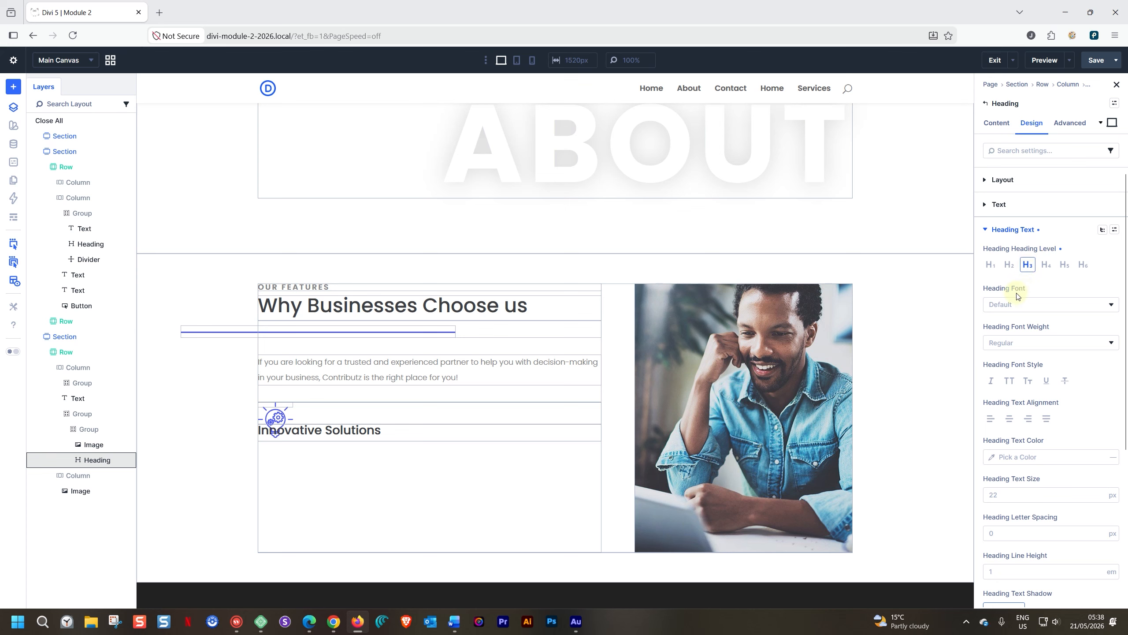
# Step: Set the Innovative Solutions heading's font weight to Light and its font style to uppercase
pyautogui.click(1015, 343)
pyautogui.click(1015, 342)
pyautogui.click(1021, 347)
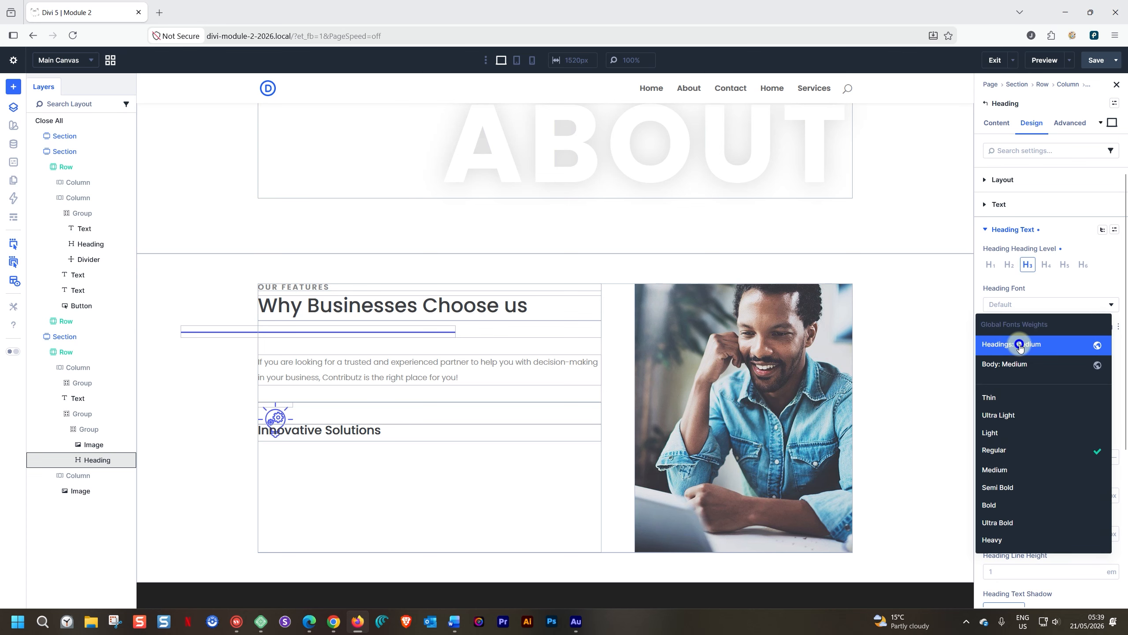
pyautogui.click(992, 432)
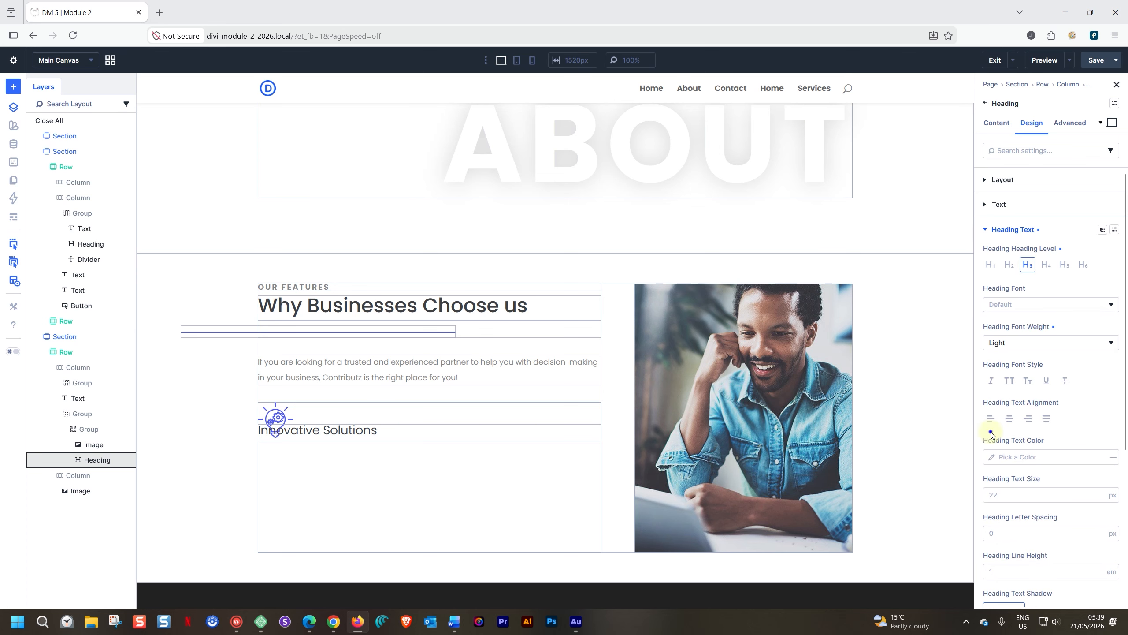
pyautogui.click(1010, 381)
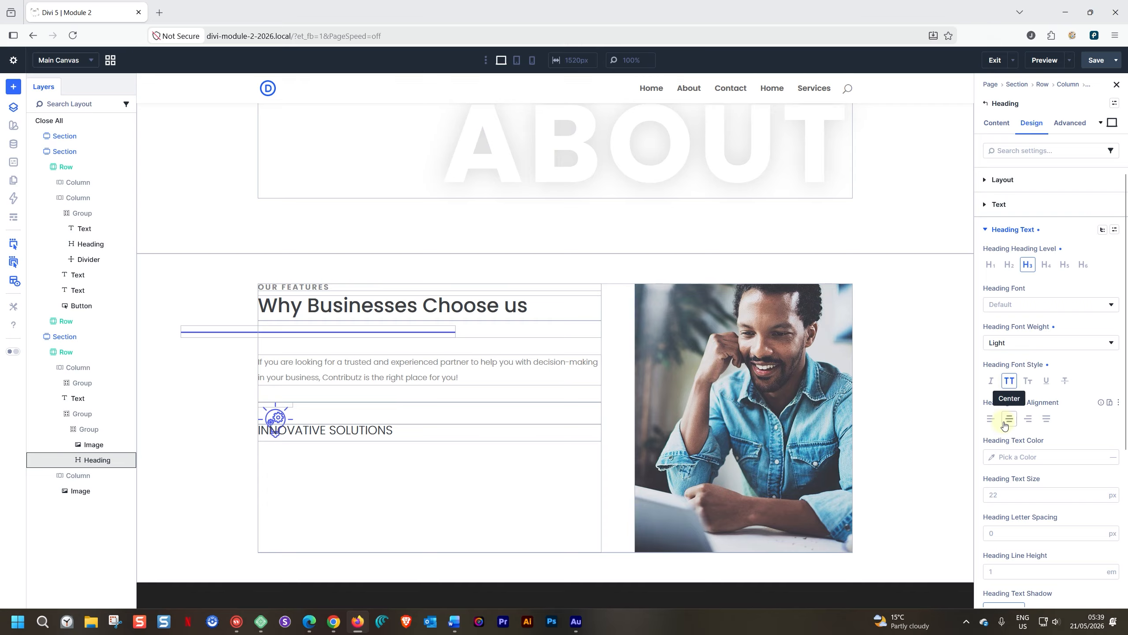
# Step: Set the Innovative Solutions heading's text size to the 14px variable and its letter spacing to 2.5 px
pyautogui.click(988, 458)
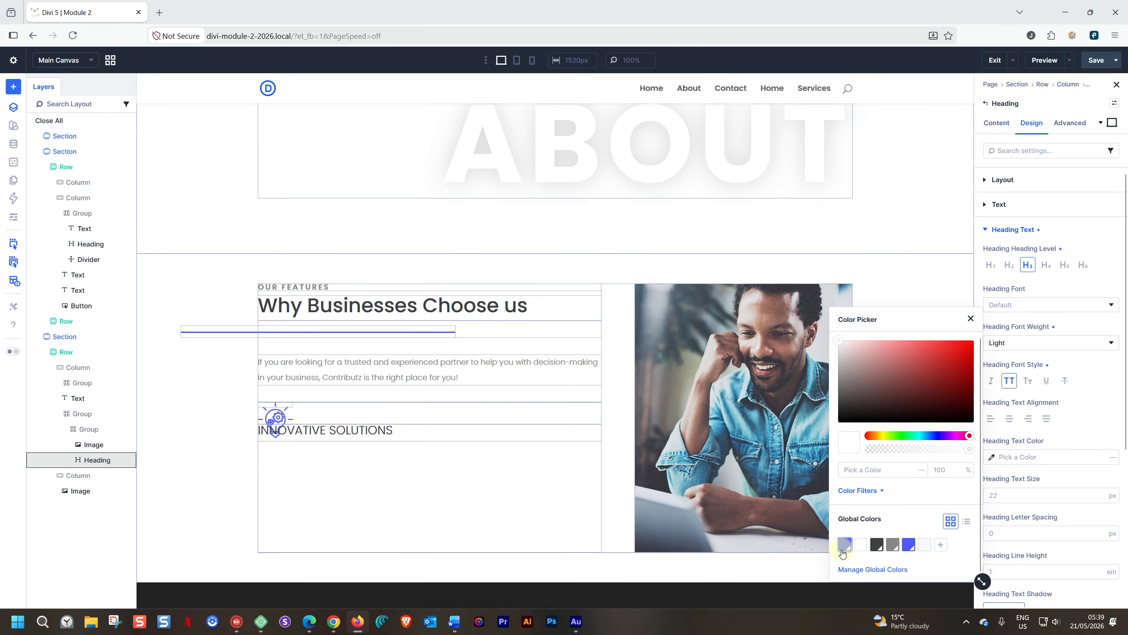
pyautogui.click(1072, 435)
pyautogui.scroll(-1, 1072, 433)
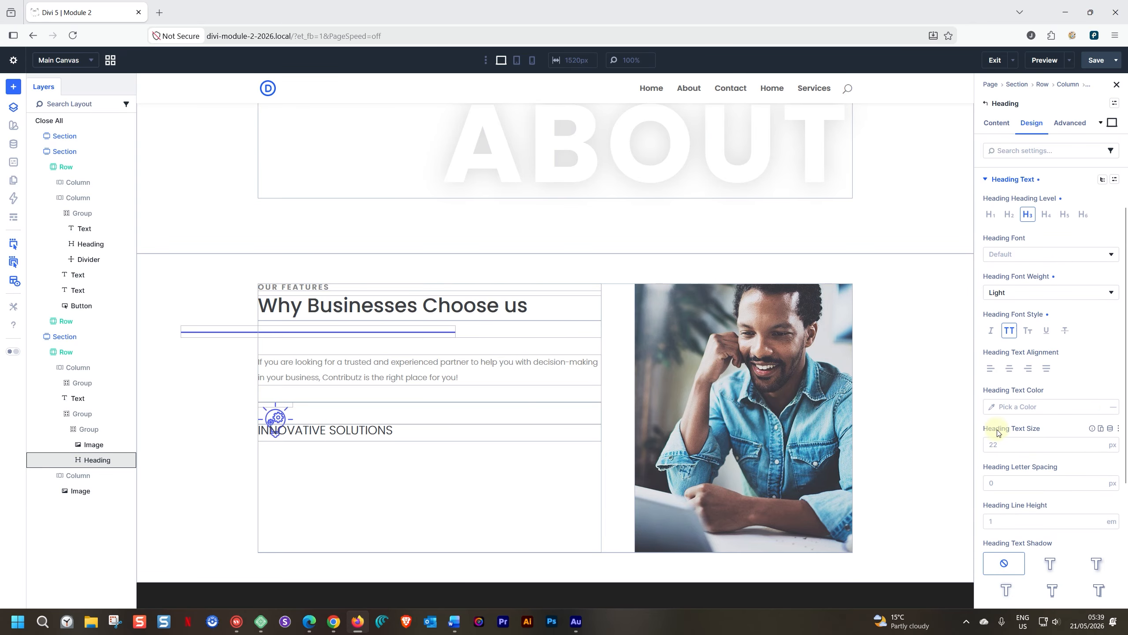
pyautogui.click(1110, 428)
pyautogui.click(995, 484)
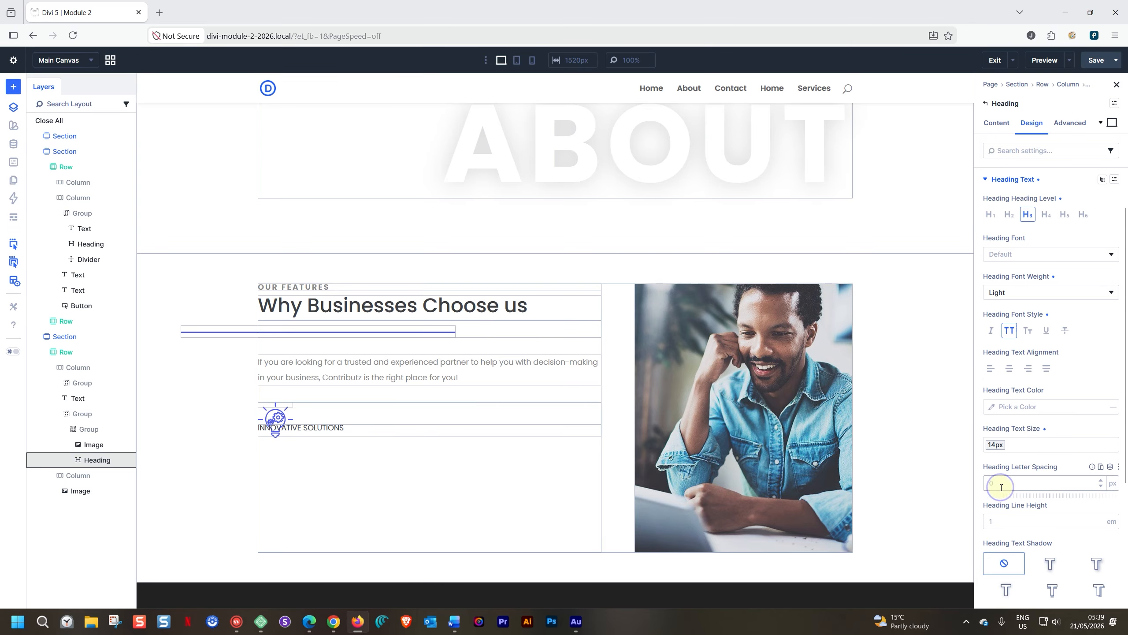
pyautogui.click(1004, 485)
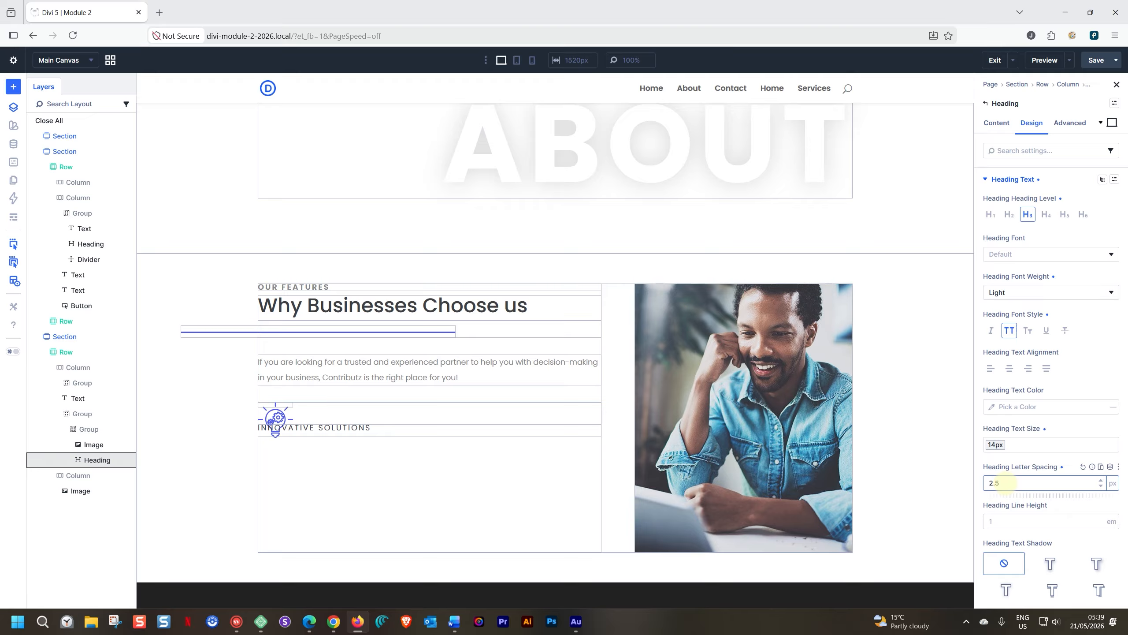
pyautogui.click(1005, 515)
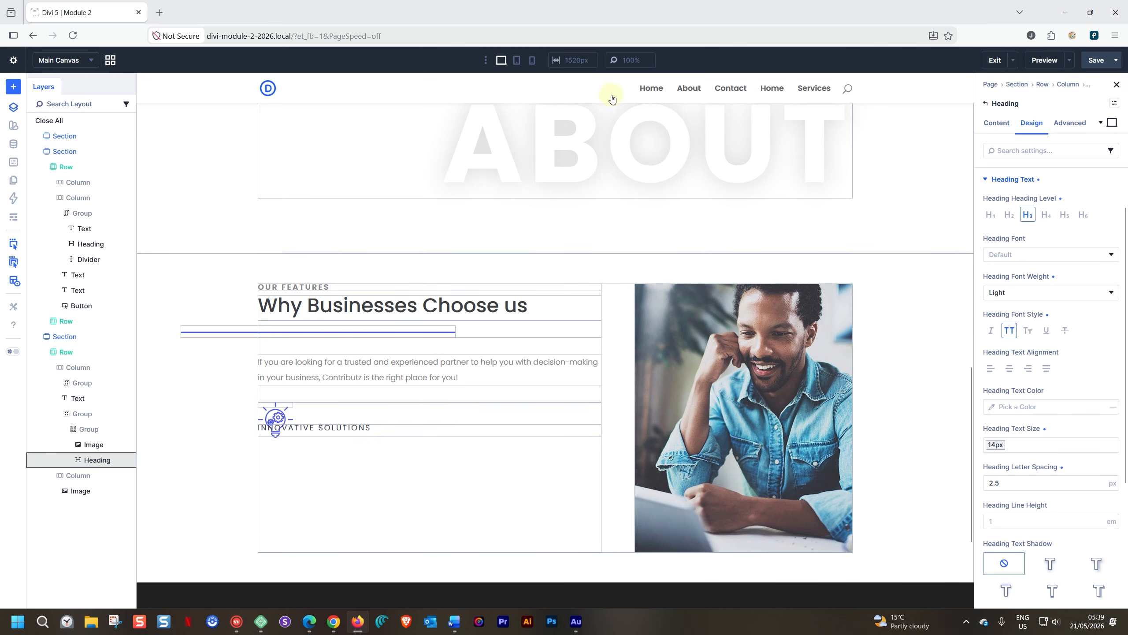
# Step: Preview the features section at tablet and phone widths and return to the desktop view
pyautogui.click(517, 61)
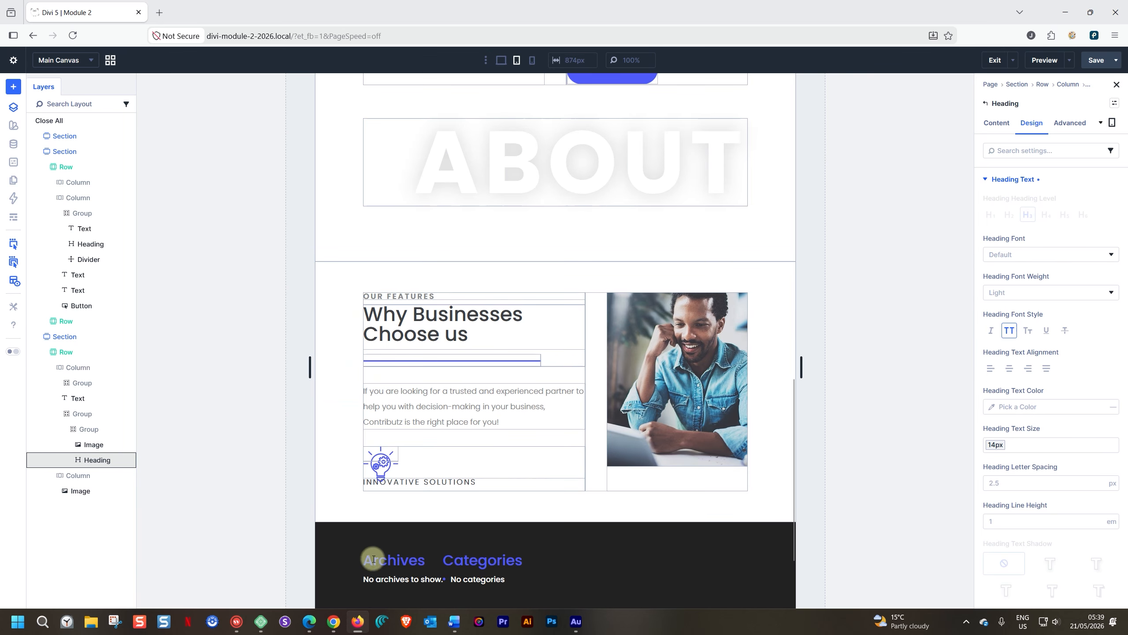
pyautogui.click(531, 62)
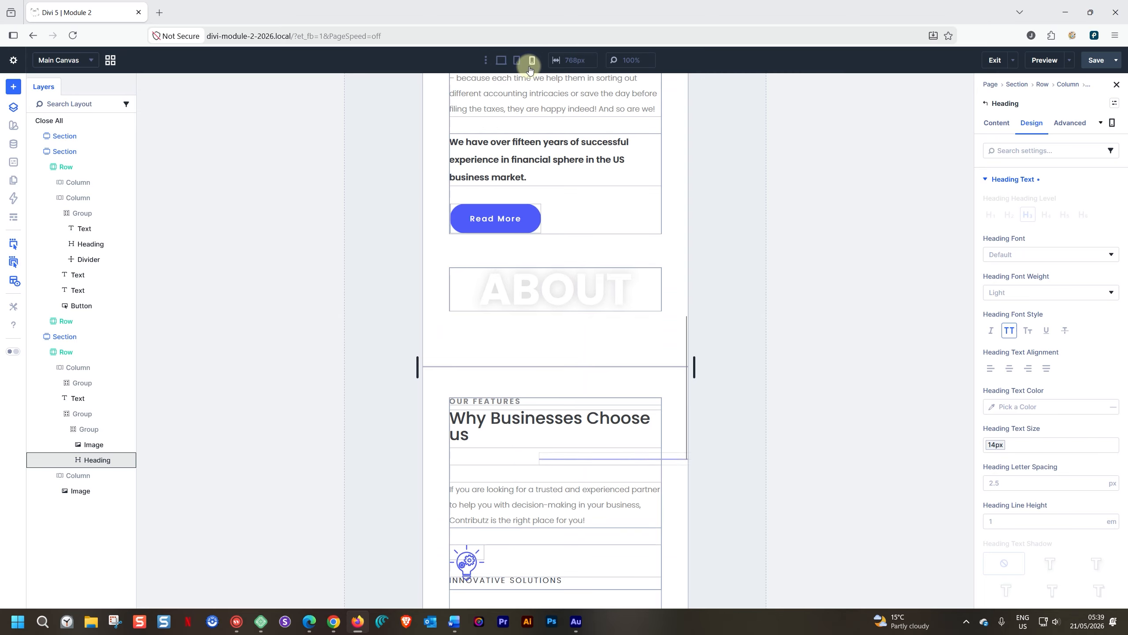
pyautogui.click(502, 61)
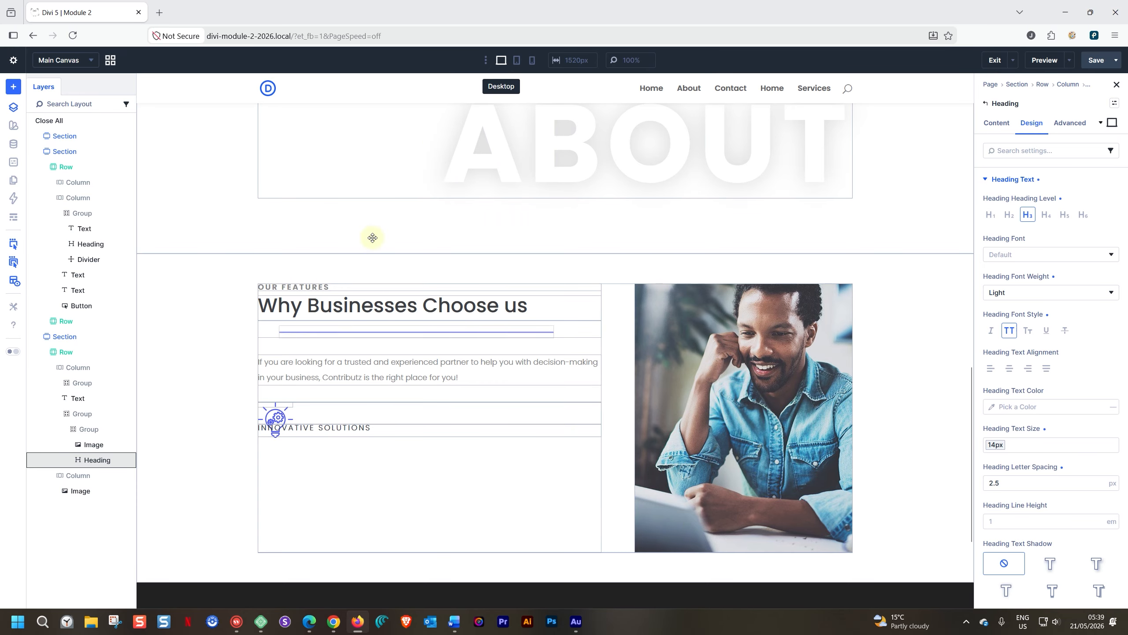
# Step: Save the Innovative Solutions heading's current styles as a new preset named H3
pyautogui.click(1114, 106)
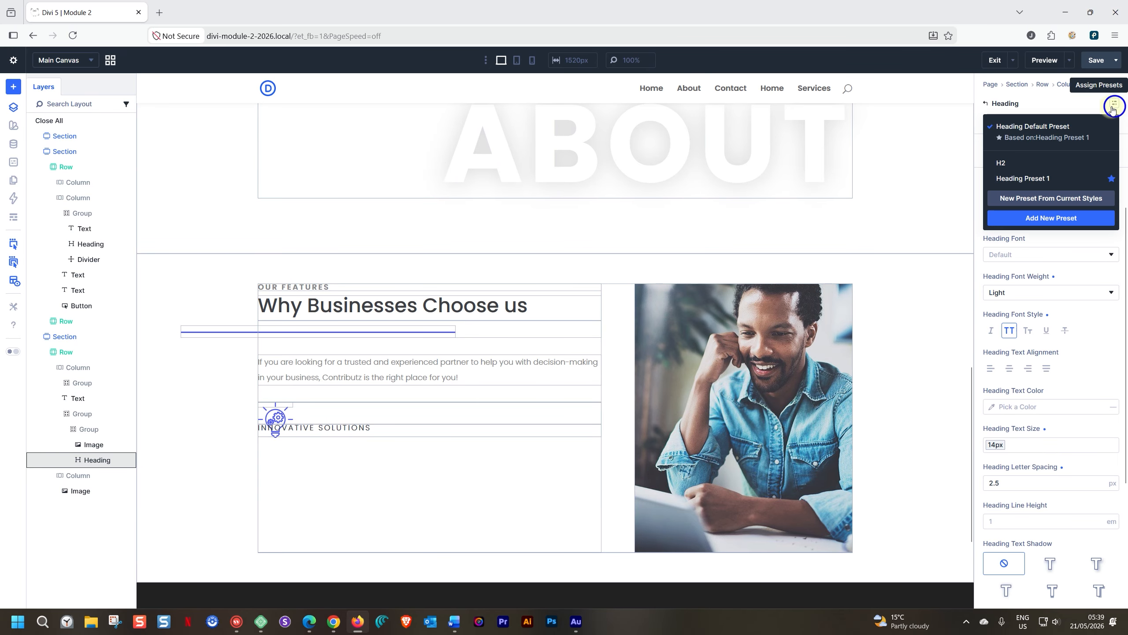
pyautogui.click(1039, 199)
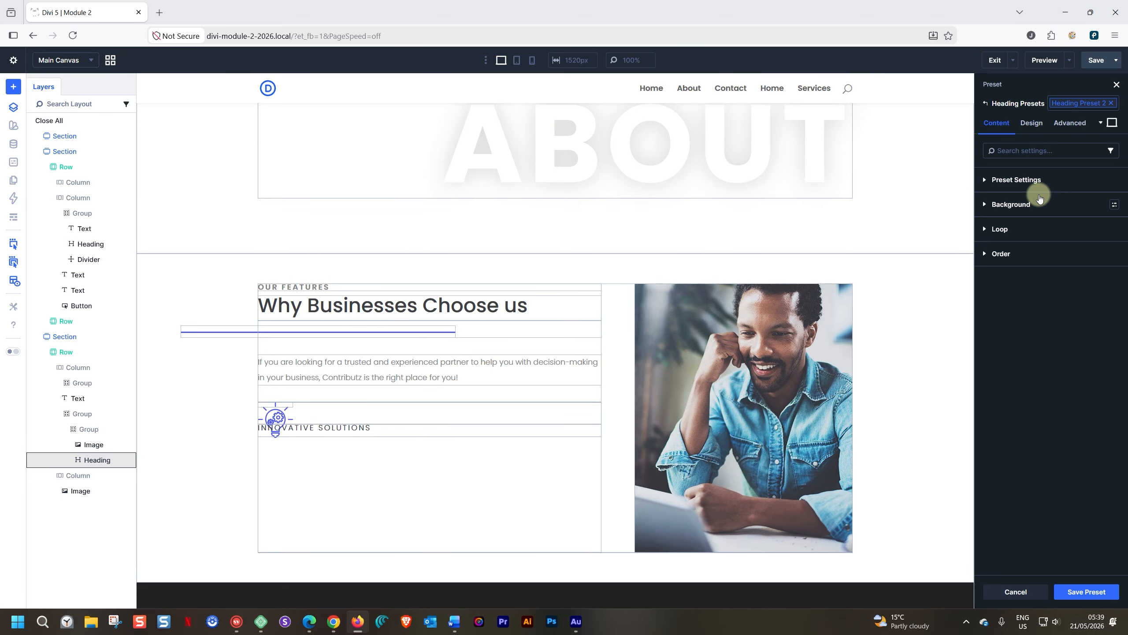
pyautogui.click(1009, 178)
pyautogui.tripleClick(1015, 215)
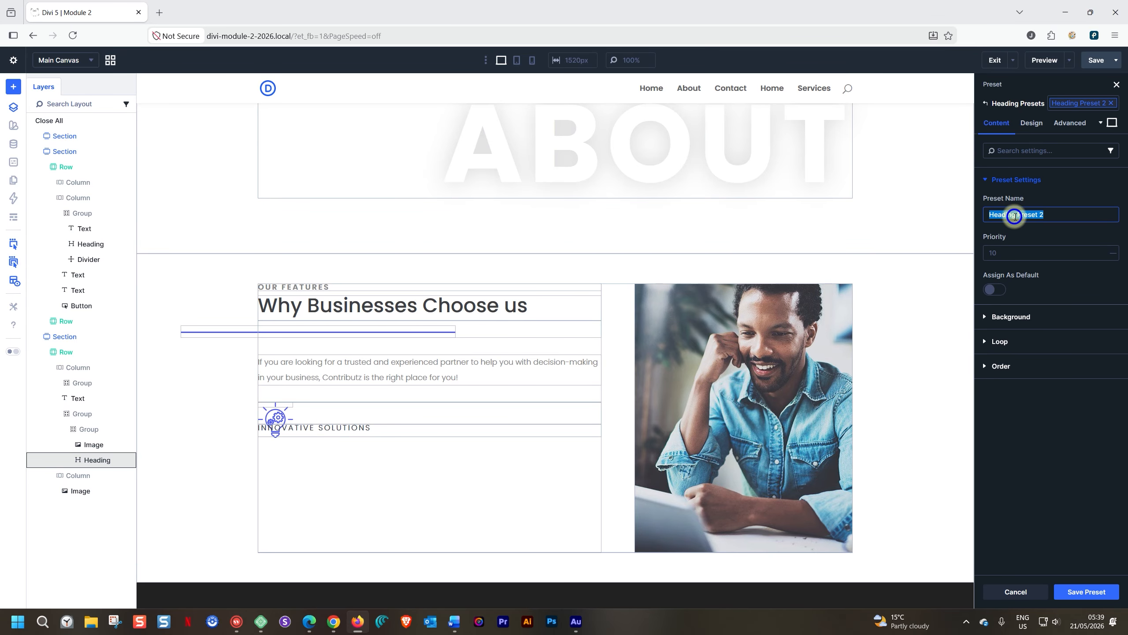
pyautogui.write('H3')
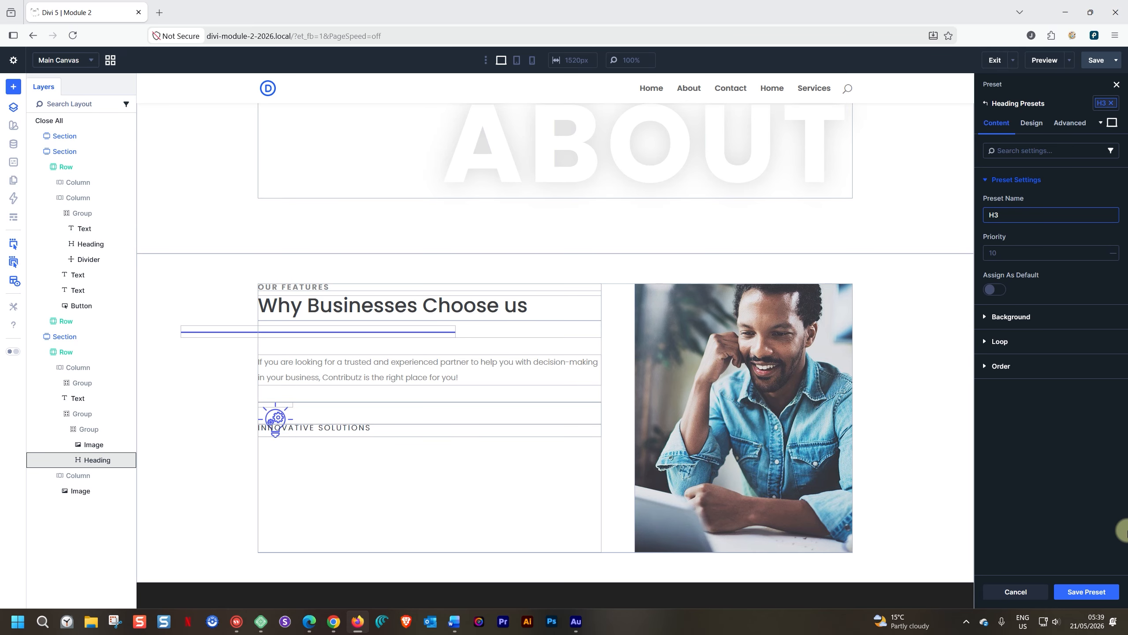
pyautogui.click(1077, 593)
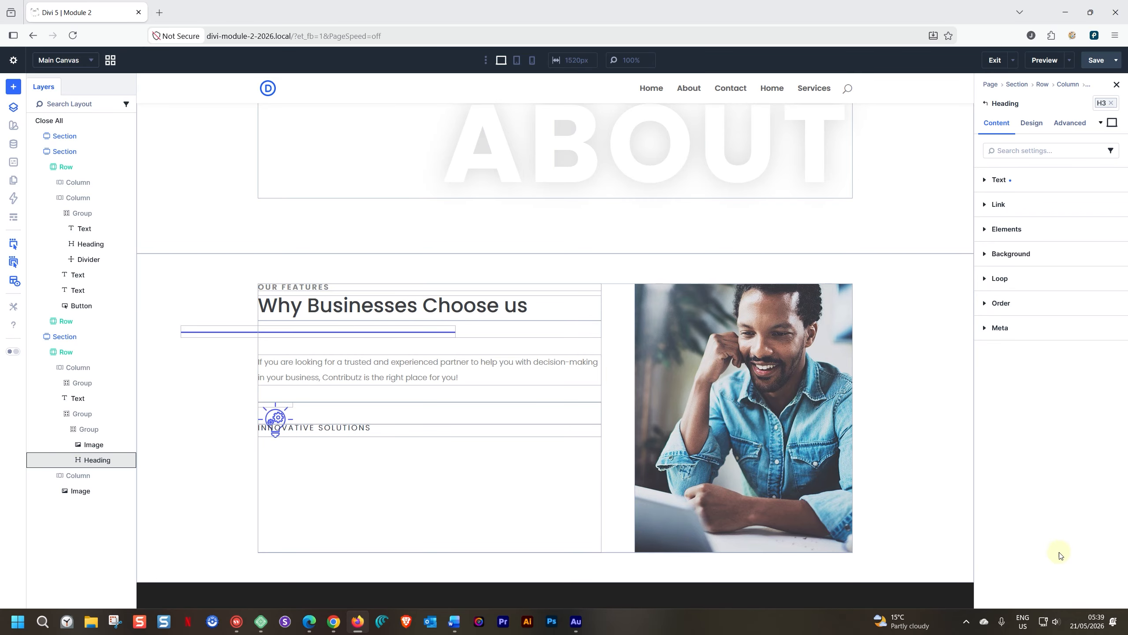
# Step: Insert a Text module below the Innovative Solutions heading reading "We stand for fresh view on business and implement novelties with pleasure."
pyautogui.click(355, 460)
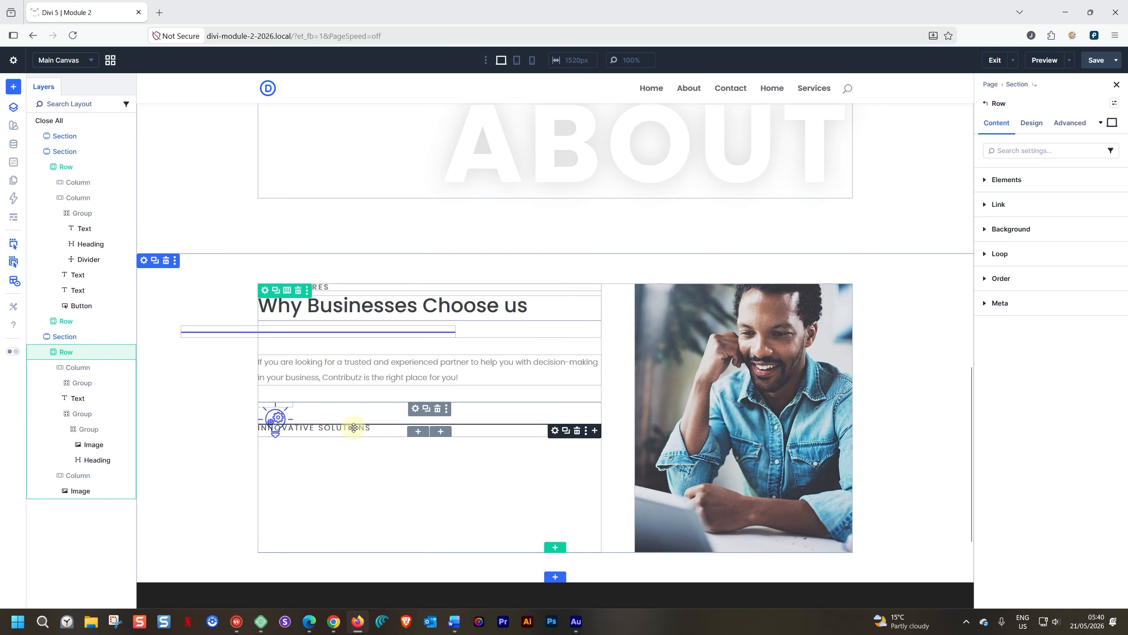
pyautogui.click(595, 431)
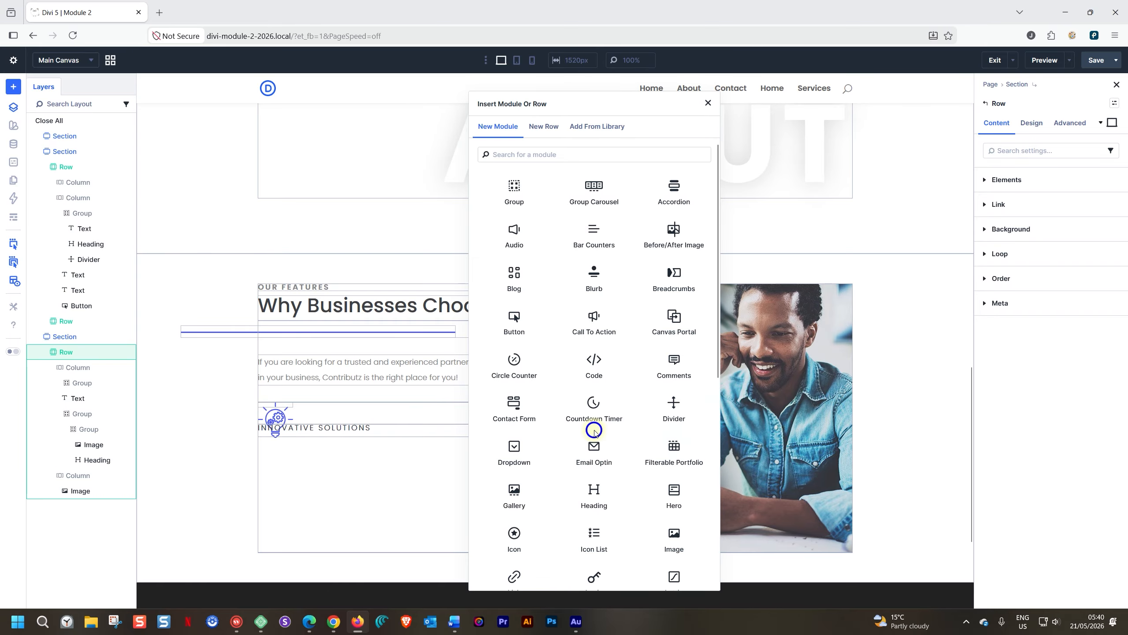
pyautogui.write('text')
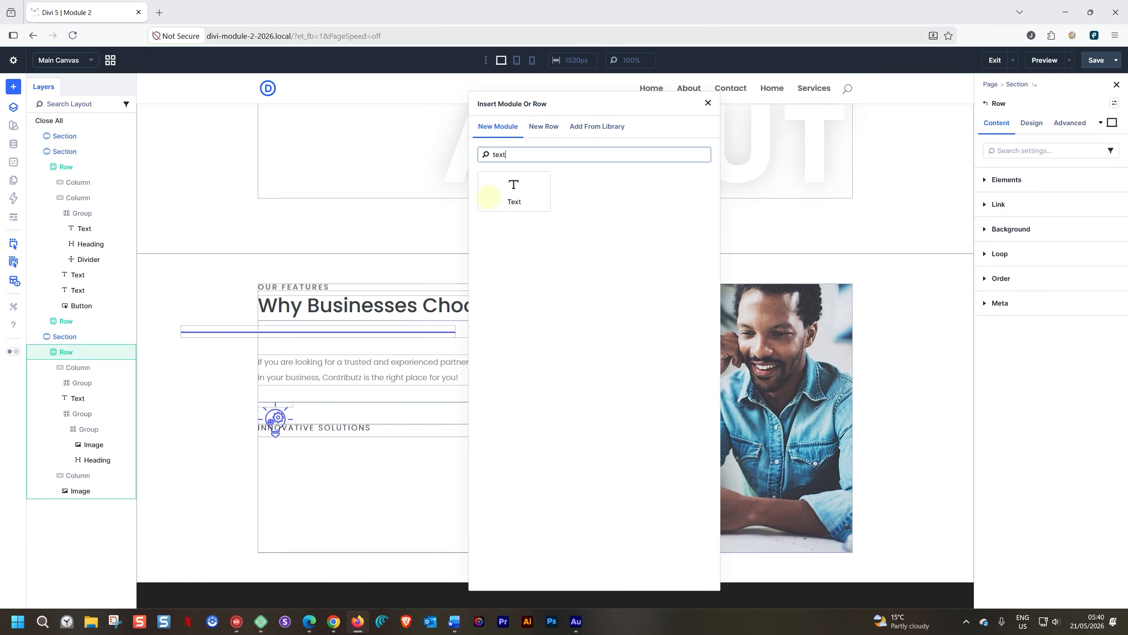
pyautogui.click(518, 197)
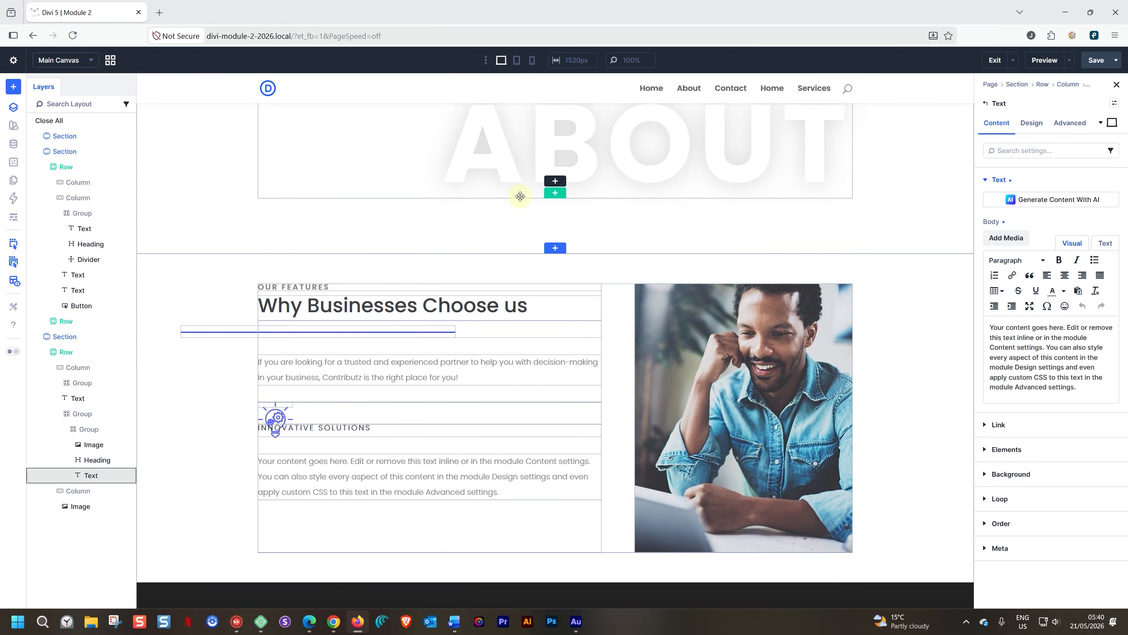
pyautogui.tripleClick(317, 472)
pyautogui.write('We stand for fresh view on business and implement novelties with pleasure.')
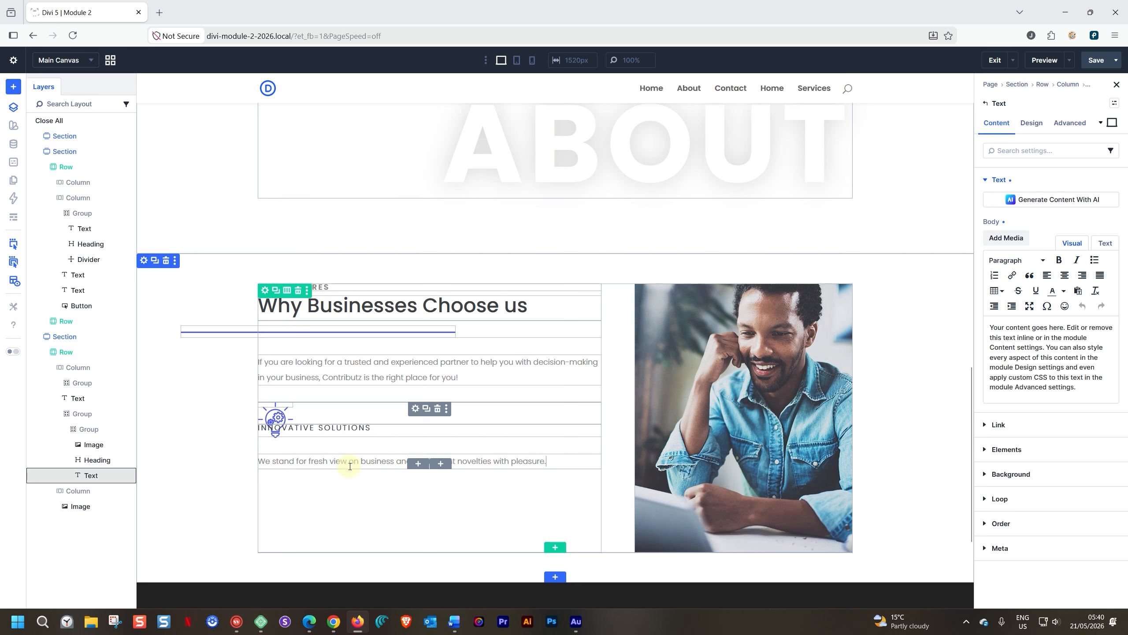
pyautogui.click(326, 499)
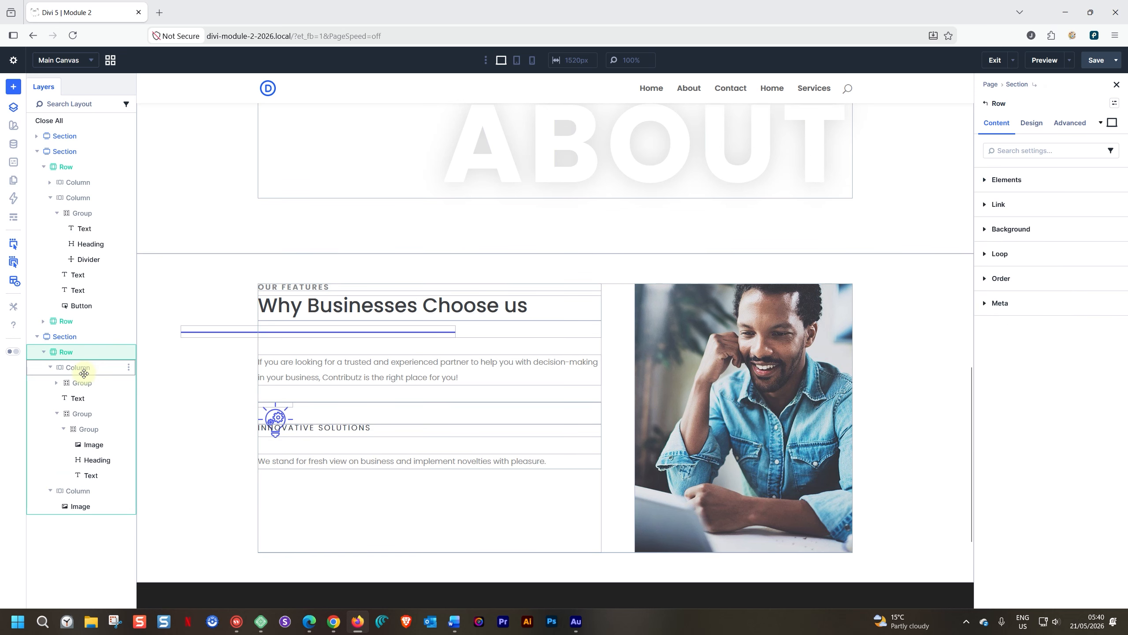
# Step: Set the layout direction of the inner group holding the icon, heading and text to row
pyautogui.click(85, 430)
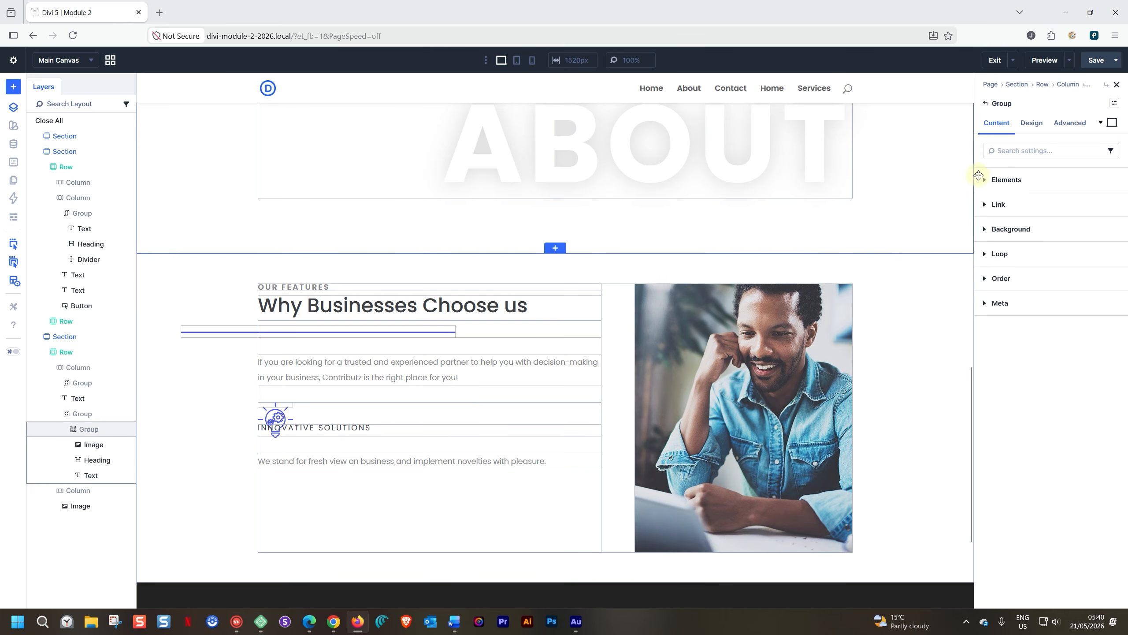
pyautogui.click(1031, 123)
pyautogui.click(986, 180)
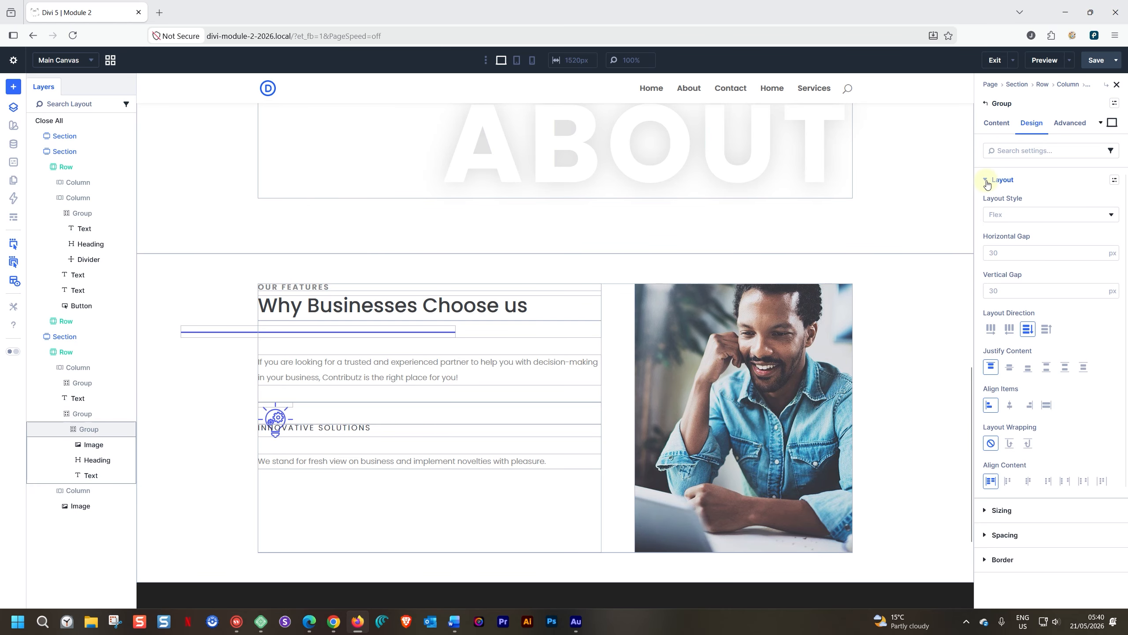
pyautogui.click(991, 329)
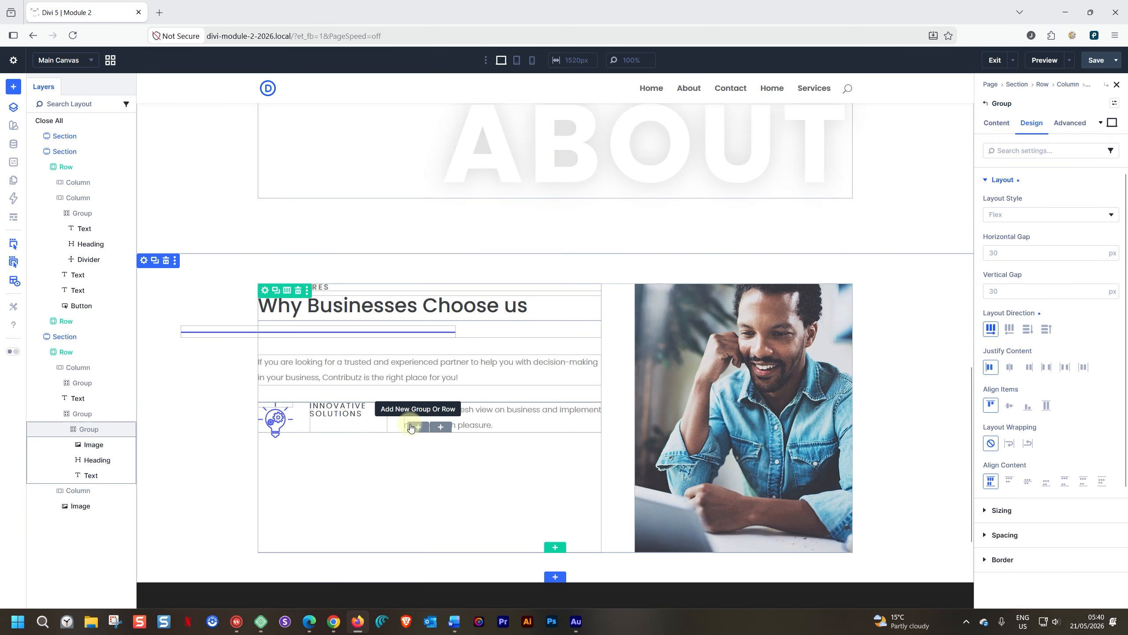
# Step: Insert a new Group module directly after the Innovative Solutions heading, inside the group that also holds the icon and text
pyautogui.click(351, 411)
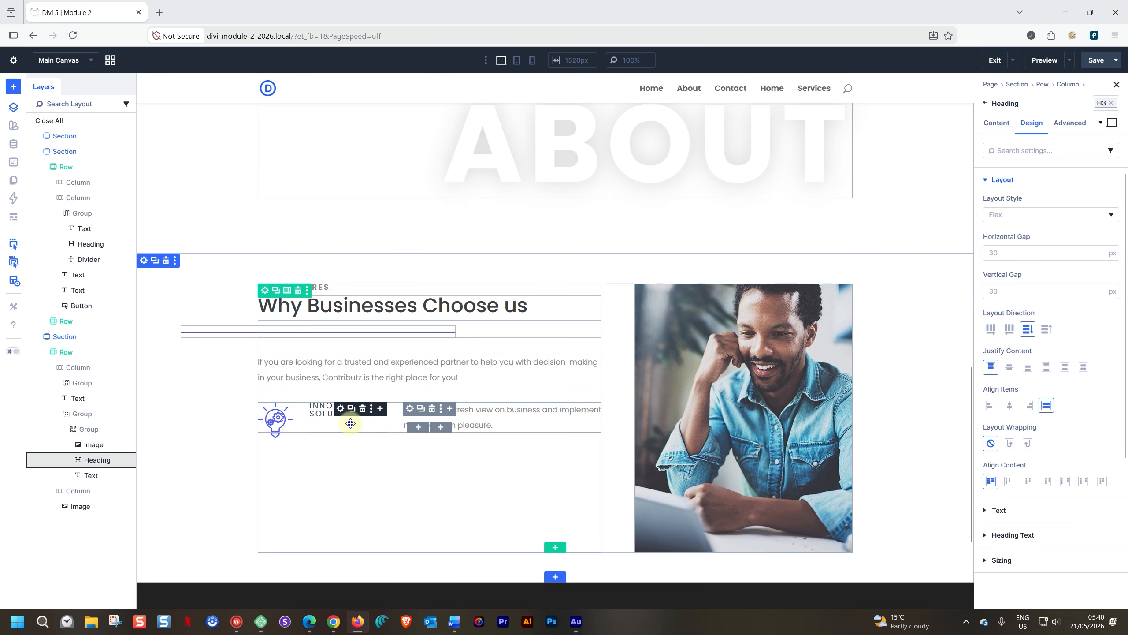
pyautogui.click(511, 421)
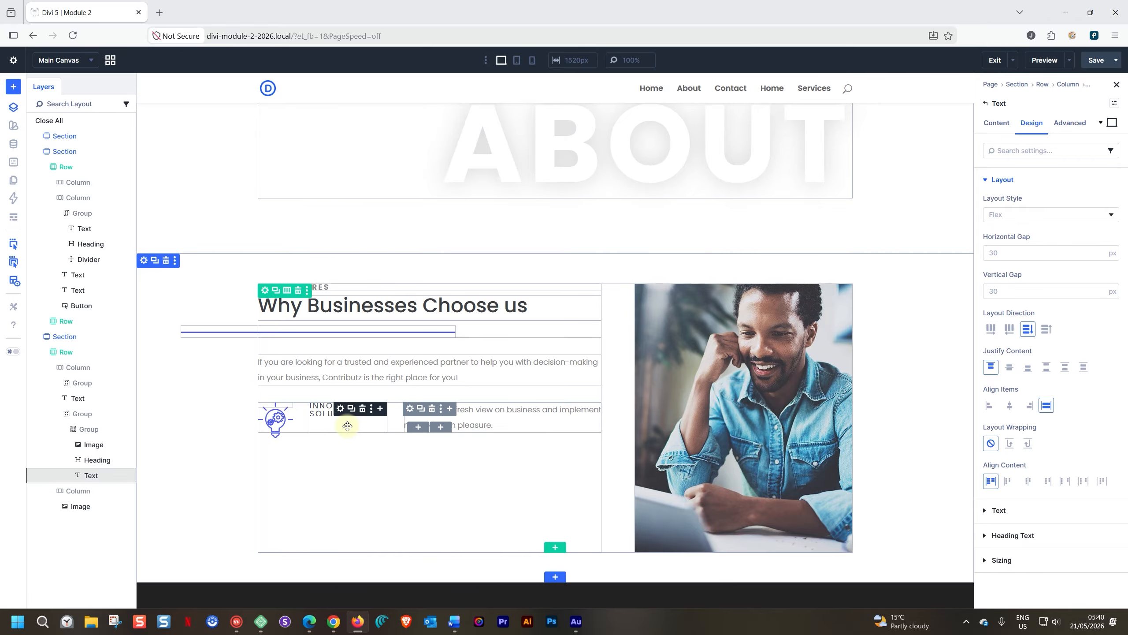
pyautogui.click(380, 409)
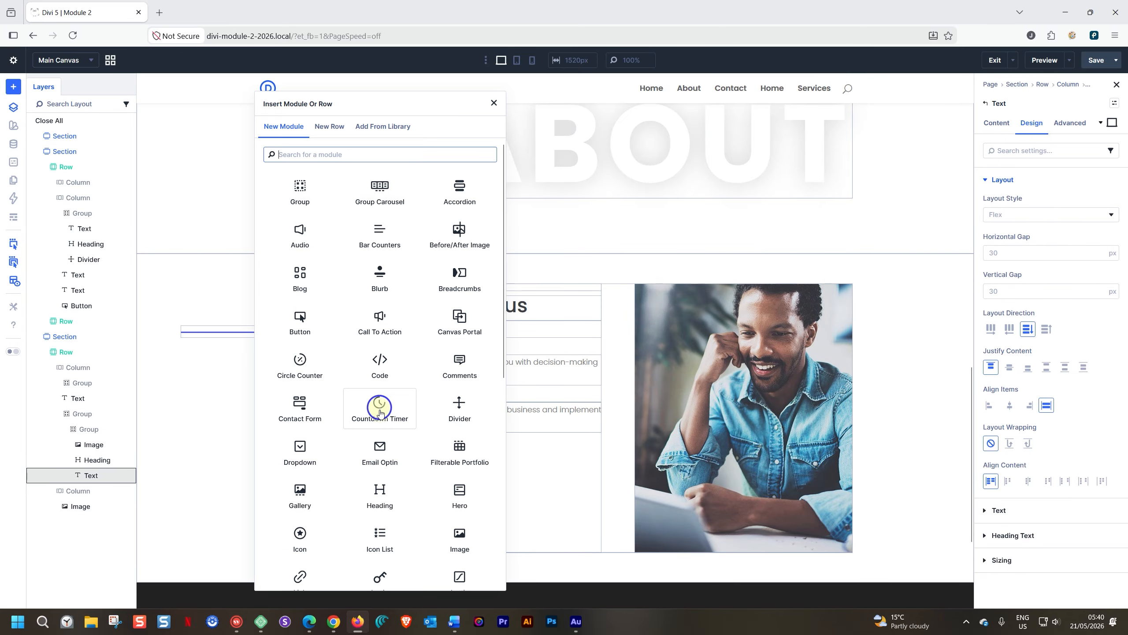
pyautogui.click(307, 206)
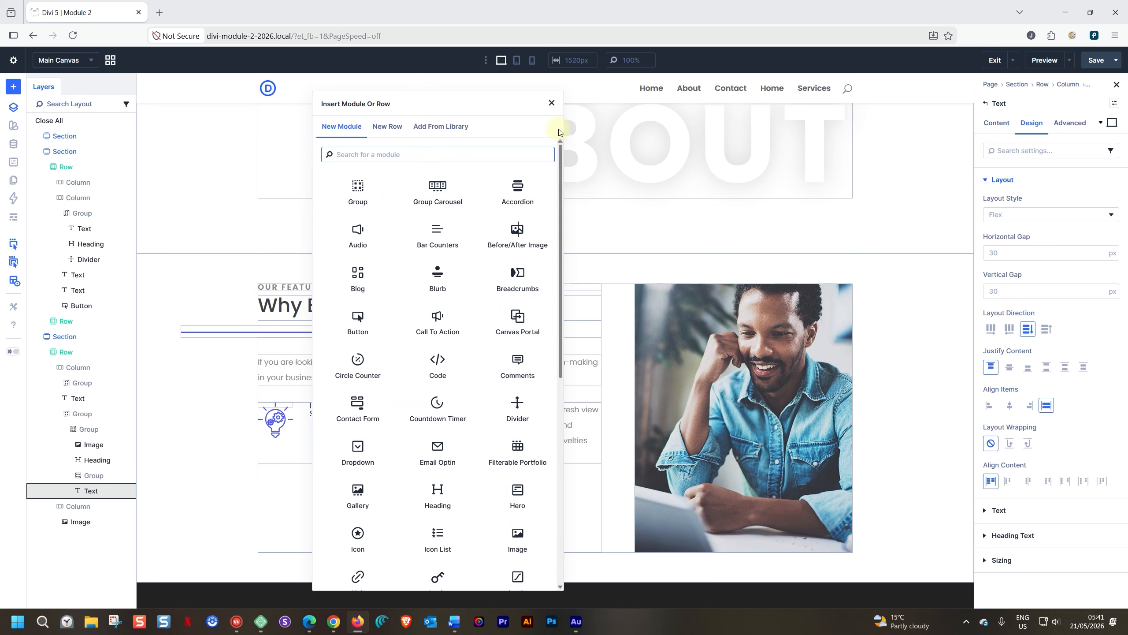
pyautogui.click(551, 103)
# Step: Move the Innovative Solutions heading and its description text into the new empty group beside the icon
pyautogui.click(328, 414)
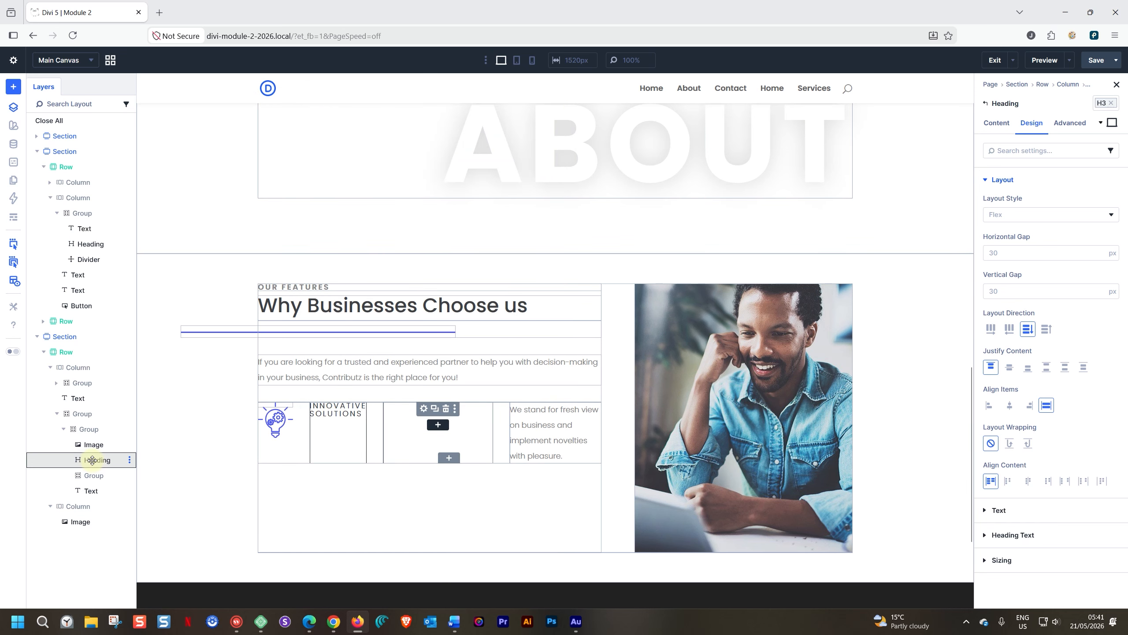
pyautogui.moveTo(96, 467); pyautogui.dragTo(102, 476)
pyautogui.click(89, 491)
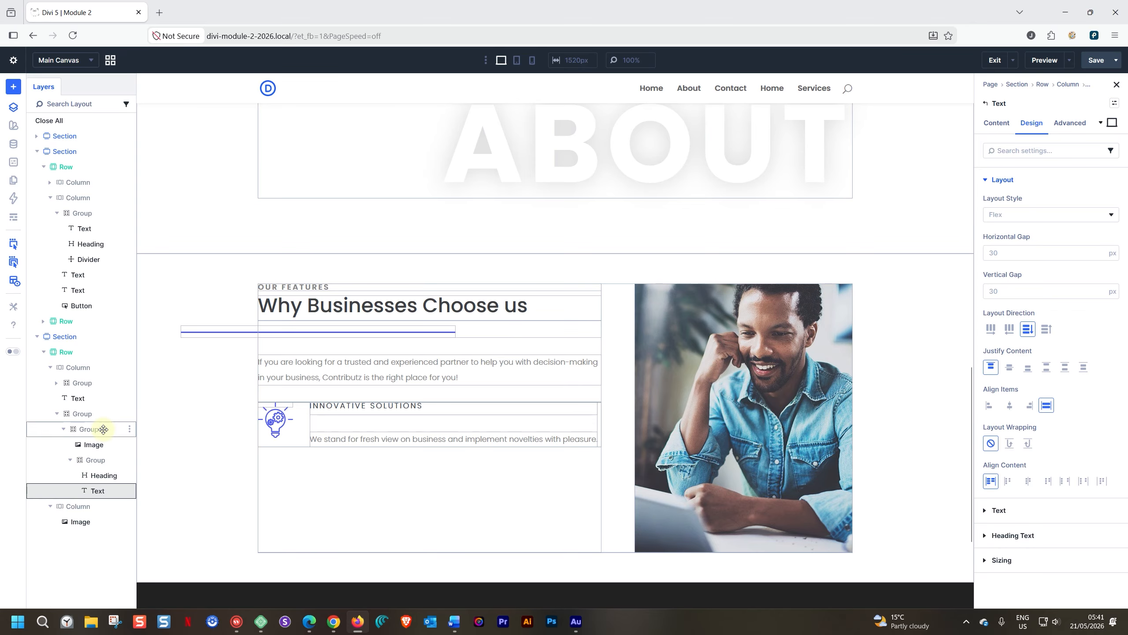
# Step: Rename the group holding the icon image and the heading-and-text group as Icon Box Group
pyautogui.moveTo(103, 429); pyautogui.dragTo(83, 430)
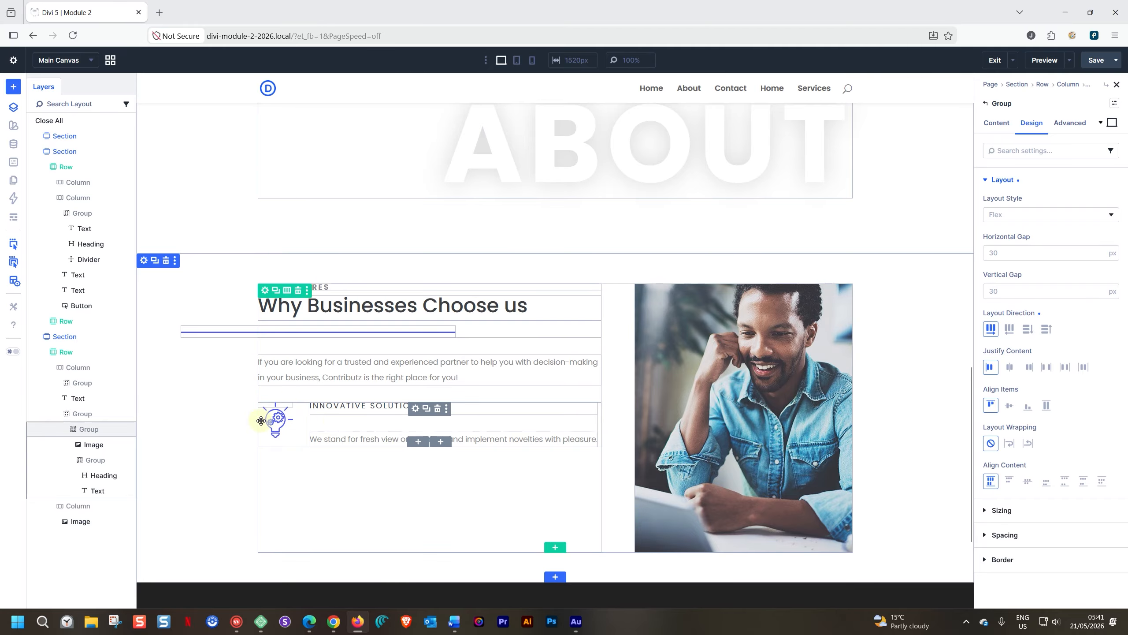
pyautogui.doubleClick(85, 432)
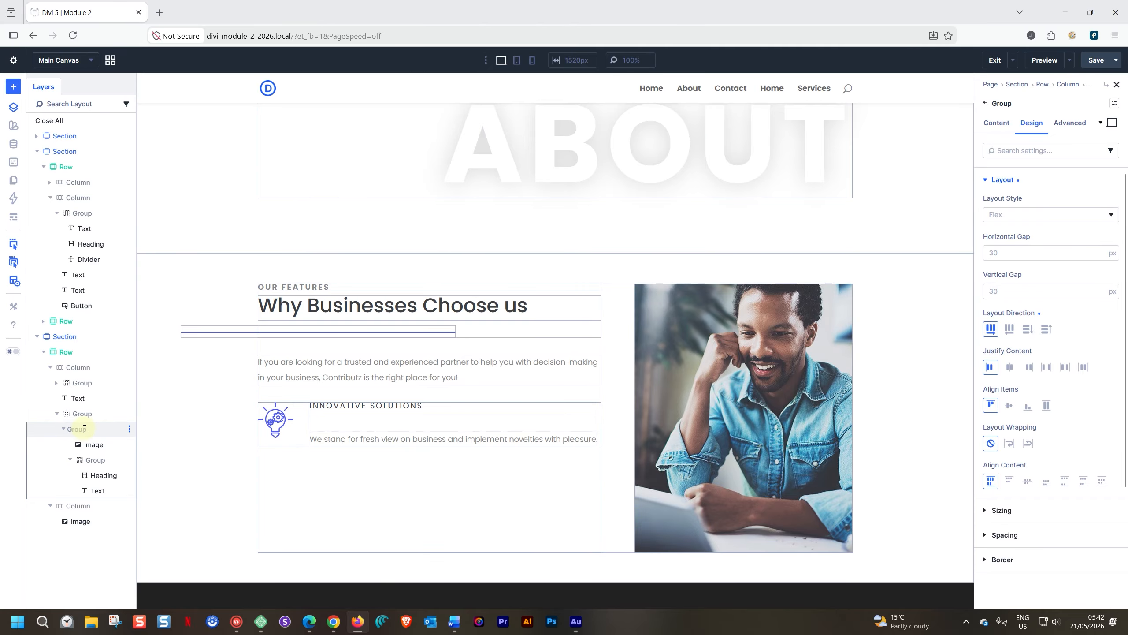
pyautogui.write('Icon Box Gr...')
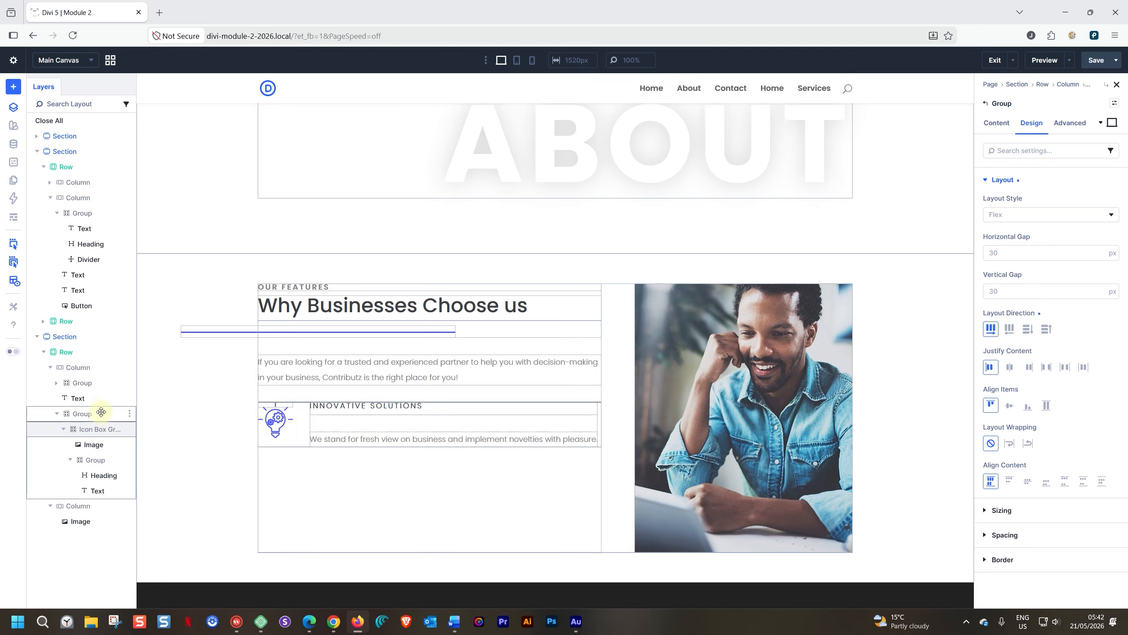
# Step: Set the layout style of the outer group around the icon box to Grid with 2 columns
pyautogui.click(82, 417)
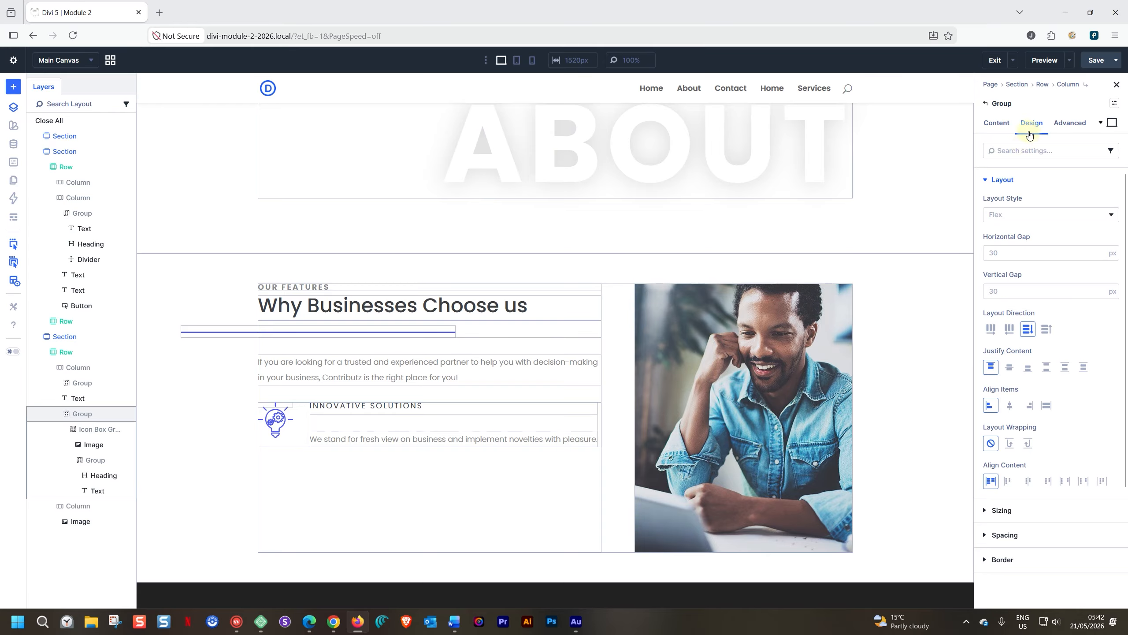
pyautogui.click(1024, 216)
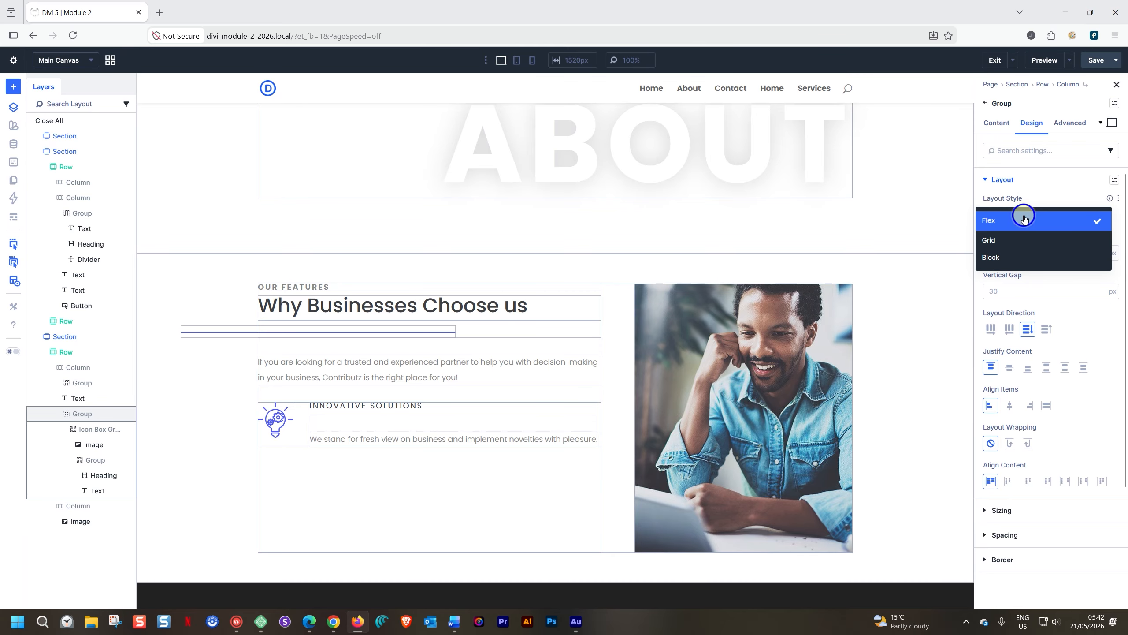
pyautogui.click(1006, 248)
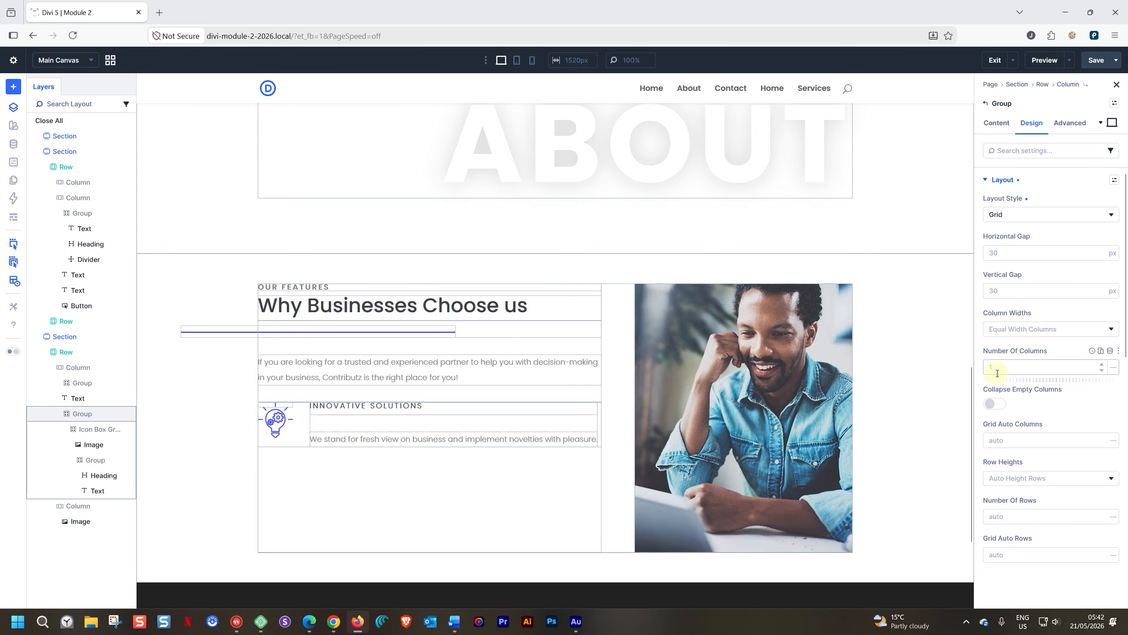
pyautogui.click(1103, 364)
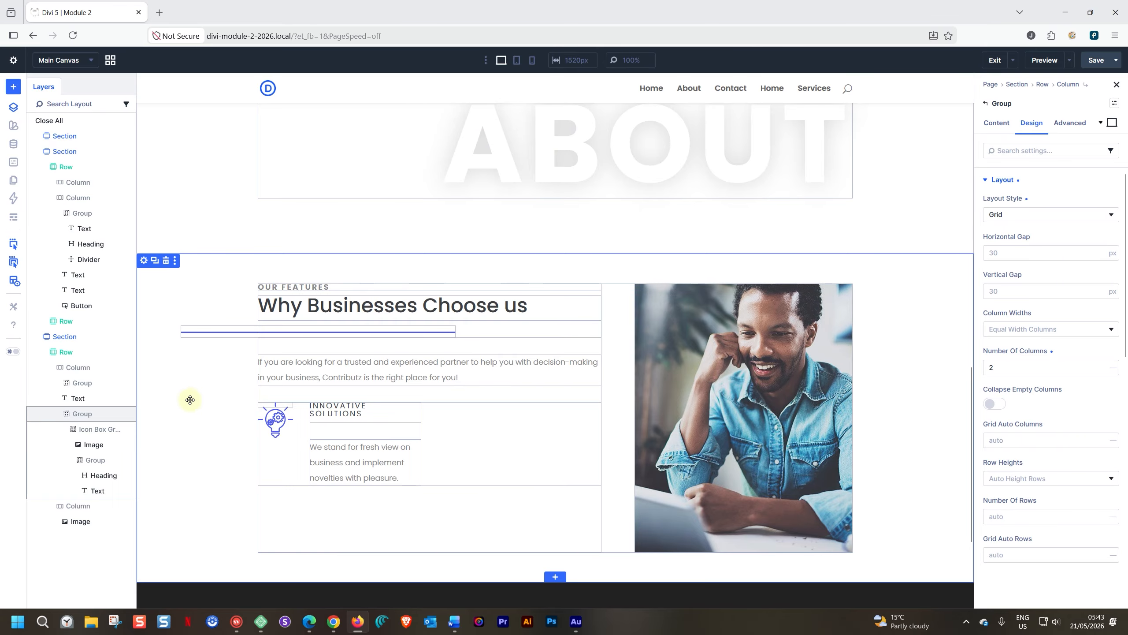
# Step: Set the icon box group's horizontal gap to 8 px and the nested heading-and-text group's vertical gap to 8 px
pyautogui.click(101, 432)
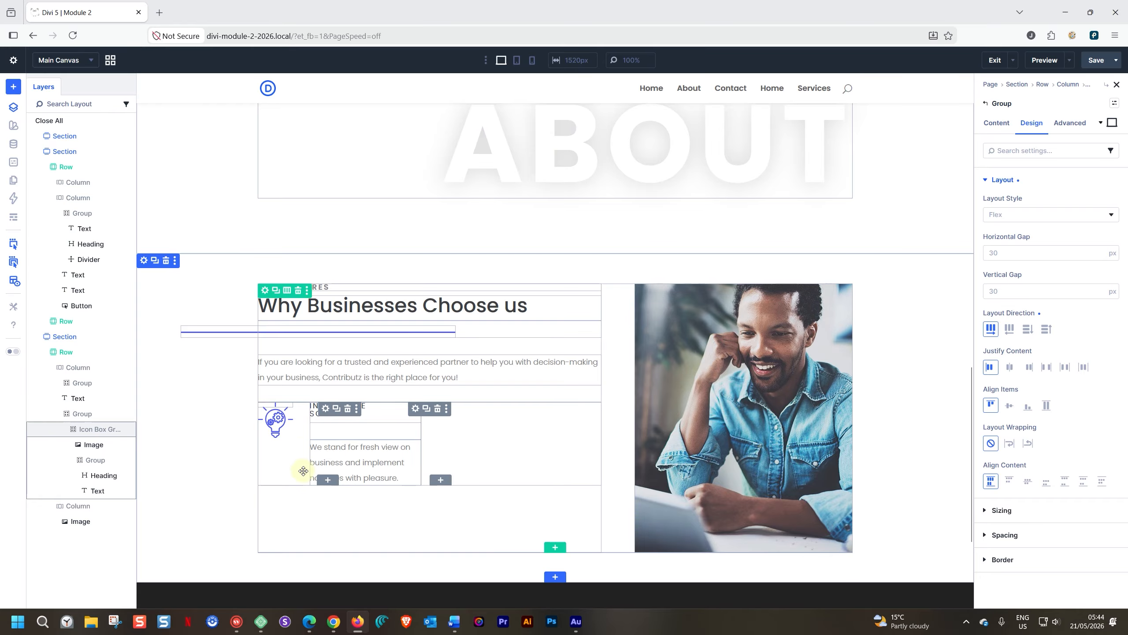
pyautogui.click(1015, 253)
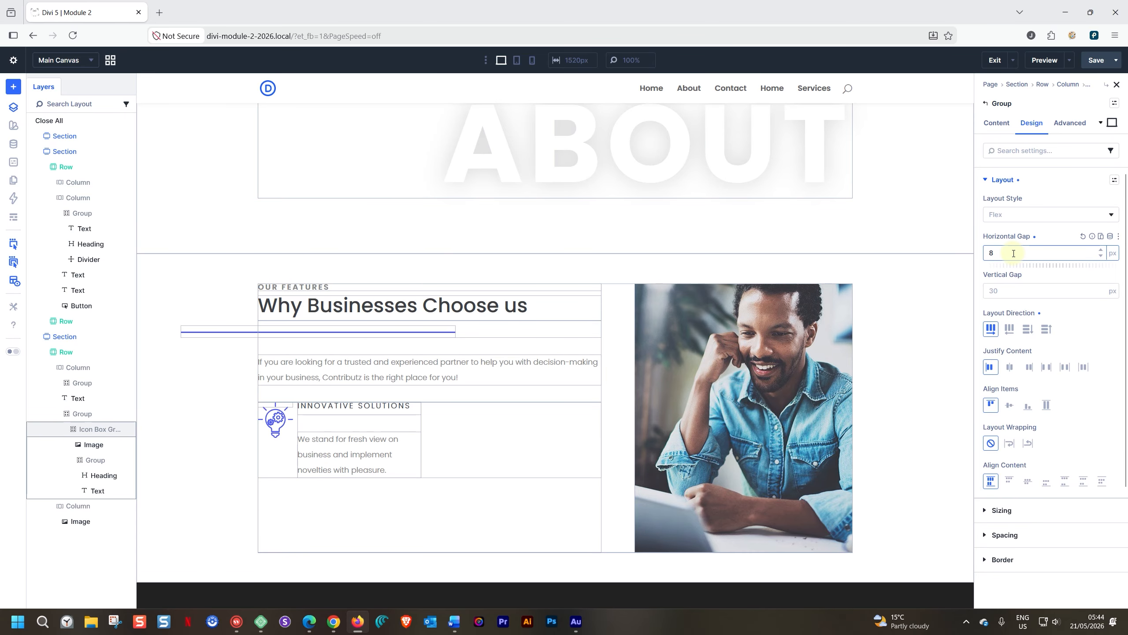
pyautogui.click(97, 463)
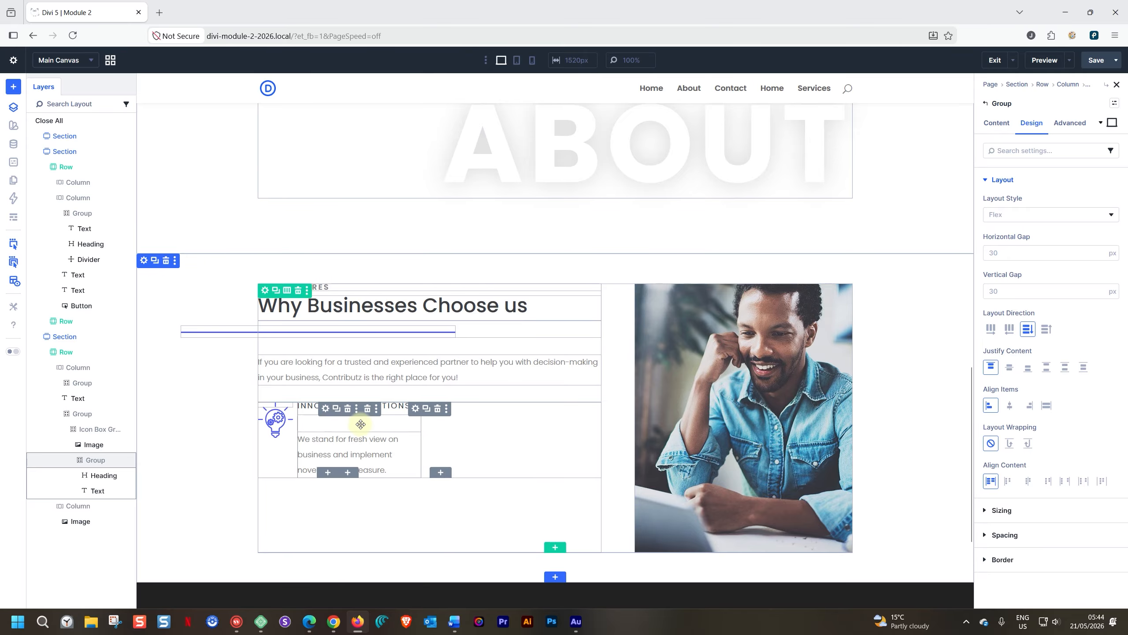
pyautogui.click(1033, 293)
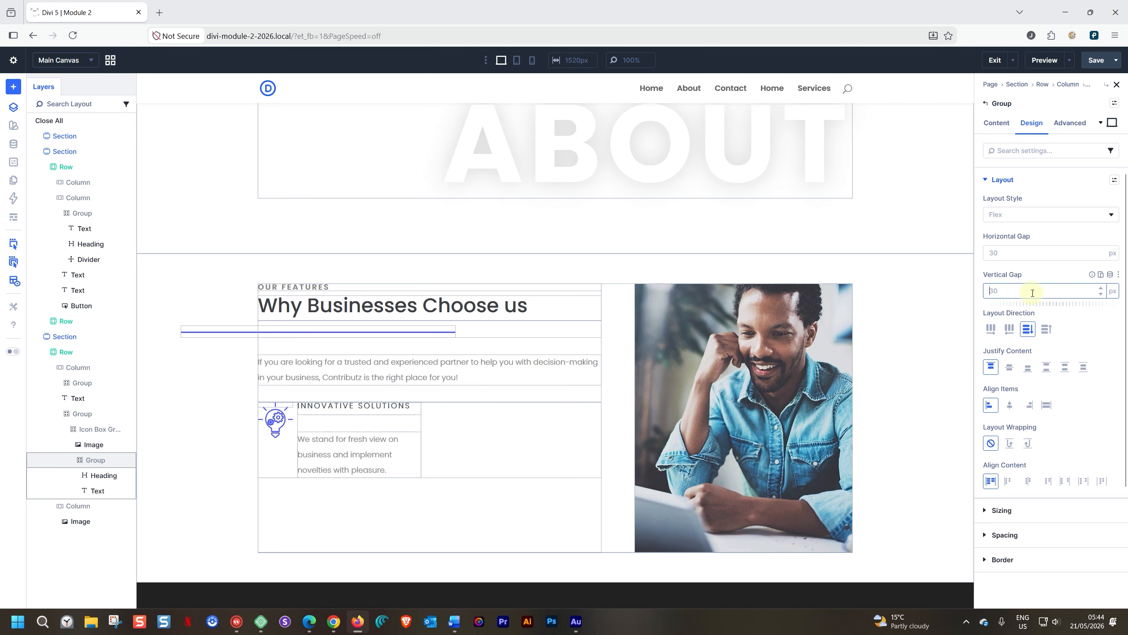
pyautogui.write('8')
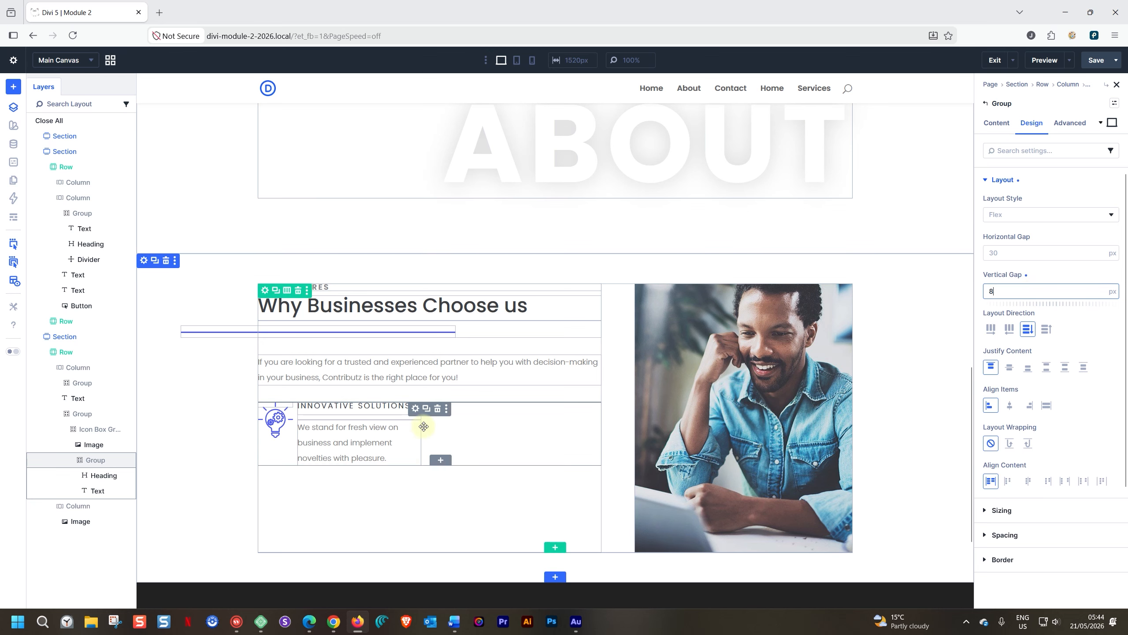
pyautogui.click(395, 491)
# Step: Preview the single icon box at tablet and phone widths and return to the desktop view
pyautogui.click(516, 60)
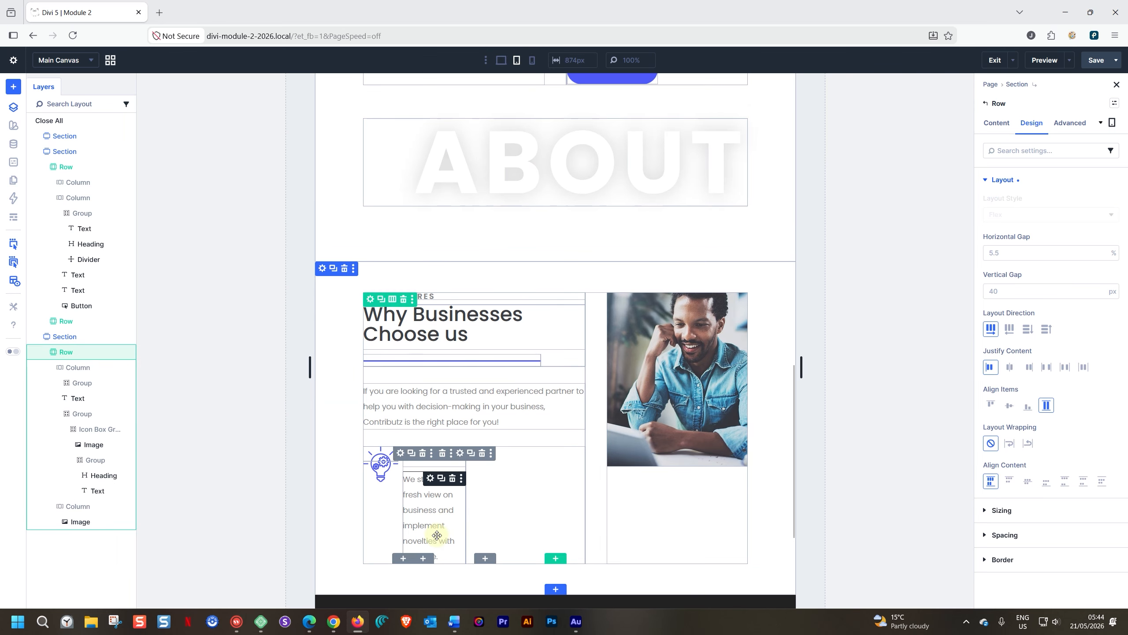
pyautogui.click(534, 64)
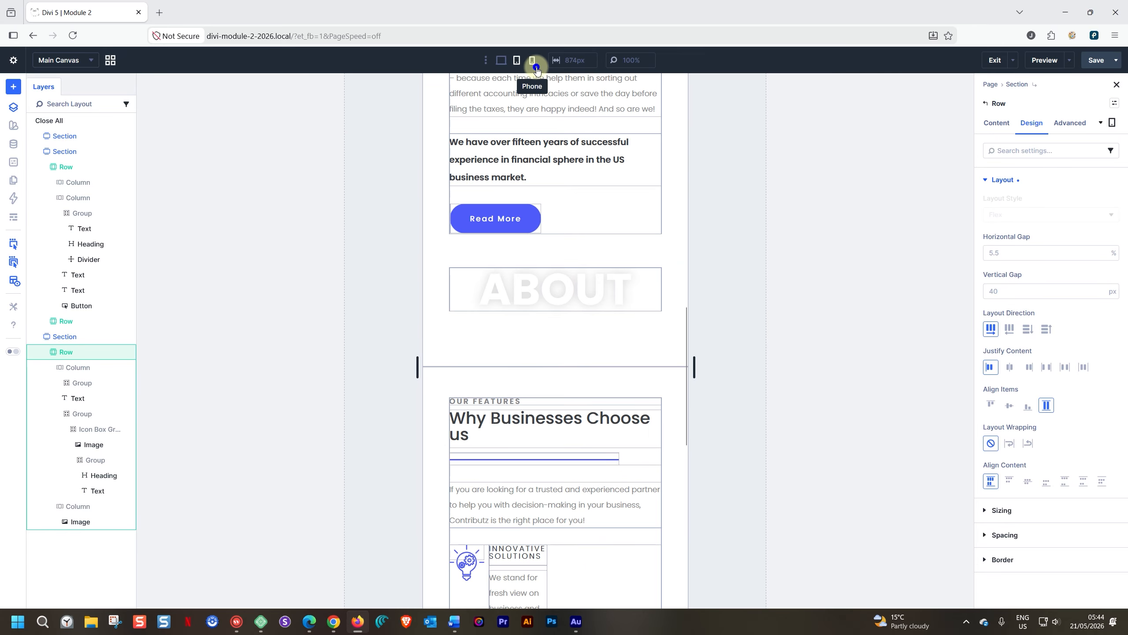
pyautogui.scroll(-5, 602, 330)
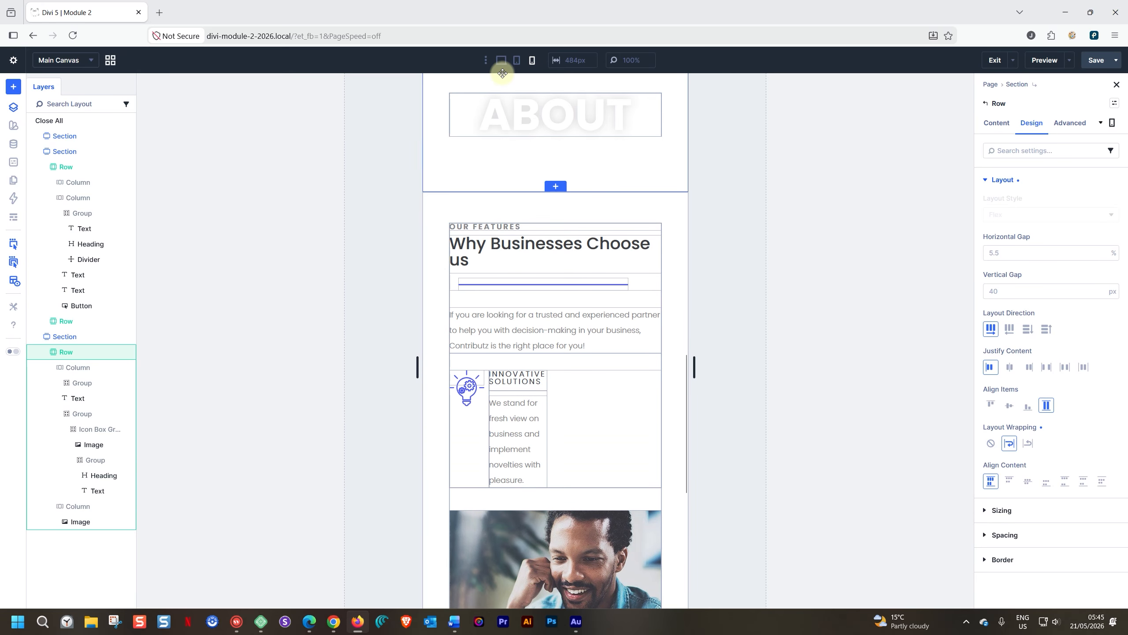
pyautogui.click(501, 60)
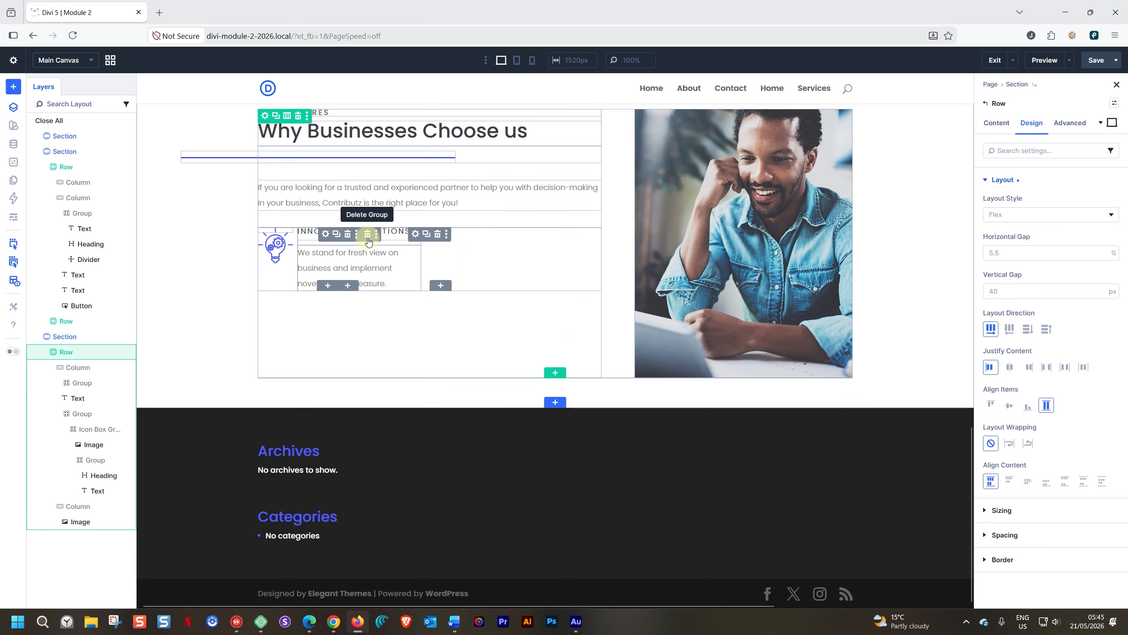
# Step: Duplicate the icon box group three times to fill the two-column grid with four boxes, and hide the layout outlines
pyautogui.click(97, 429)
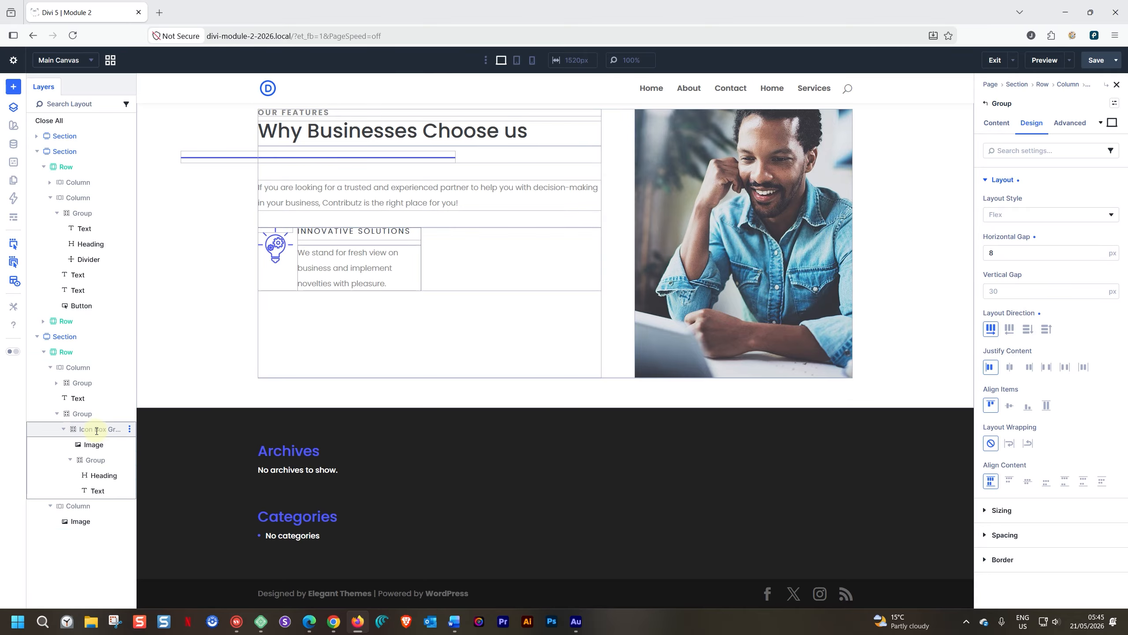
pyautogui.click(130, 429)
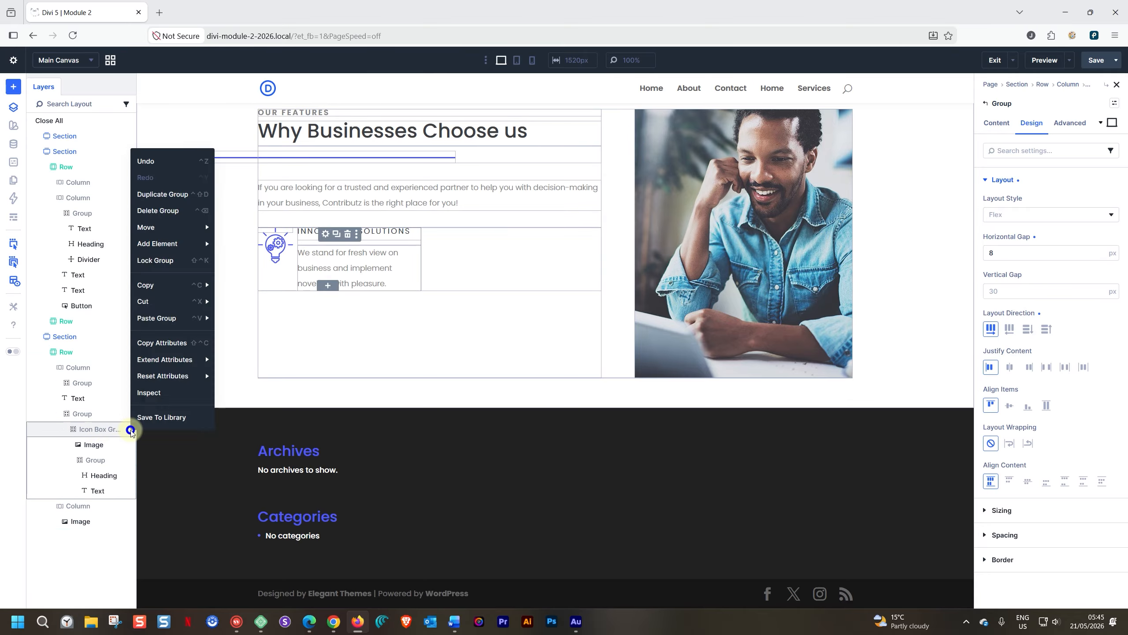
pyautogui.click(152, 194)
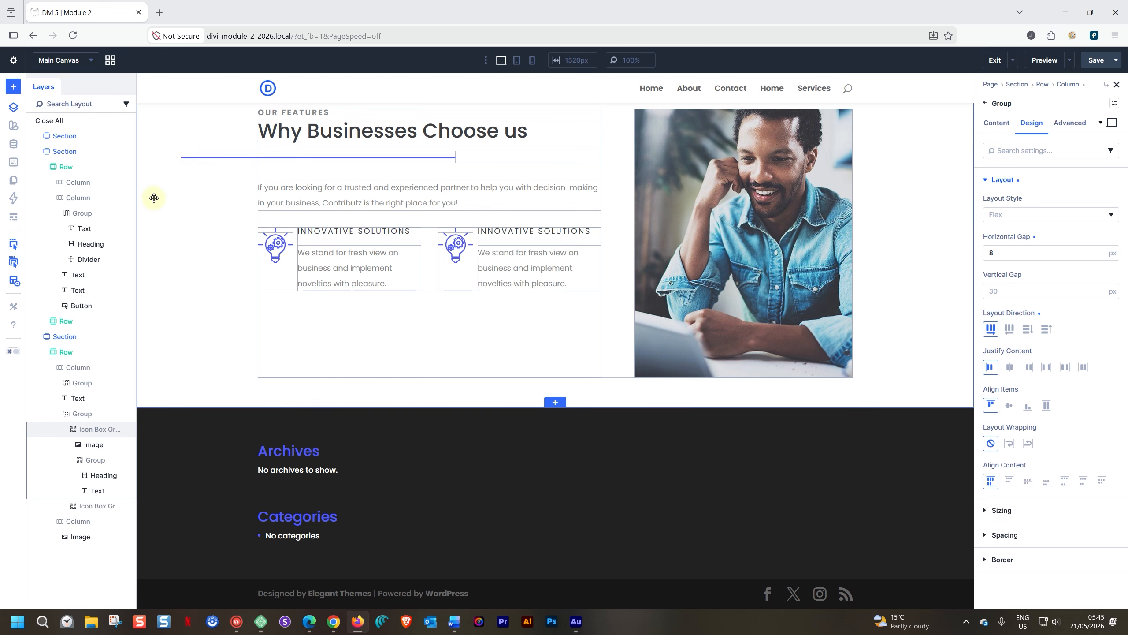
pyautogui.click(14, 281)
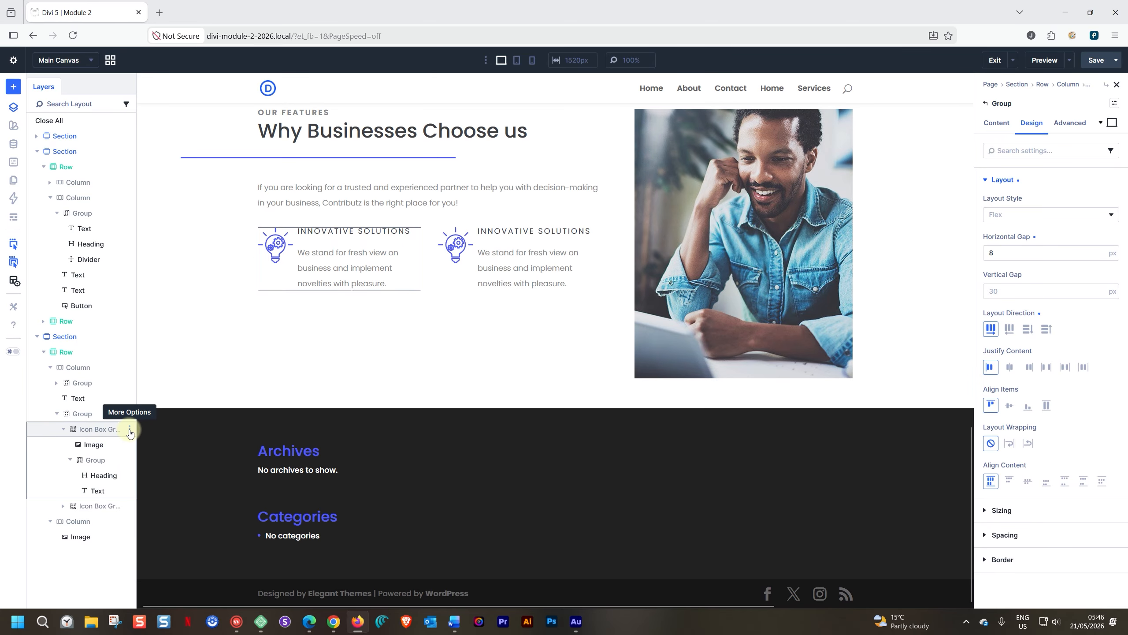
pyautogui.click(130, 429)
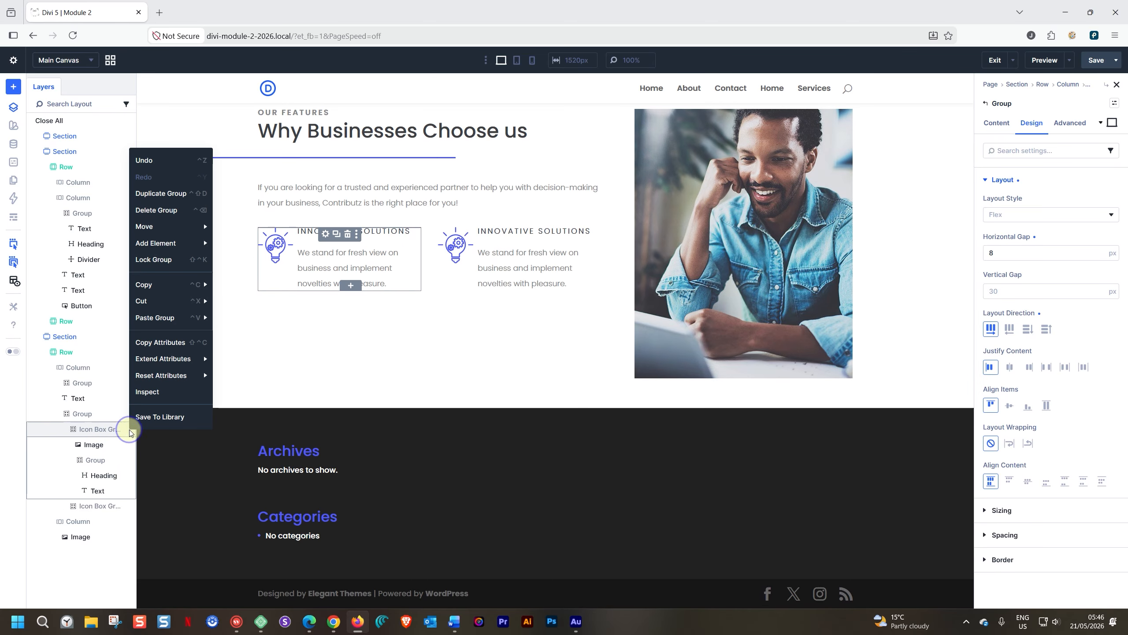
pyautogui.click(153, 195)
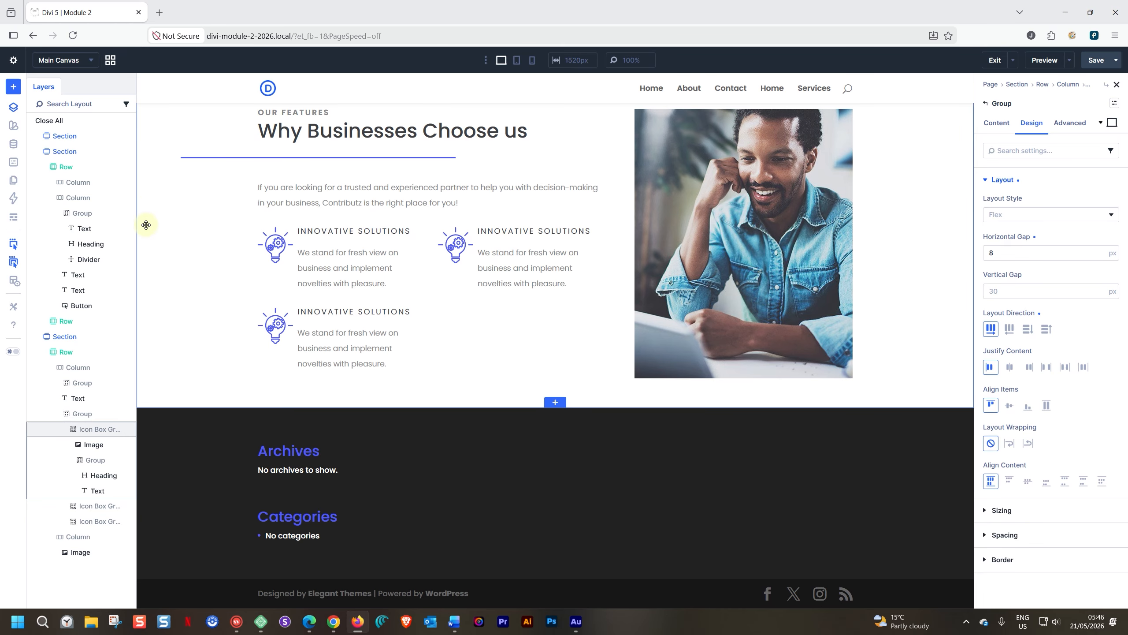
pyautogui.click(130, 429)
pyautogui.click(158, 195)
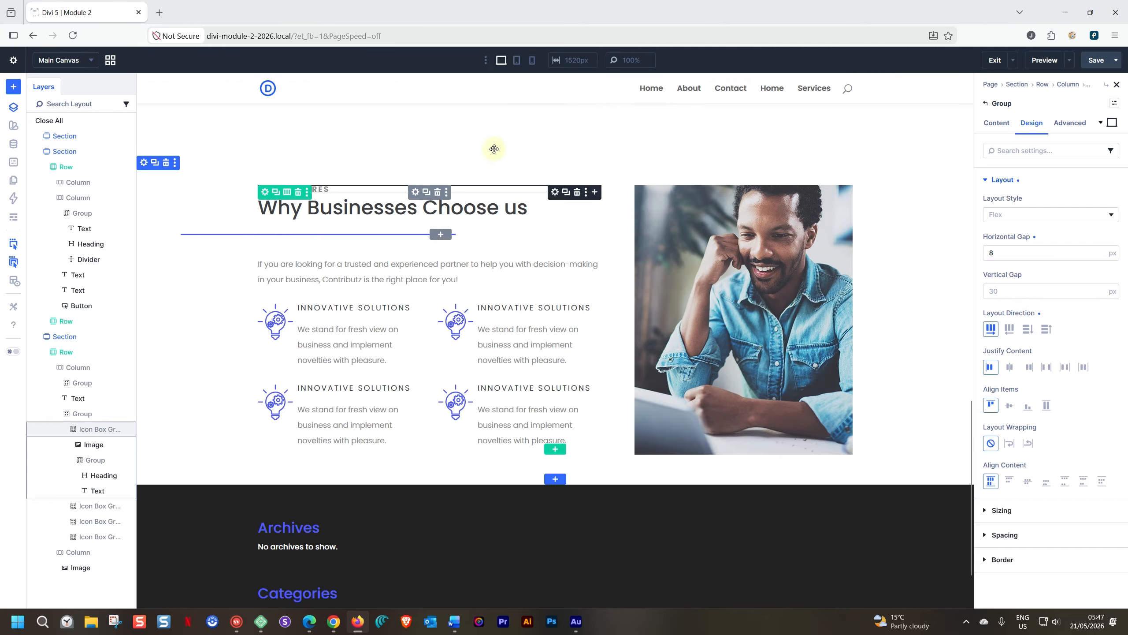
# Step: Preview the grid of four icon boxes at tablet width and at phone width
pyautogui.click(517, 60)
pyautogui.scroll(-3, 492, 272)
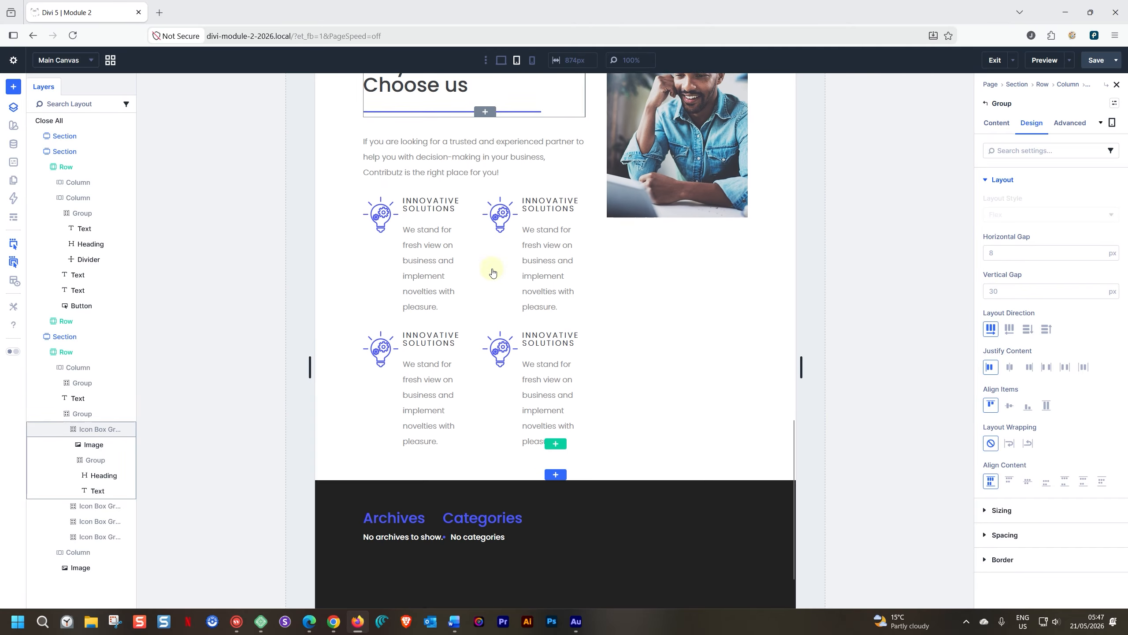
pyautogui.scroll(2, 492, 268)
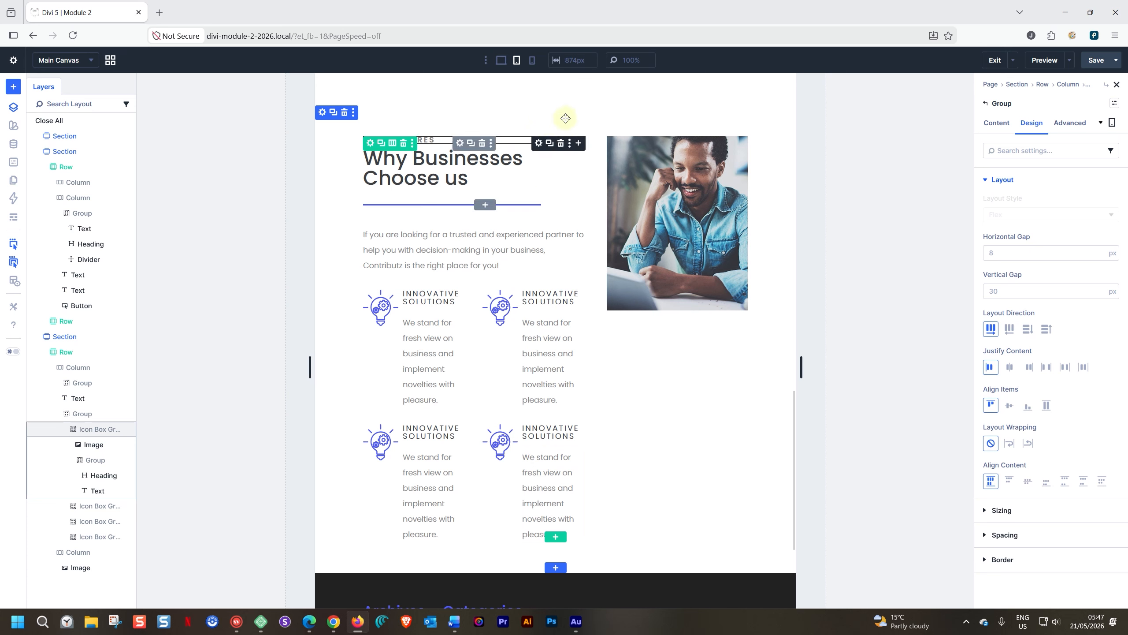
pyautogui.click(532, 61)
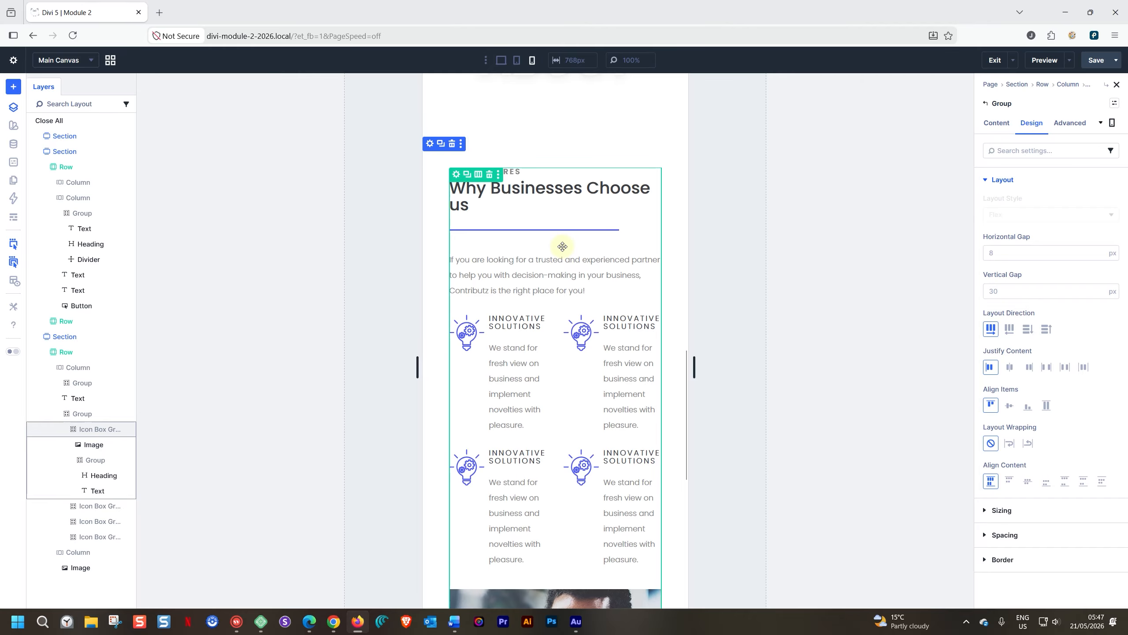
pyautogui.scroll(-3, 563, 247)
pyautogui.scroll(2, 563, 246)
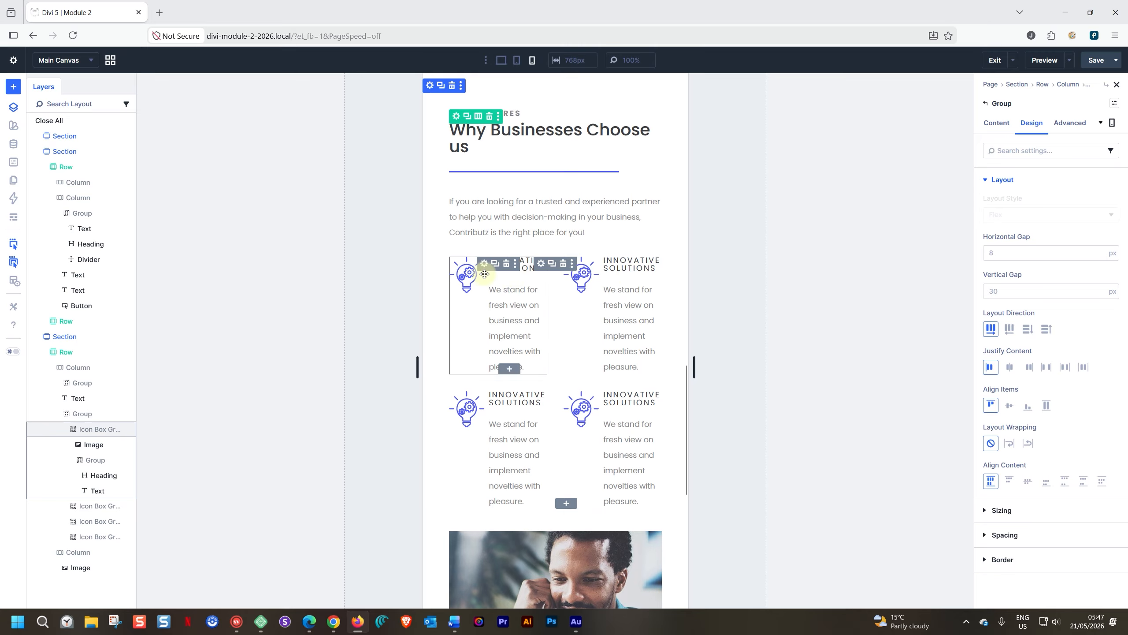
# Step: Rename the outer group containing the four icon boxes as Grid Icon Group
pyautogui.click(82, 417)
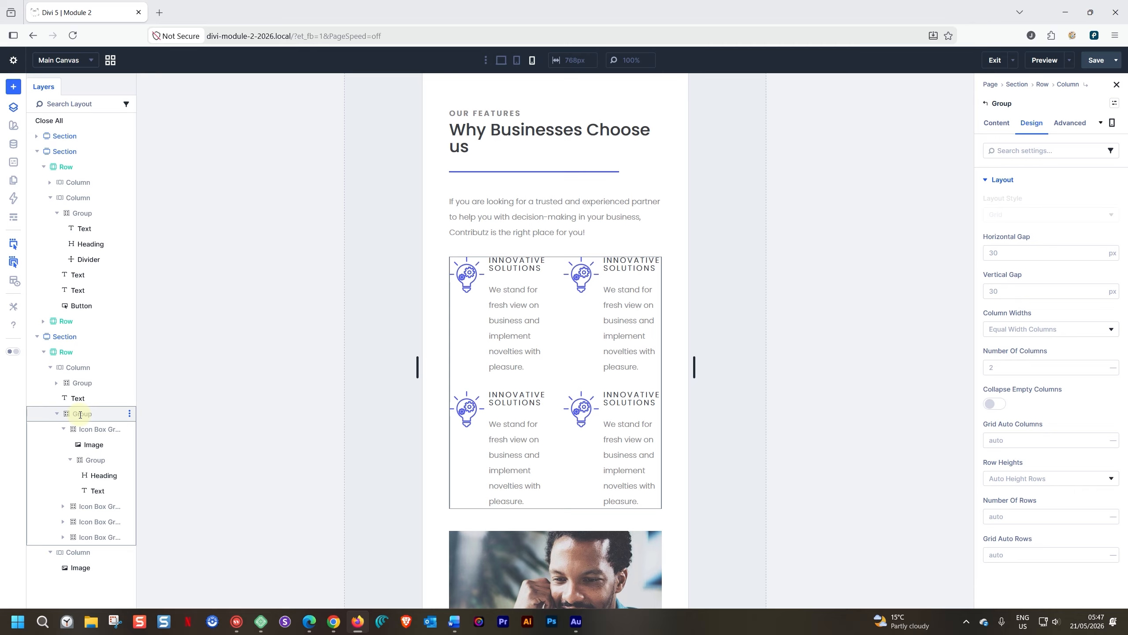
pyautogui.doubleClick(80, 414)
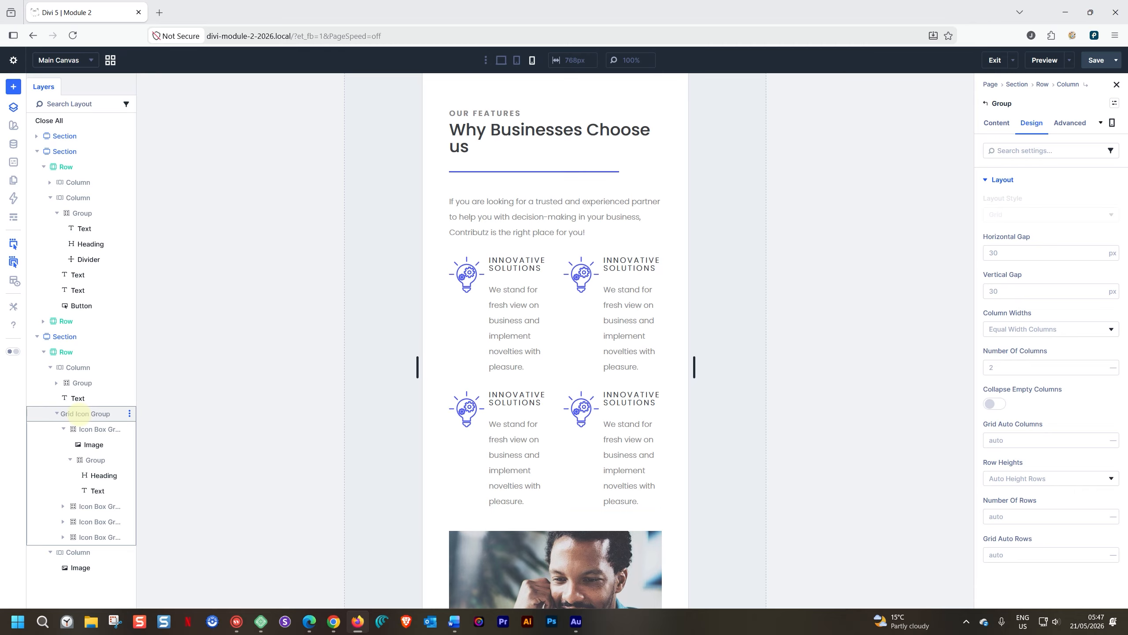
# Step: Set the Grid Icon Group's number of columns to 1 at phone width and return to the desktop view
pyautogui.press('Return')
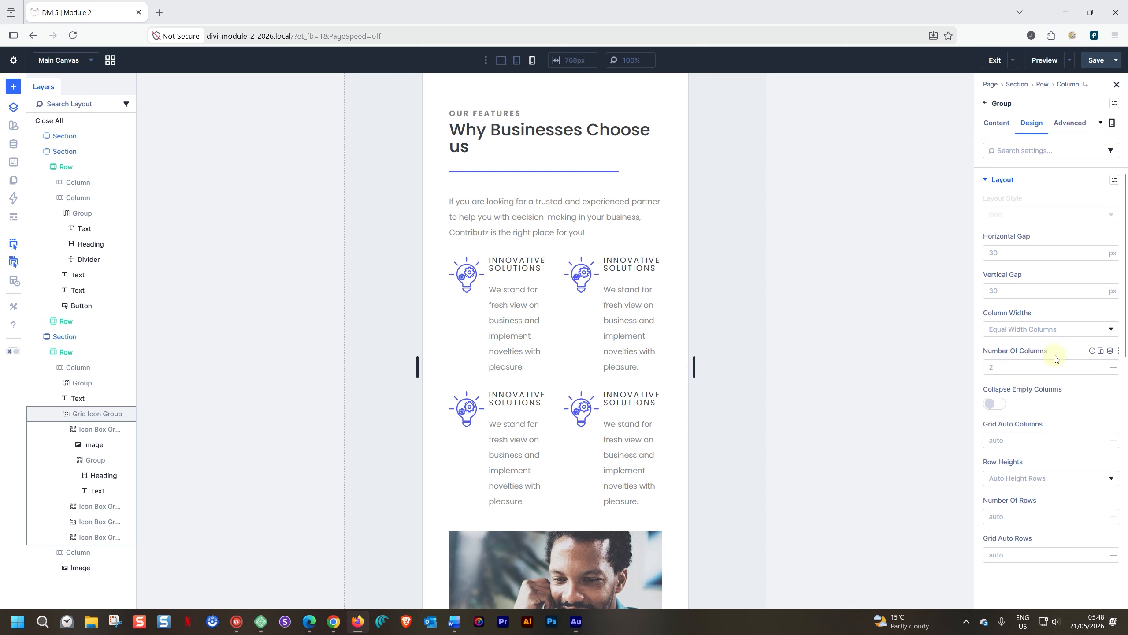
pyautogui.click(1103, 371)
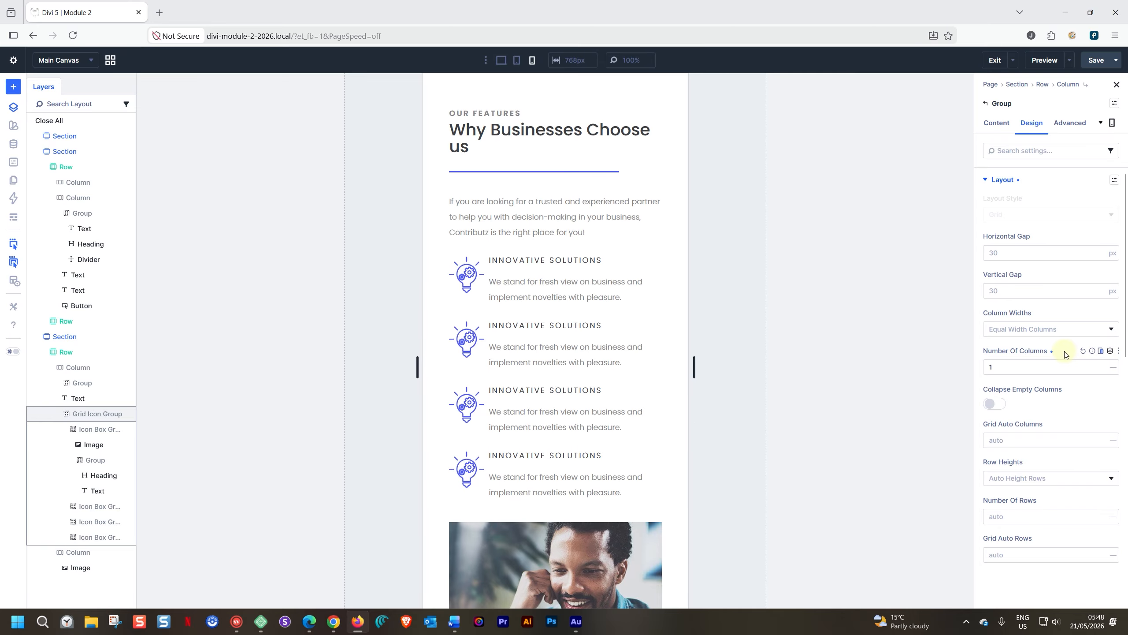
pyautogui.click(501, 60)
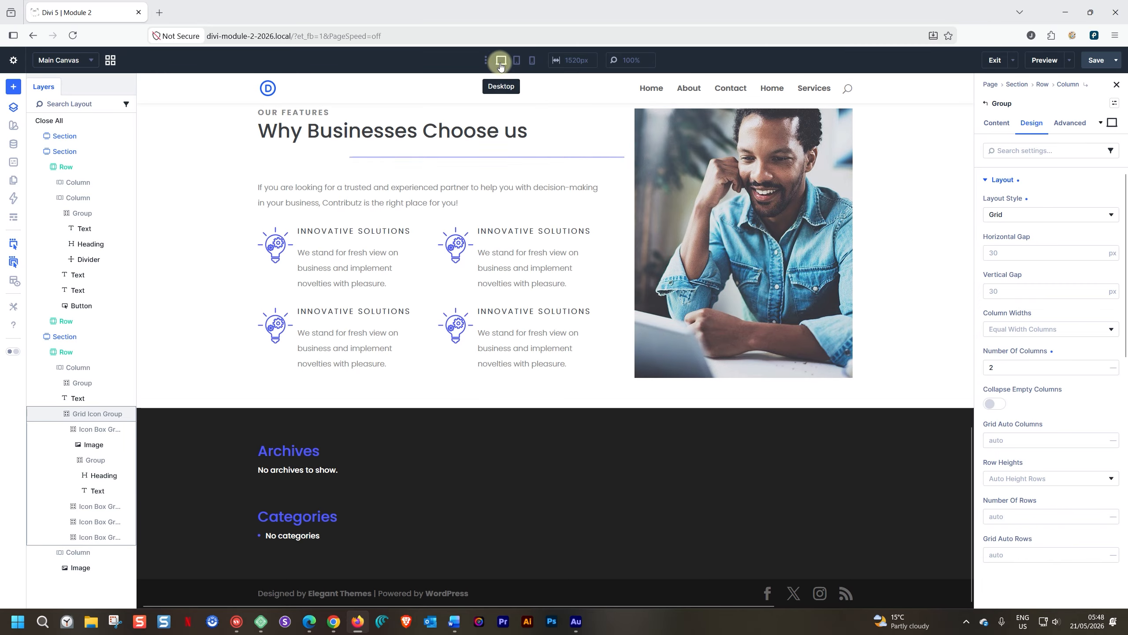
# Step: Replace the second icon box's image with icon-2 from the media library
pyautogui.click(456, 247)
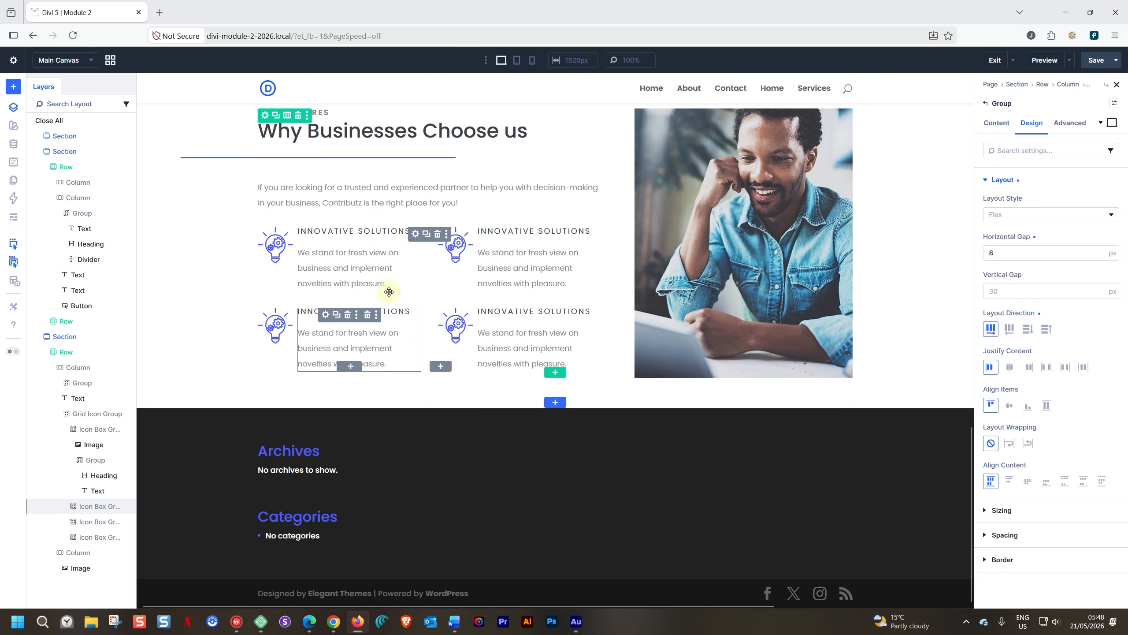
pyautogui.click(63, 506)
pyautogui.click(91, 521)
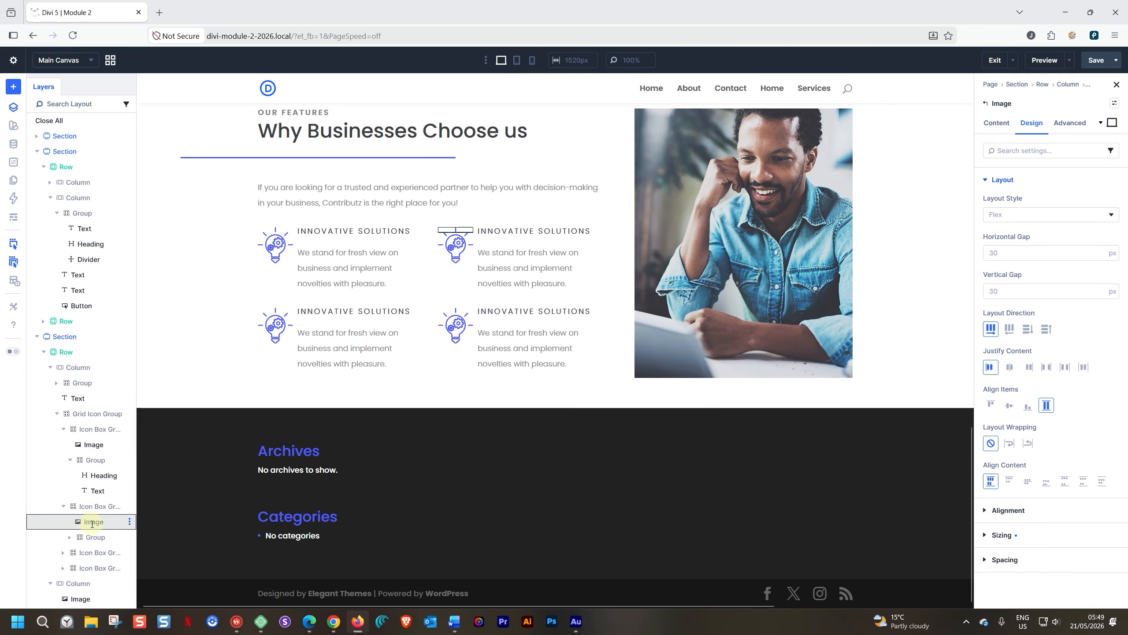
pyautogui.click(1000, 132)
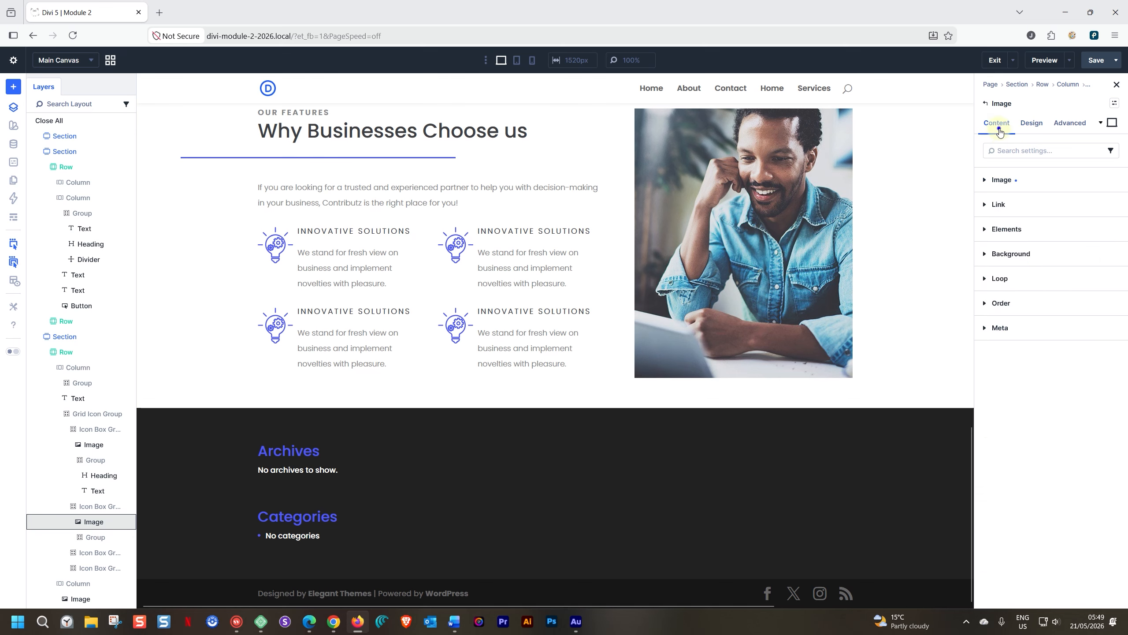
pyautogui.click(985, 180)
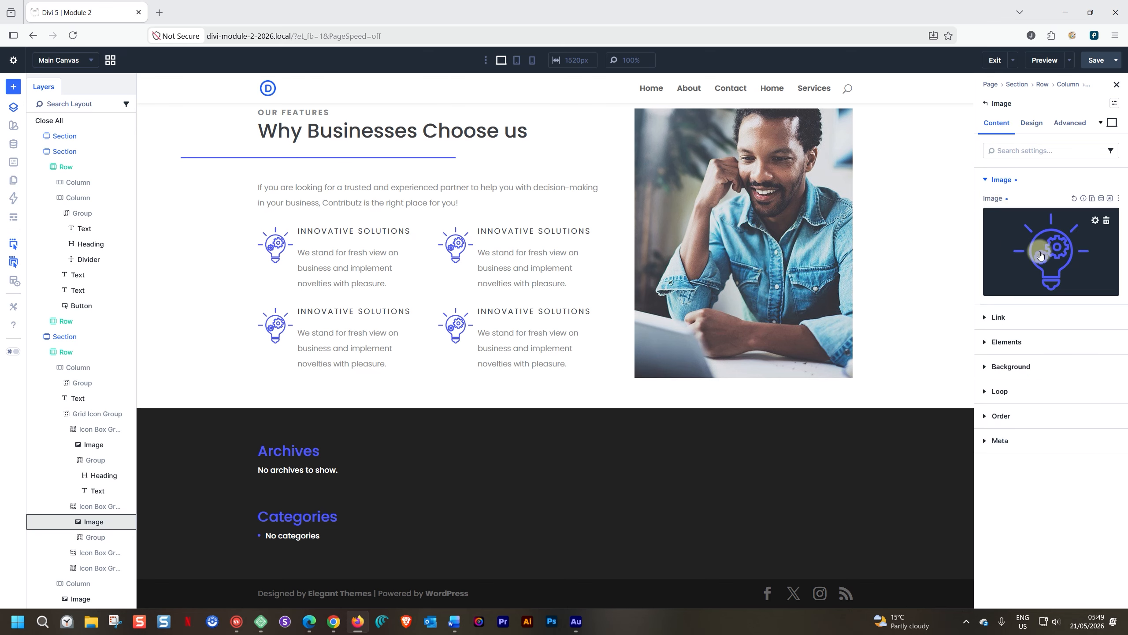
pyautogui.click(1047, 251)
pyautogui.scroll(-5, 766, 289)
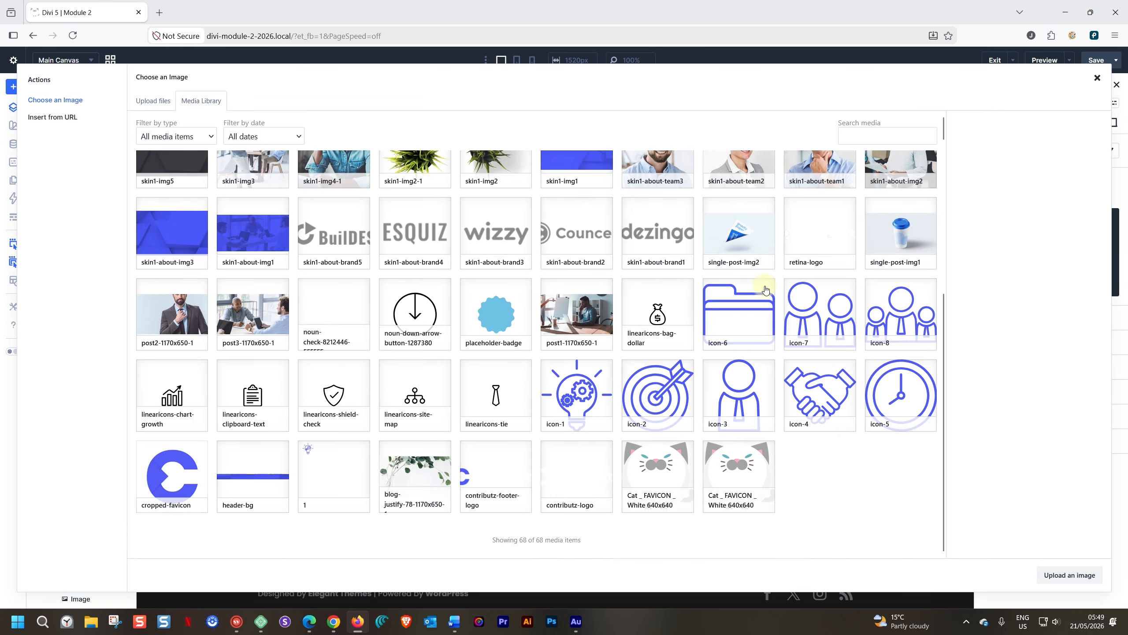
pyautogui.click(662, 373)
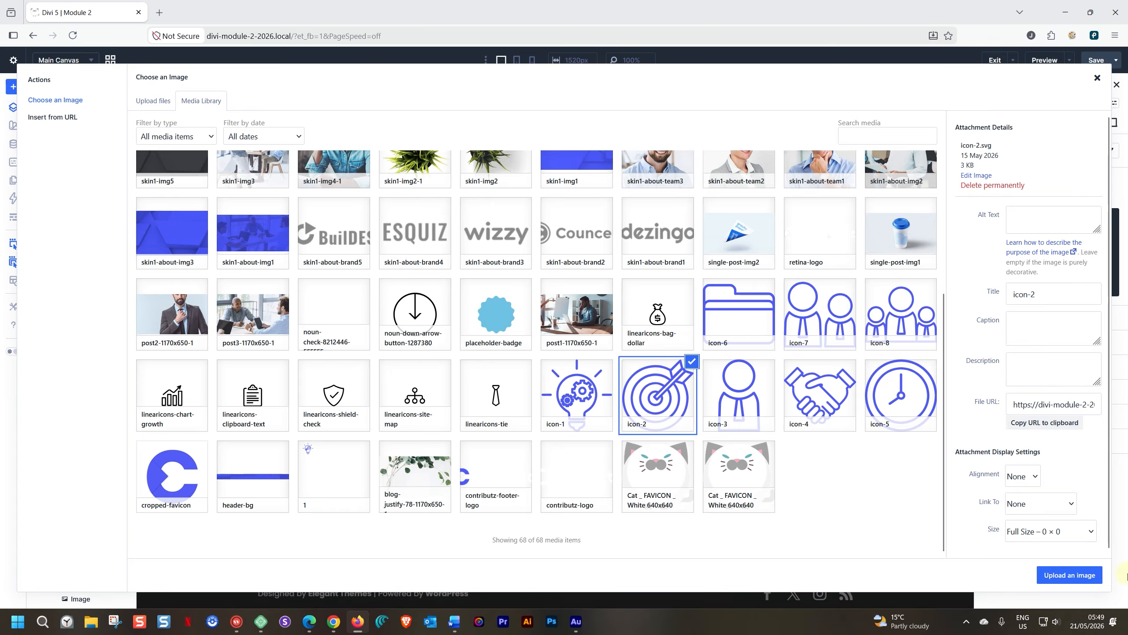
pyautogui.click(1079, 580)
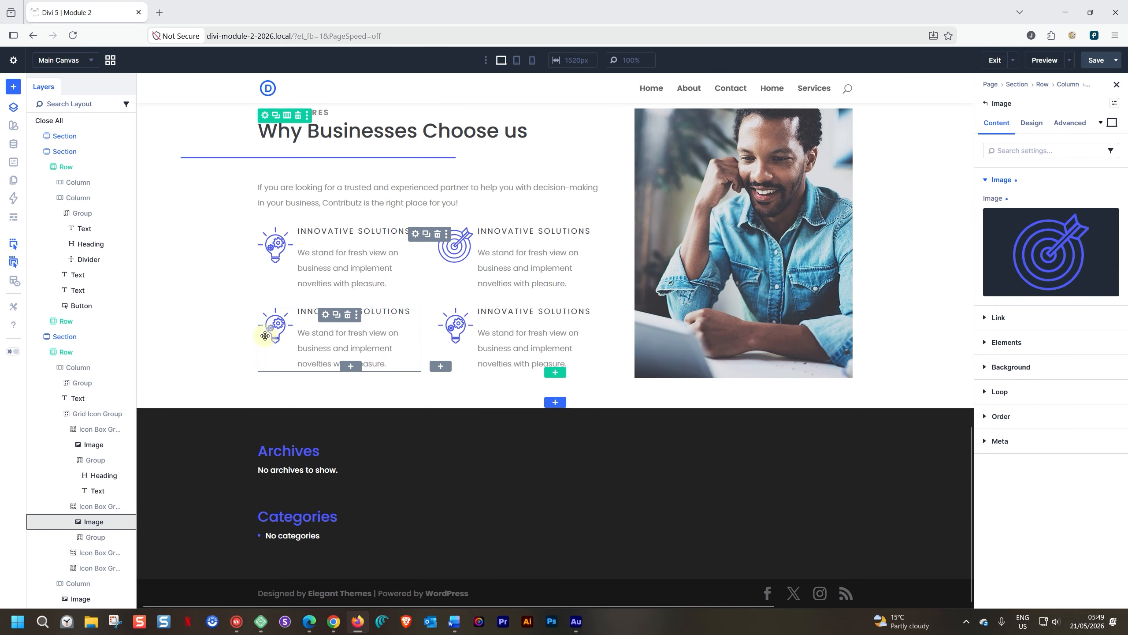
# Step: Replace the third icon box's image with icon-7 from the media library
pyautogui.click(63, 553)
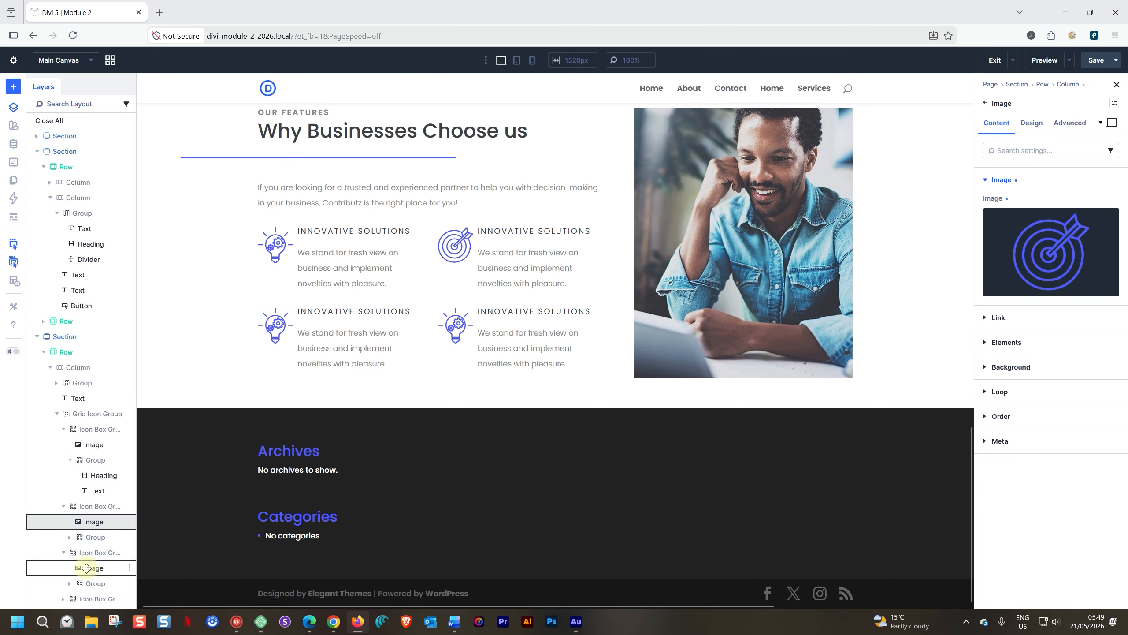
pyautogui.click(89, 568)
pyautogui.click(1032, 122)
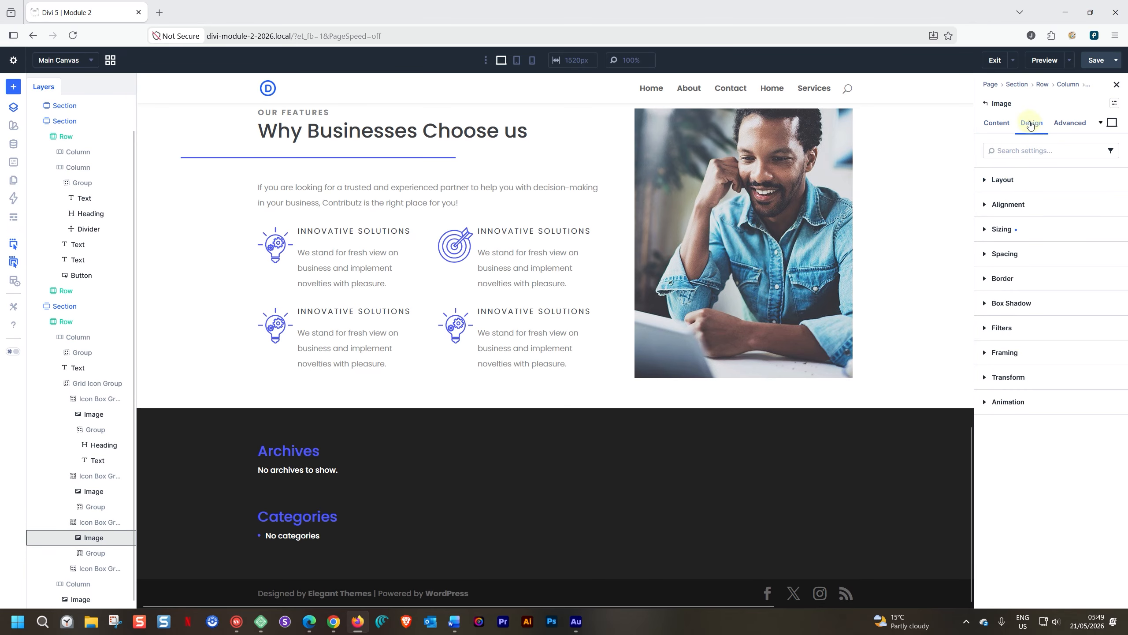
pyautogui.click(986, 229)
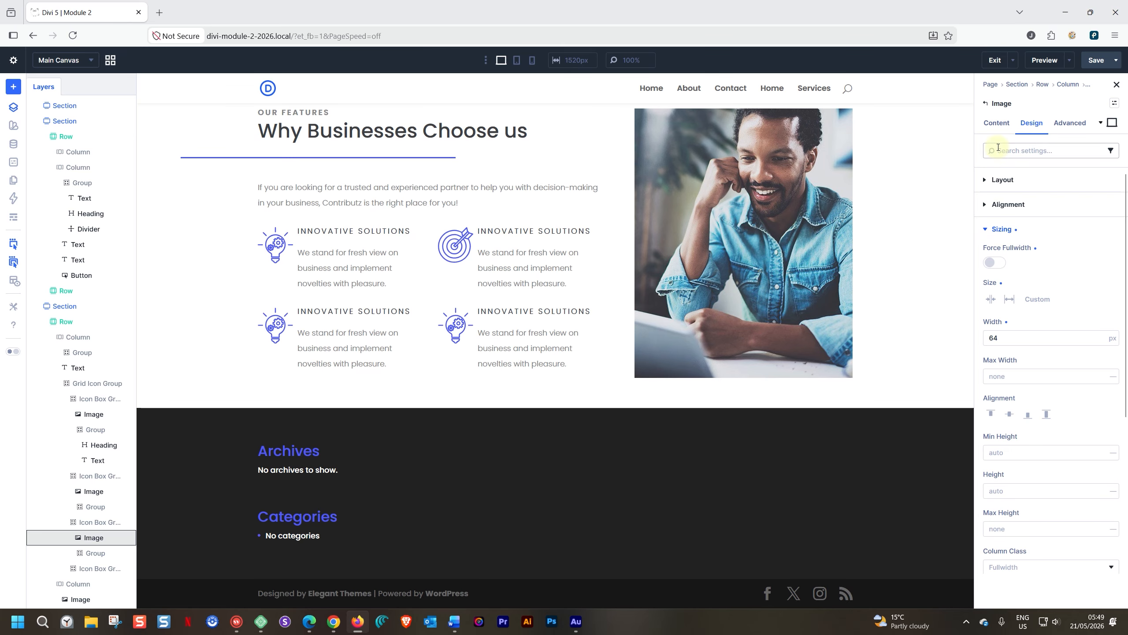
pyautogui.click(997, 123)
pyautogui.click(1014, 252)
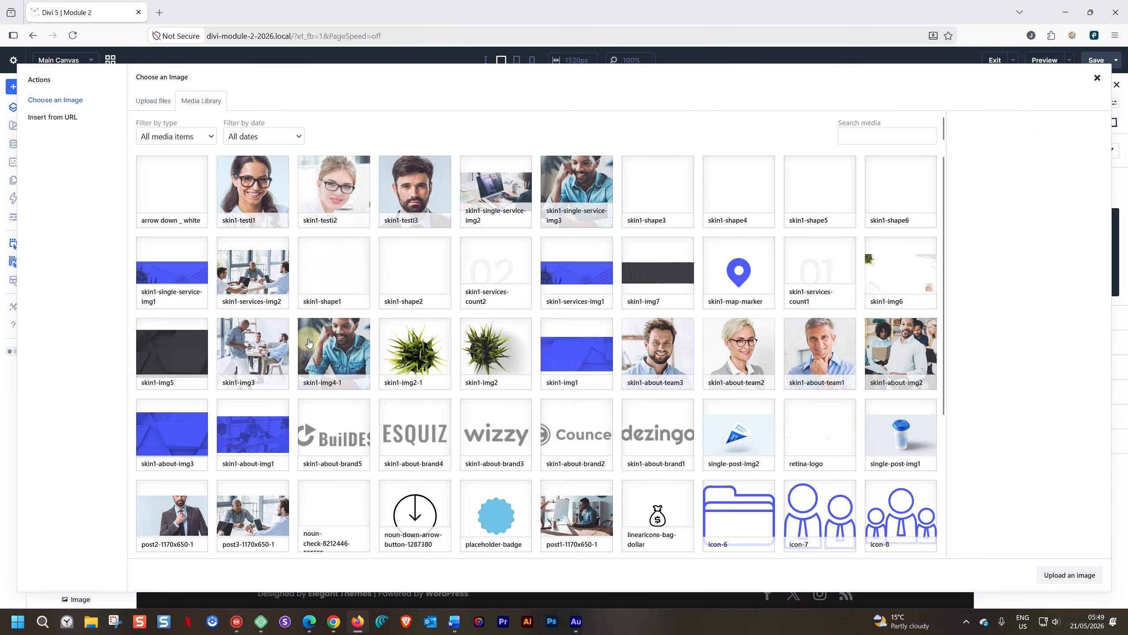
pyautogui.scroll(-6, 804, 326)
pyautogui.click(804, 325)
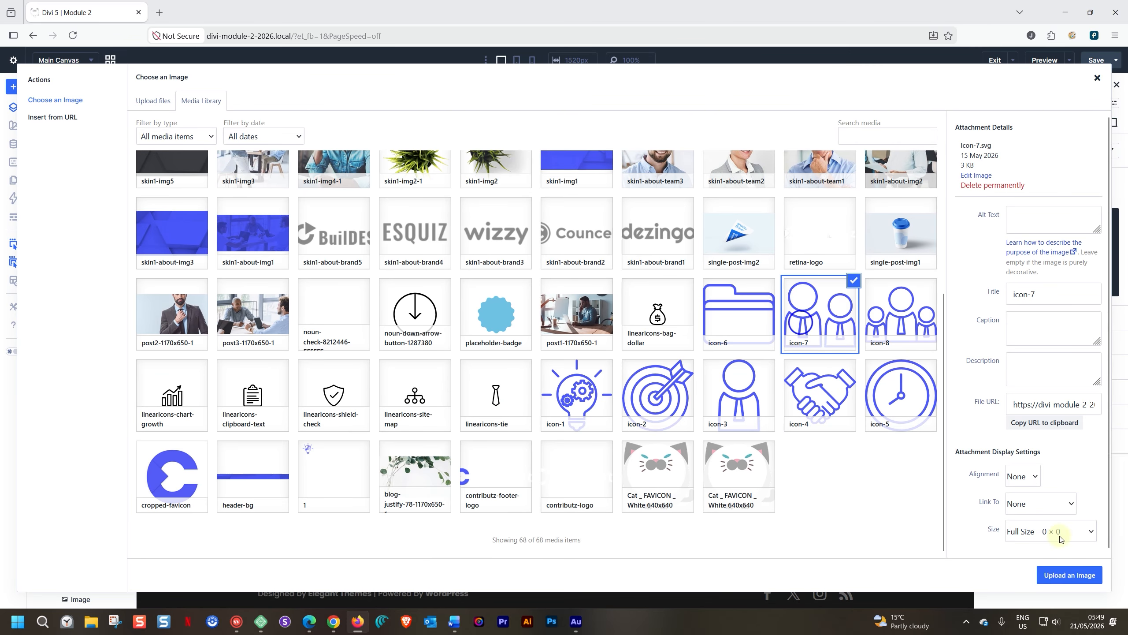
pyautogui.click(1066, 574)
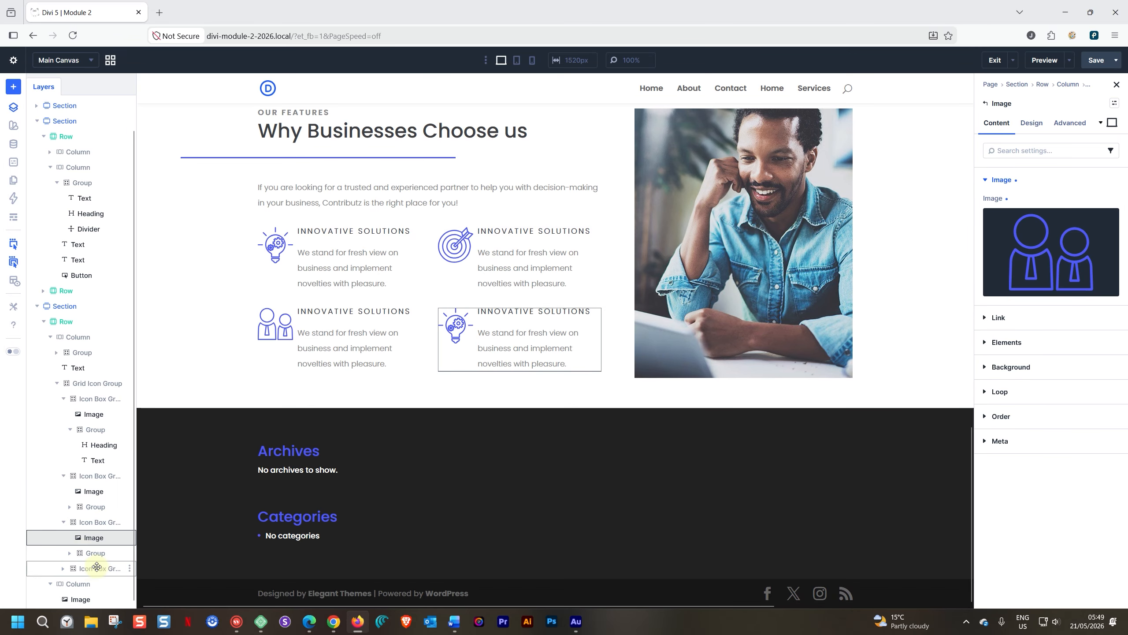
# Step: Replace the fourth icon box's image with icon-8 from the media library
pyautogui.scroll(-1, 73, 537)
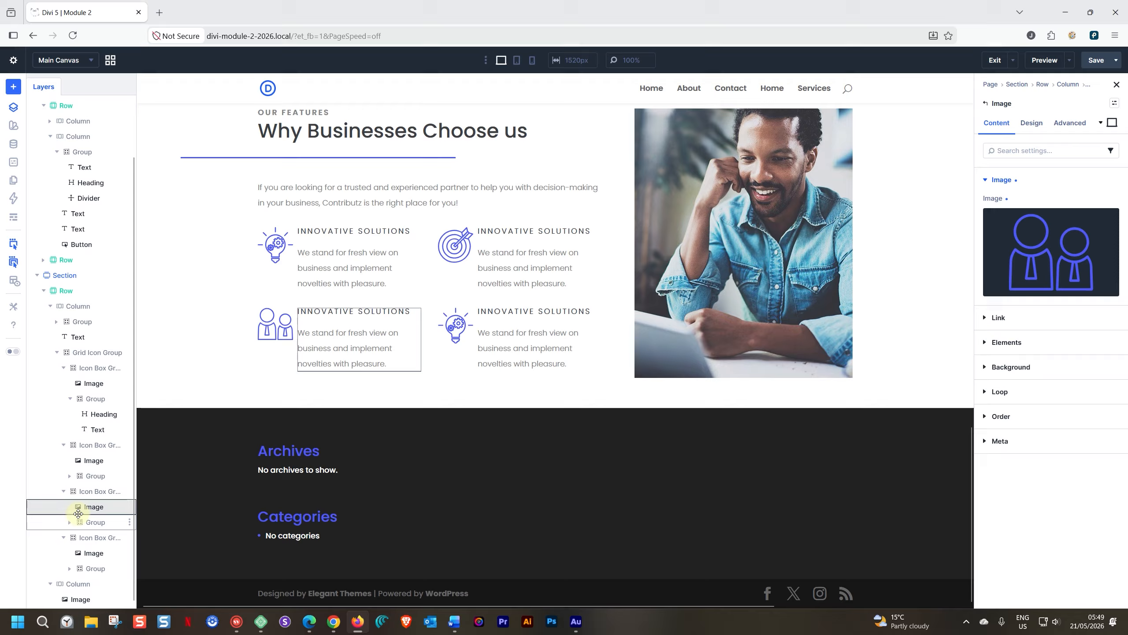
pyautogui.click(93, 556)
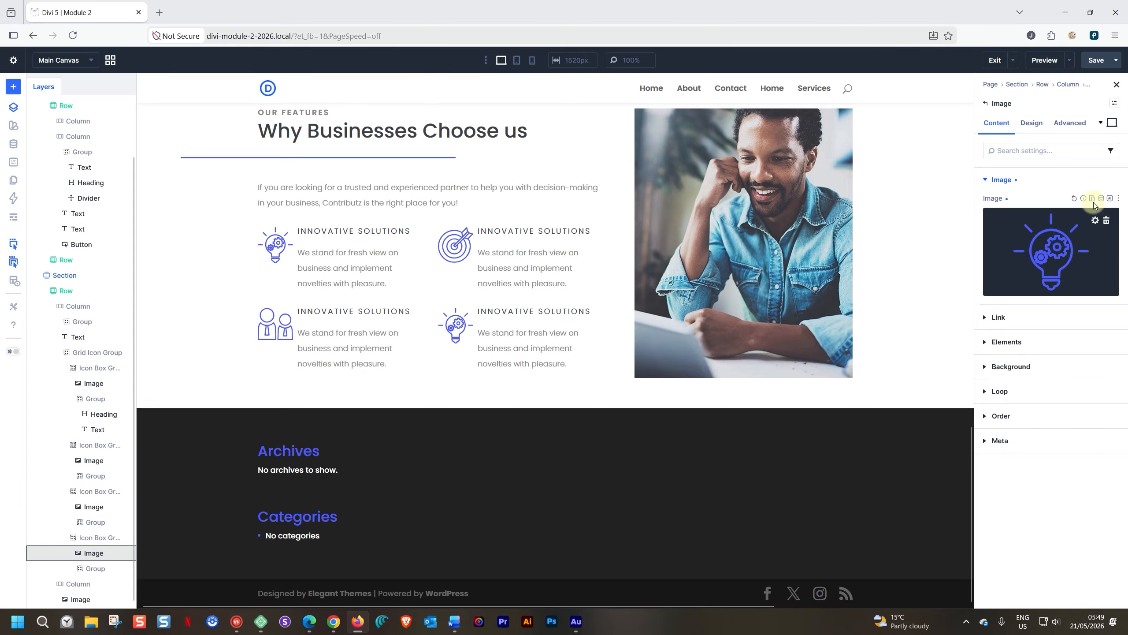
pyautogui.click(1068, 234)
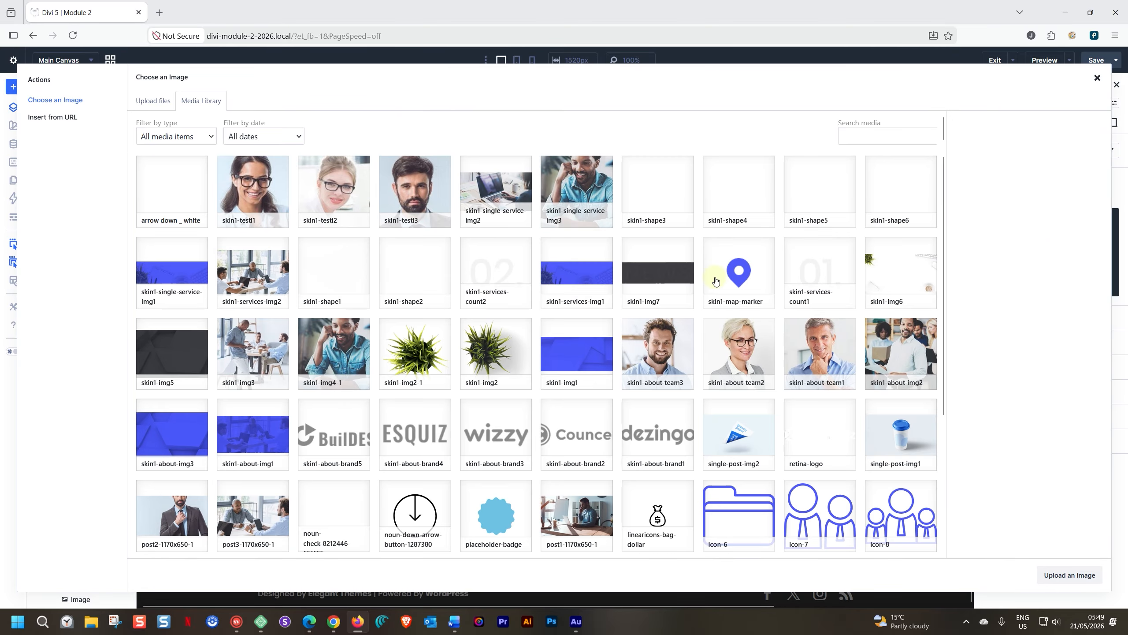
pyautogui.scroll(-5, 716, 280)
pyautogui.click(898, 311)
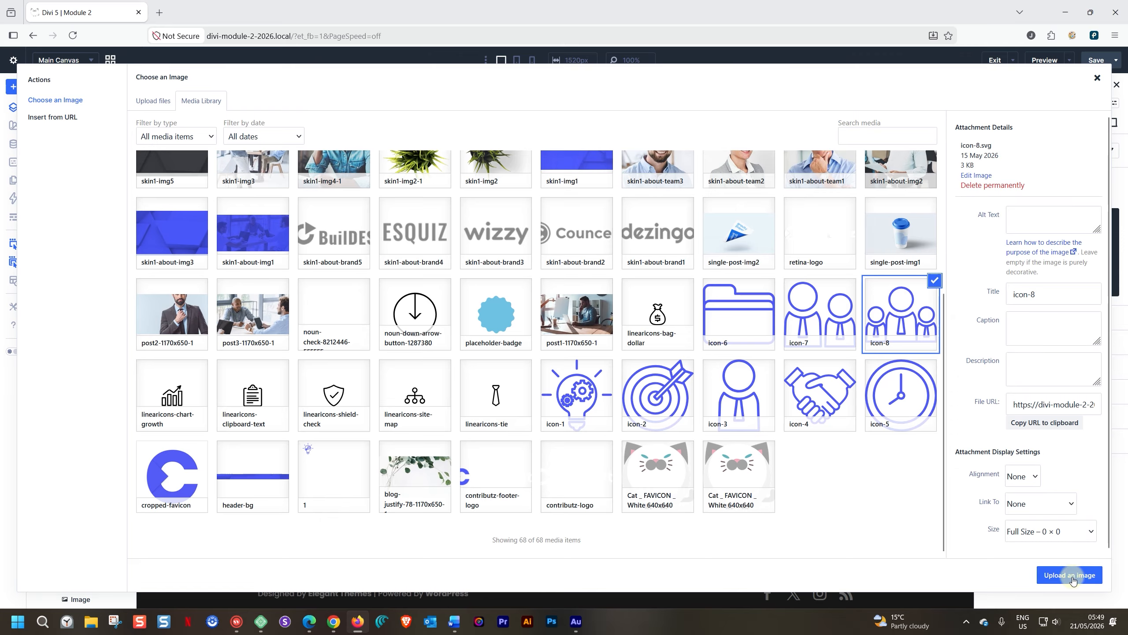
pyautogui.click(1071, 575)
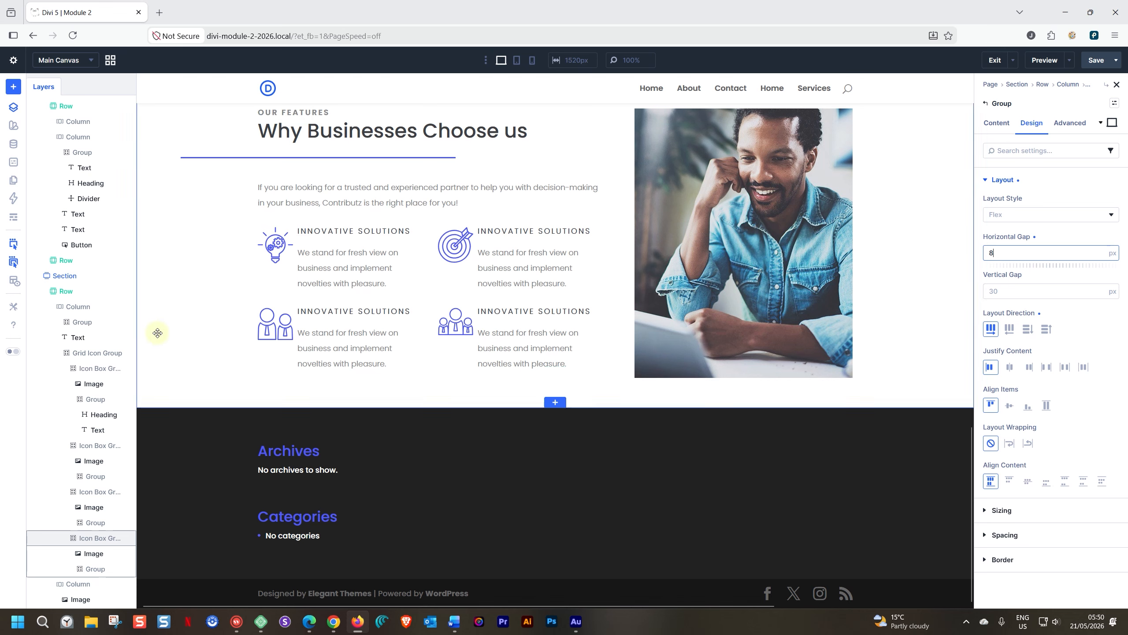
# Step: Set the image width to 48 px for the light bulb and target icons in the first two icon boxes
pyautogui.click(97, 383)
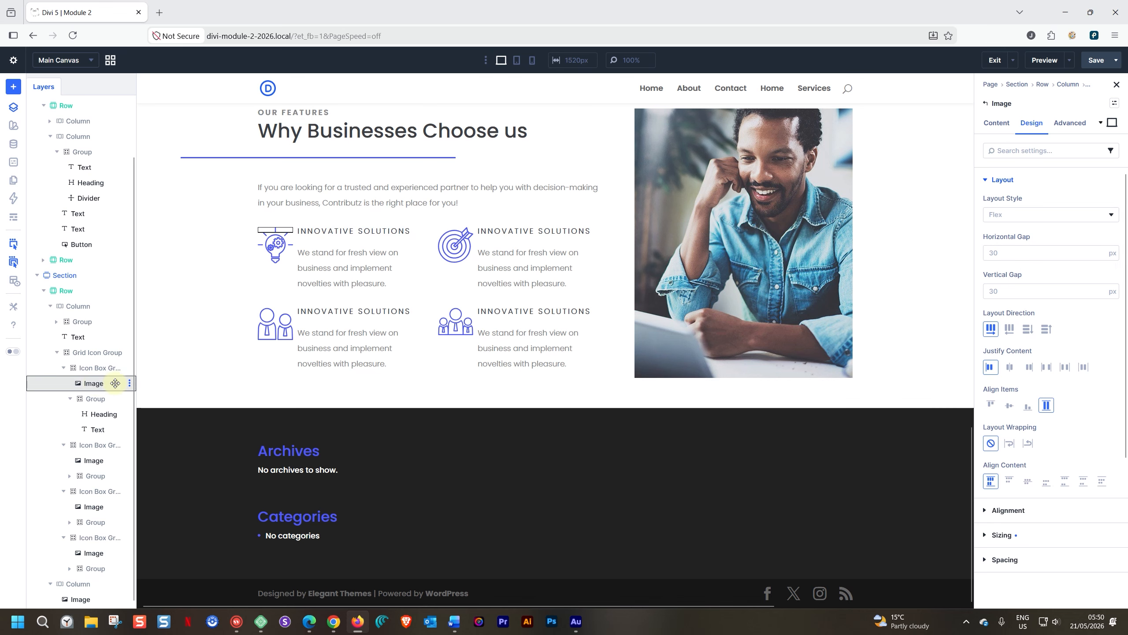
pyautogui.click(987, 179)
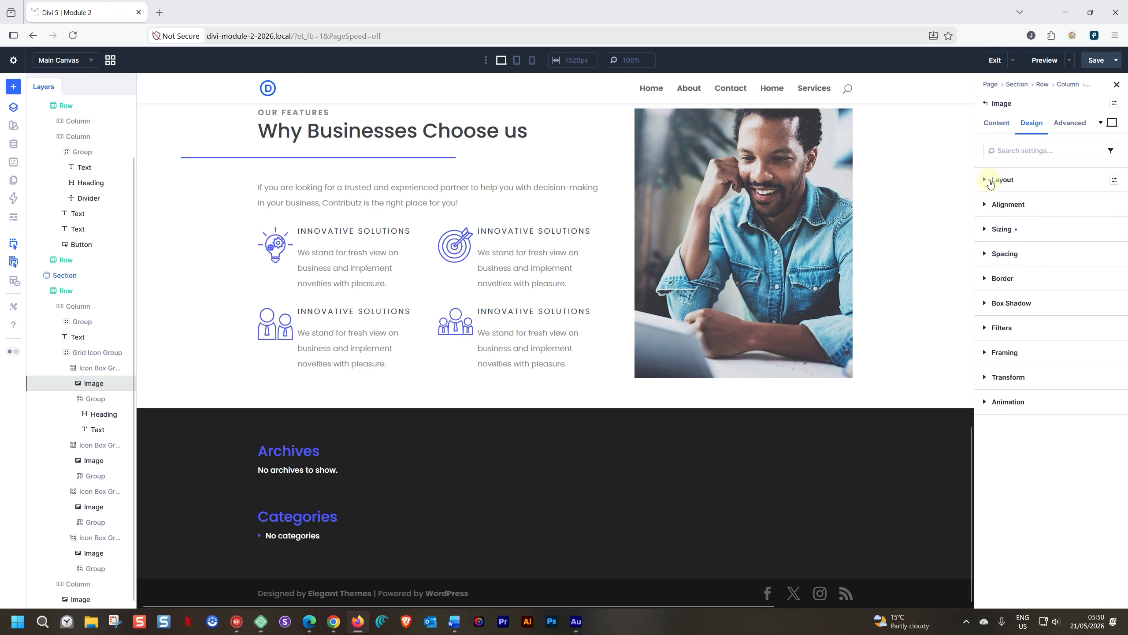
pyautogui.click(986, 228)
pyautogui.moveTo(1013, 336); pyautogui.dragTo(985, 336)
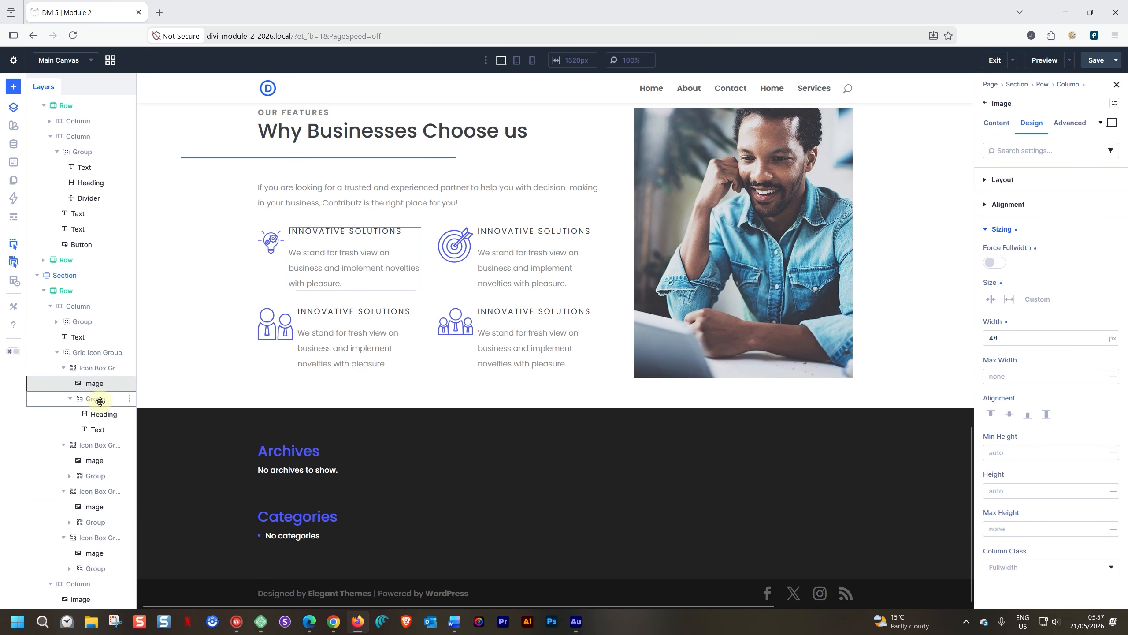
pyautogui.click(93, 460)
pyautogui.click(991, 339)
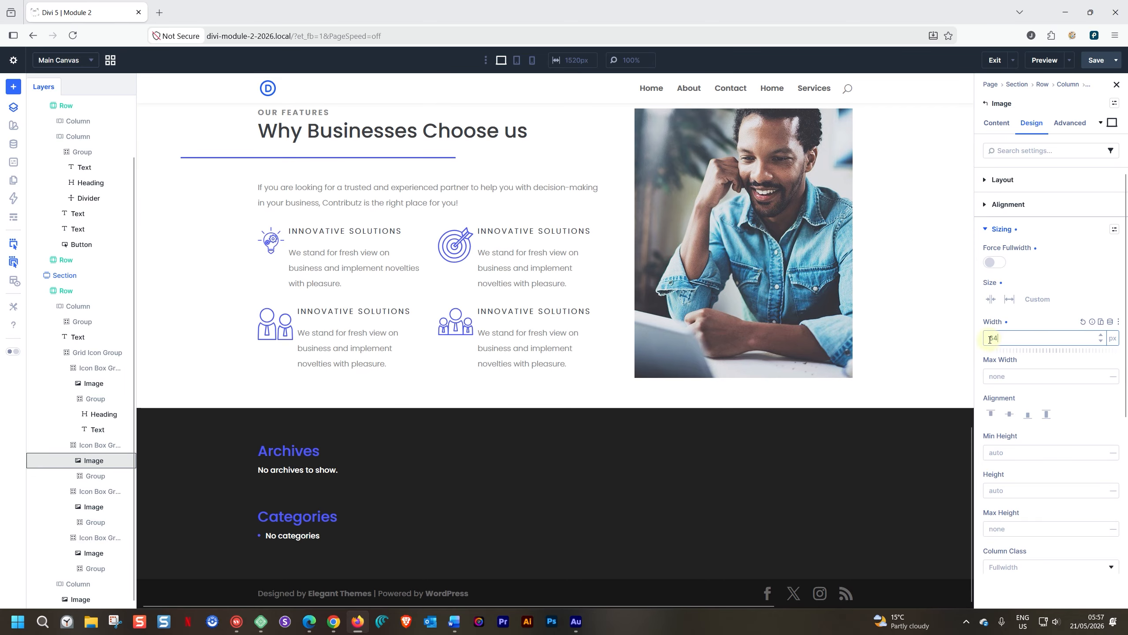
pyautogui.write('48')
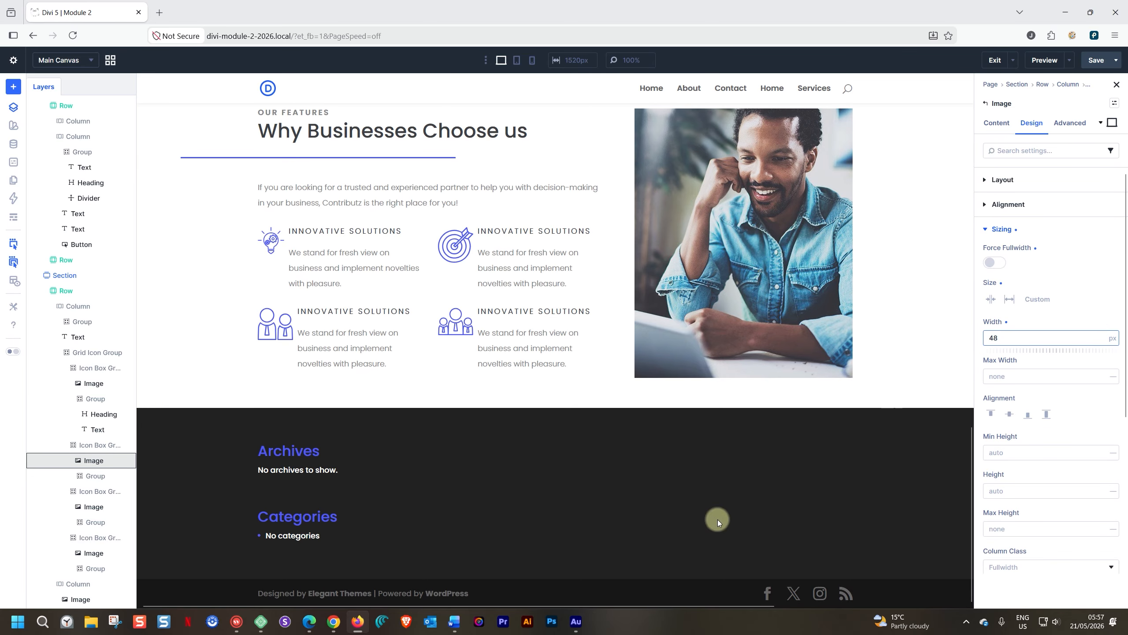
# Step: Set the image width to 48 px for the people icons in the third and fourth icon boxes
pyautogui.click(94, 509)
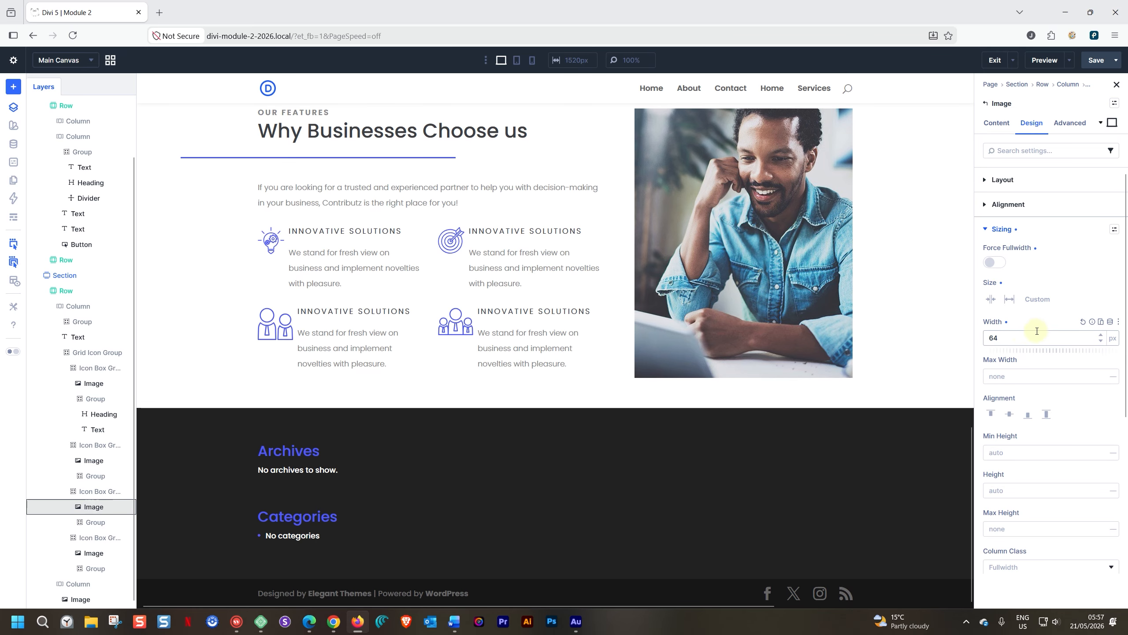
pyautogui.moveTo(1001, 338); pyautogui.dragTo(967, 338)
pyautogui.write('48')
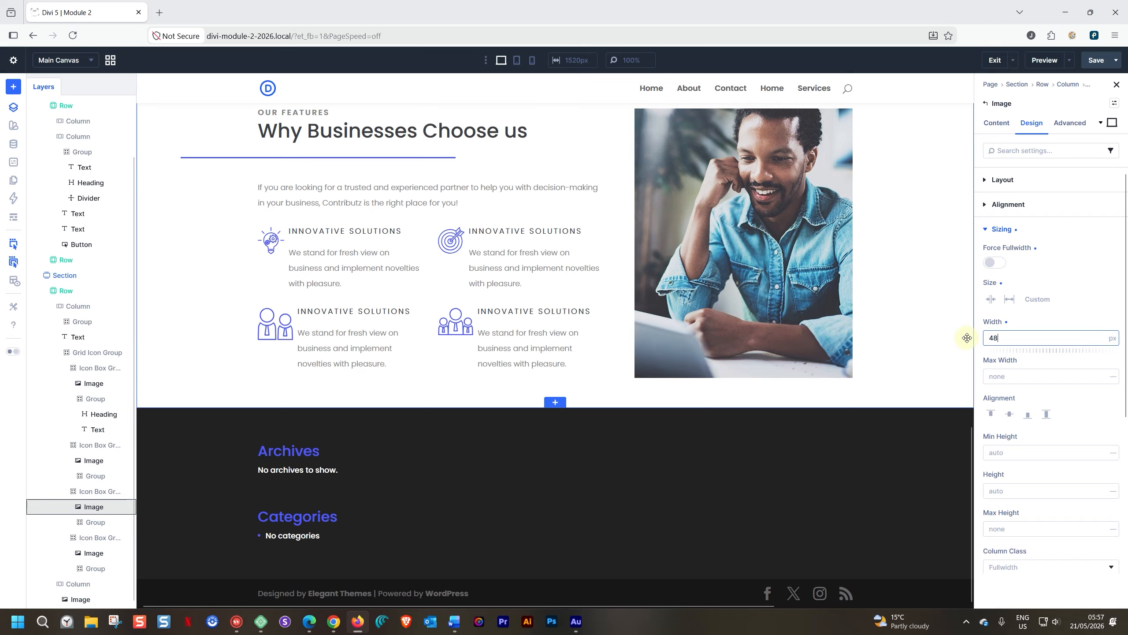
pyautogui.click(83, 552)
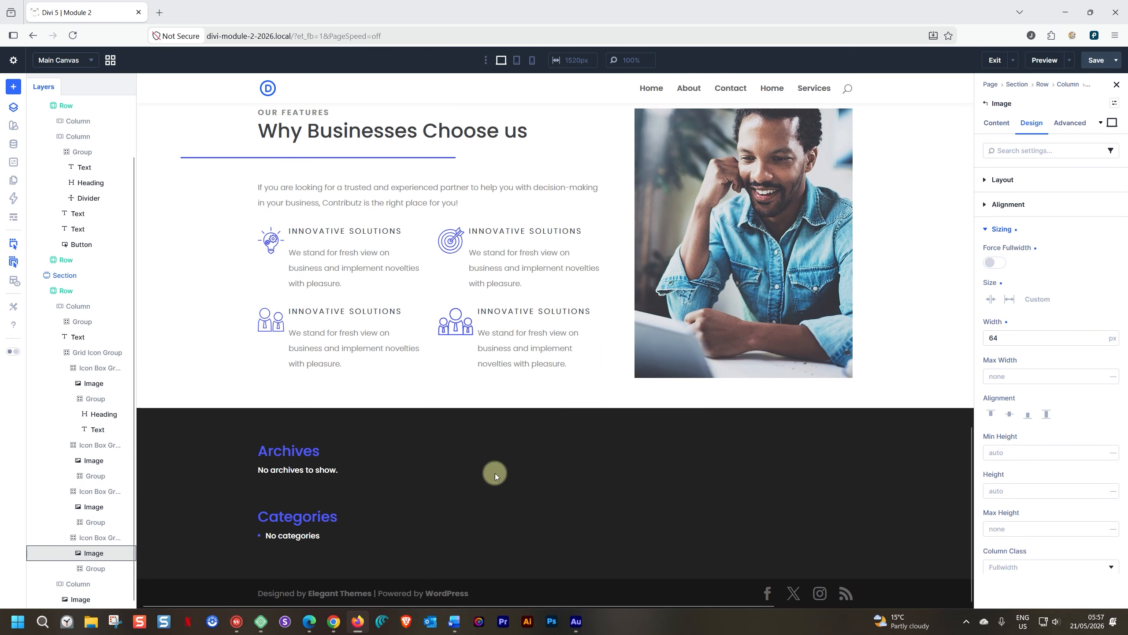
pyautogui.click(1003, 338)
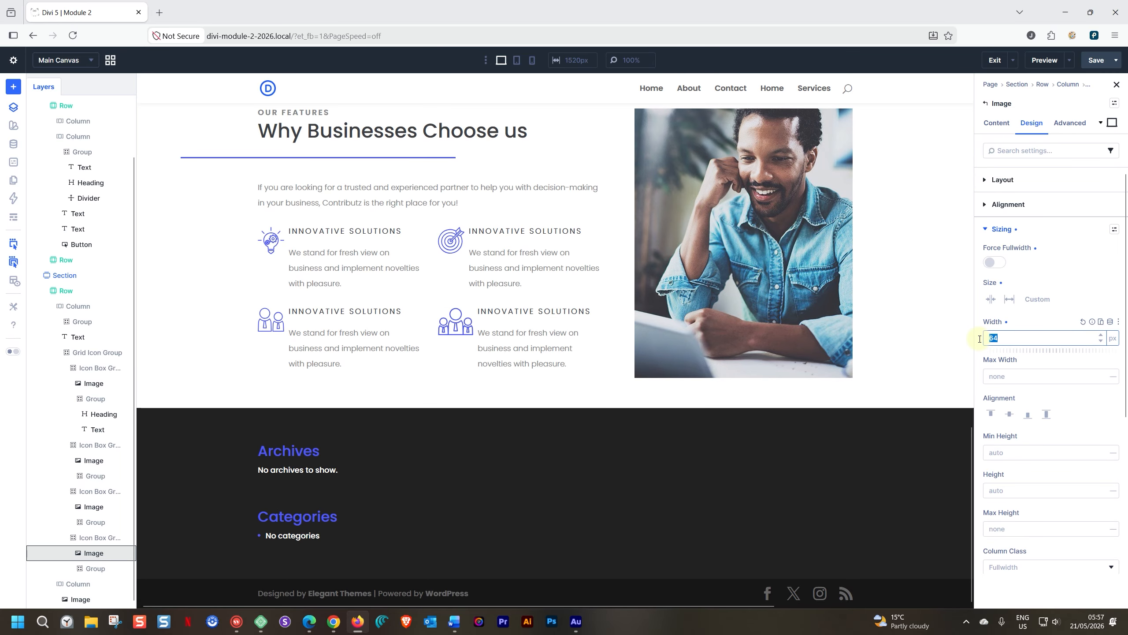
pyautogui.write('48')
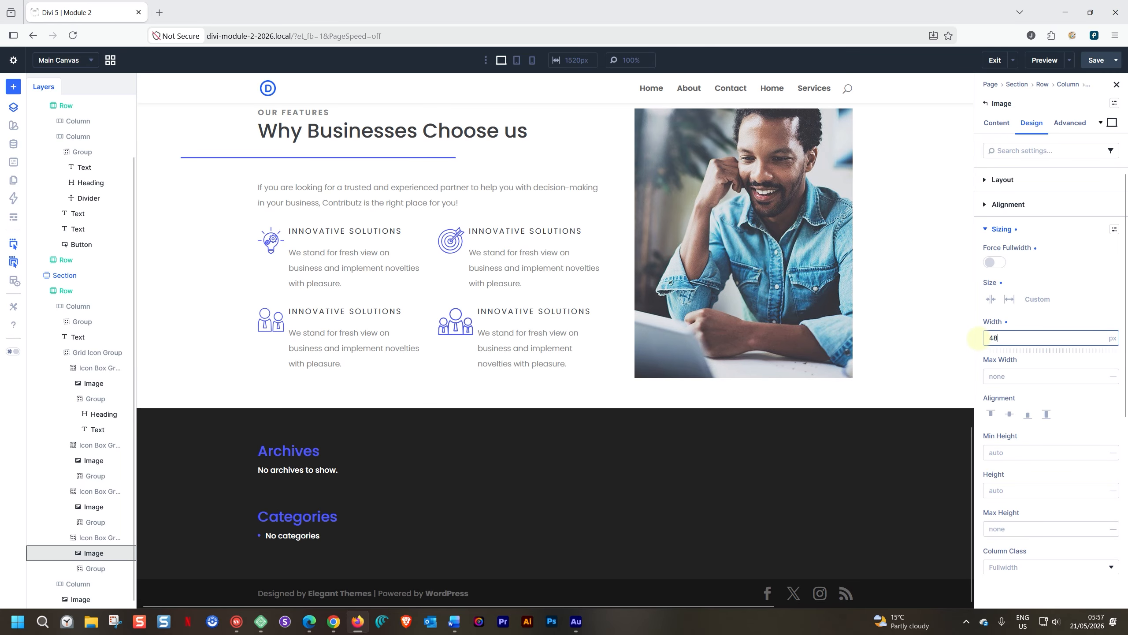
pyautogui.click(1047, 325)
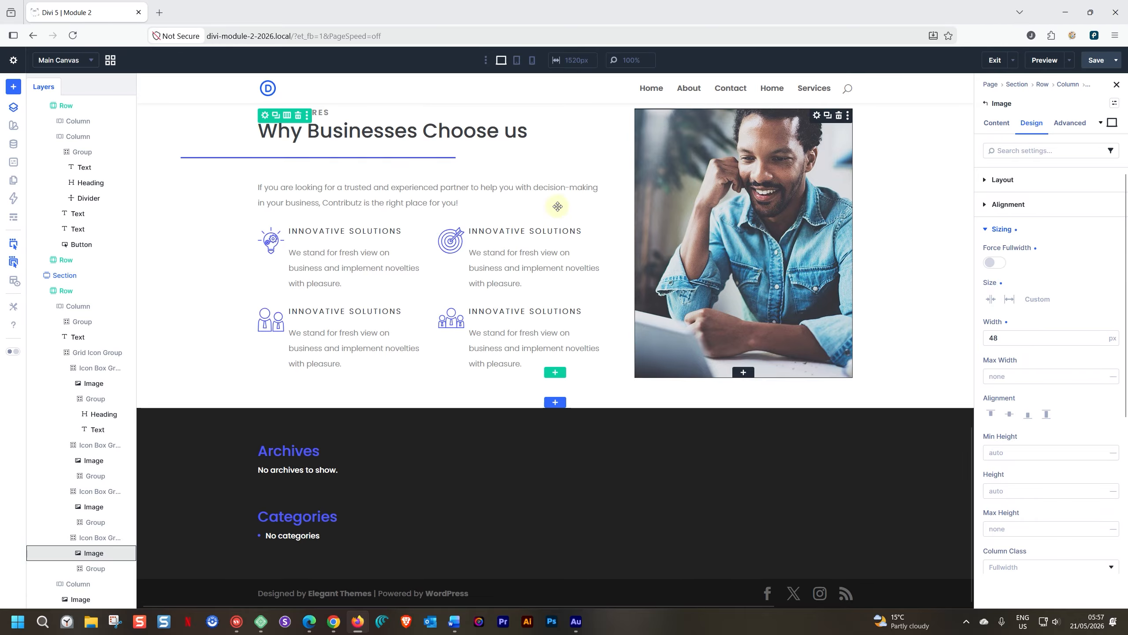
# Step: Review the finished features section on desktop, then preview it at tablet width and at phone width
pyautogui.scroll(2, 472, 236)
pyautogui.scroll(2, 470, 234)
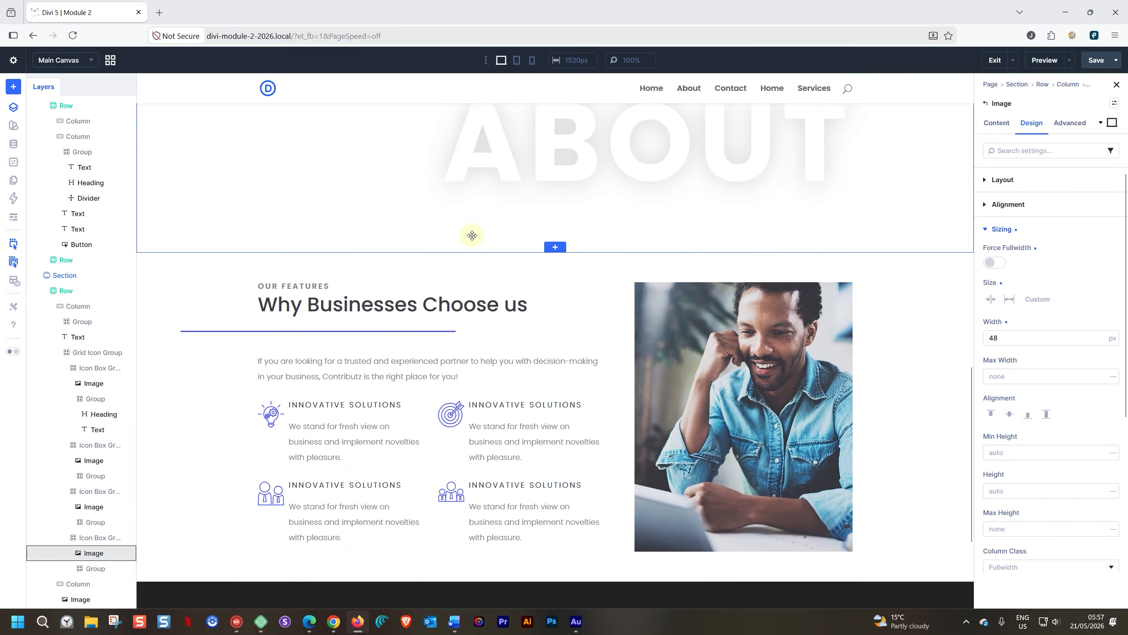
pyautogui.scroll(-3, 470, 235)
pyautogui.click(516, 59)
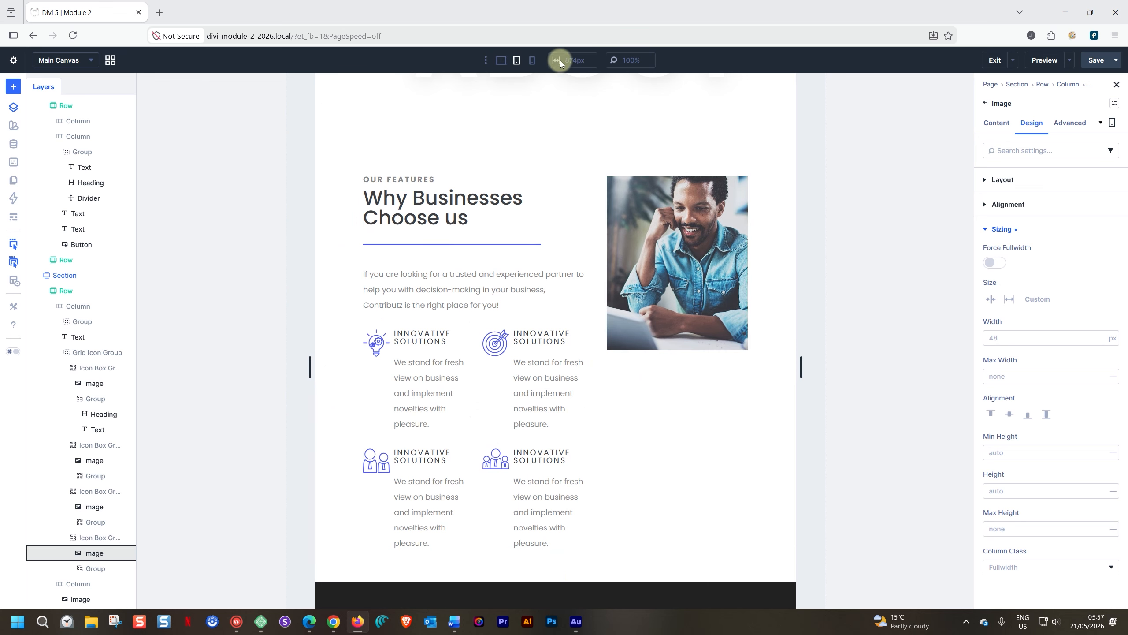
pyautogui.click(529, 64)
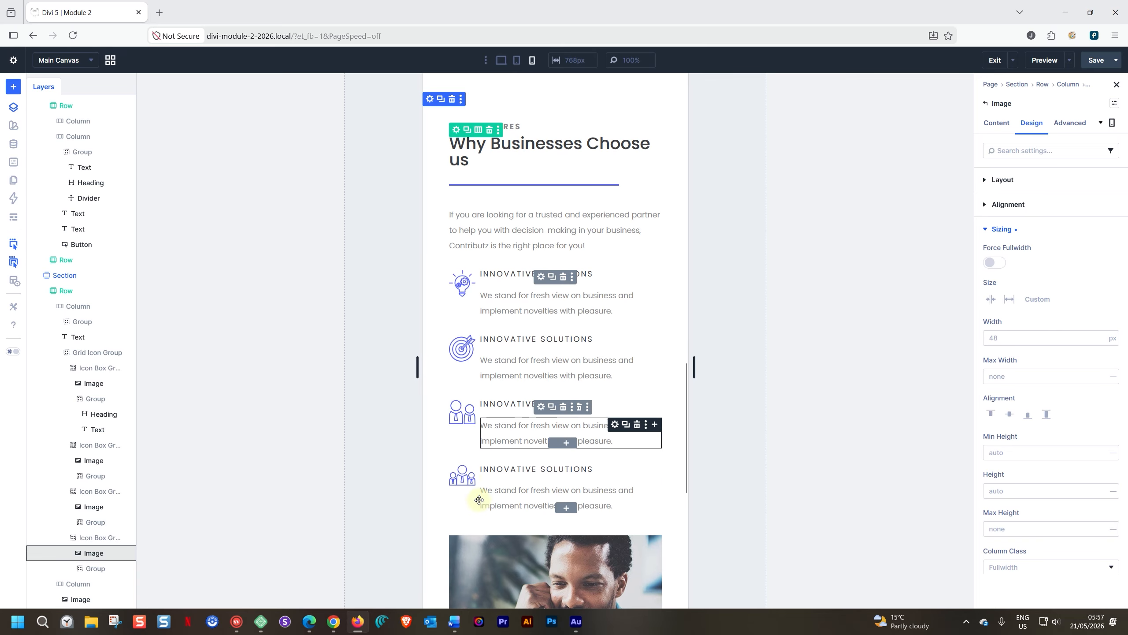
# Step: At desktop width, duplicate the row with the large ABOUT text and move the copy below the content row in the Our Features section
pyautogui.click(502, 61)
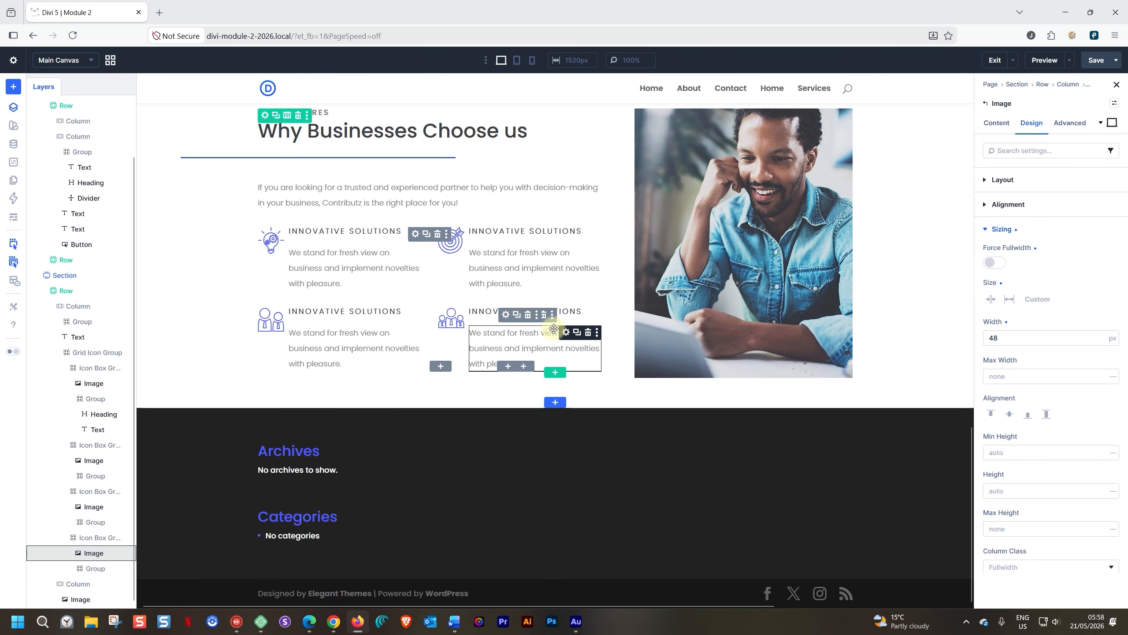
pyautogui.scroll(9, 617, 385)
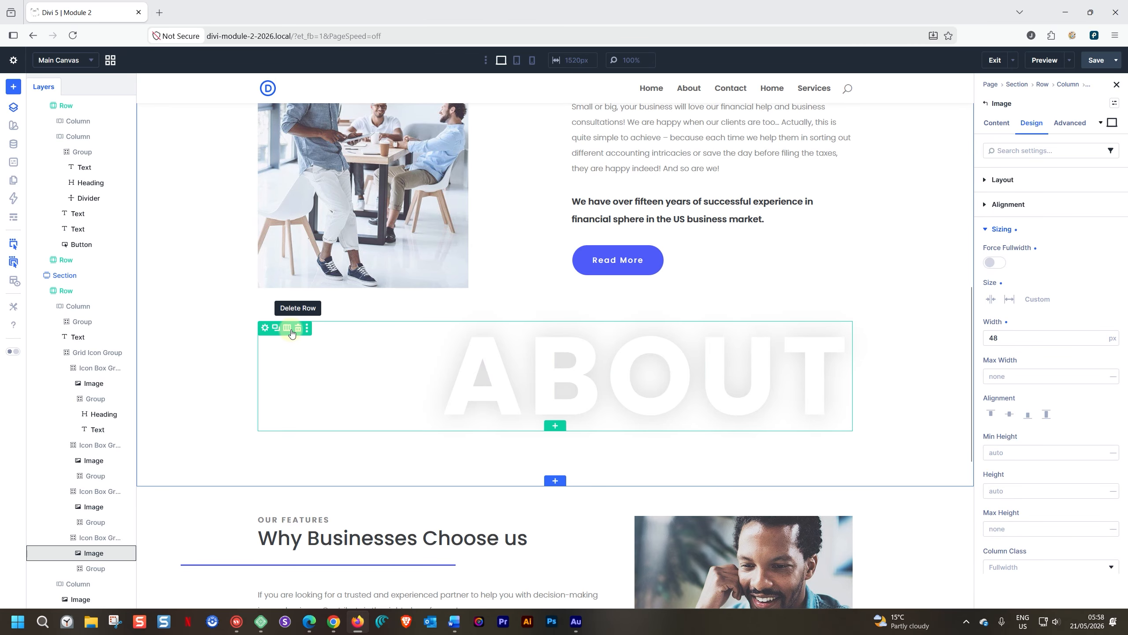
pyautogui.click(278, 328)
pyautogui.scroll(-5, 537, 395)
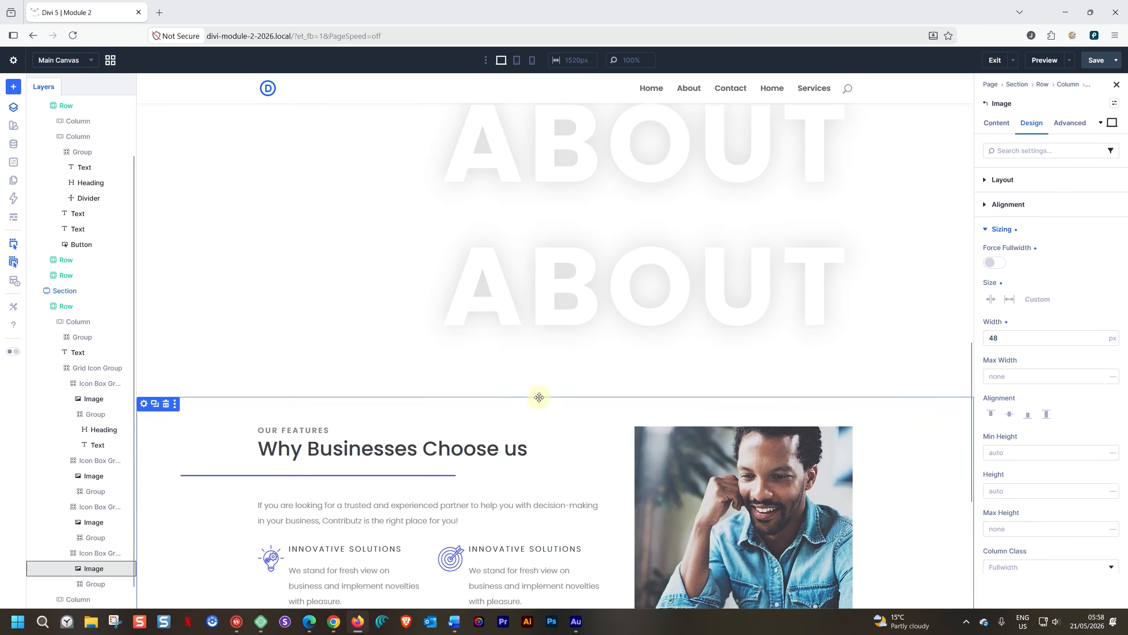
pyautogui.scroll(-3, 559, 299)
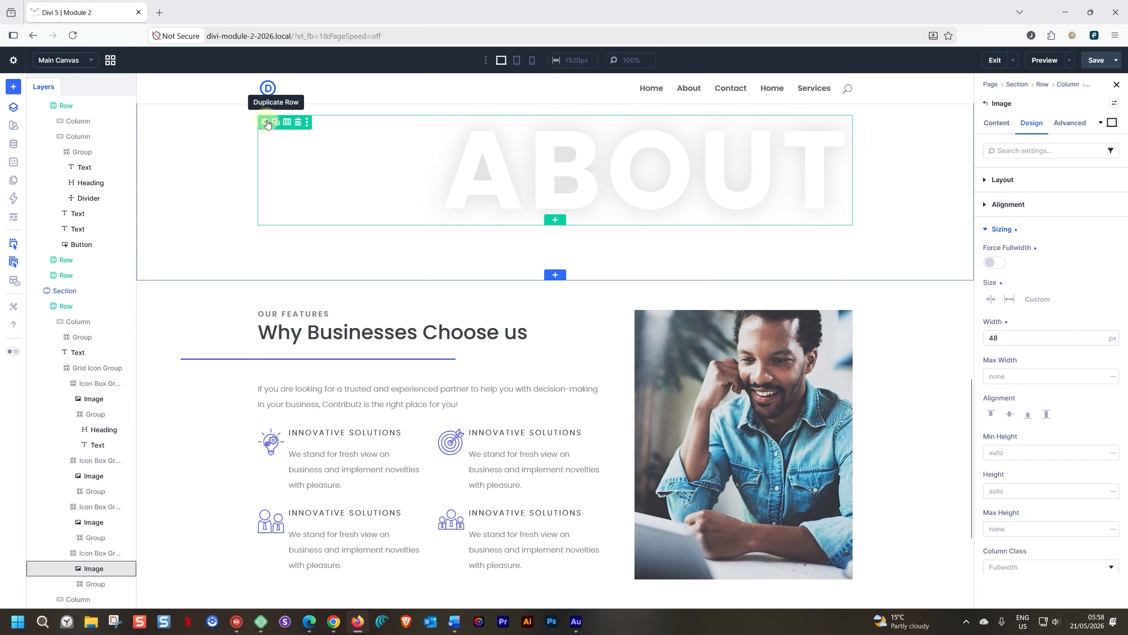
pyautogui.click(262, 121)
pyautogui.scroll(-3, 278, 330)
pyautogui.moveTo(278, 329); pyautogui.dragTo(651, 432)
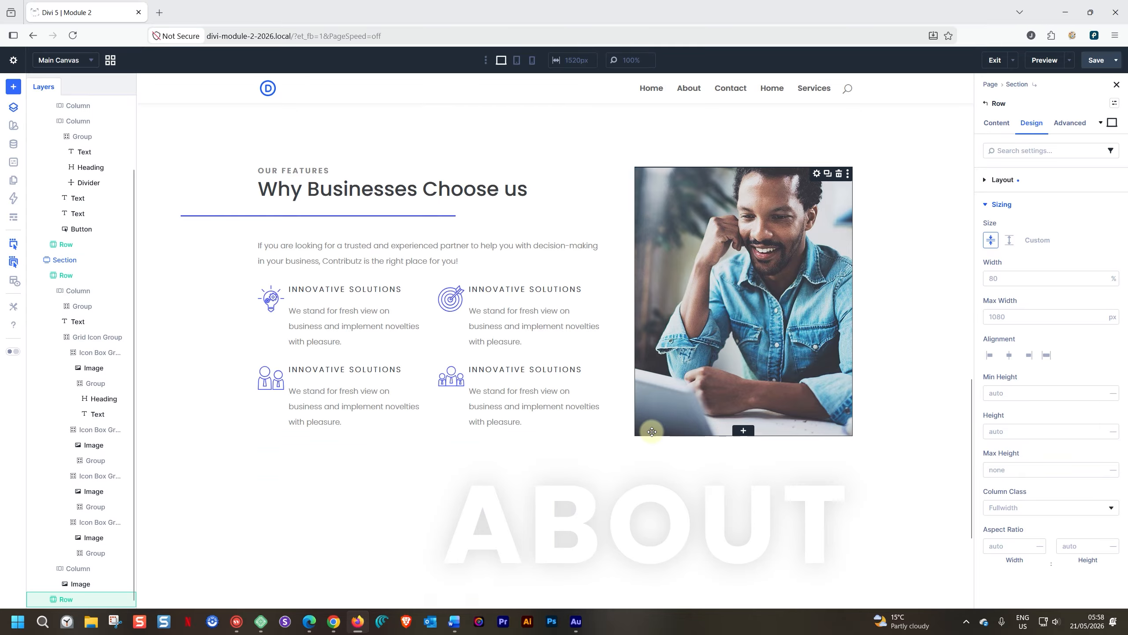
# Step: Replace the large ABOUT text in the copied row with FEATURES
pyautogui.doubleClick(673, 528)
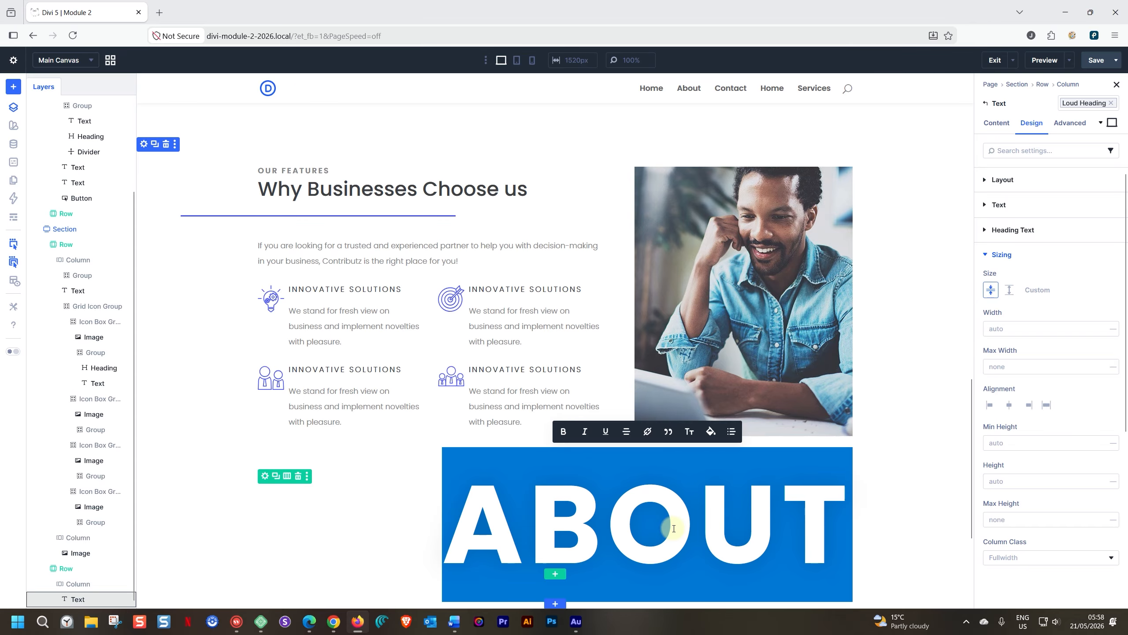
pyautogui.write('FE')
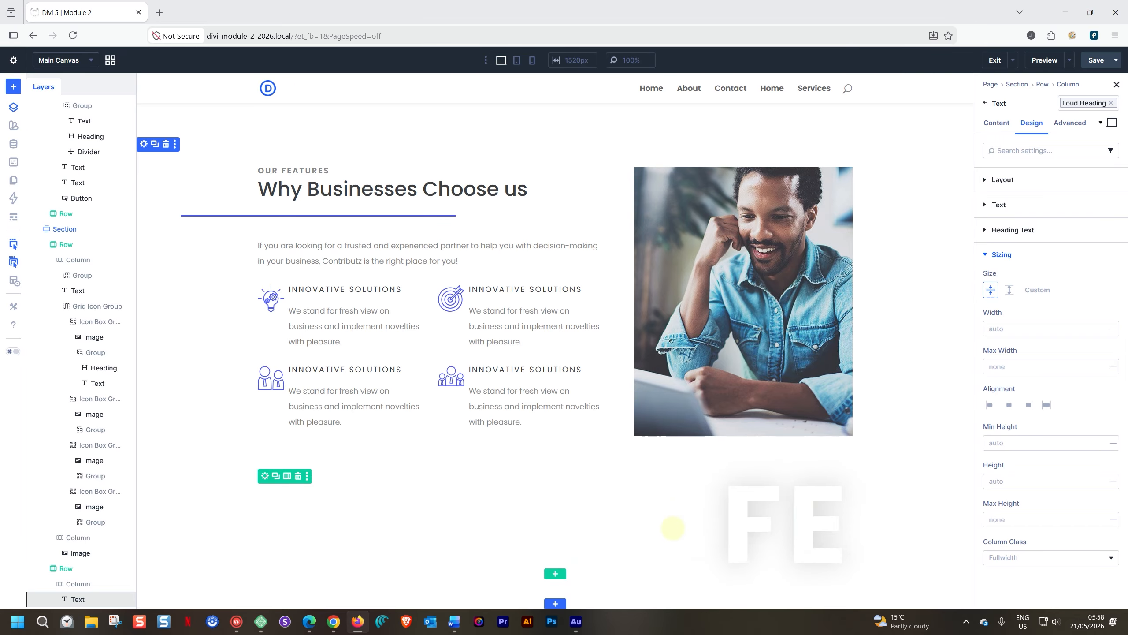
pyautogui.write('ATURES')
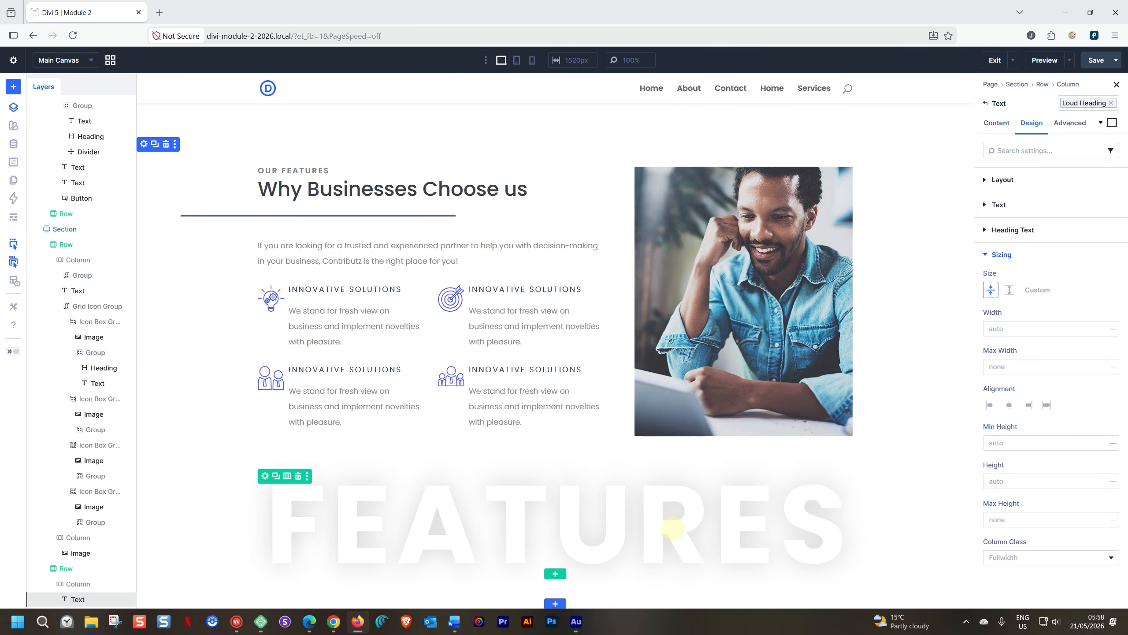
# Step: Set the features section's top and bottom padding to 100 px with the two values linked, and save the page
pyautogui.click(936, 413)
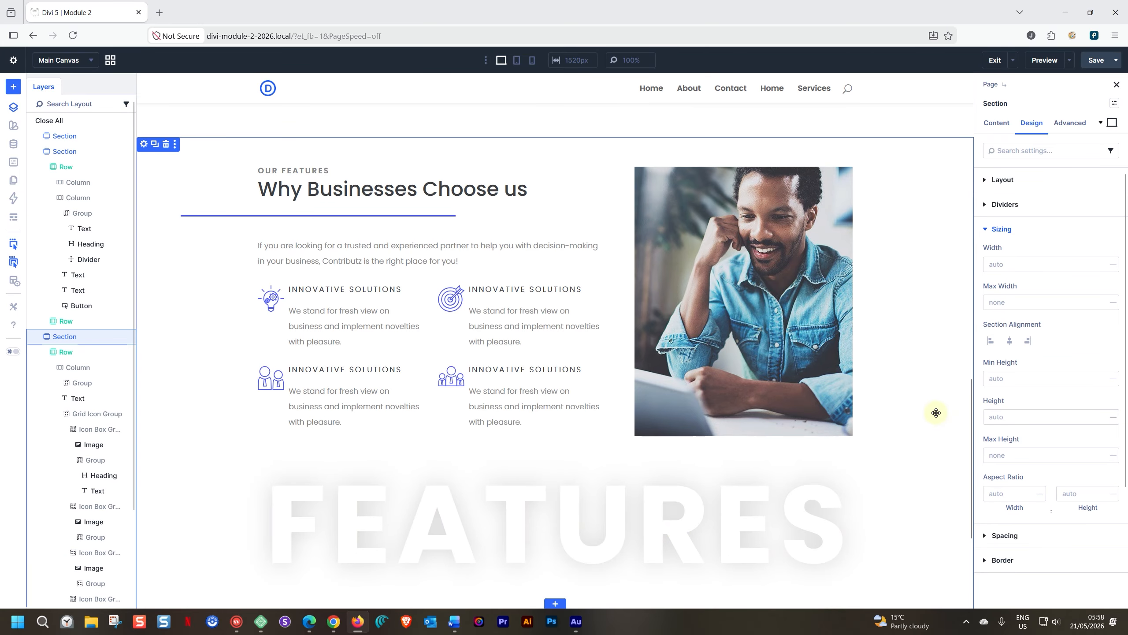
pyautogui.scroll(-4, 937, 413)
pyautogui.scroll(2, 935, 413)
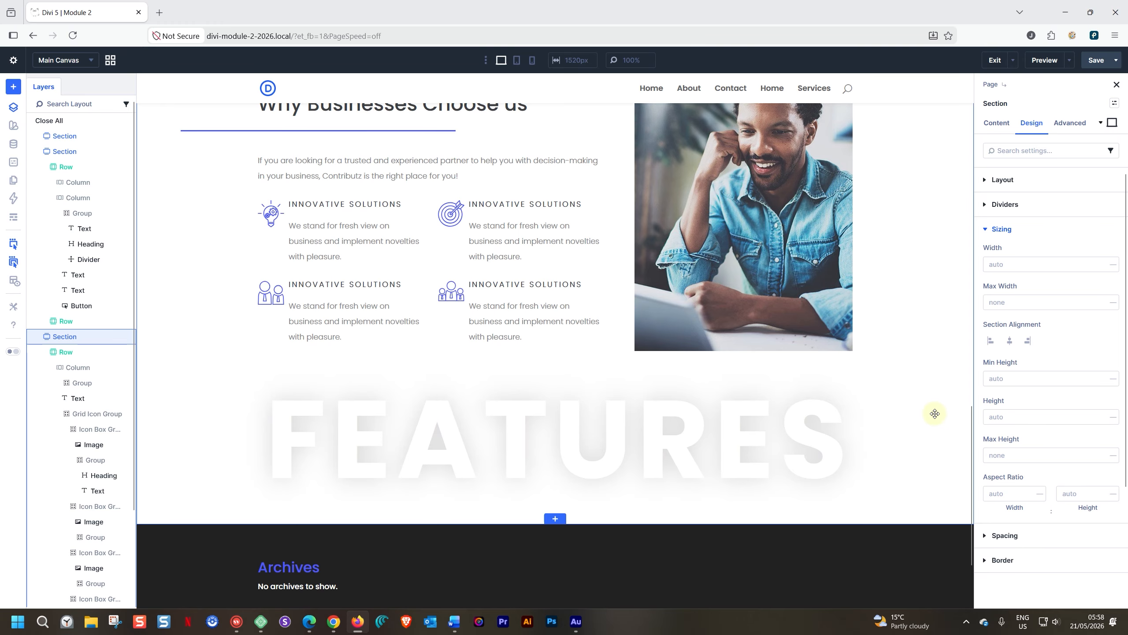
pyautogui.scroll(3, 936, 413)
pyautogui.scroll(3, 935, 414)
pyautogui.scroll(-5, 935, 414)
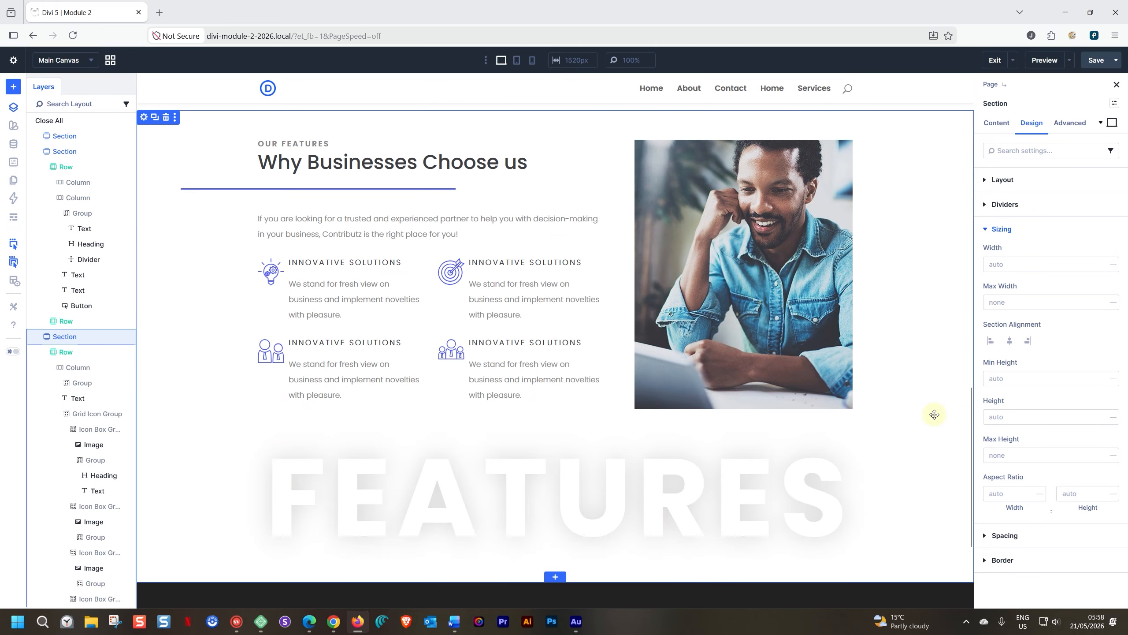
pyautogui.scroll(2, 934, 414)
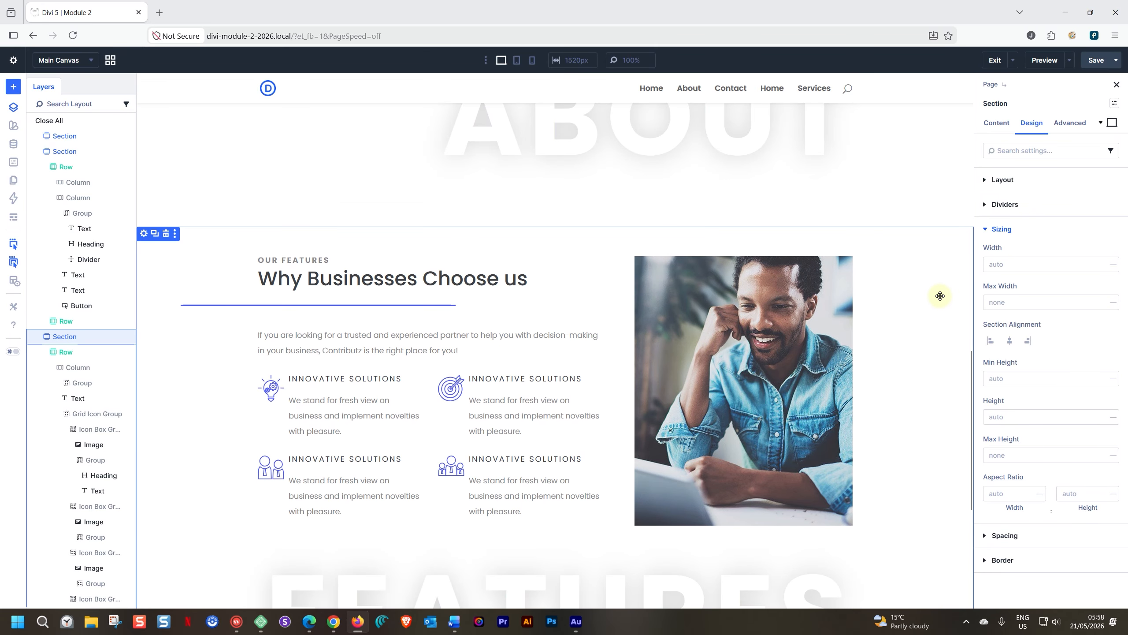
pyautogui.click(985, 230)
pyautogui.click(985, 255)
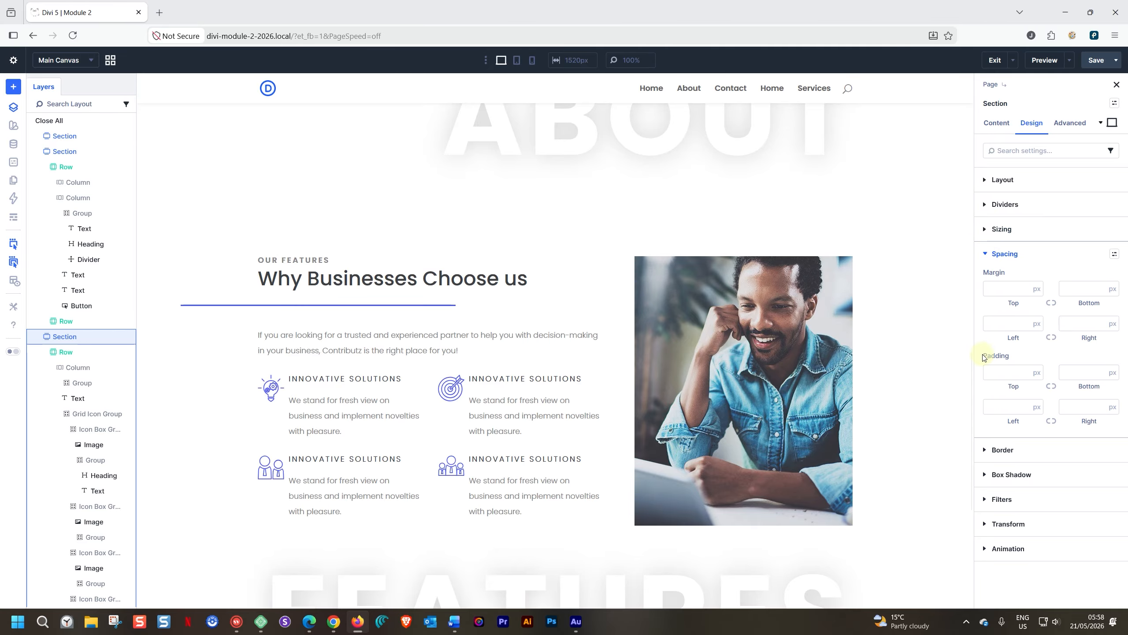
pyautogui.click(995, 373)
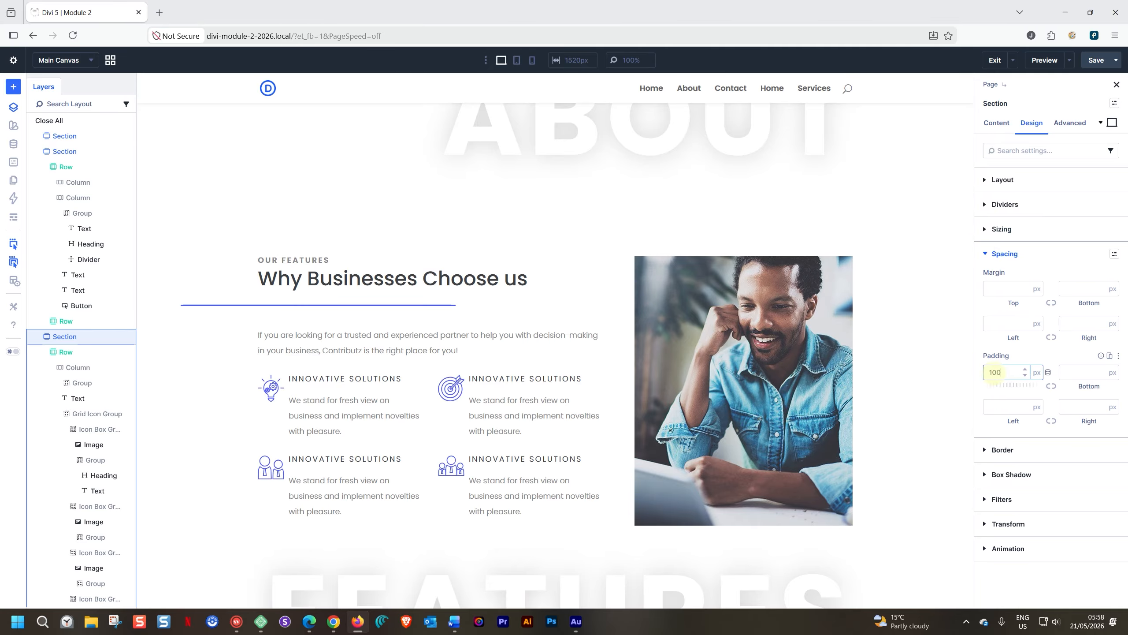
pyautogui.click(1051, 385)
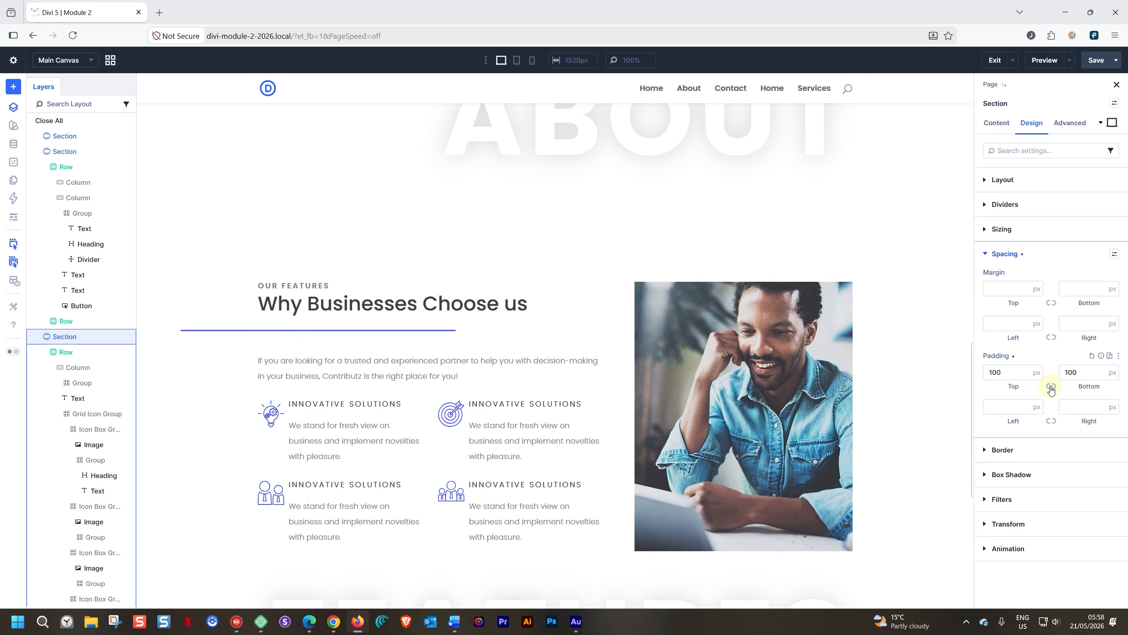
pyautogui.scroll(-5, 870, 373)
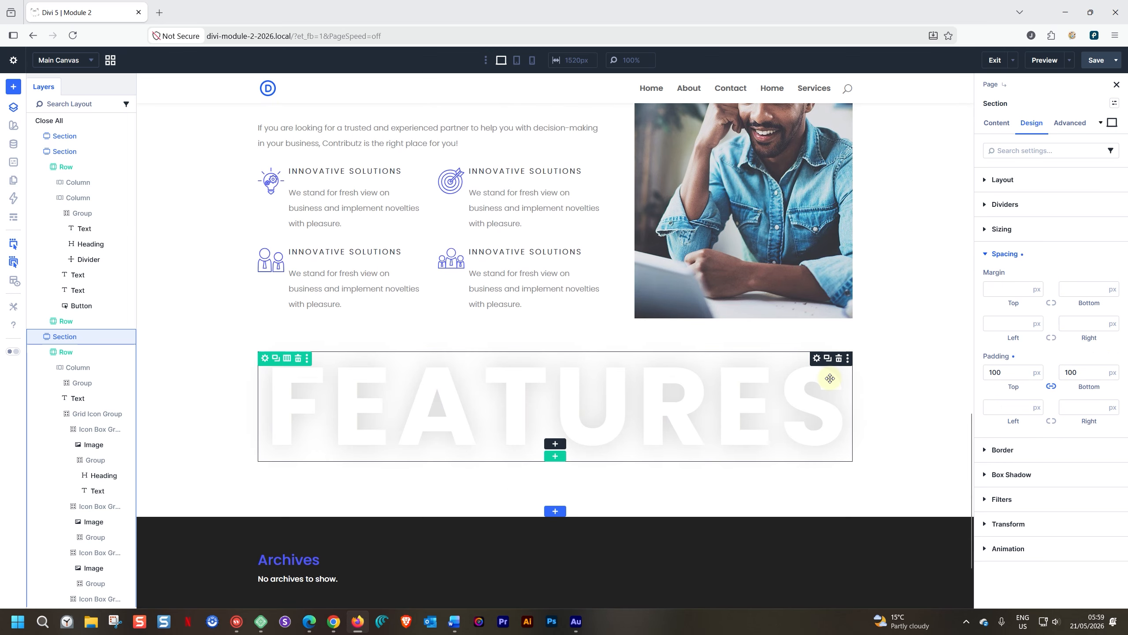
pyautogui.scroll(4, 870, 369)
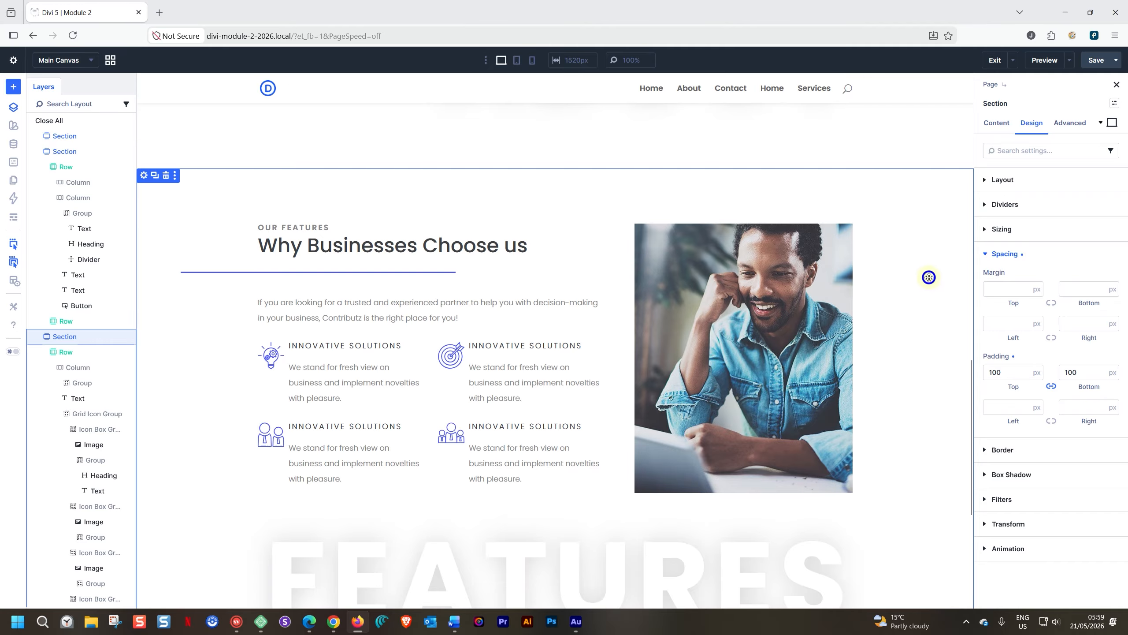
pyautogui.click(1095, 58)
# Step: At tablet width, set the features section's top padding to 0 px
pyautogui.scroll(4, 848, 179)
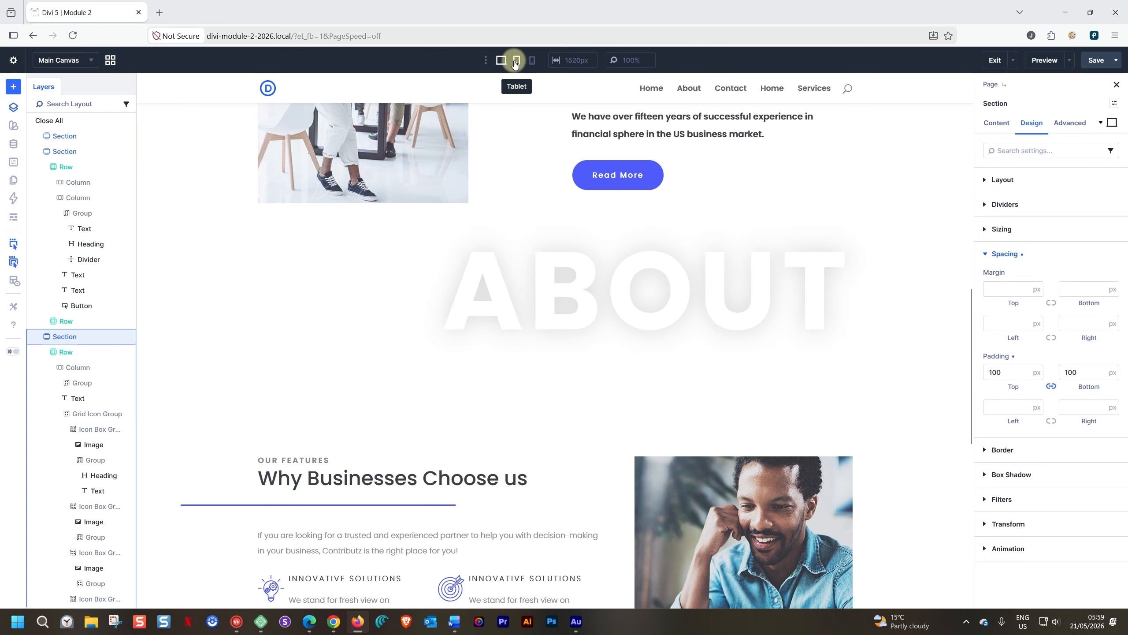
pyautogui.click(515, 62)
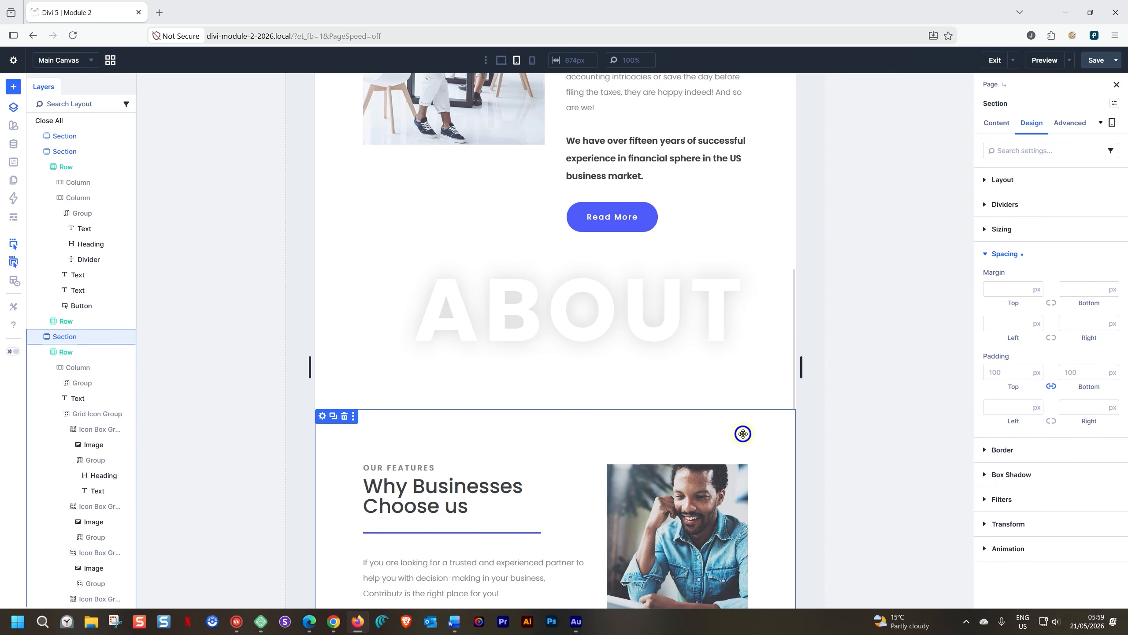
pyautogui.click(994, 373)
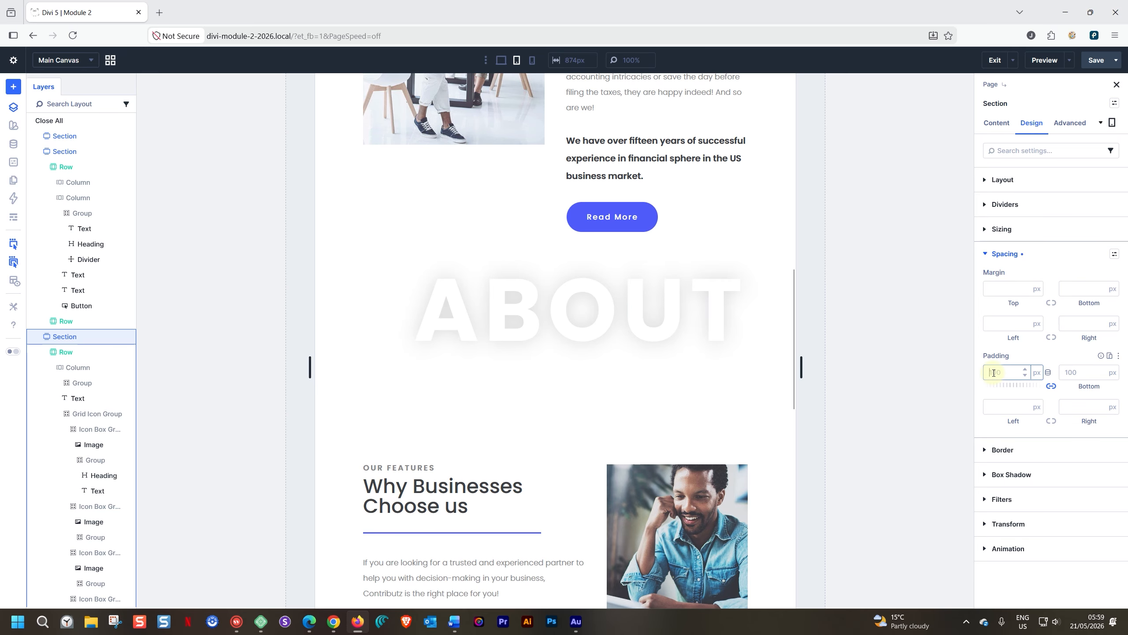
pyautogui.write('0')
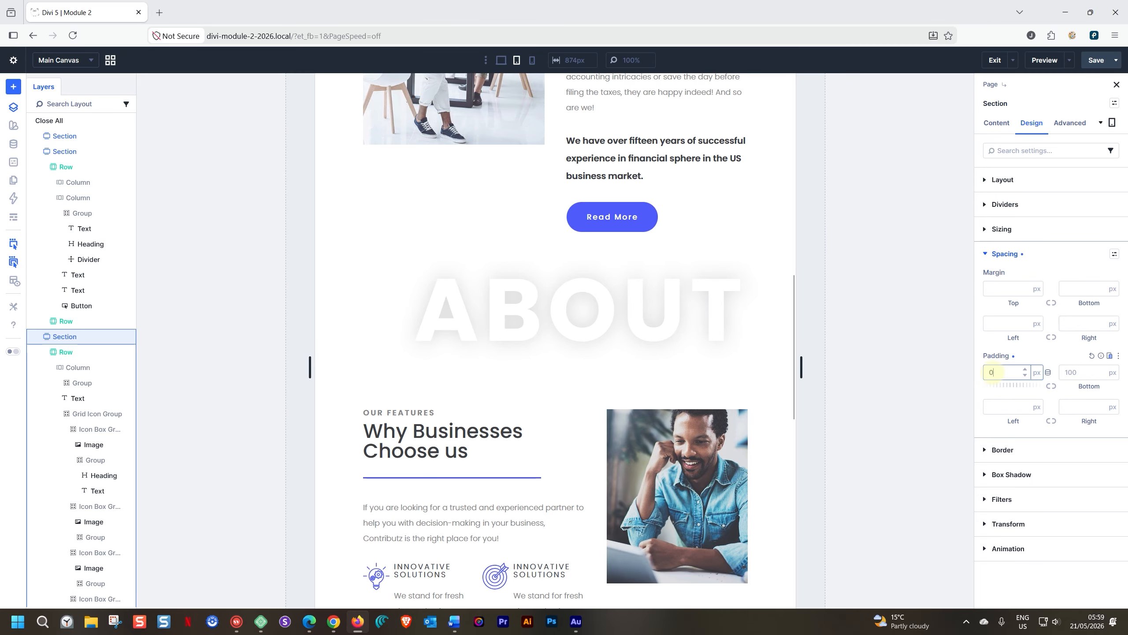
# Step: Set the text size of the large FEATURES text to 120 px at tablet width
pyautogui.scroll(-10, 682, 177)
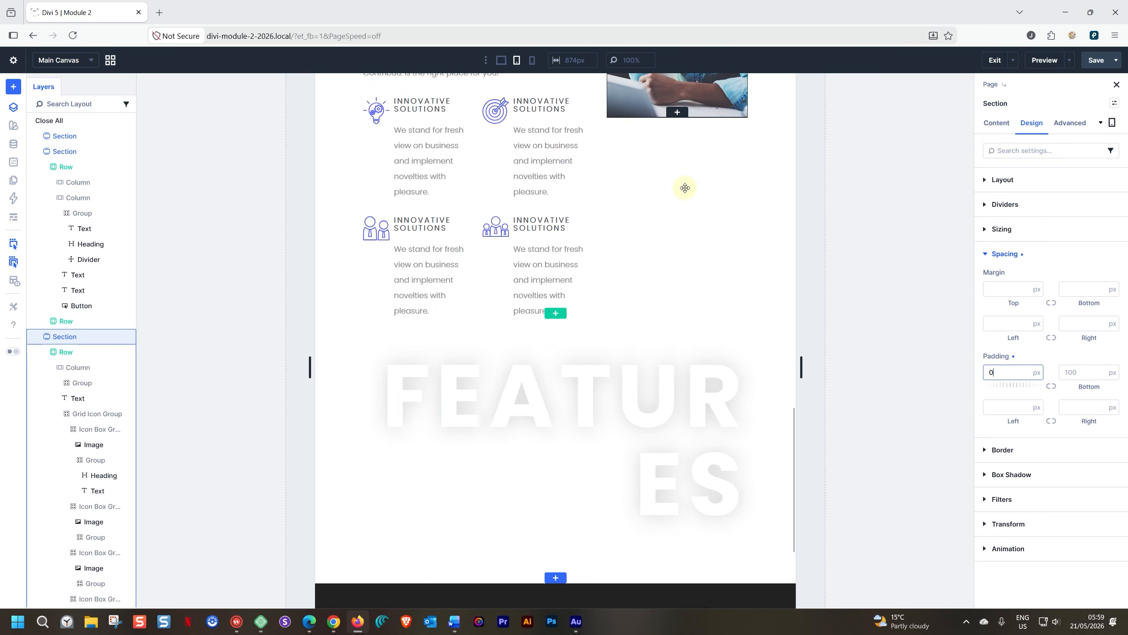
pyautogui.click(636, 399)
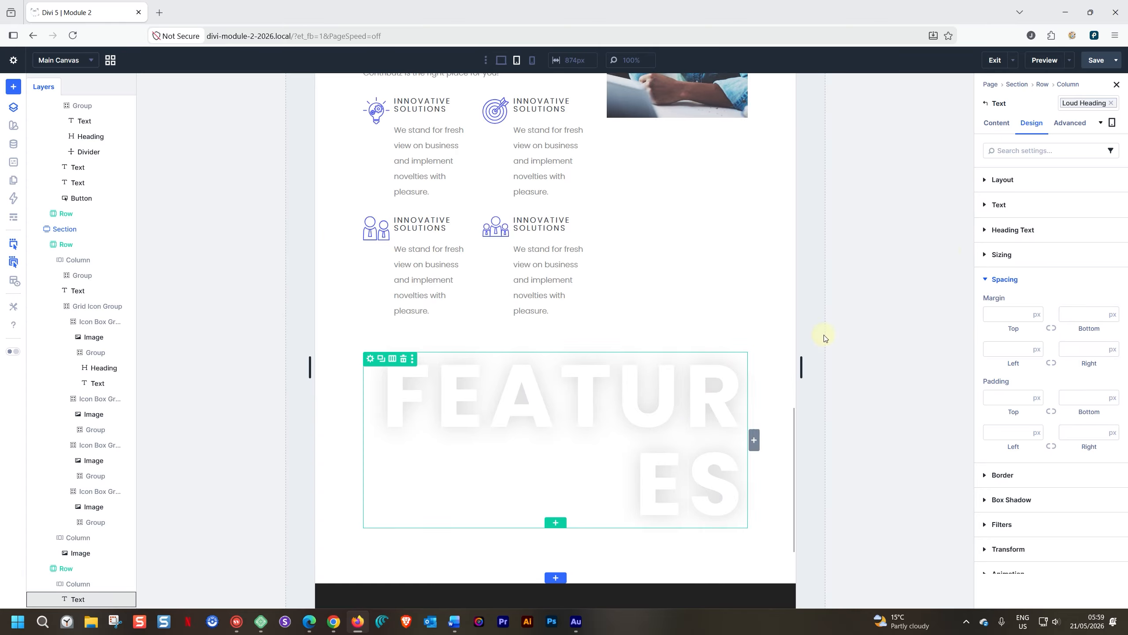
pyautogui.click(983, 204)
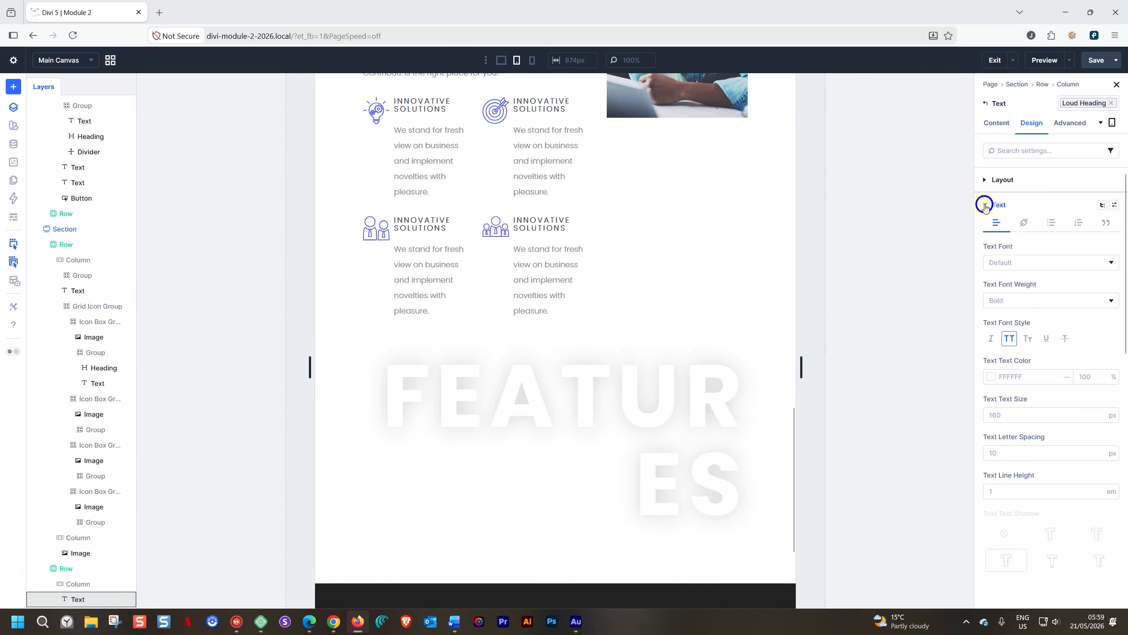
pyautogui.click(999, 414)
pyautogui.write('120')
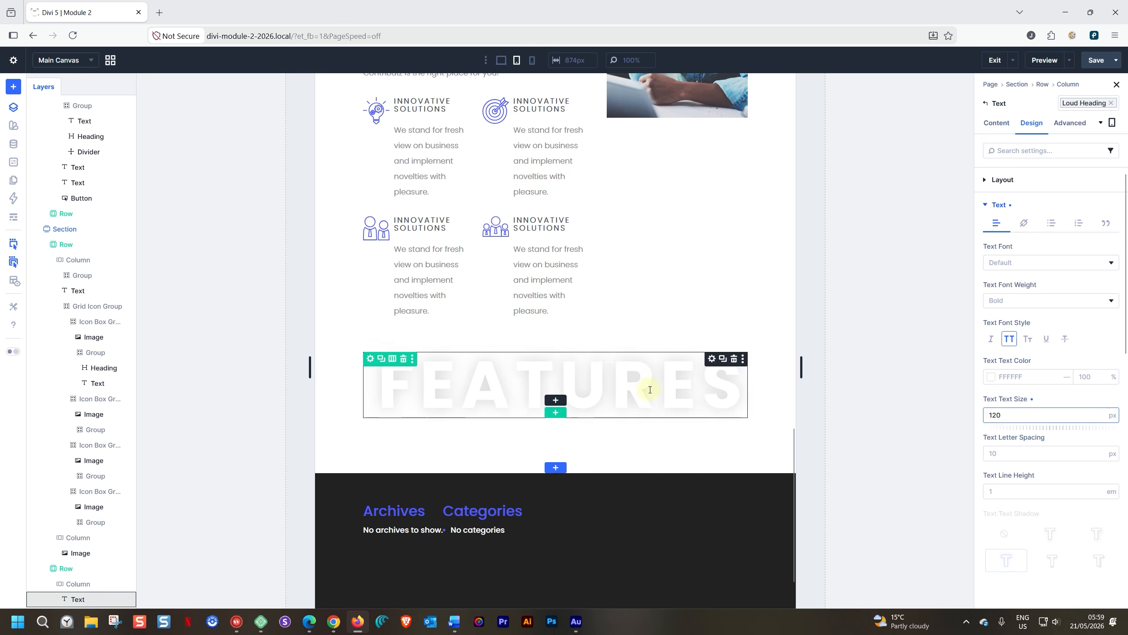
# Step: Apply the FEATURES text's current styles to the Loud Heading preset across the entire site
pyautogui.click(1080, 108)
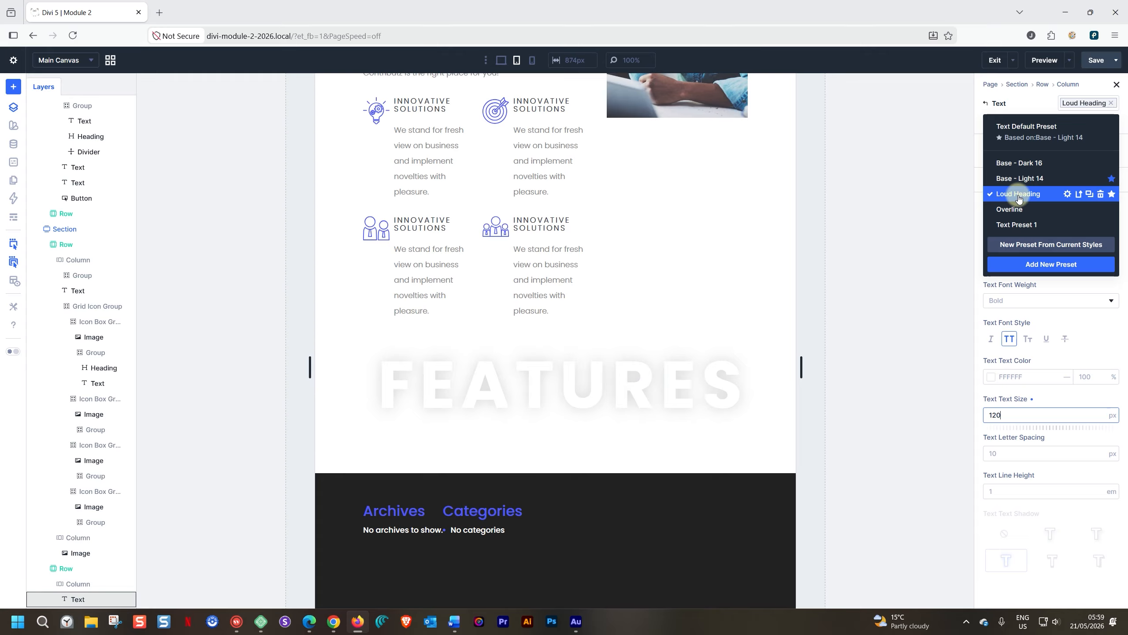
pyautogui.click(1079, 196)
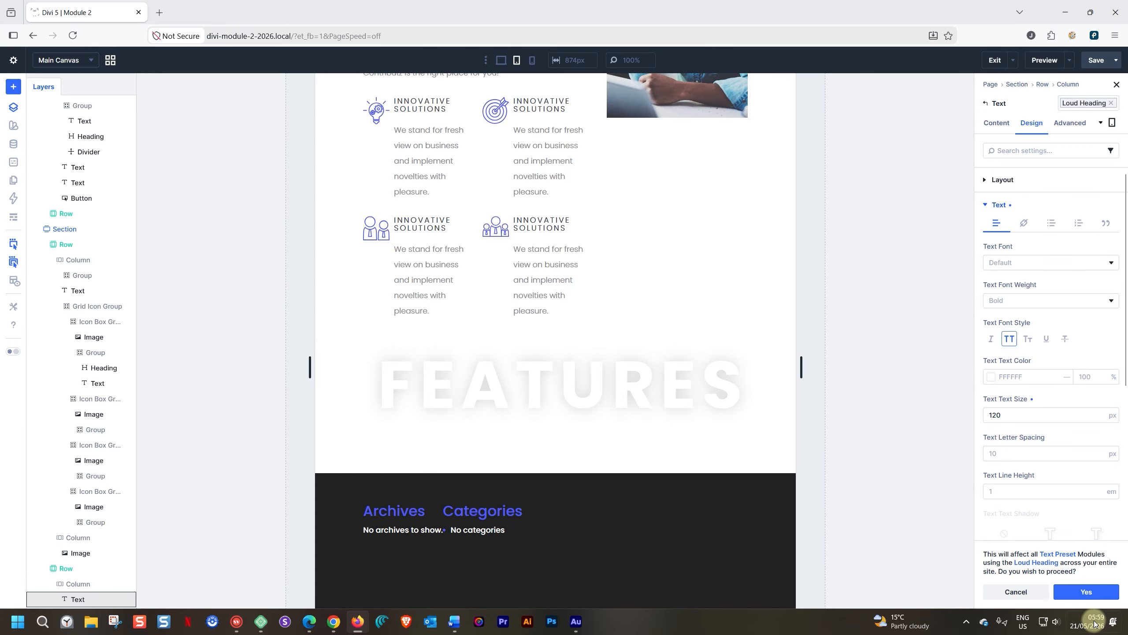
pyautogui.click(1087, 597)
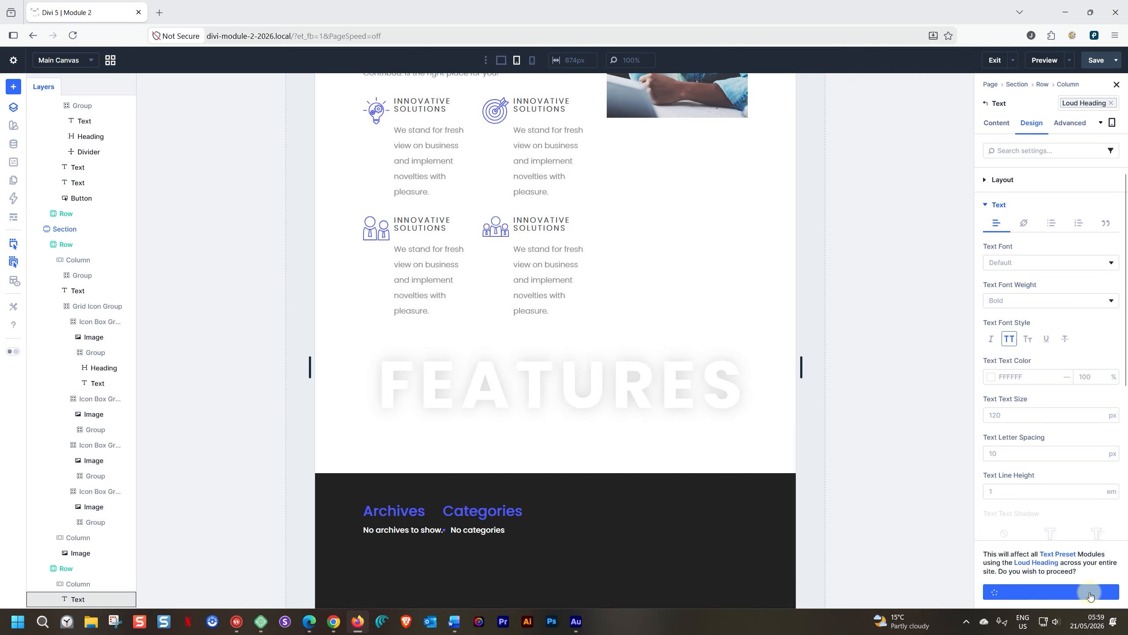
# Step: Compare the large ABOUT and FEATURES texts at tablet and phone widths, and select the ABOUT text at phone width
pyautogui.scroll(10, 660, 443)
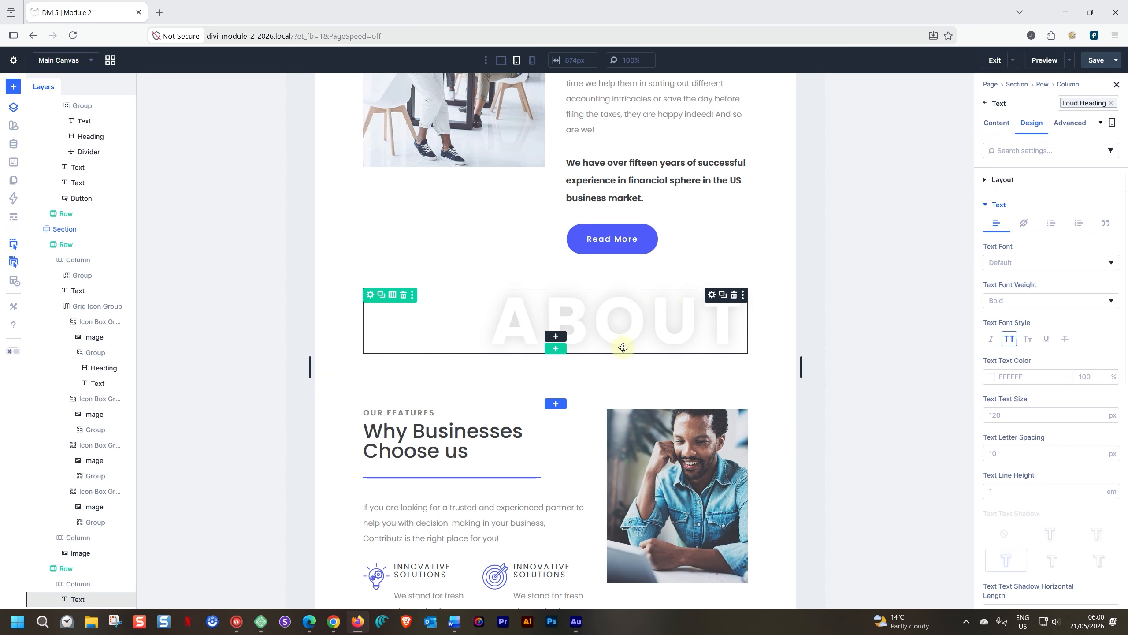
pyautogui.scroll(-8, 622, 346)
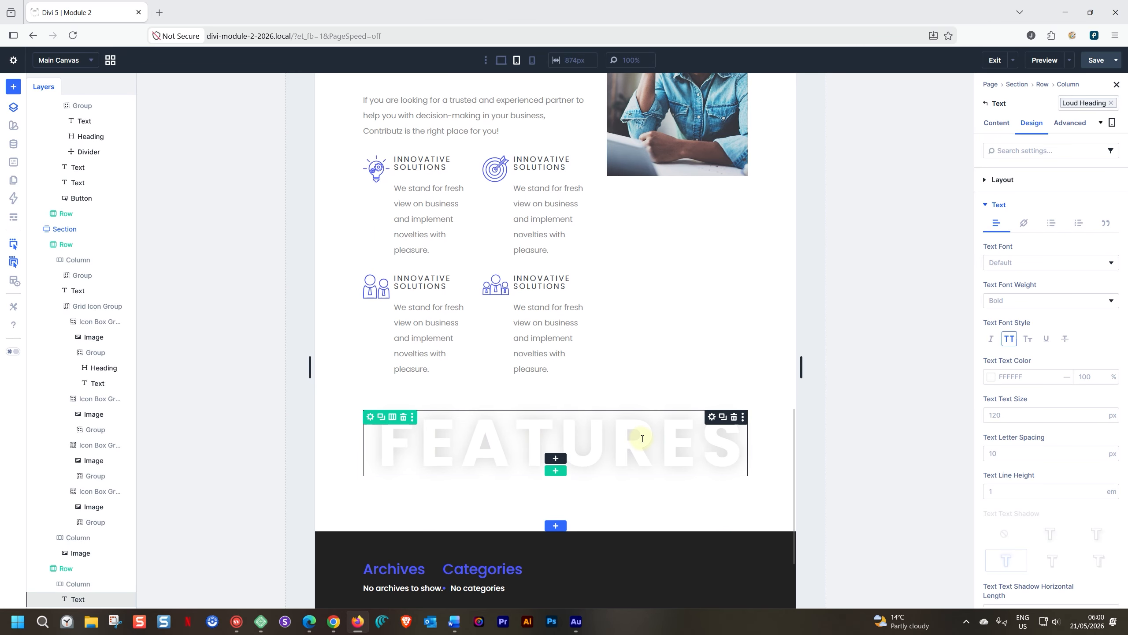
pyautogui.scroll(7, 643, 438)
pyautogui.scroll(-5, 642, 438)
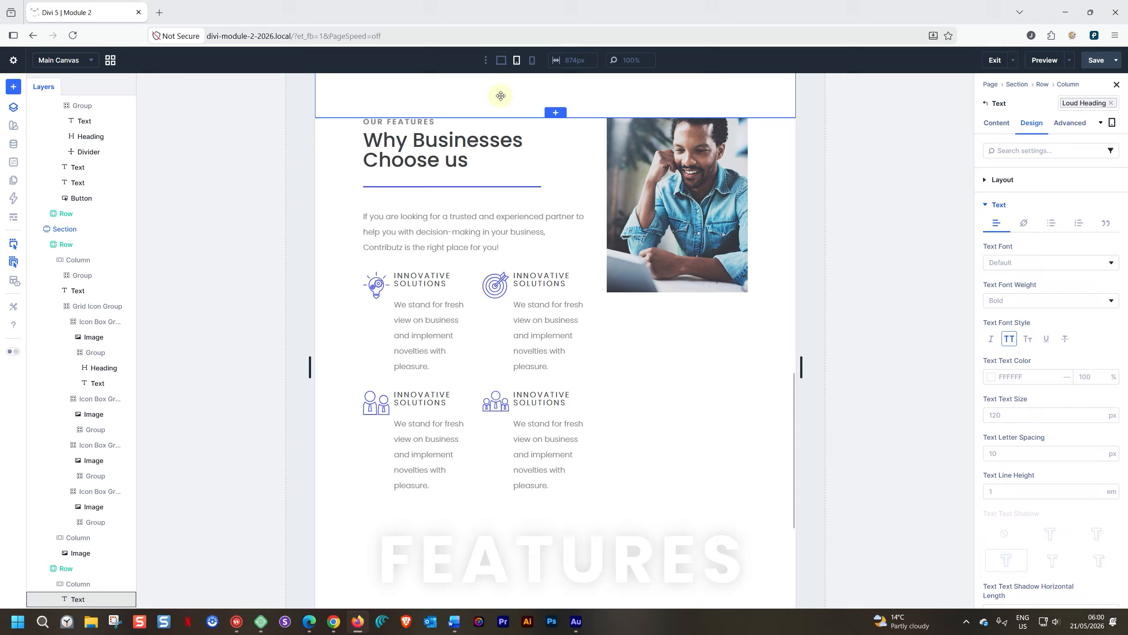
pyautogui.click(532, 62)
pyautogui.scroll(-4, 605, 200)
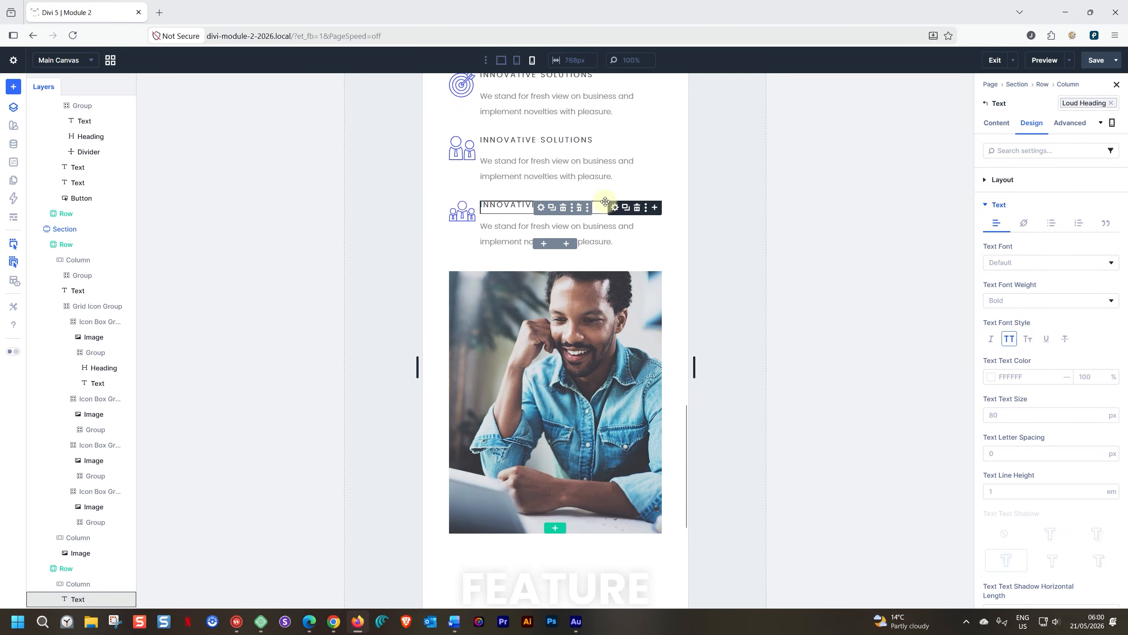
pyautogui.scroll(-2, 602, 218)
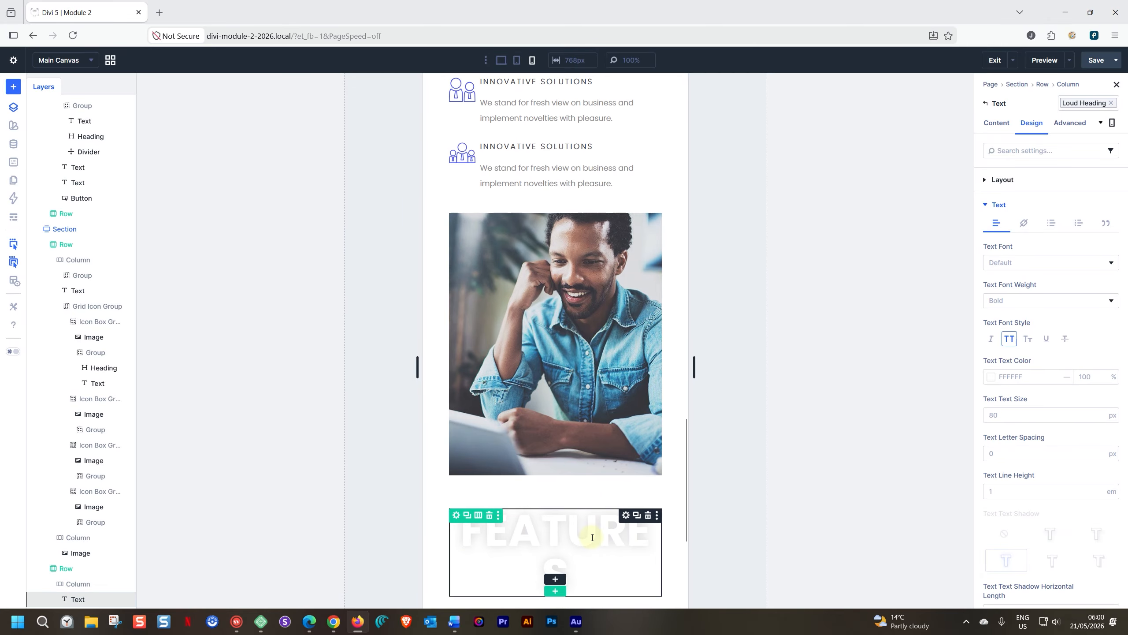
pyautogui.scroll(10, 591, 538)
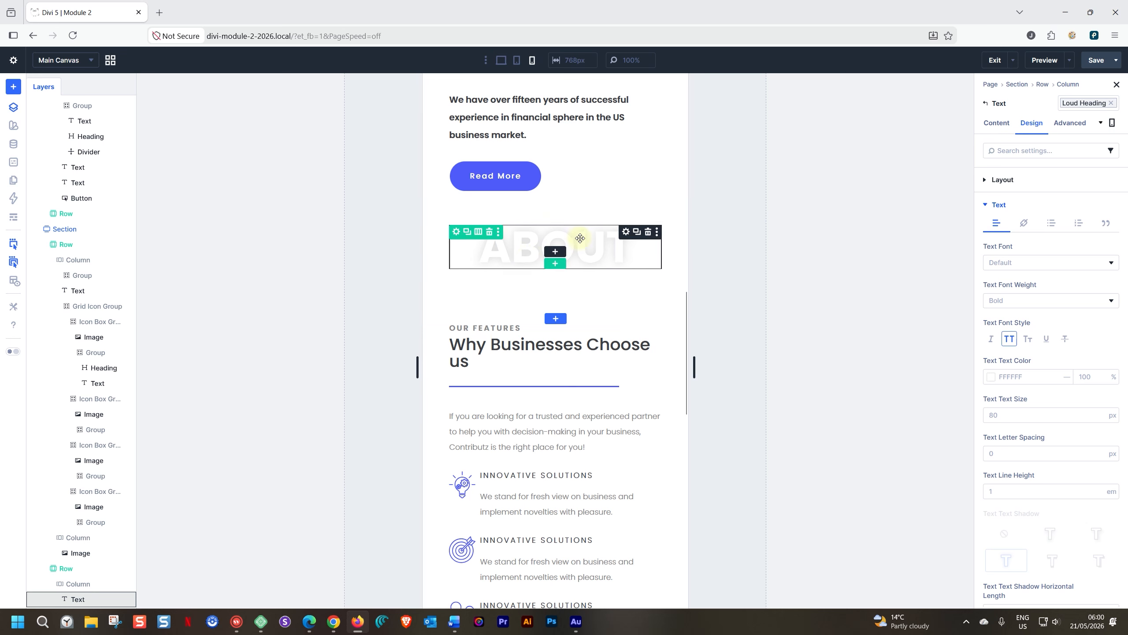
pyautogui.click(594, 241)
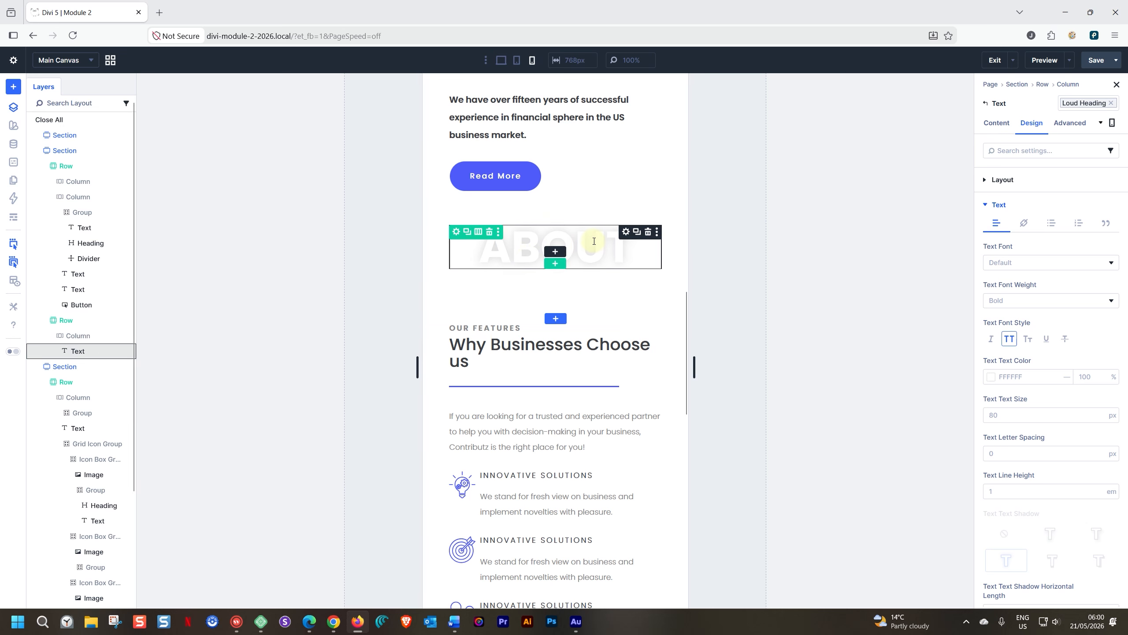
# Step: Set the text size of the large FEATURES text to 70 px at phone width
pyautogui.scroll(-10, 594, 241)
pyautogui.click(587, 412)
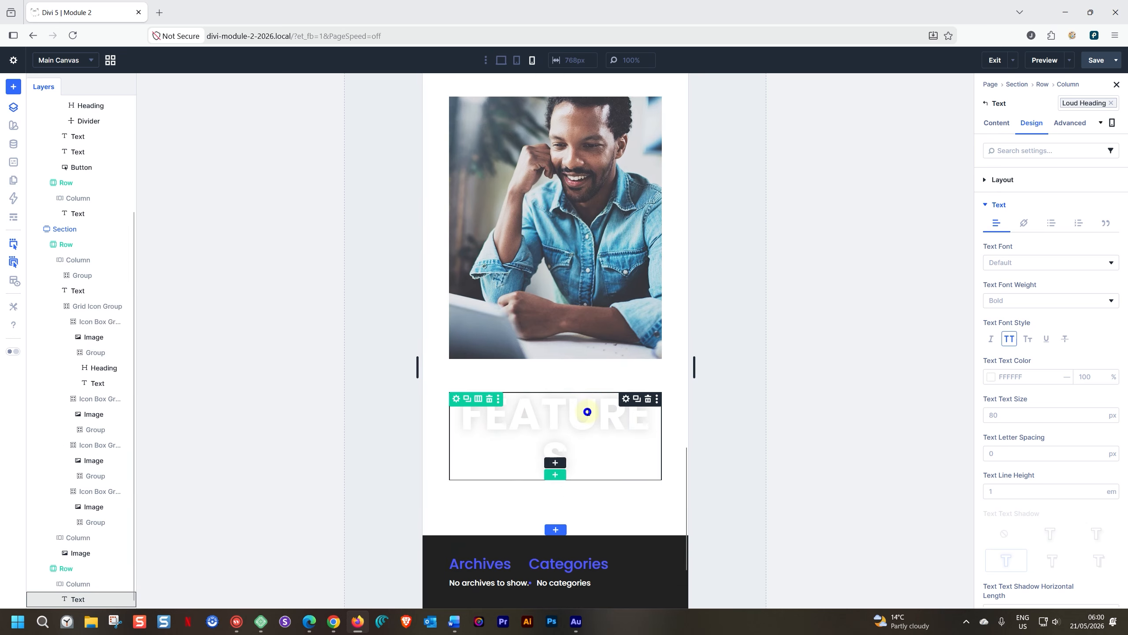
pyautogui.click(995, 415)
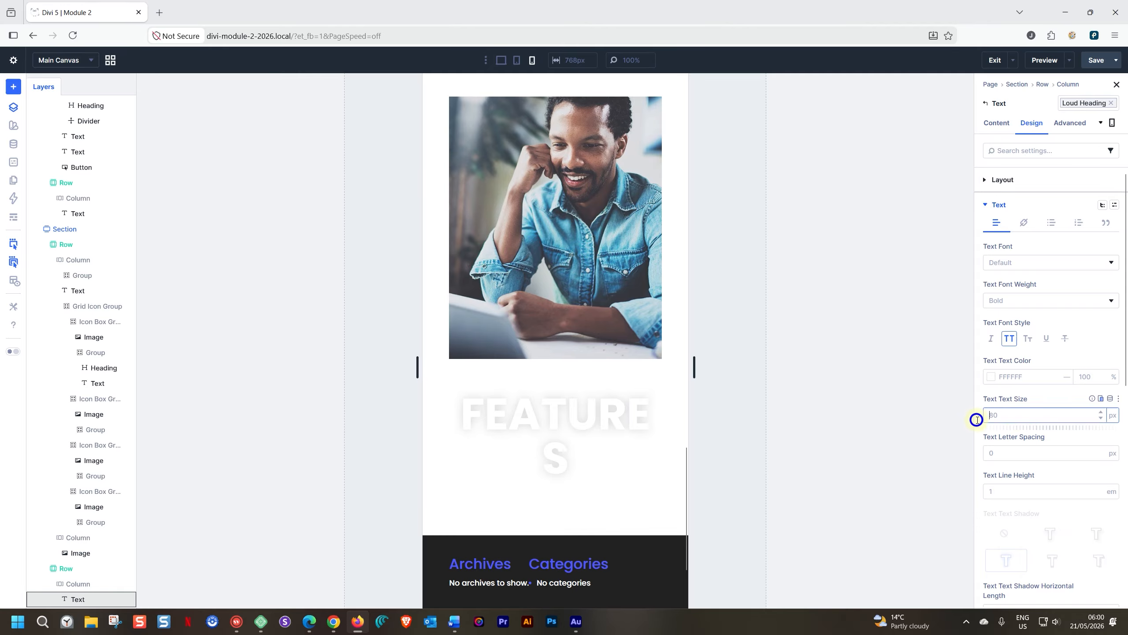
pyautogui.write('70')
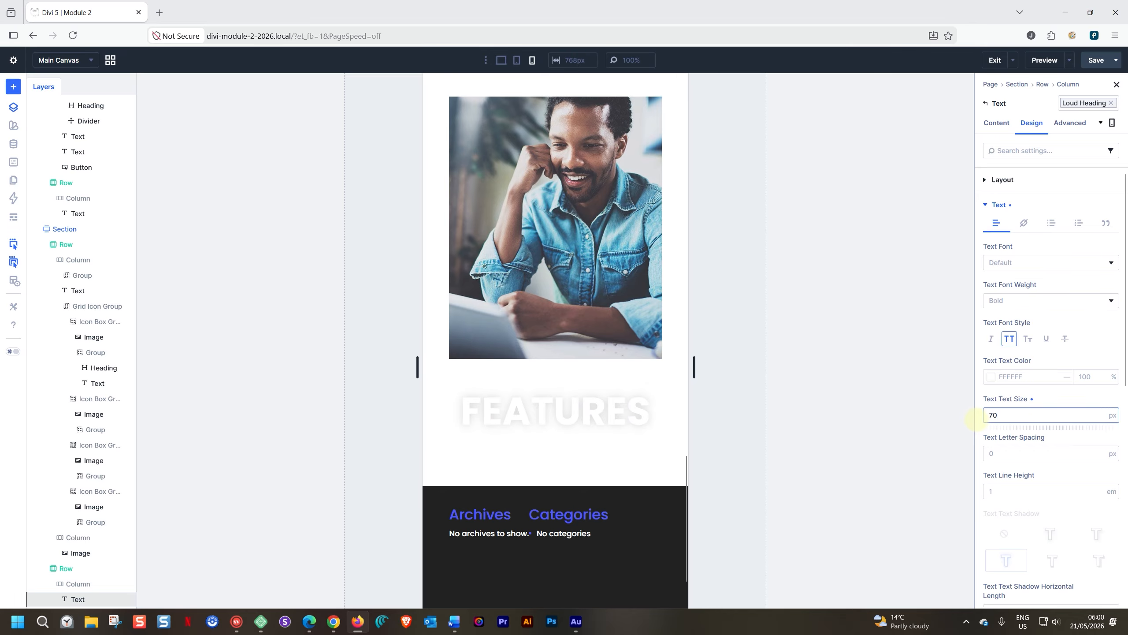
# Step: Apply the FEATURES text's phone-width styles to the Loud Heading preset across the entire site and check the ABOUT text and features section
pyautogui.click(1088, 106)
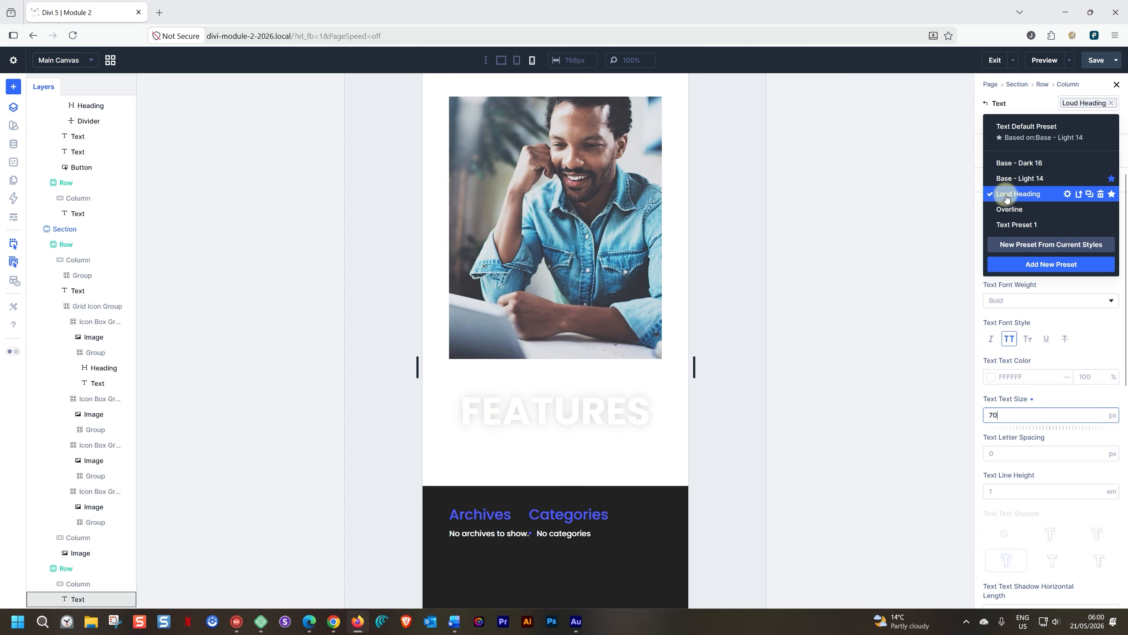
pyautogui.click(1080, 196)
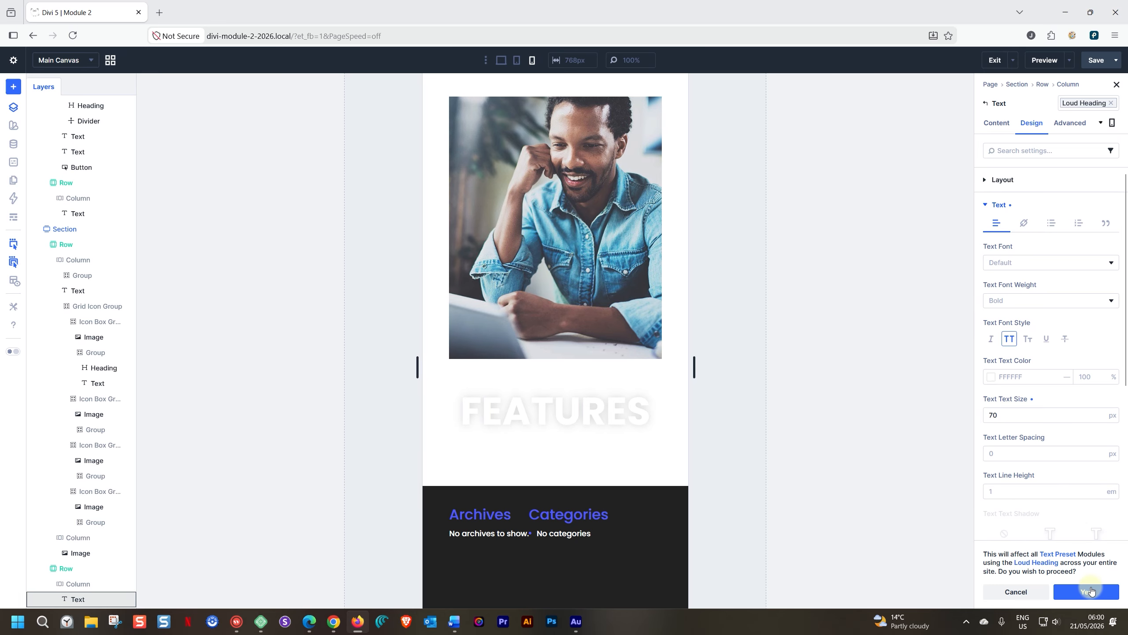
pyautogui.click(1090, 587)
pyautogui.scroll(12, 580, 327)
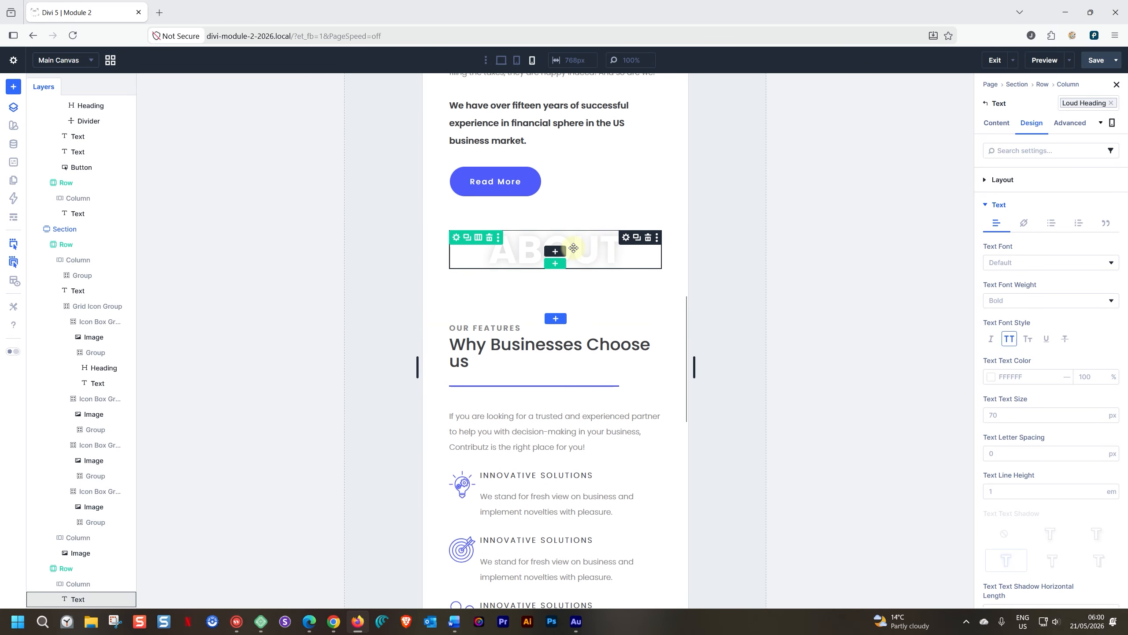
pyautogui.scroll(10, 573, 254)
pyautogui.scroll(-12, 573, 255)
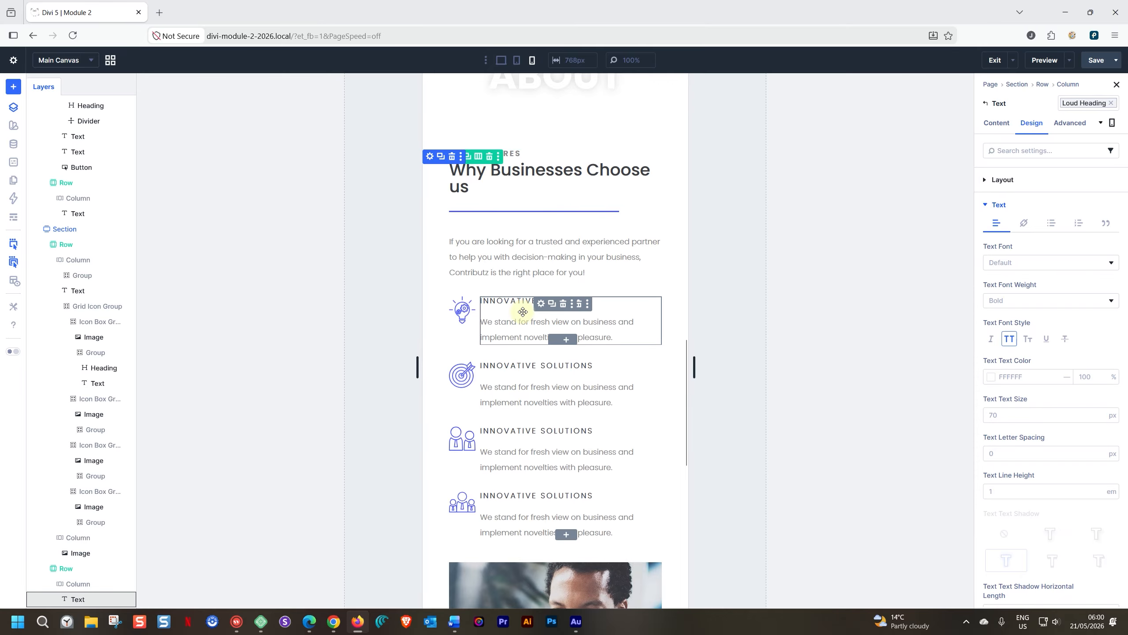
pyautogui.scroll(-5, 519, 310)
pyautogui.scroll(6, 522, 312)
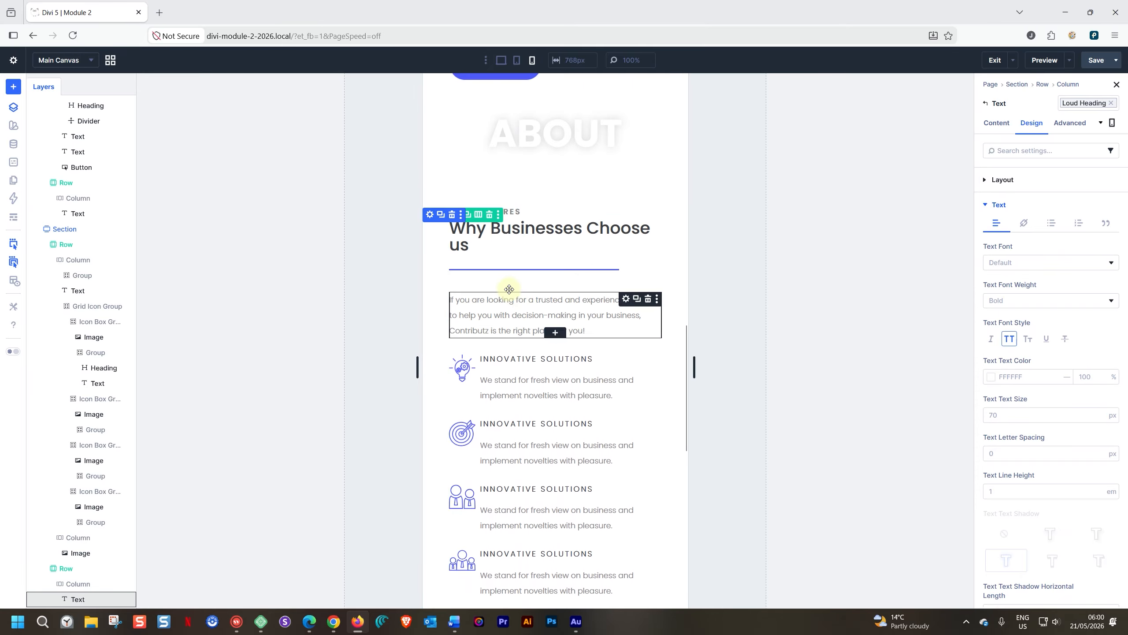
# Step: At desktop width, correct the features section's heading text to "Why Businesses Choose Us"
pyautogui.click(501, 60)
pyautogui.click(514, 177)
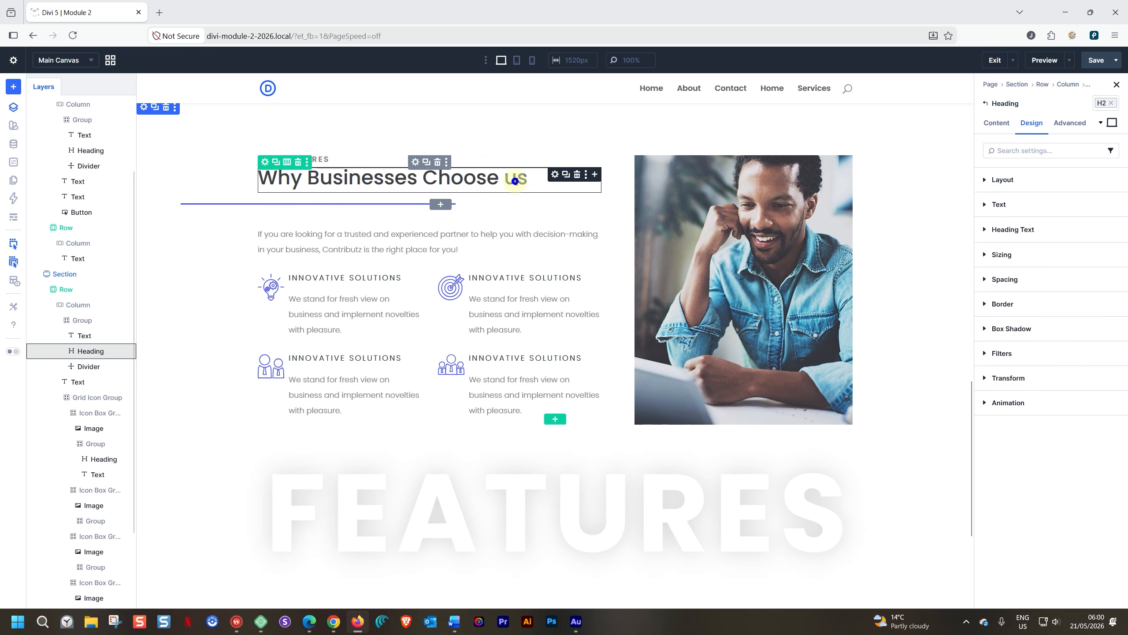
pyautogui.click(518, 179)
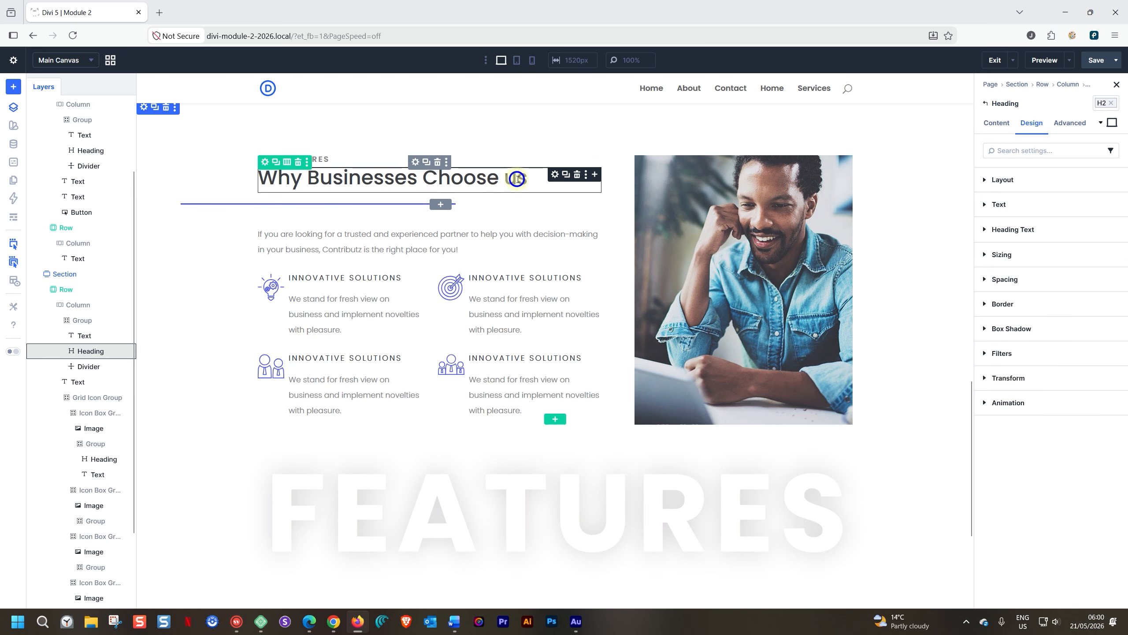
pyautogui.click(517, 180)
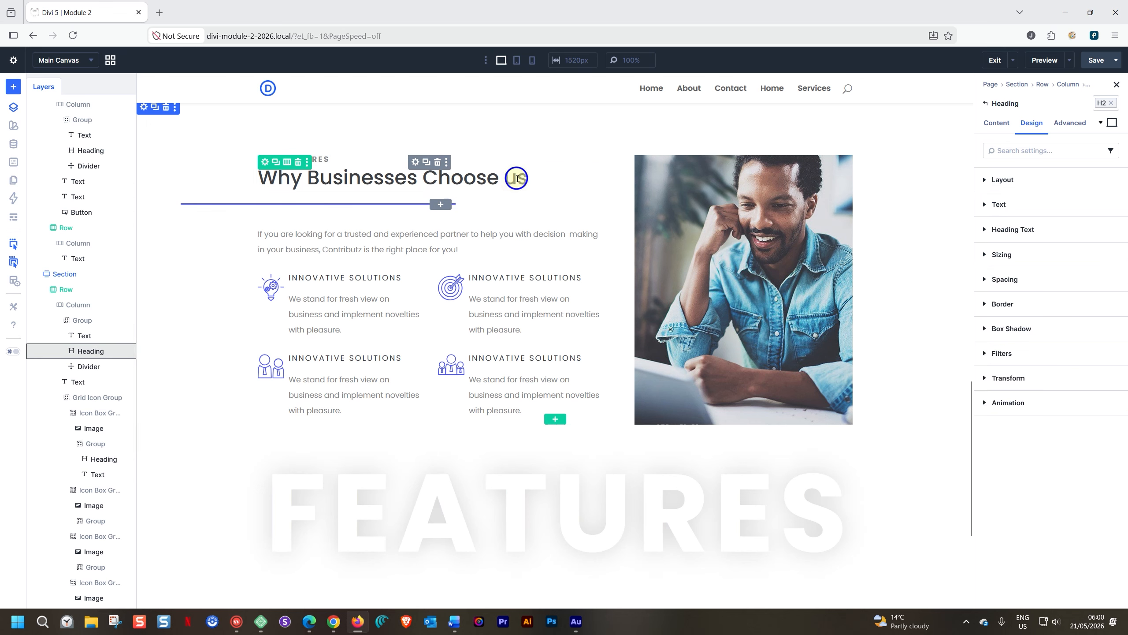
pyautogui.click(996, 122)
pyautogui.click(984, 179)
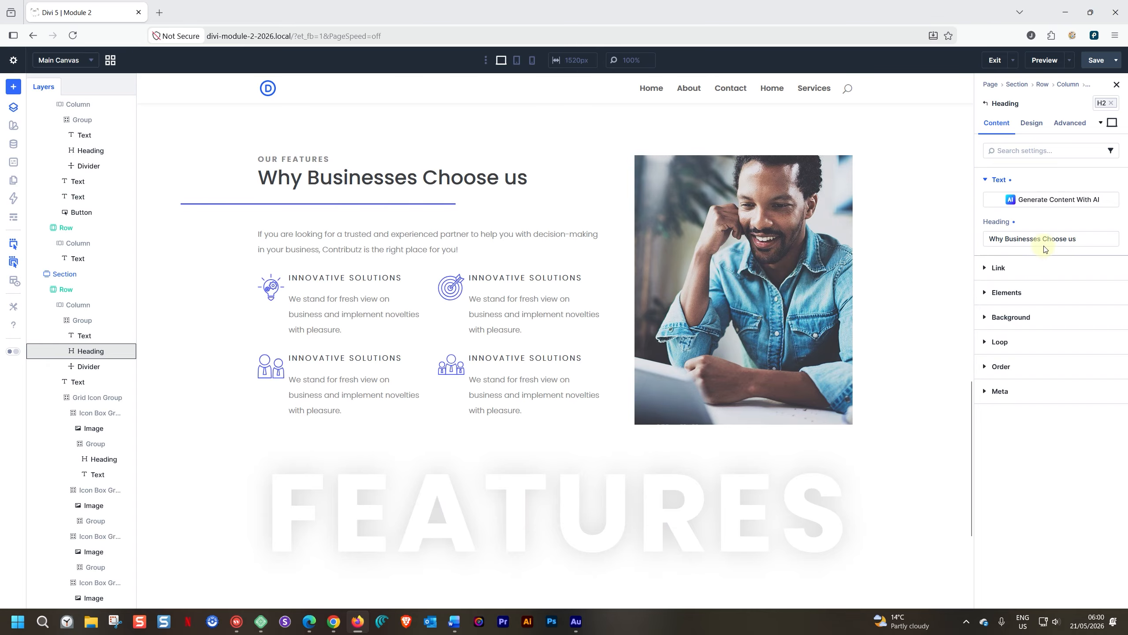
pyautogui.click(1067, 239)
pyautogui.press('BackSpace')
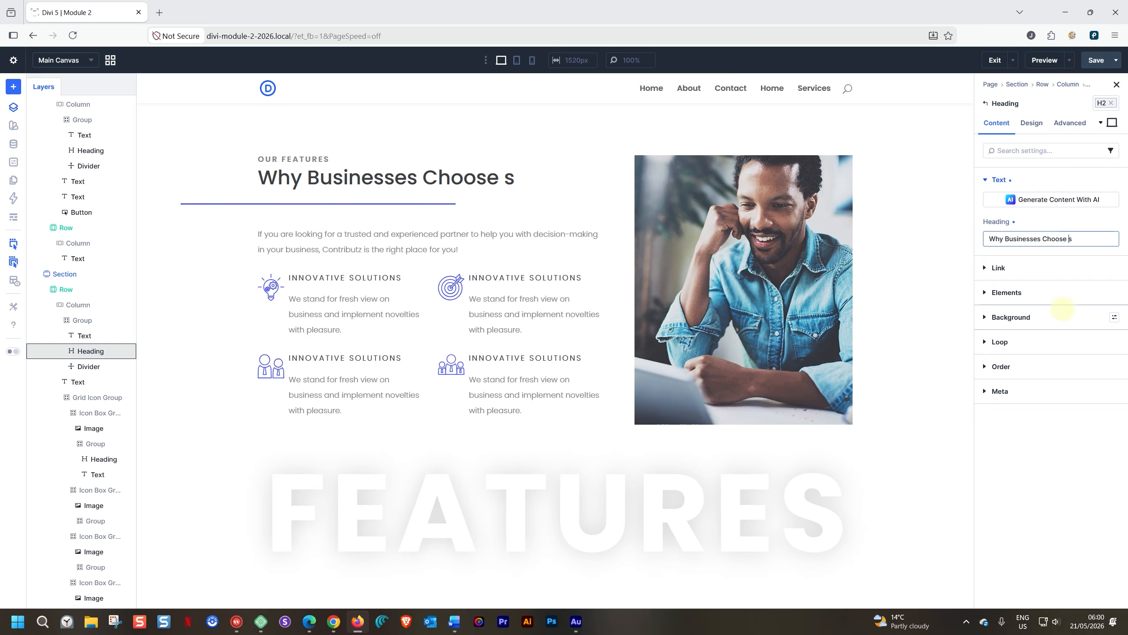
pyautogui.write('U')
pyautogui.click(919, 240)
# Step: Preview the page on the front end and examine the features section's icon box grid and FEATURES text
pyautogui.moveTo(1045, 60)
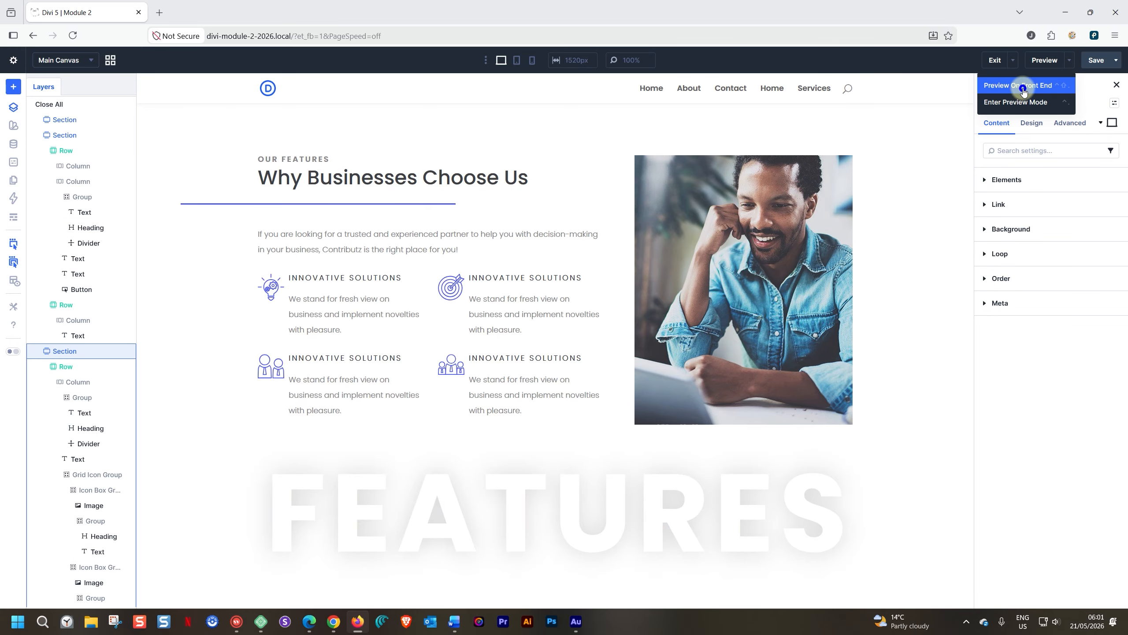
pyautogui.click(1024, 91)
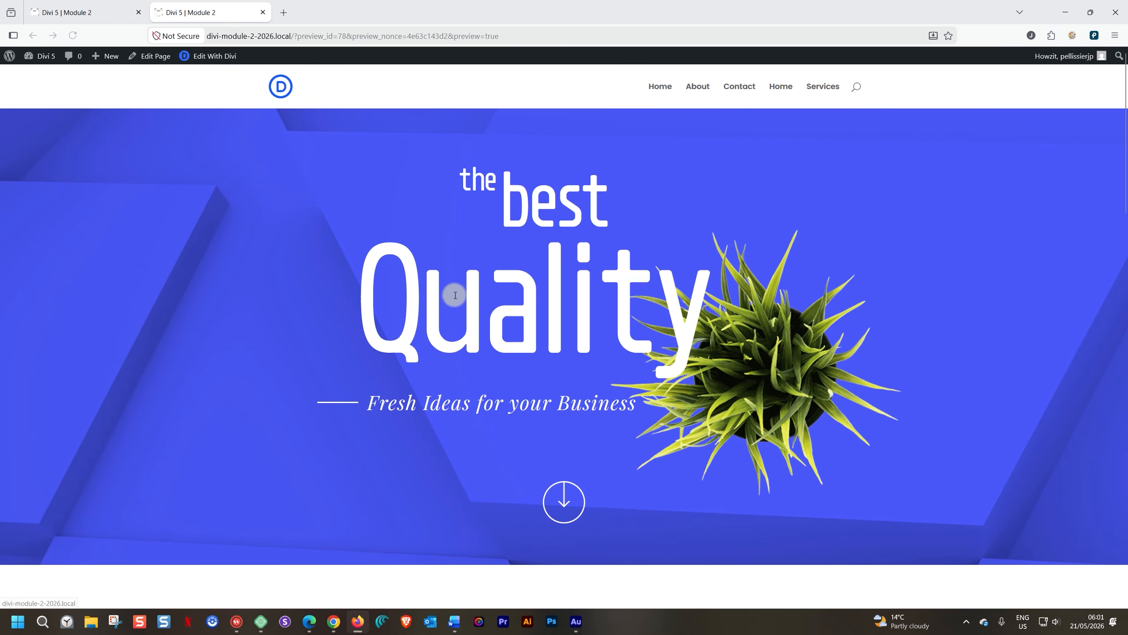
pyautogui.scroll(-15, 455, 295)
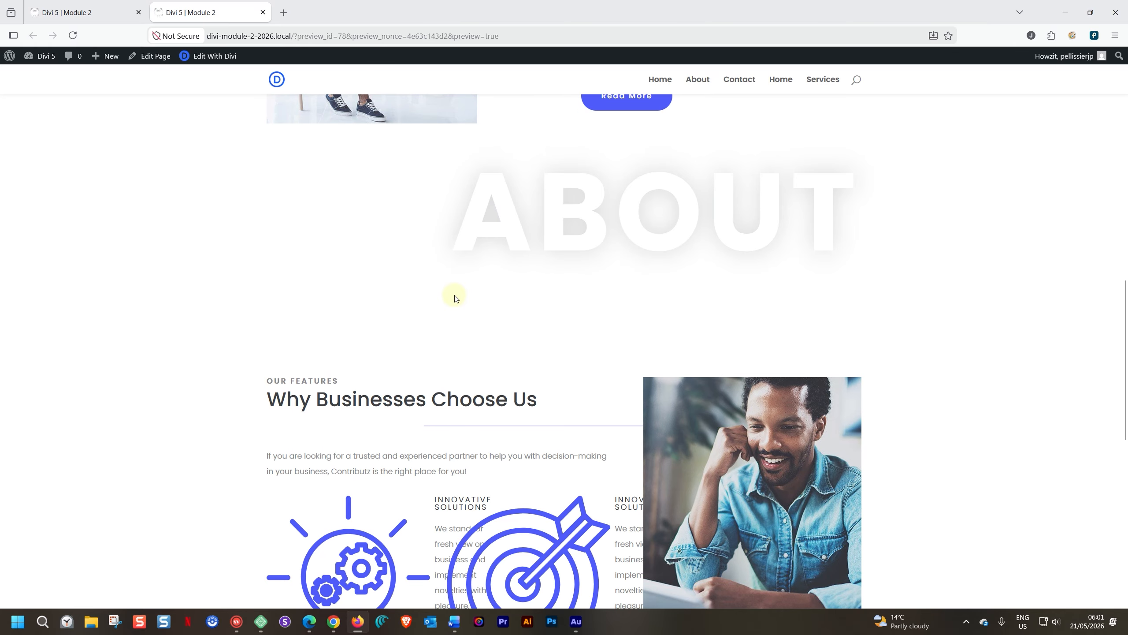
pyautogui.scroll(-5, 455, 295)
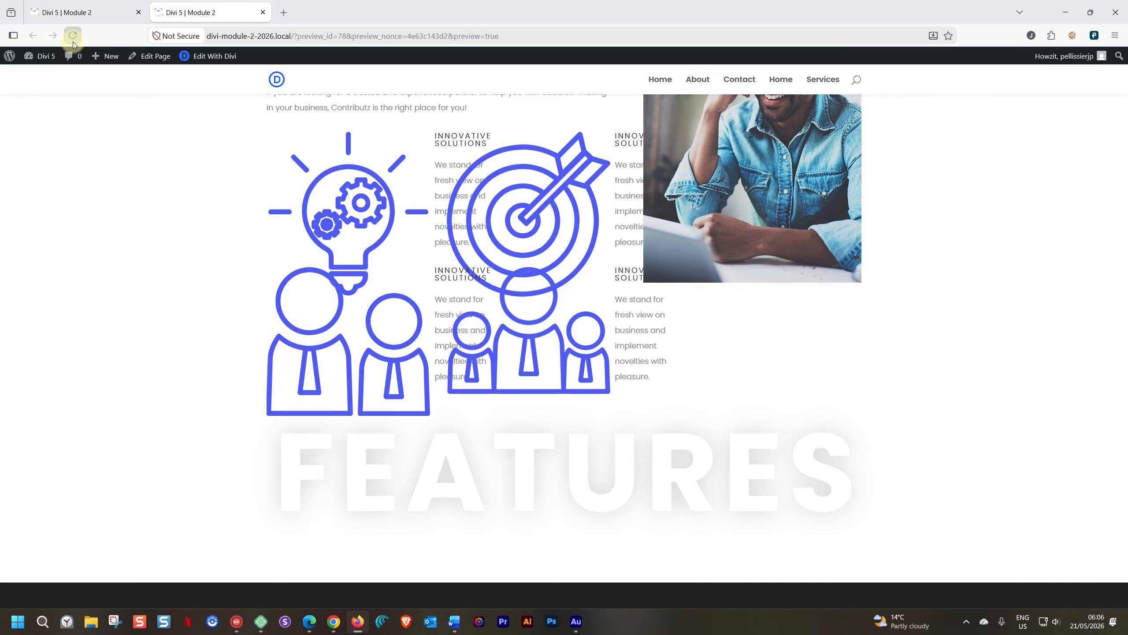
# Step: Return to the page builder and insert a row with two equal columns below the FEATURES text
pyautogui.click(89, 11)
pyautogui.scroll(-4, 589, 182)
pyautogui.scroll(-3, 587, 222)
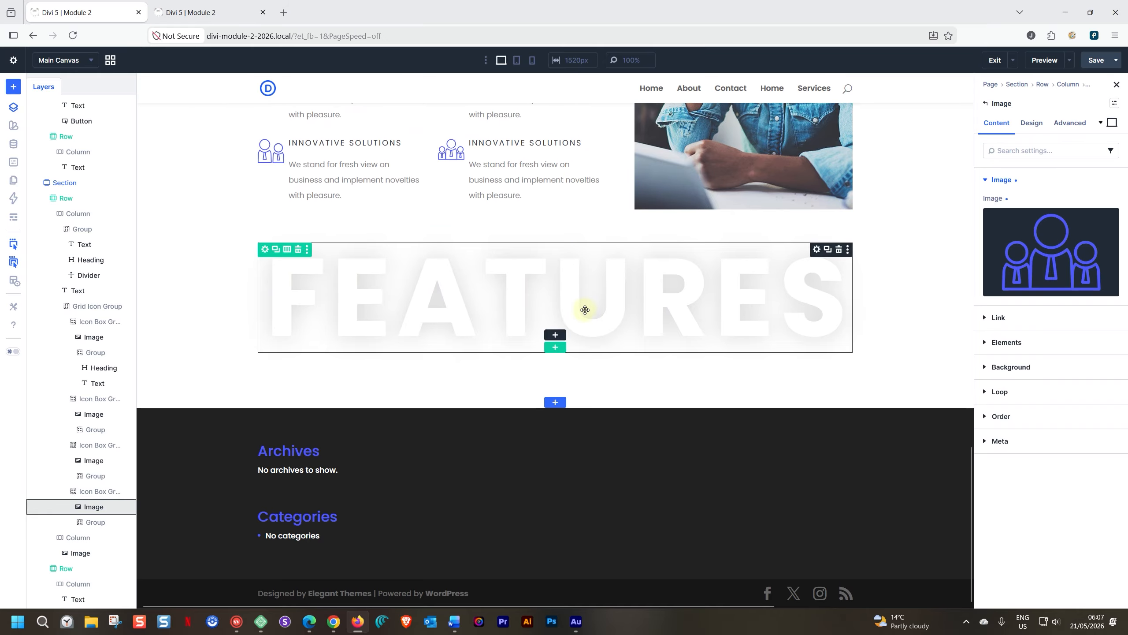
pyautogui.click(557, 349)
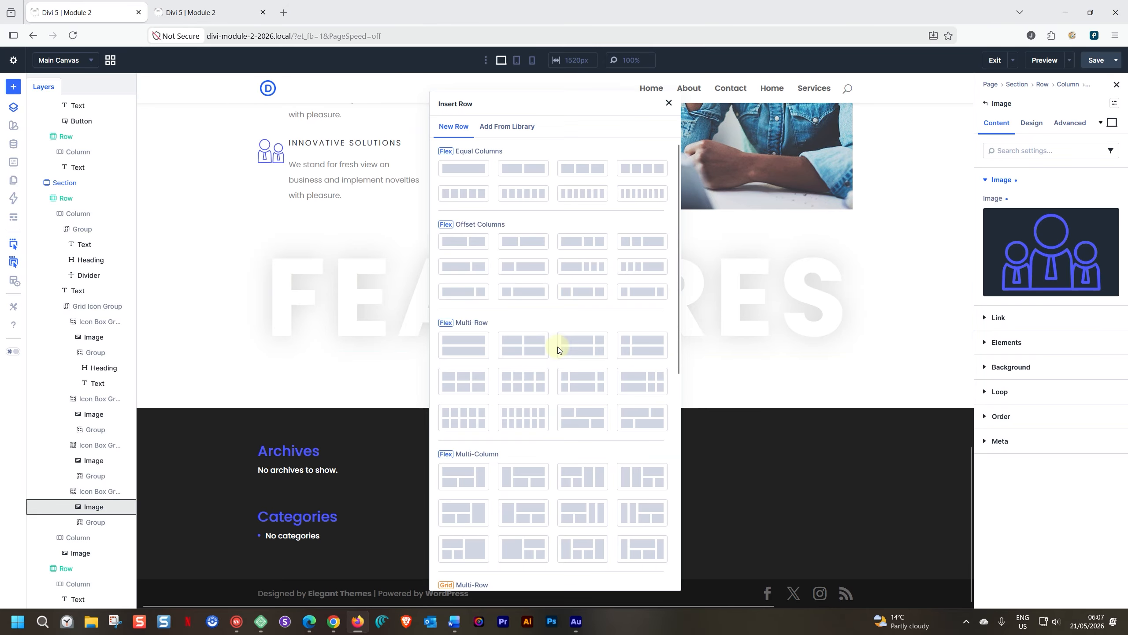
pyautogui.click(533, 172)
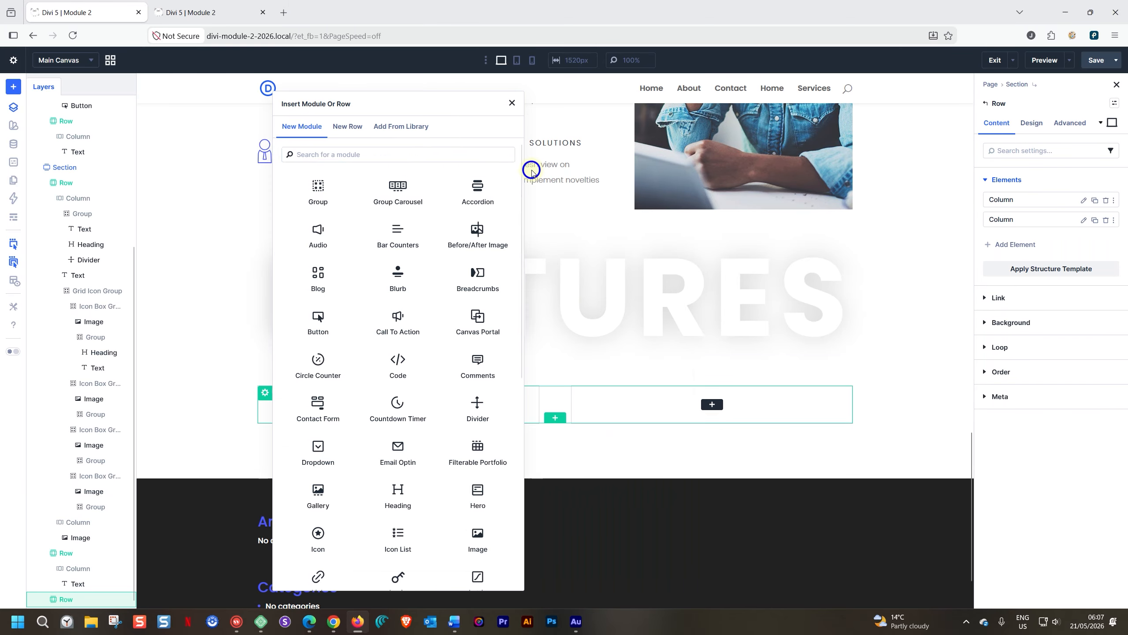
# Step: Add an Image module to the second column of the new row
pyautogui.click(719, 406)
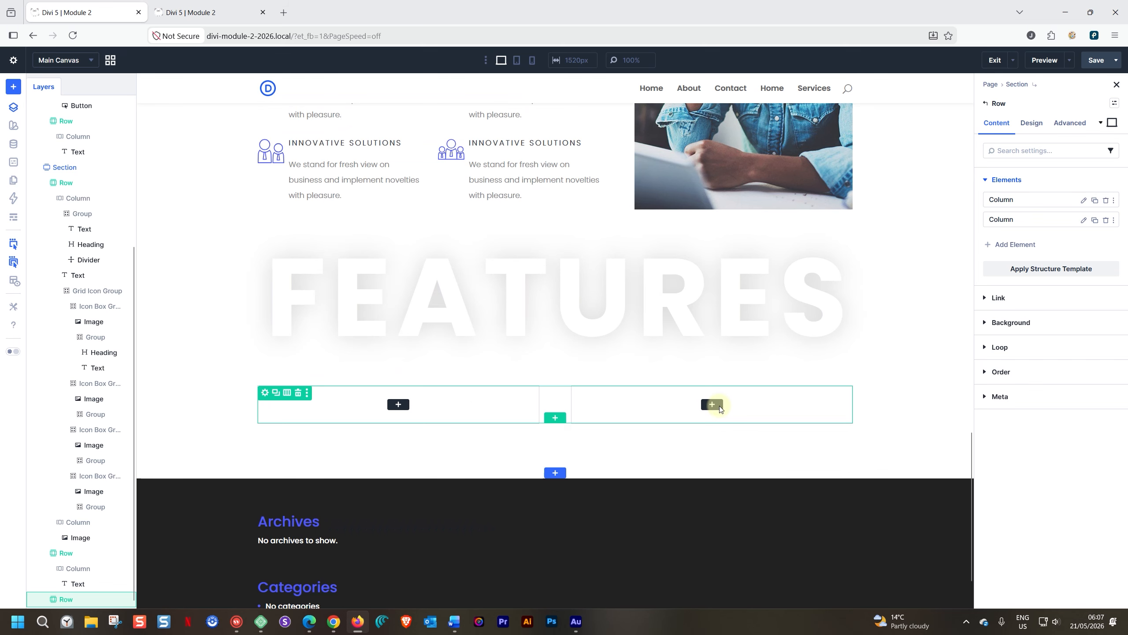
pyautogui.click(719, 406)
pyautogui.write('image')
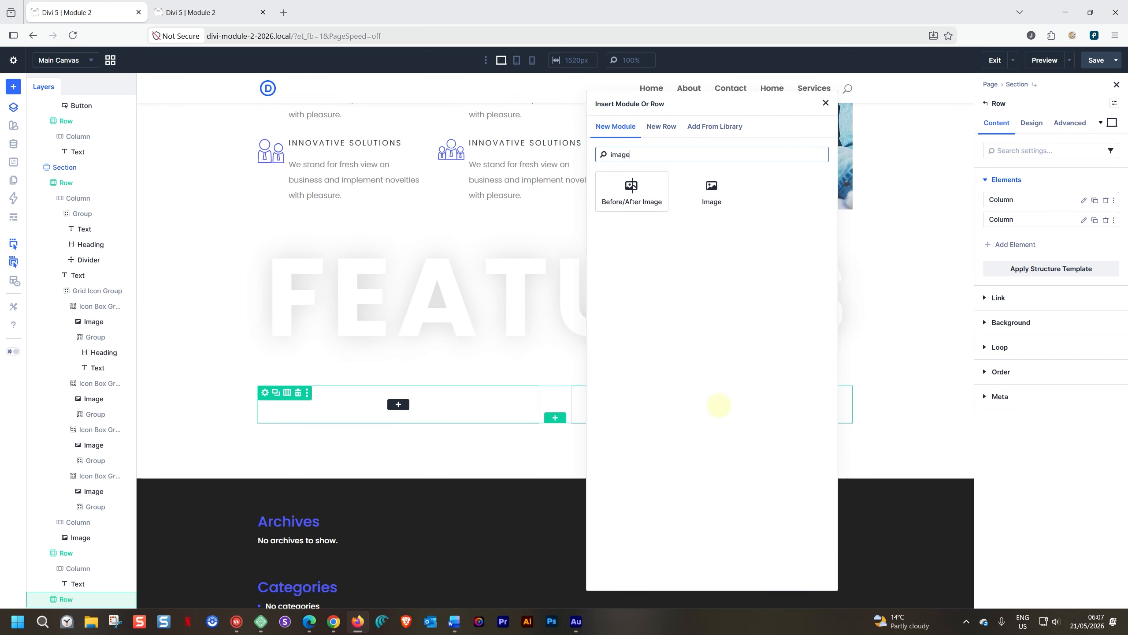
pyautogui.click(711, 192)
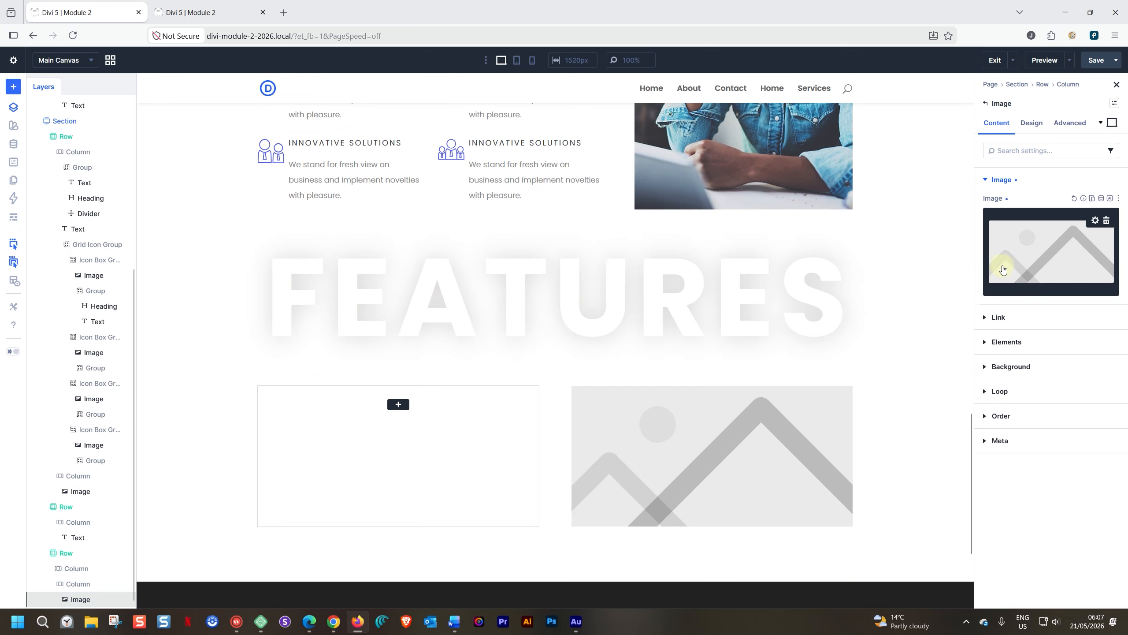
# Step: Try the skin1-single-service-img2 picture in the new Image module and remove it again
pyautogui.click(1031, 241)
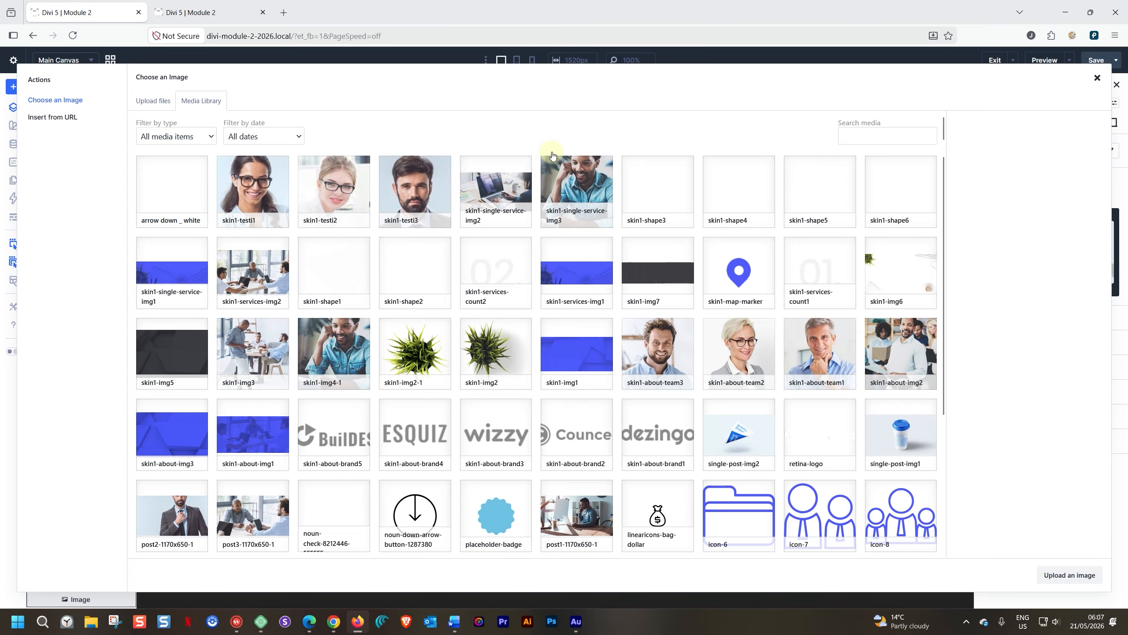
pyautogui.click(500, 178)
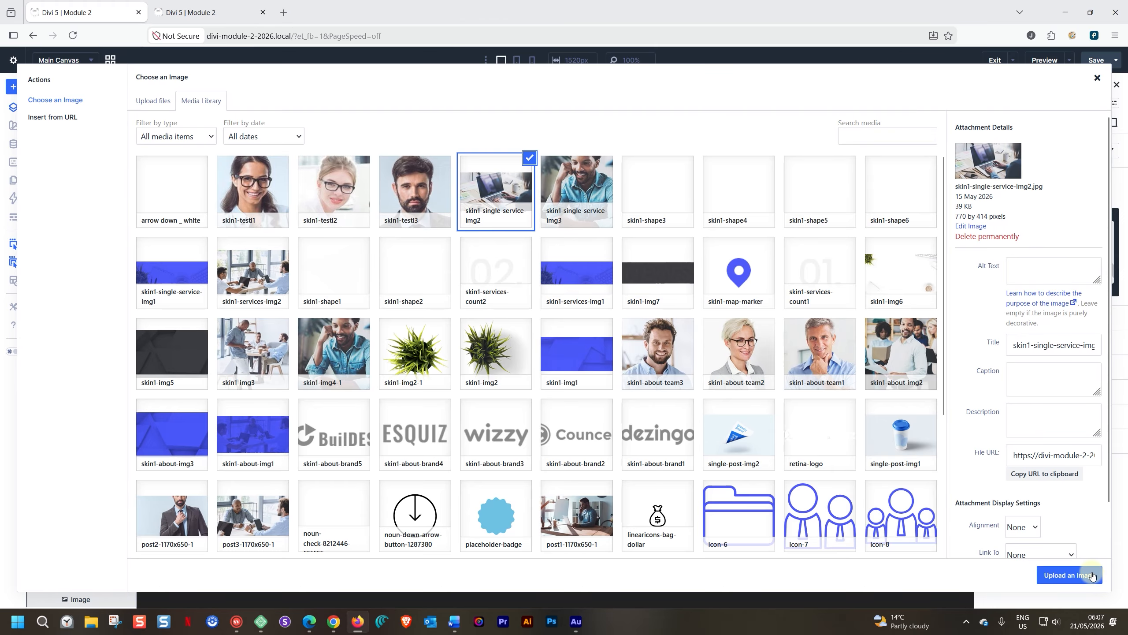
pyautogui.click(1091, 575)
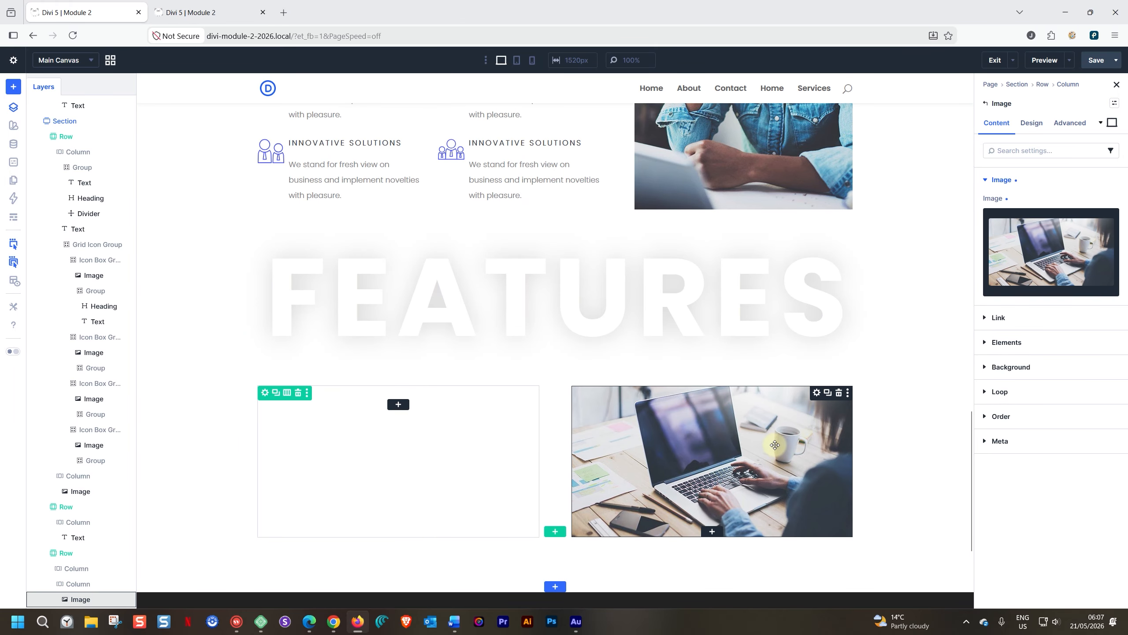
pyautogui.click(1100, 226)
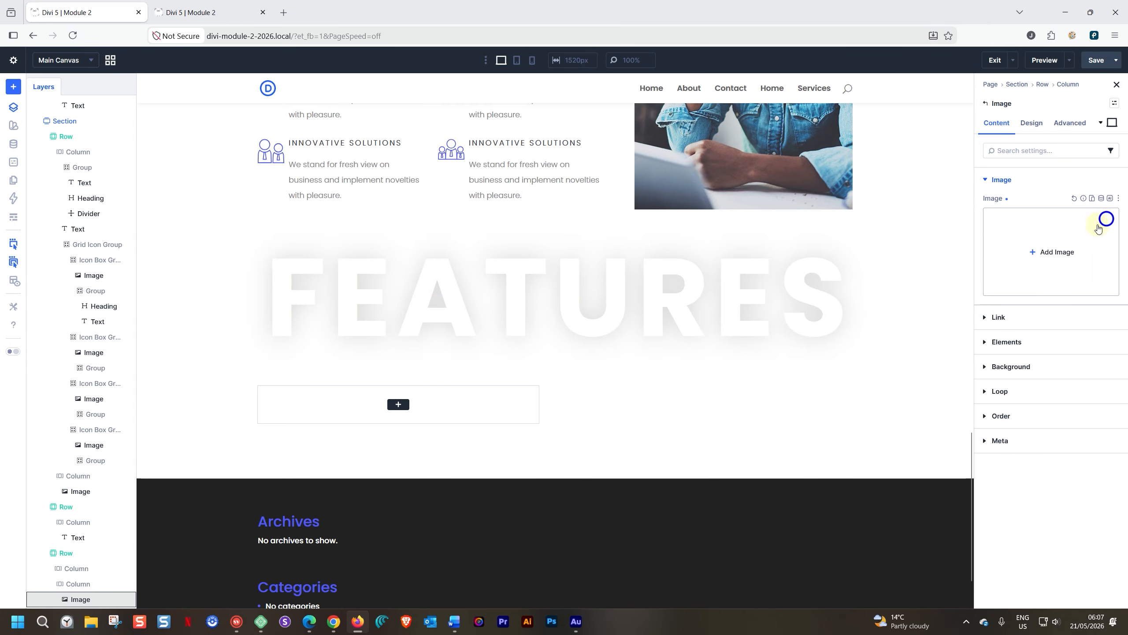
# Step: Use the icon-6 folder graphic from the media library as the new Image module's picture
pyautogui.click(1052, 251)
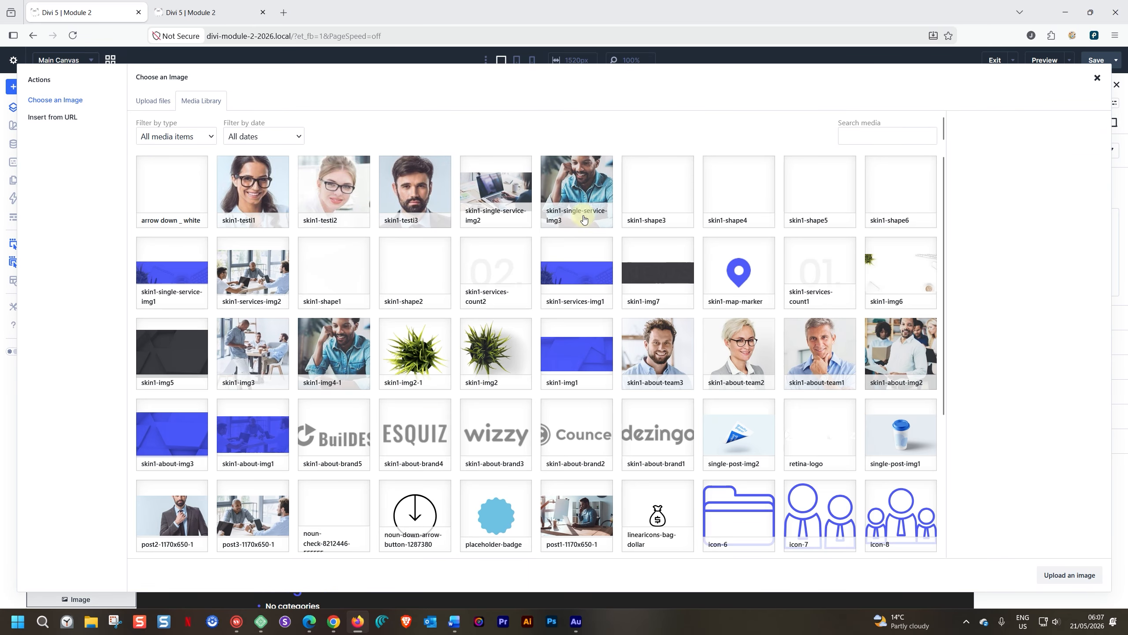
pyautogui.scroll(-5, 680, 414)
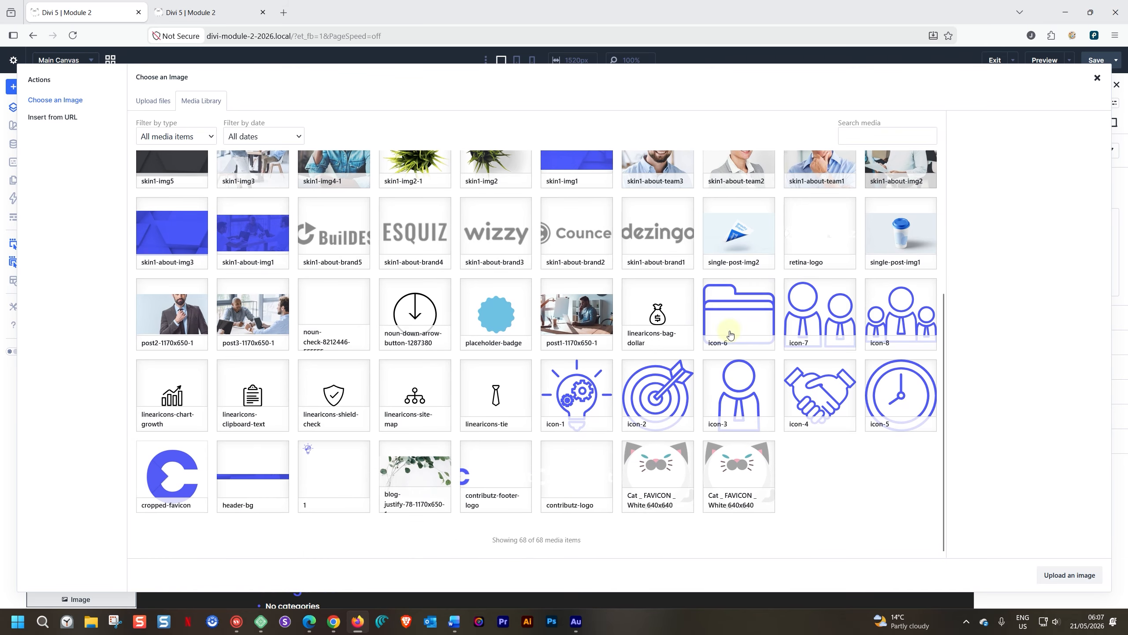
pyautogui.click(759, 307)
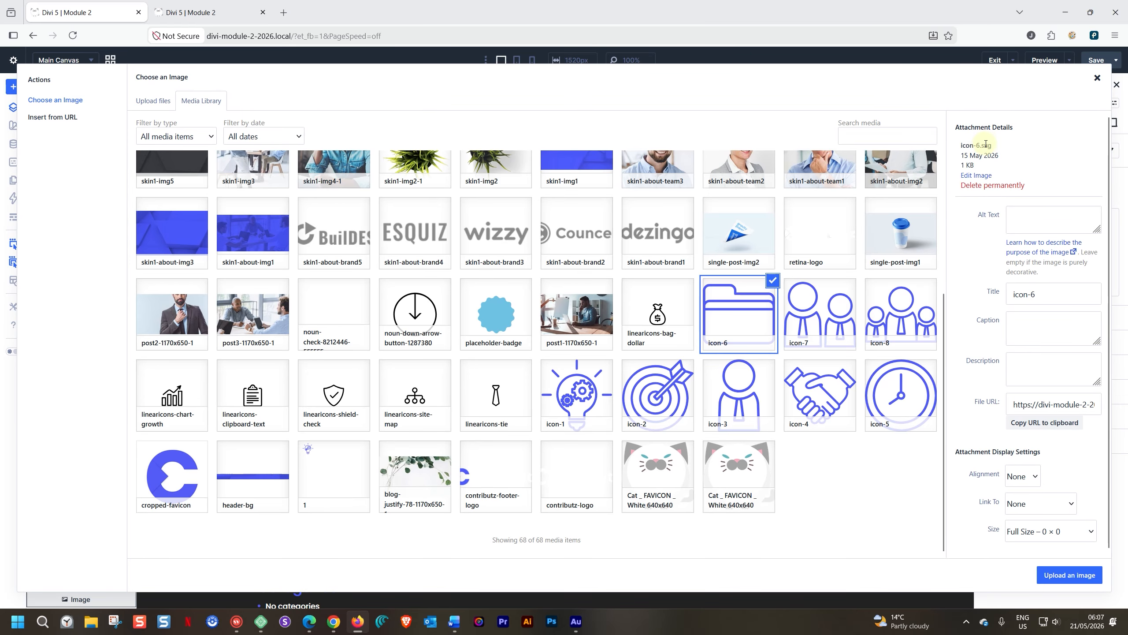
pyautogui.click(1064, 575)
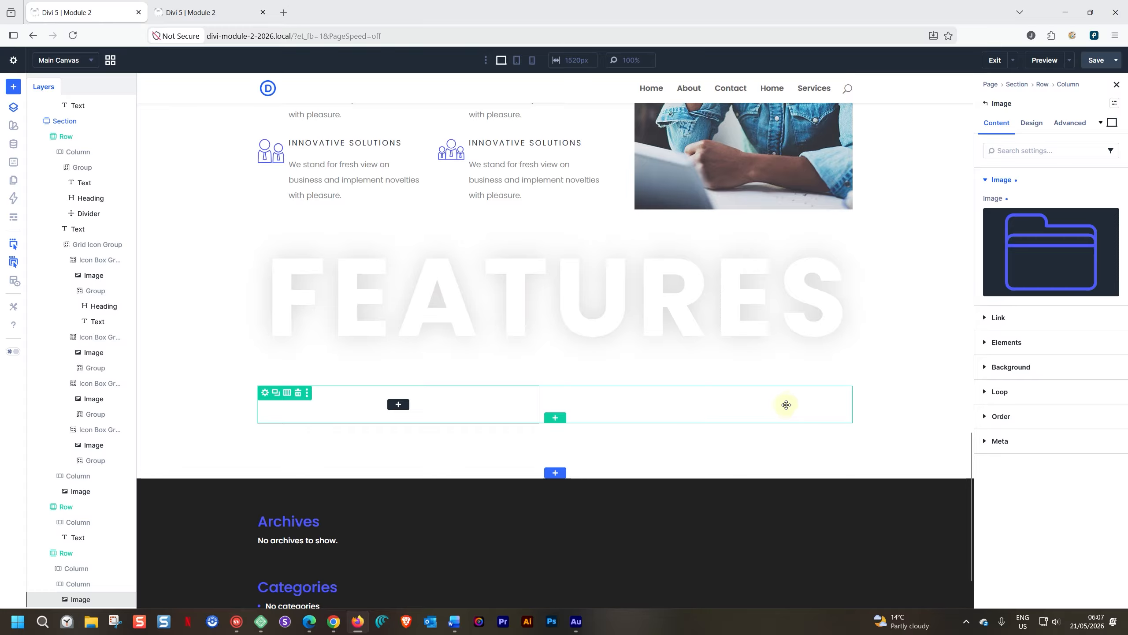
# Step: Set the folder icon image's width to 48 px
pyautogui.click(1032, 123)
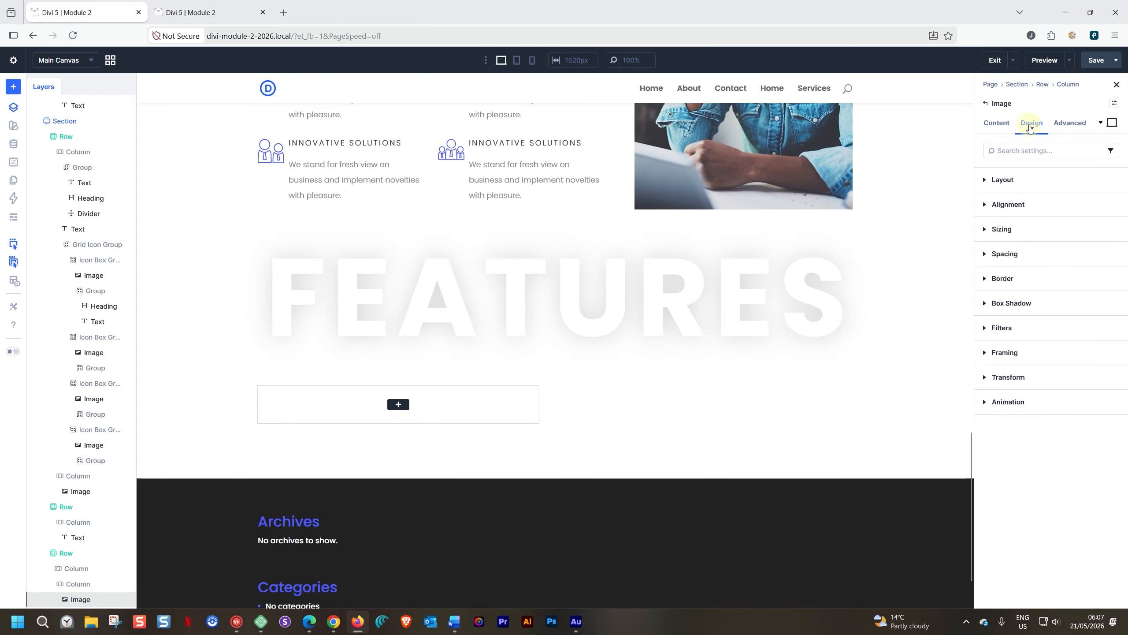
pyautogui.click(990, 229)
pyautogui.click(1006, 334)
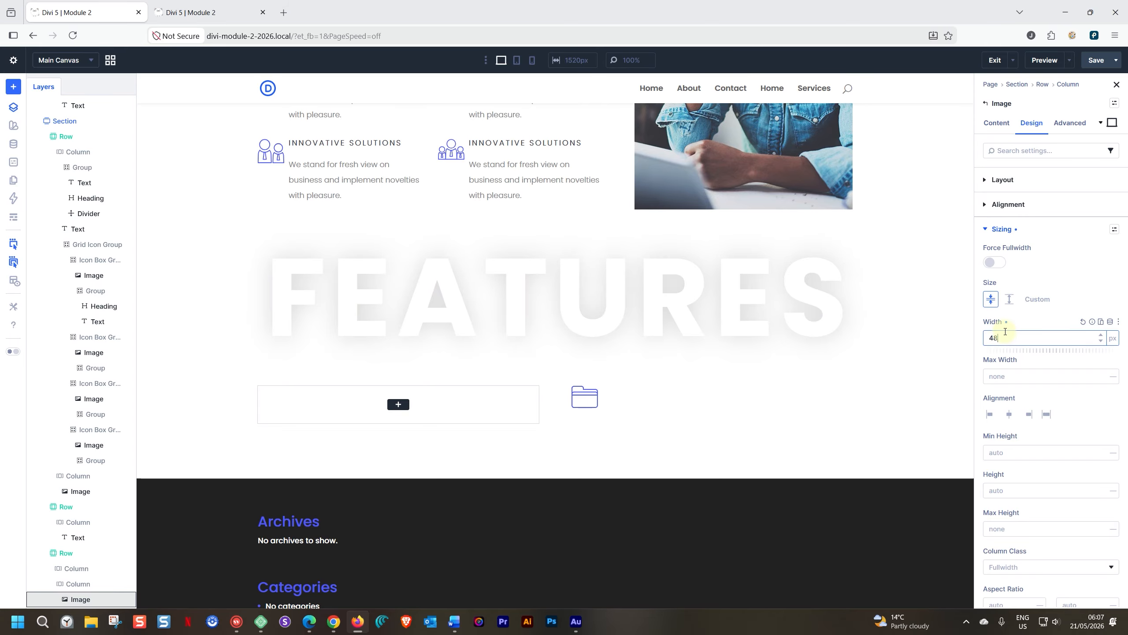
# Step: Save the page and reload its front-end preview
pyautogui.click(1093, 63)
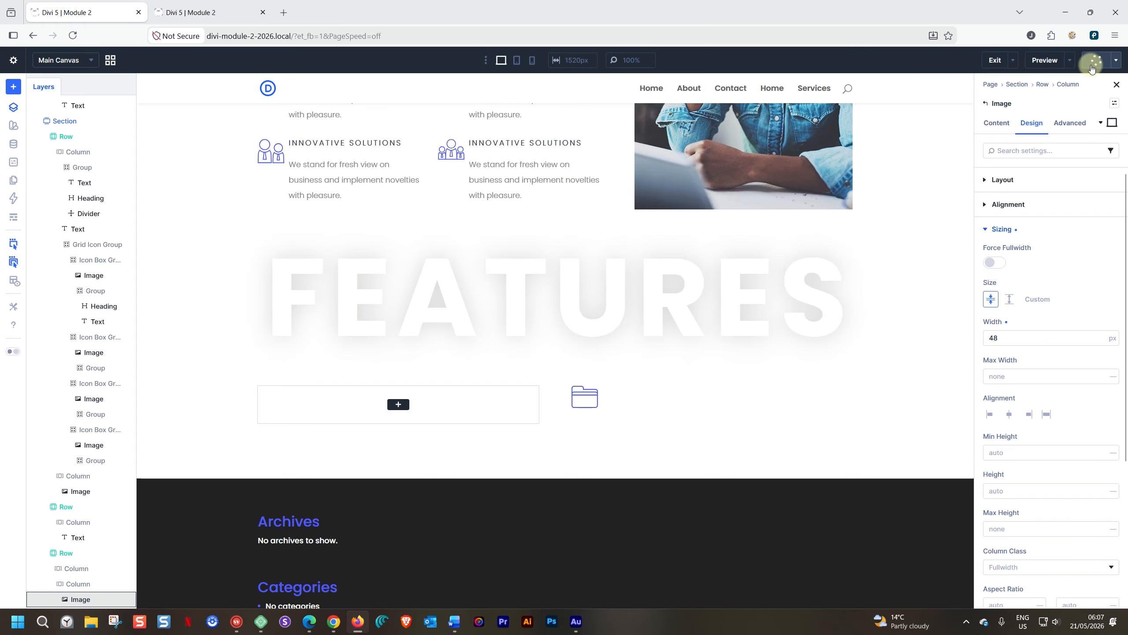
pyautogui.click(200, 12)
pyautogui.click(74, 35)
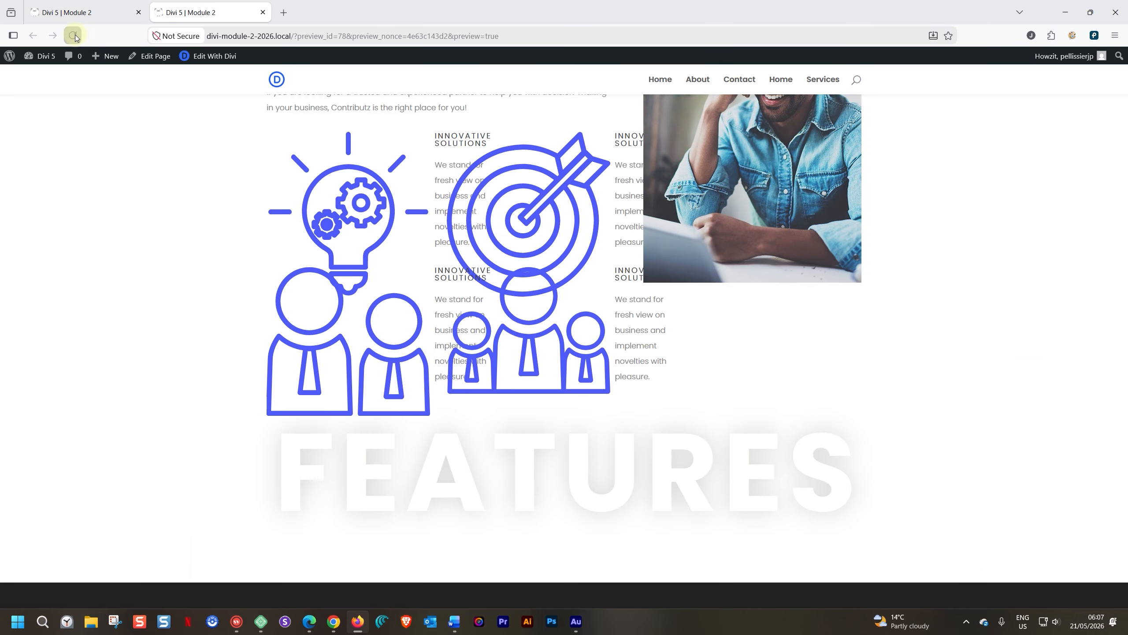
# Step: Replace the test Image module's folder icon with the post1-1170x650-1 picture from the media library
pyautogui.scroll(-5, 710, 559)
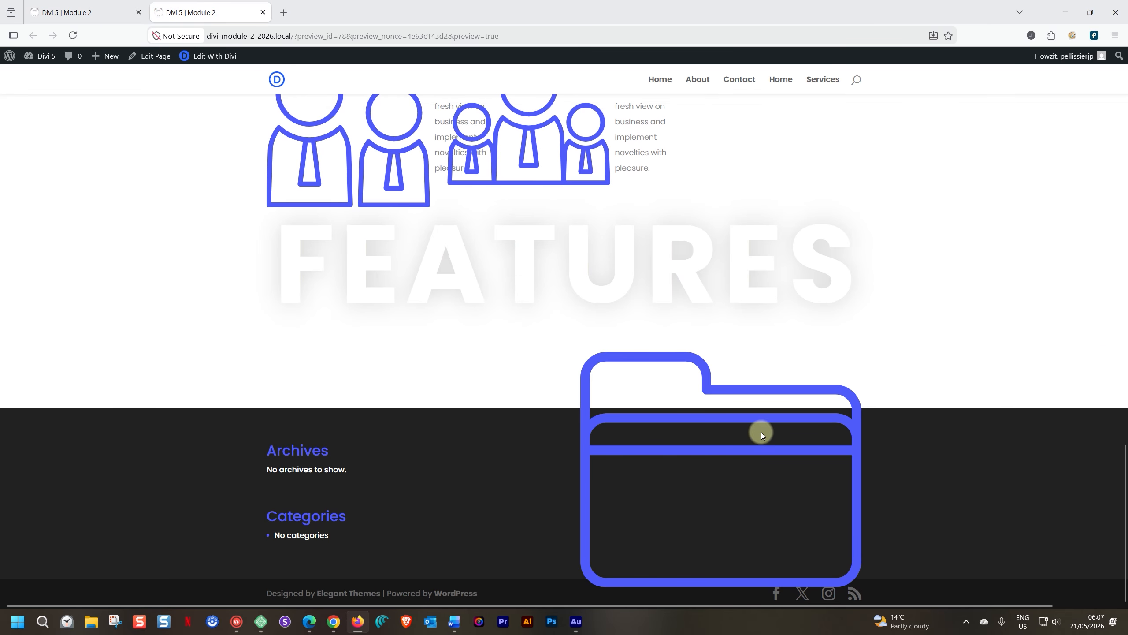
pyautogui.click(71, 12)
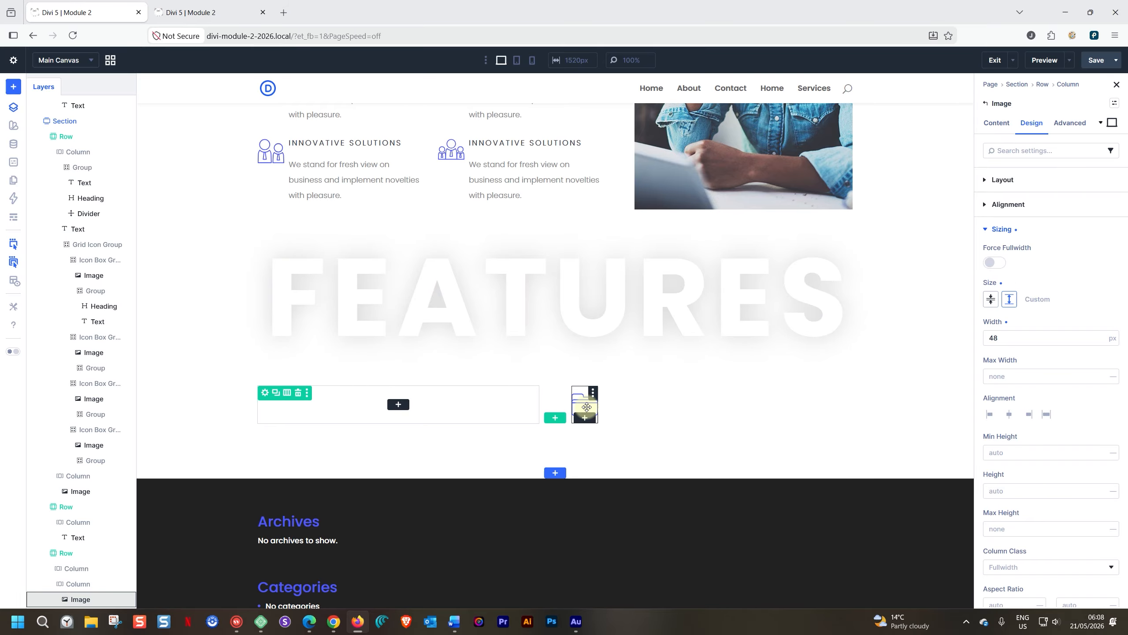
pyautogui.click(991, 123)
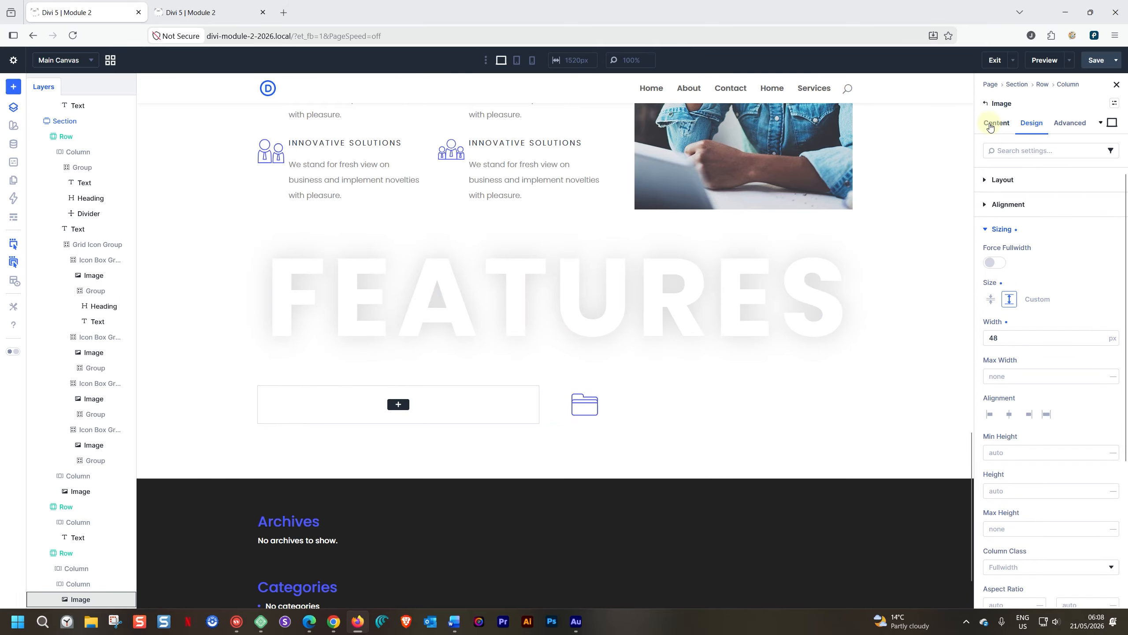
pyautogui.click(1026, 255)
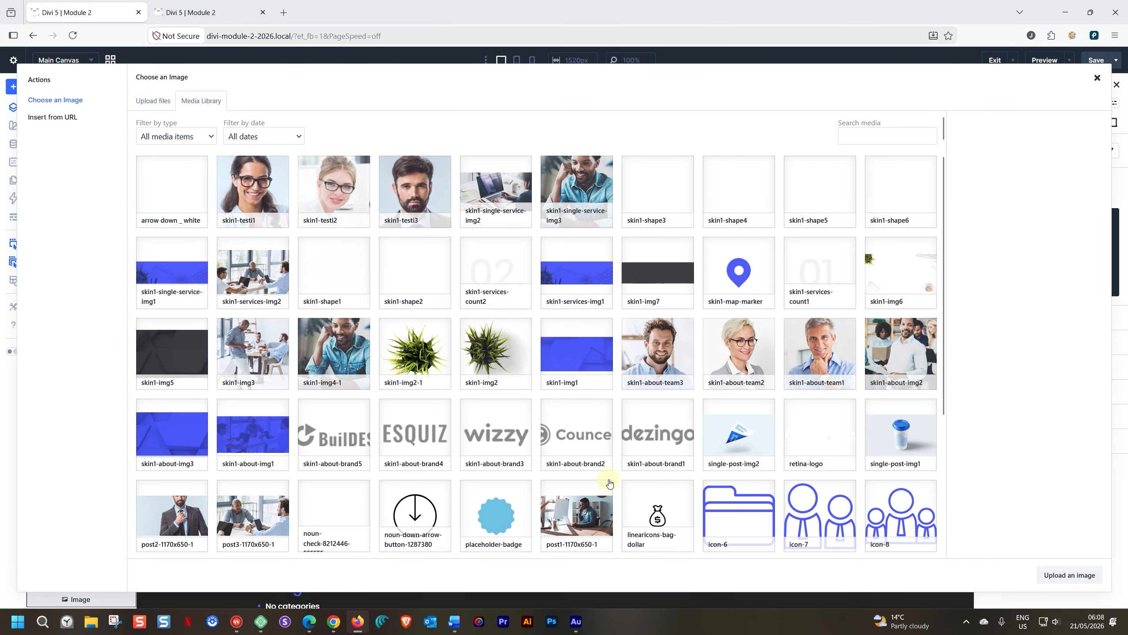
pyautogui.click(583, 509)
pyautogui.click(1070, 574)
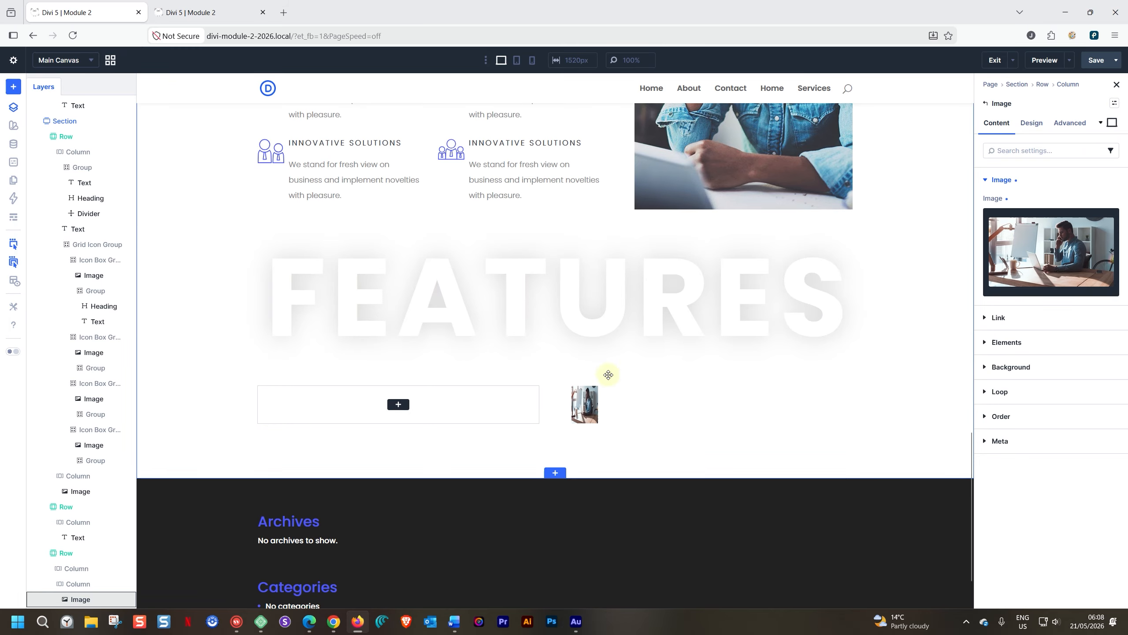
# Step: Restore the test picture's default size behaviour and reset its width to auto
pyautogui.click(1031, 122)
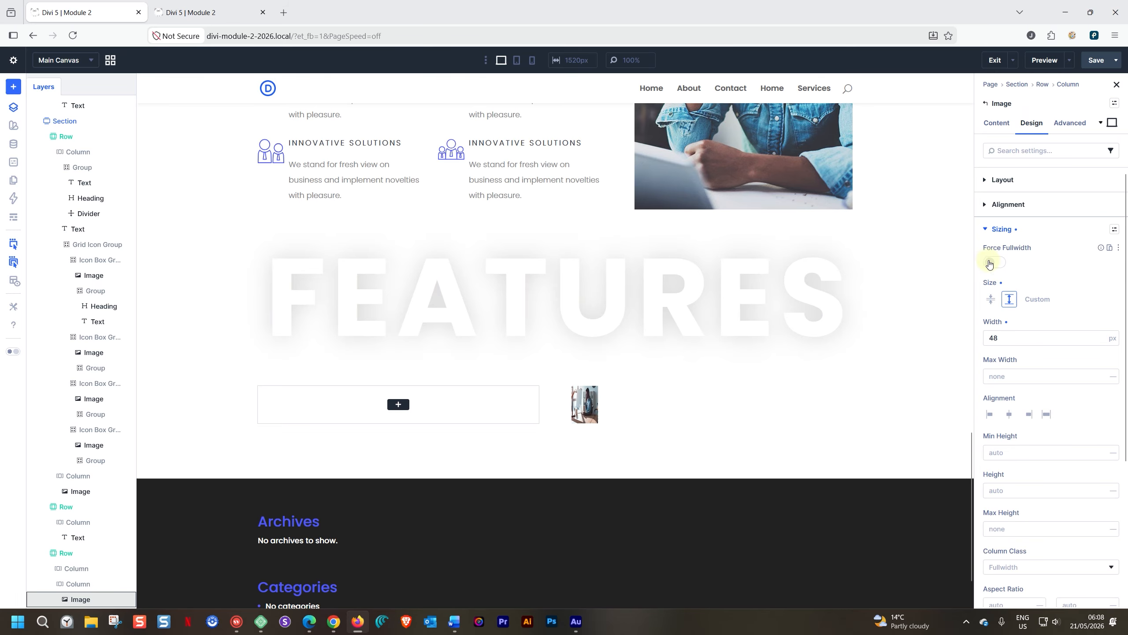
pyautogui.click(994, 301)
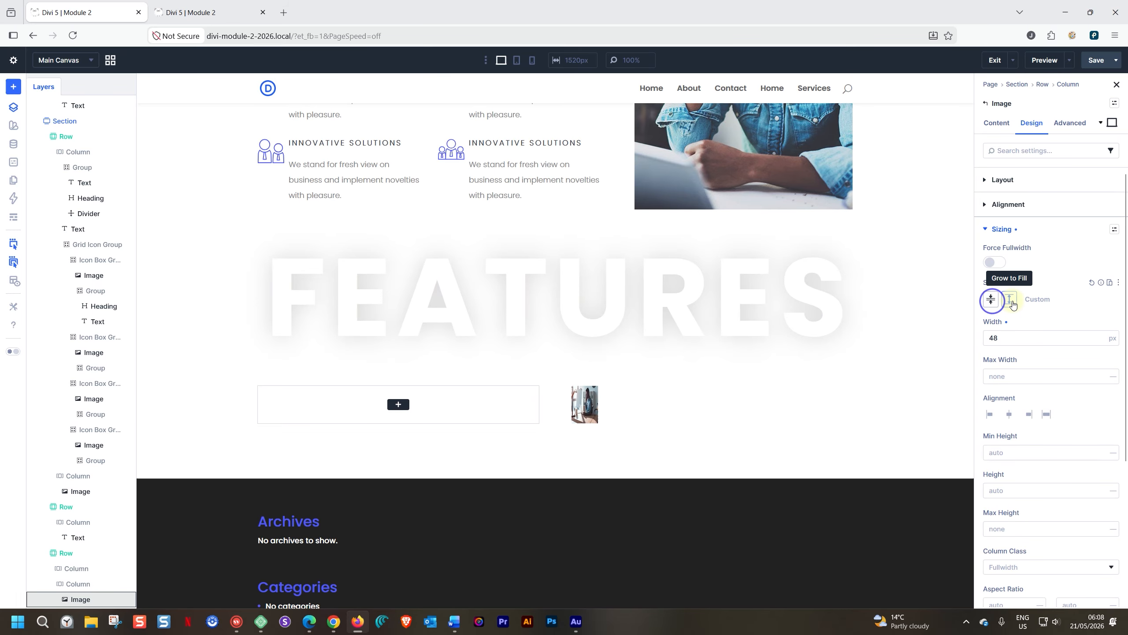
pyautogui.click(990, 299)
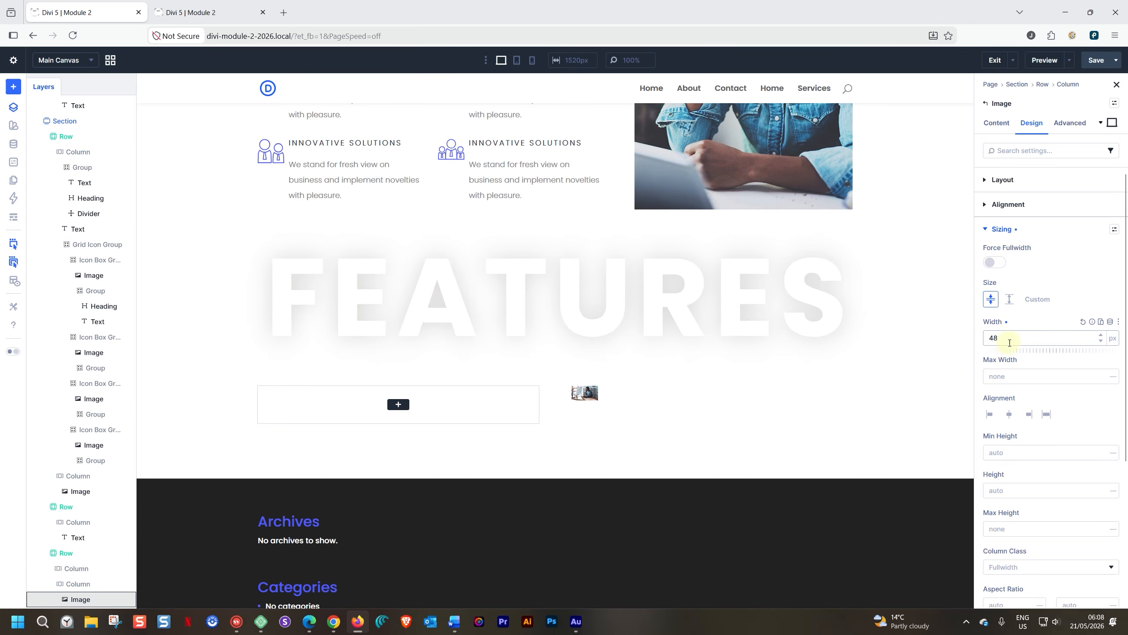
pyautogui.click(1083, 321)
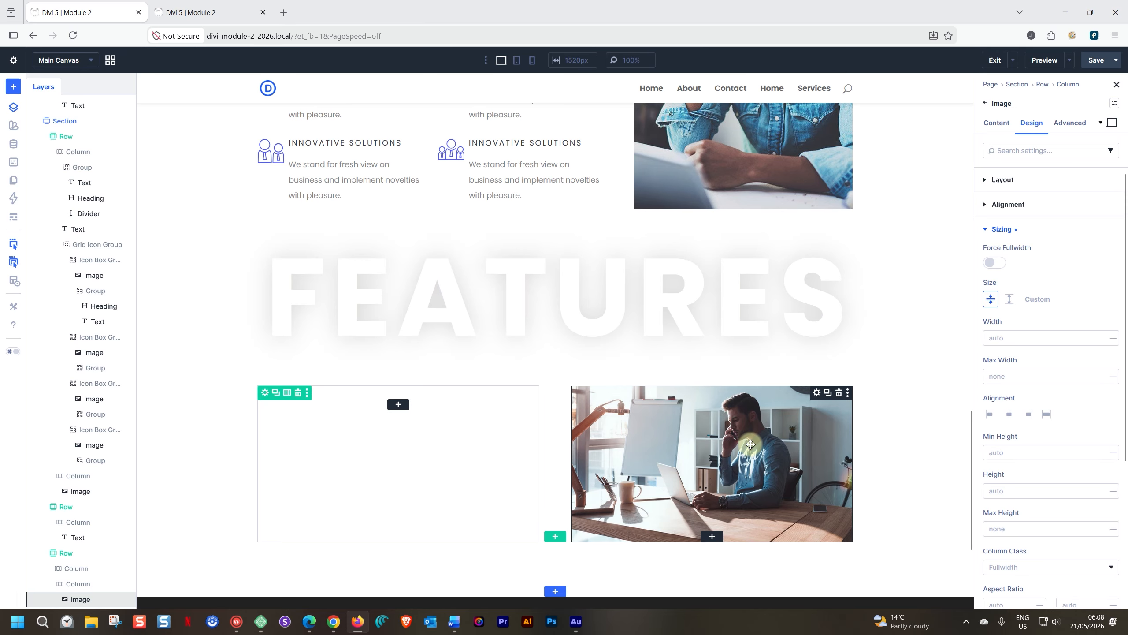
# Step: Delete the two-column test row below the FEATURES text
pyautogui.scroll(4, 305, 253)
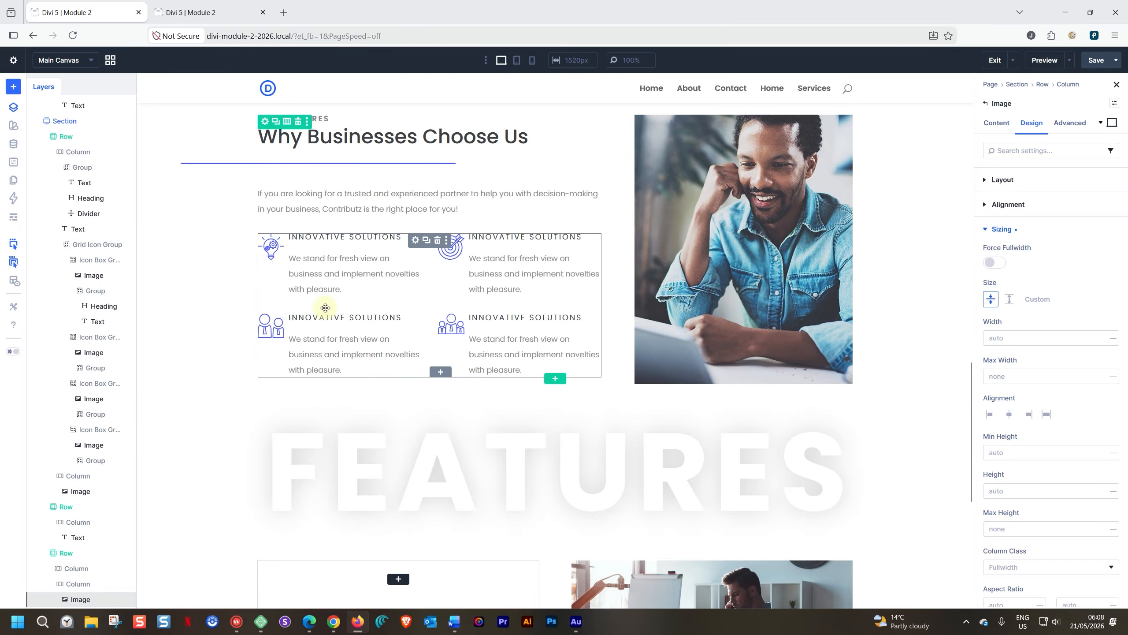
pyautogui.scroll(-4, 326, 308)
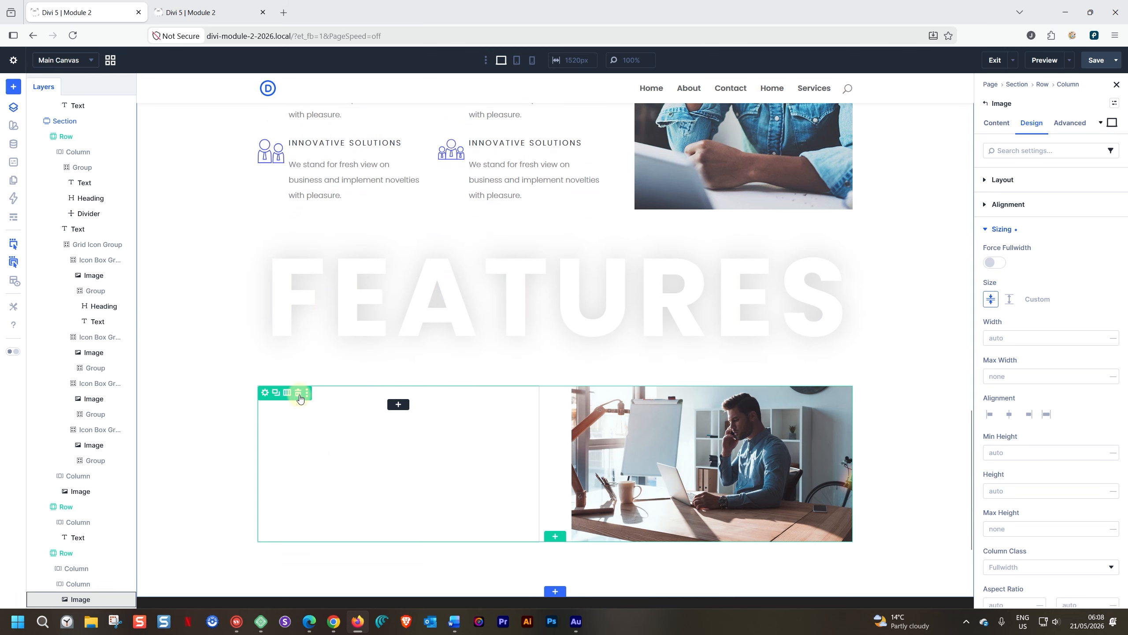
pyautogui.click(298, 394)
# Step: Add an SVG module directly below the lightbulb image inside the first icon box group
pyautogui.scroll(5, 330, 365)
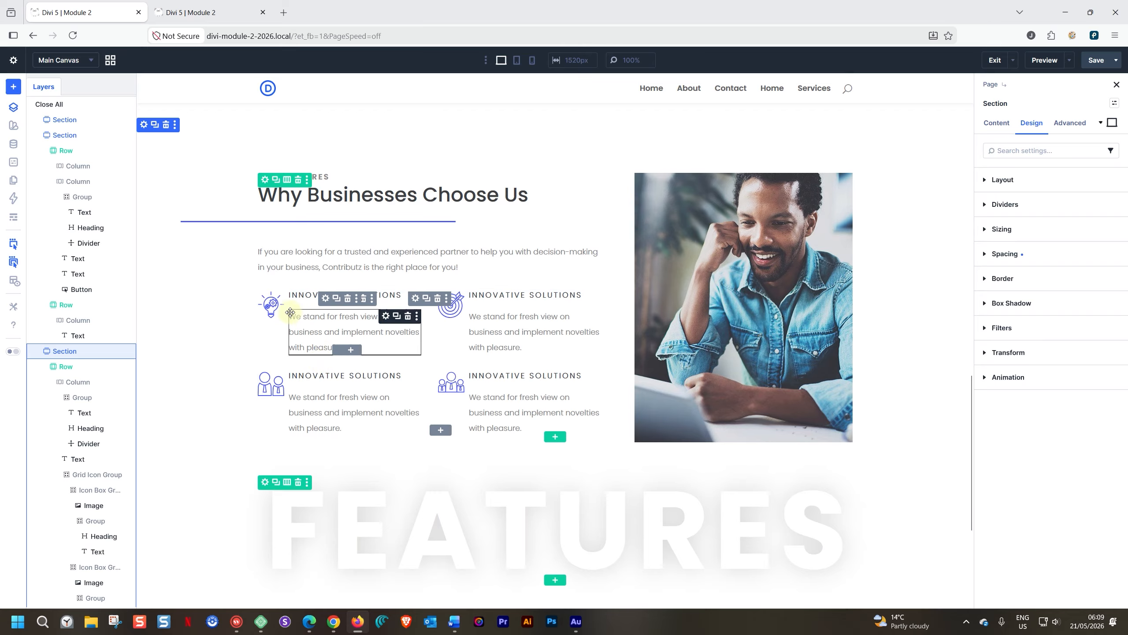
pyautogui.click(83, 399)
pyautogui.click(91, 412)
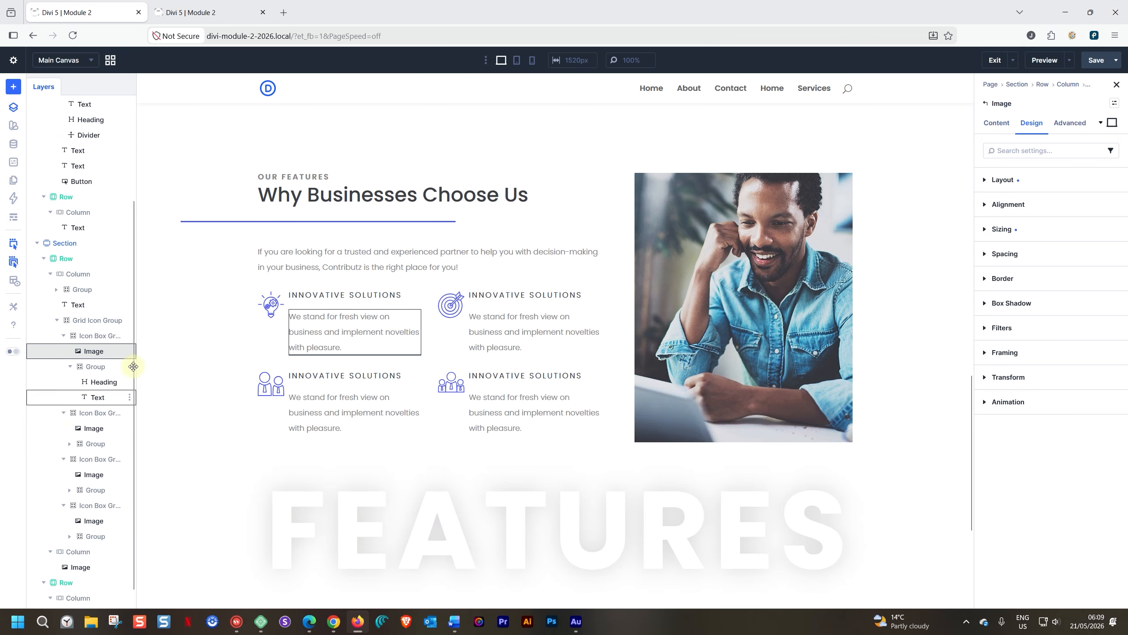
pyautogui.rightClick(98, 352)
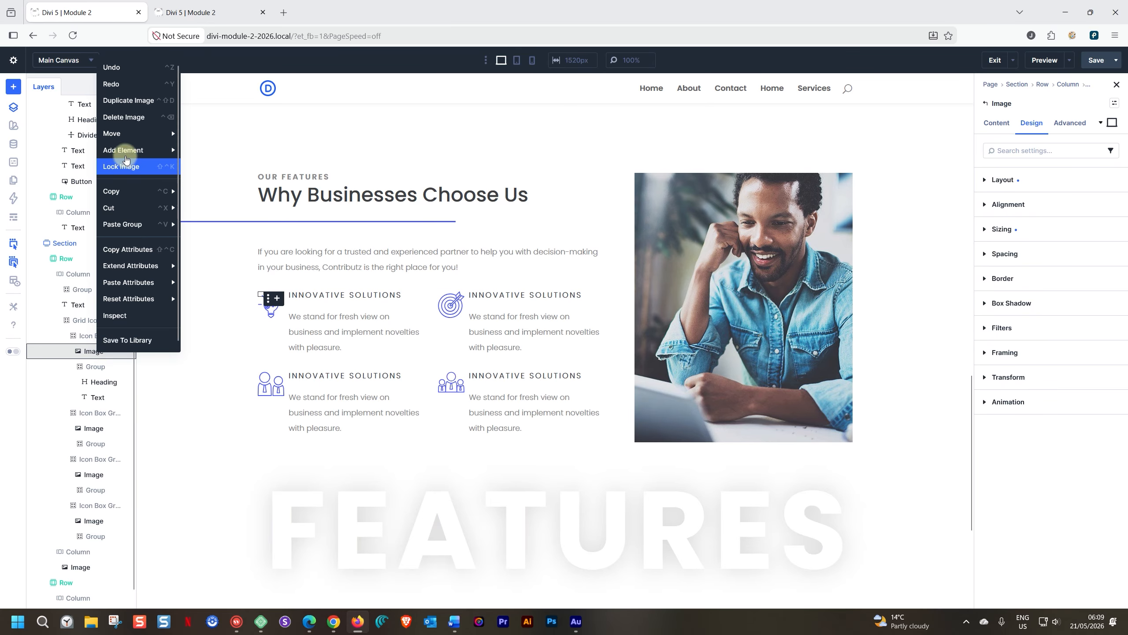
pyautogui.moveTo(128, 154)
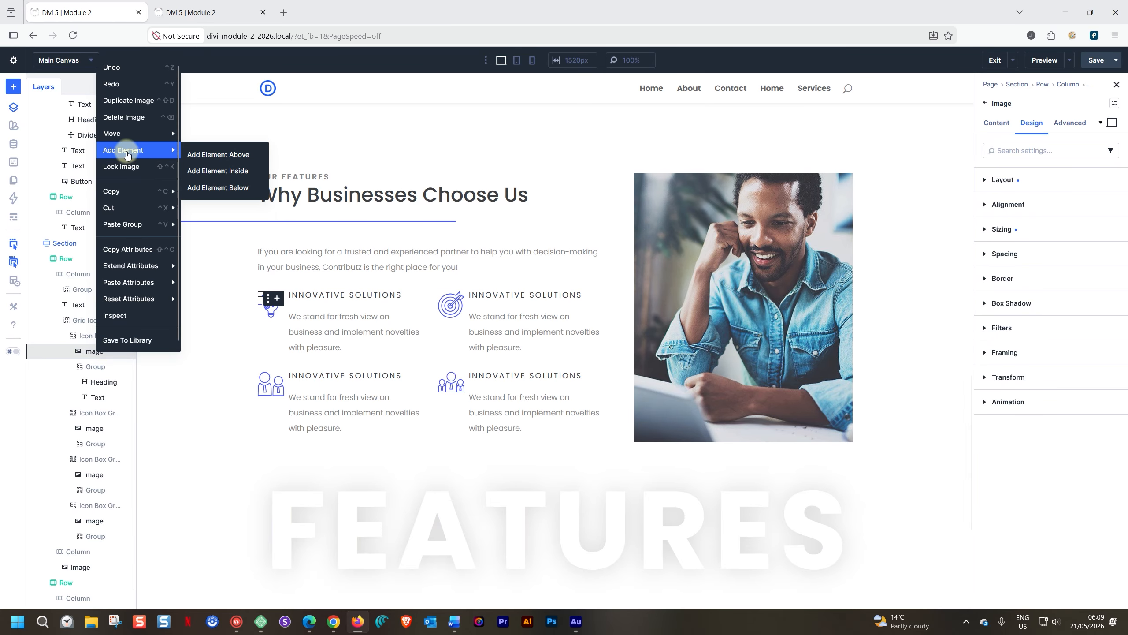
pyautogui.click(208, 187)
pyautogui.click(208, 154)
pyautogui.write('svg')
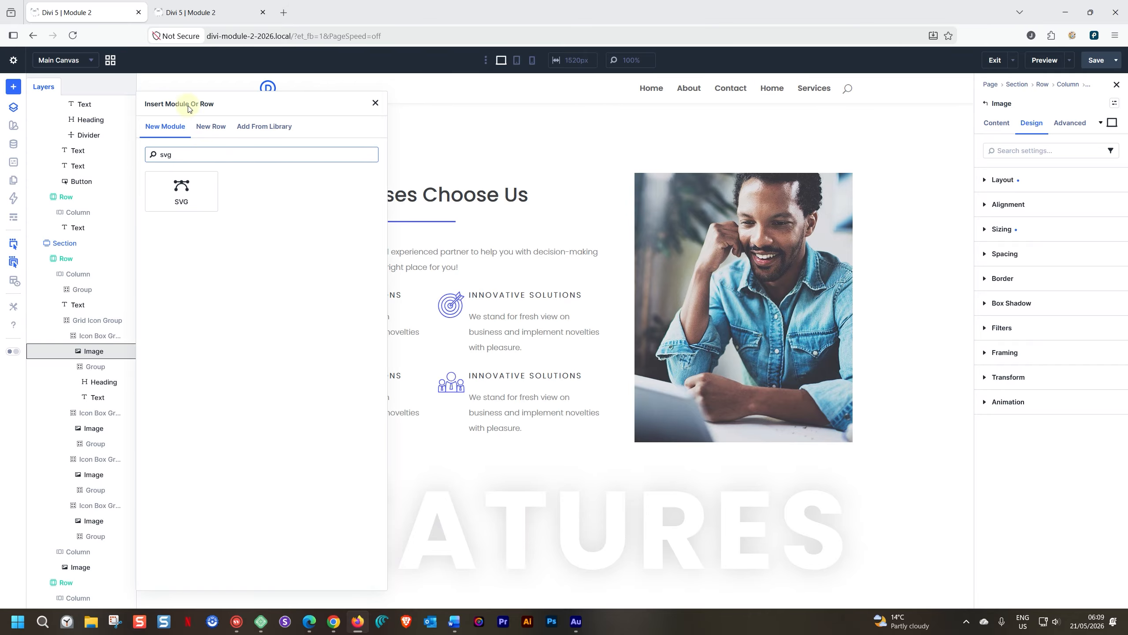
pyautogui.click(182, 192)
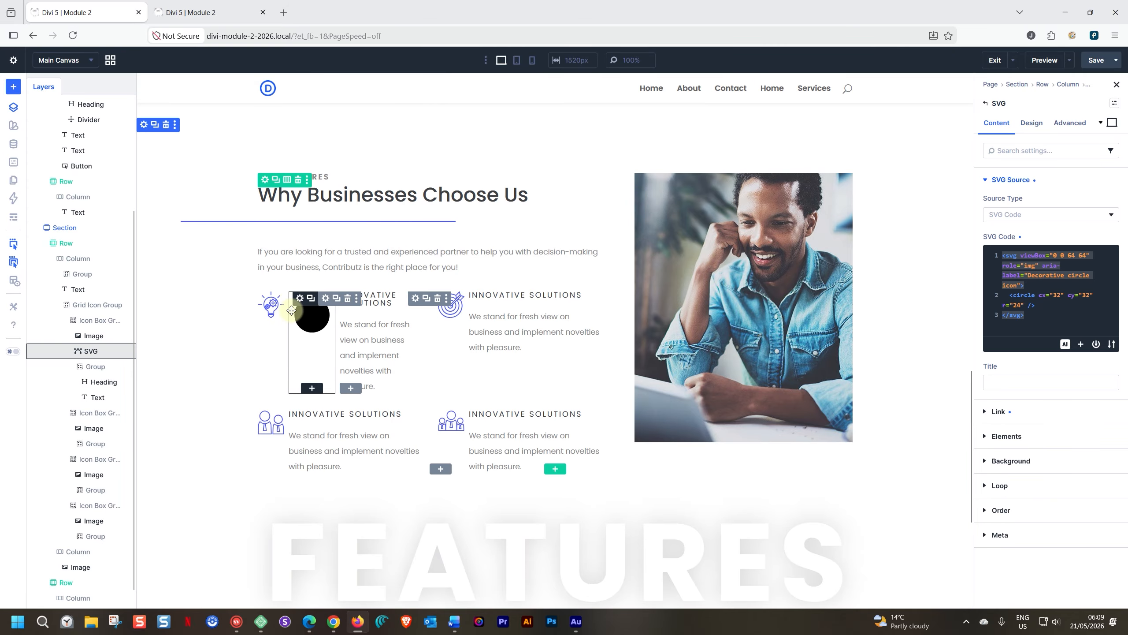
# Step: Delete the lightbulb Image module from the first icon box group
pyautogui.click(91, 337)
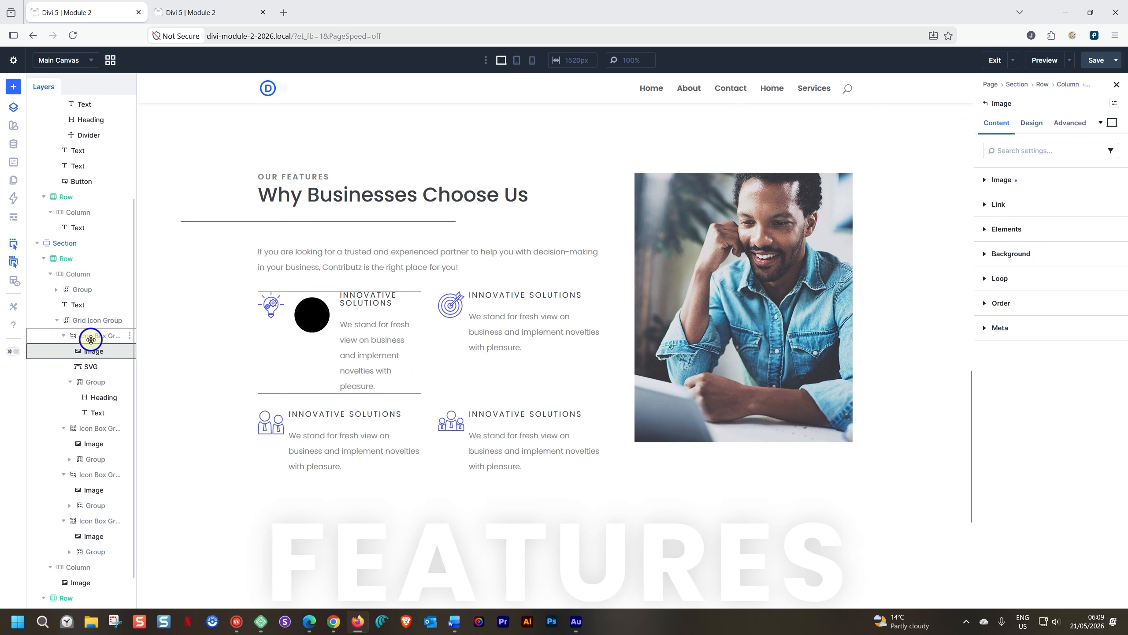
pyautogui.rightClick(92, 352)
pyautogui.click(129, 119)
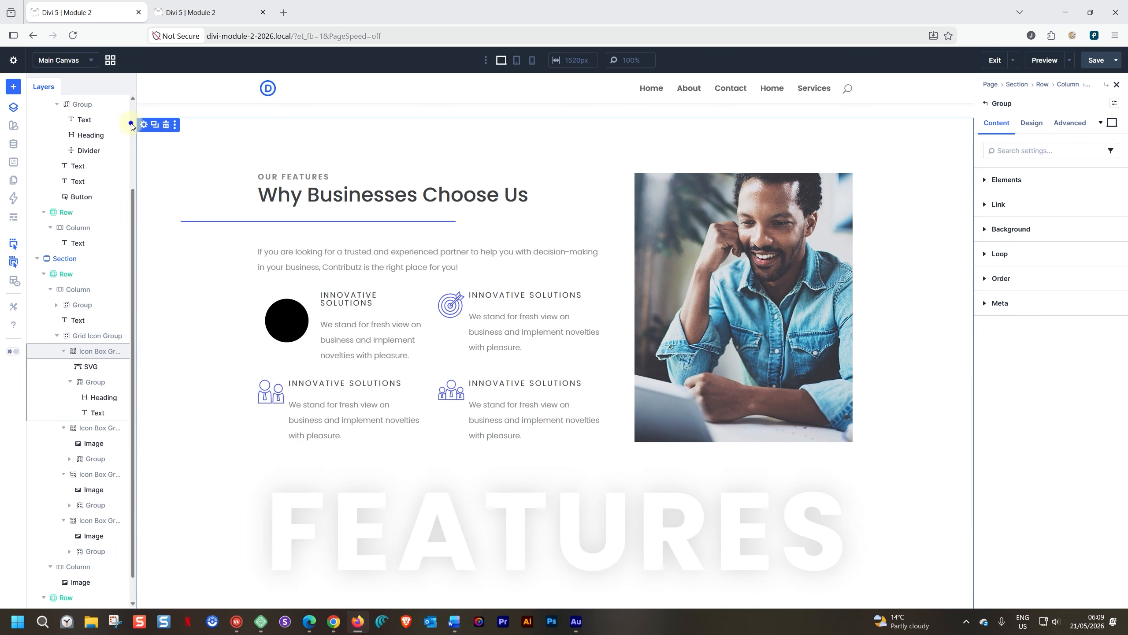
# Step: Set the SVG module's source type to Uploaded SVG and use the icon-1 lightbulb file from the media library
pyautogui.click(283, 324)
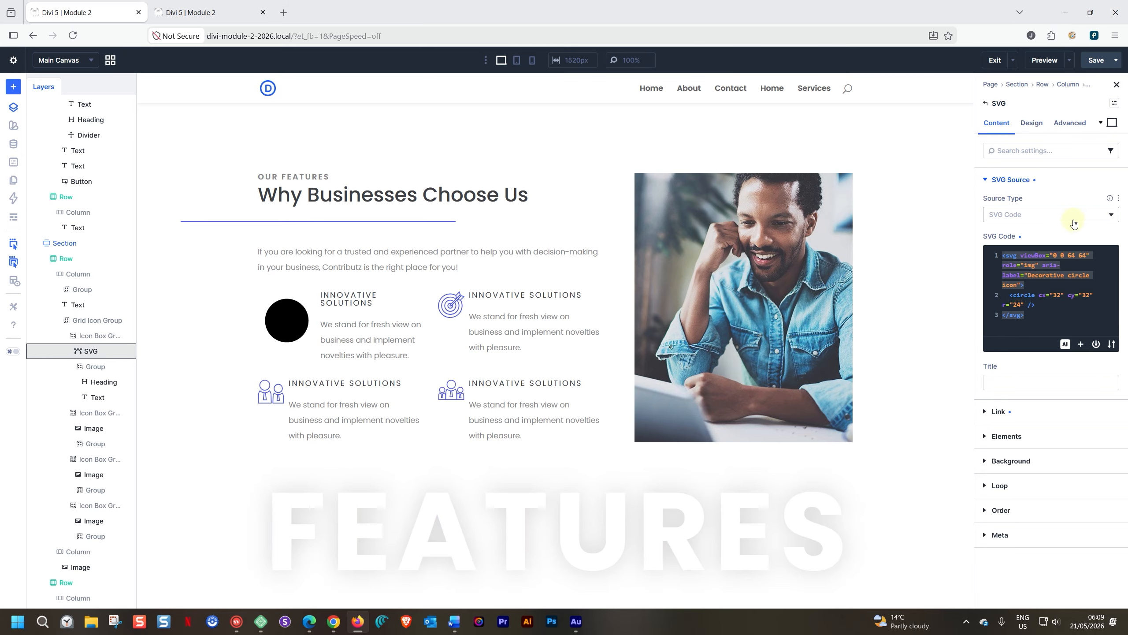
pyautogui.click(1098, 215)
pyautogui.click(1030, 241)
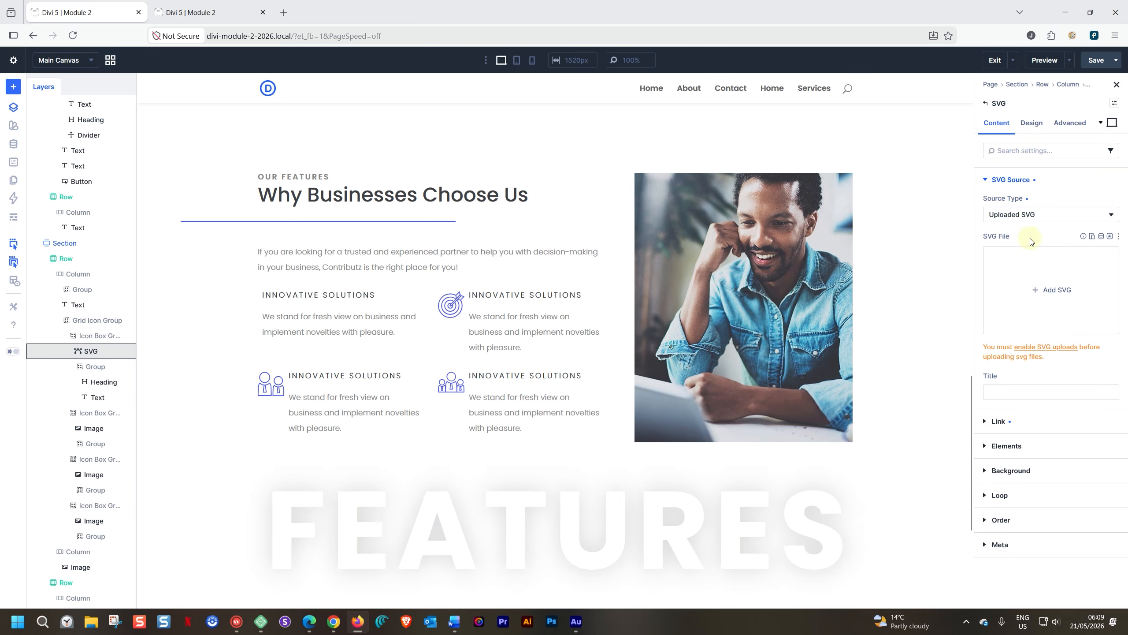
pyautogui.click(1048, 293)
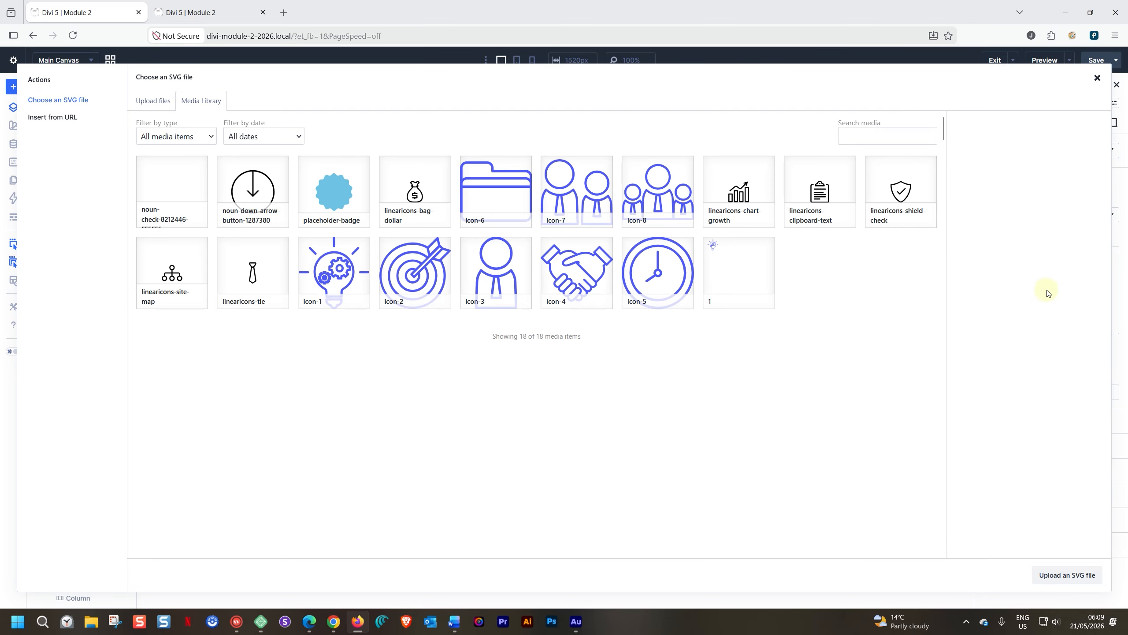
pyautogui.click(349, 272)
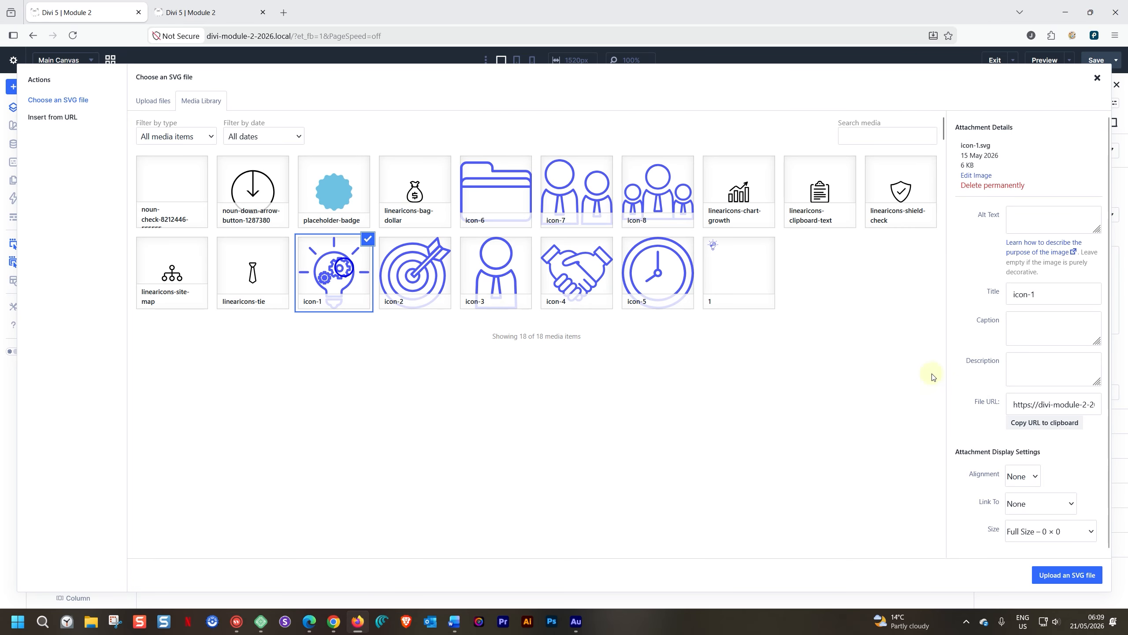
pyautogui.click(1057, 575)
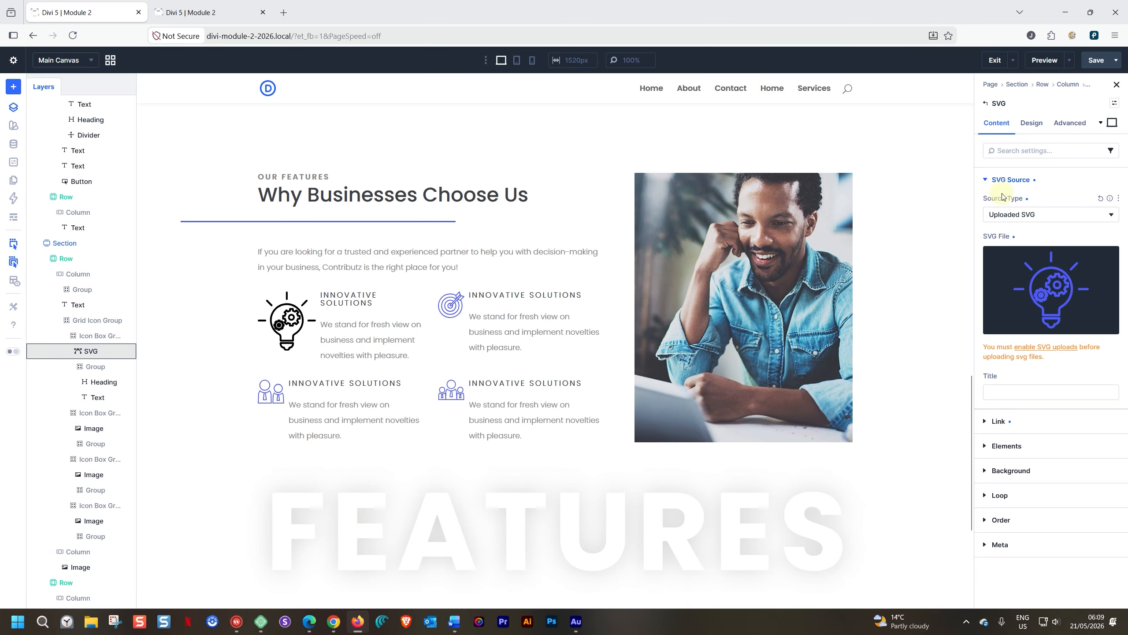
# Step: Set the lightbulb SVG's fill color to Primary Color
pyautogui.click(1039, 122)
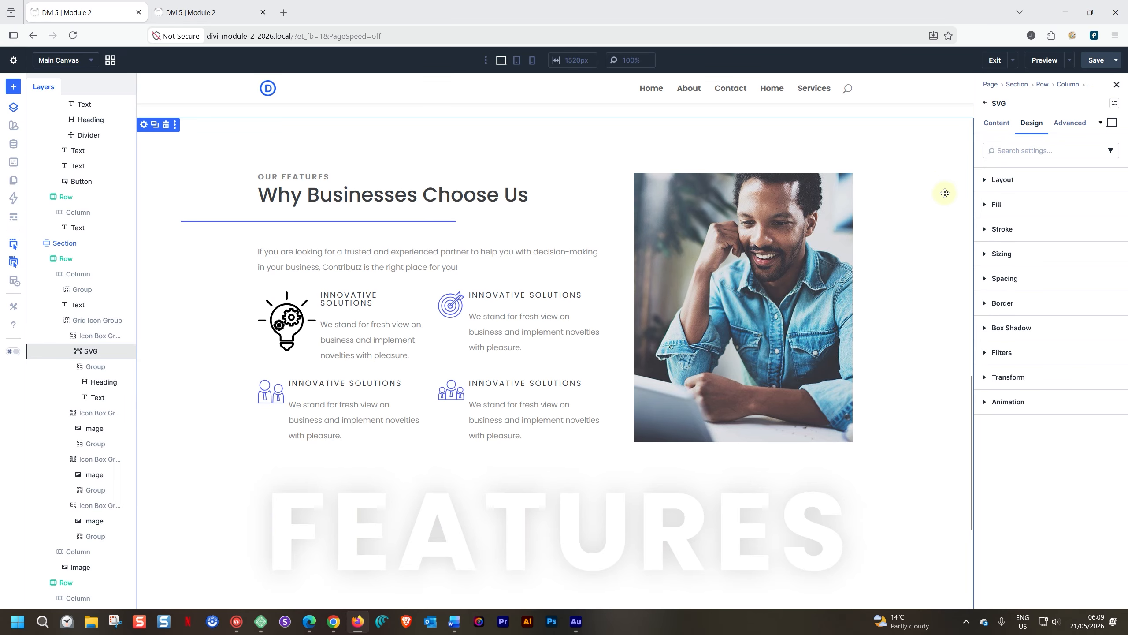
pyautogui.click(986, 206)
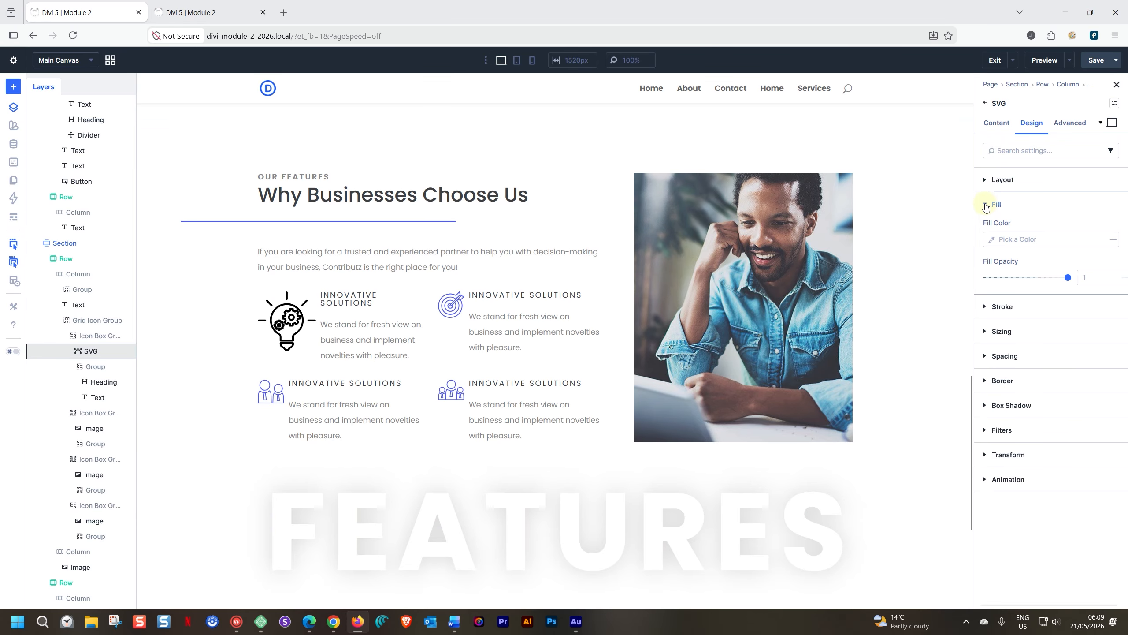
pyautogui.click(993, 244)
pyautogui.click(844, 471)
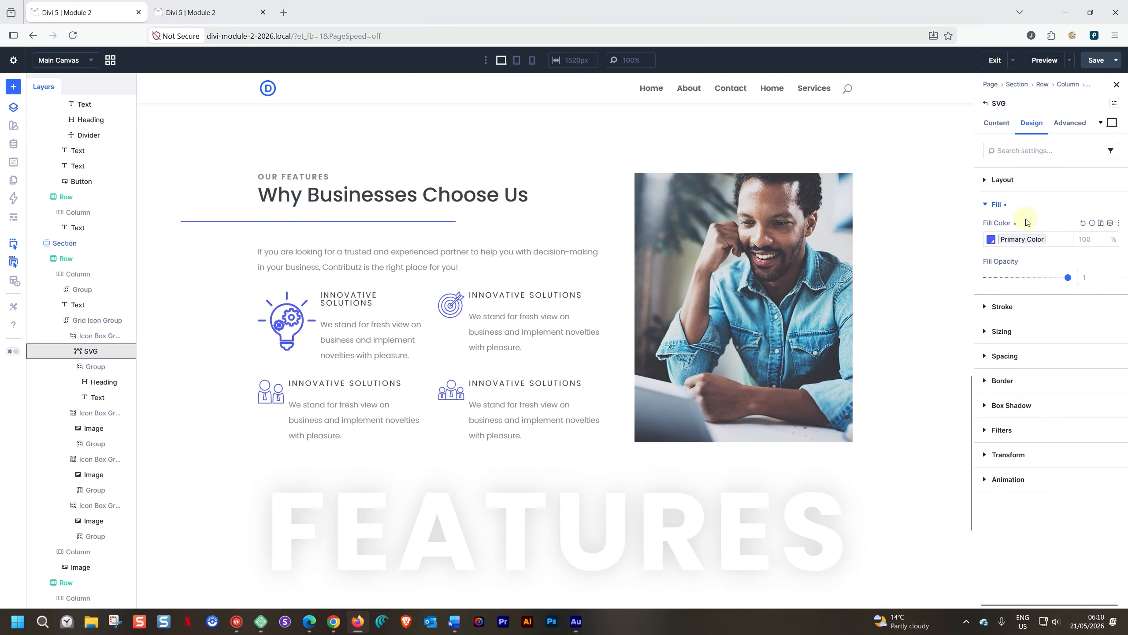
# Step: Set the lightbulb SVG's width to 48 px and turn off its shrinking
pyautogui.click(986, 331)
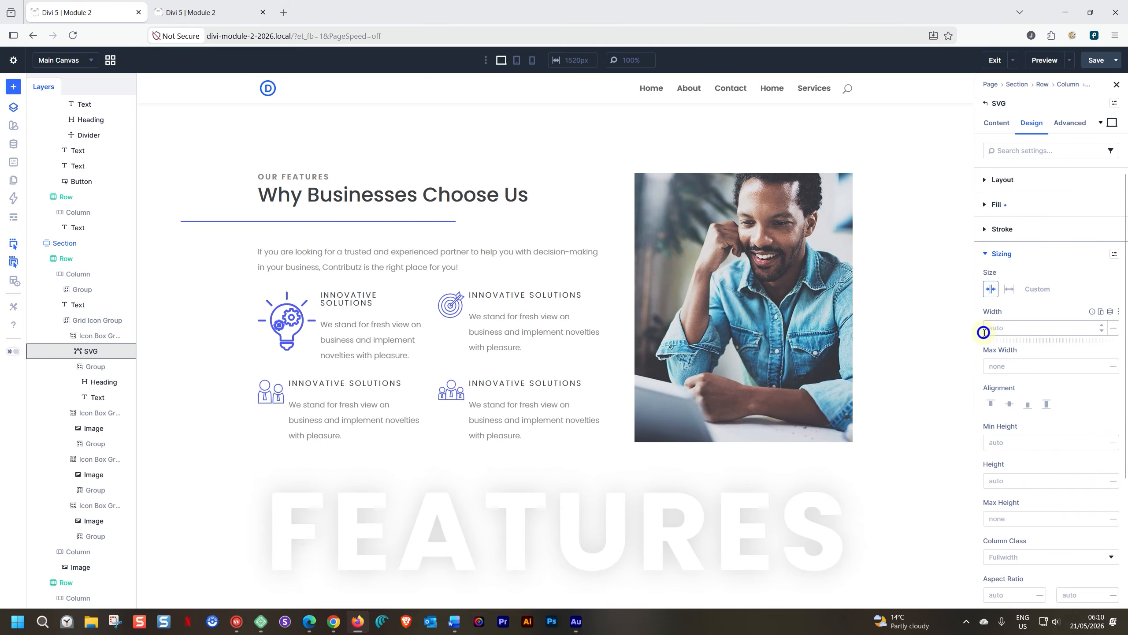
pyautogui.click(1005, 326)
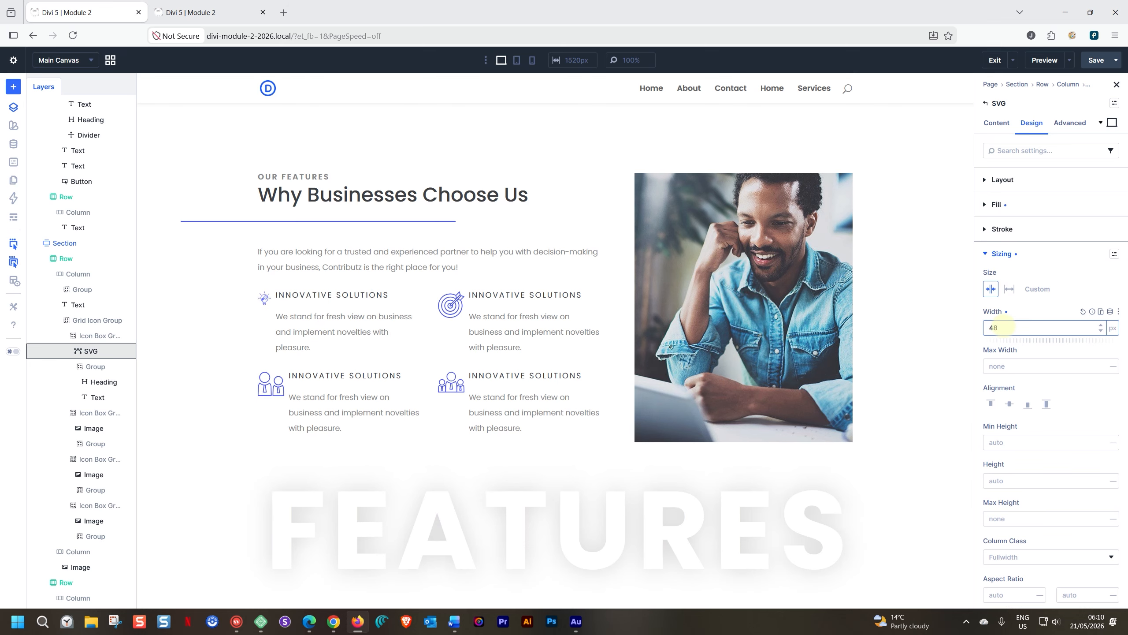
pyautogui.click(992, 289)
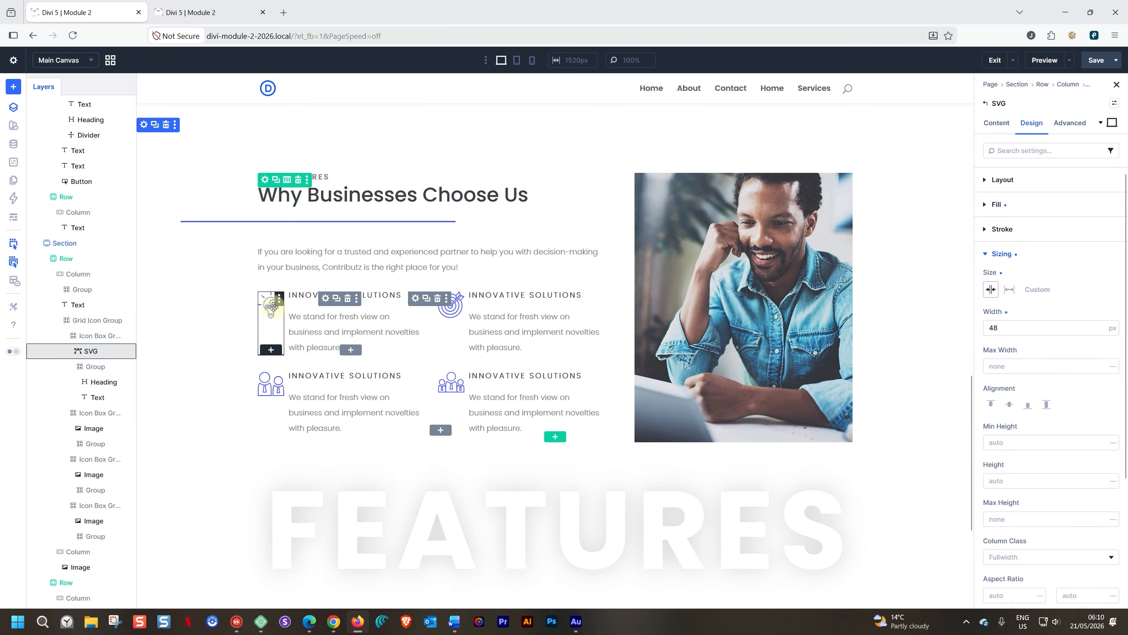
# Step: Duplicate the lightbulb SVG three times inside the first icon box group
pyautogui.rightClick(90, 352)
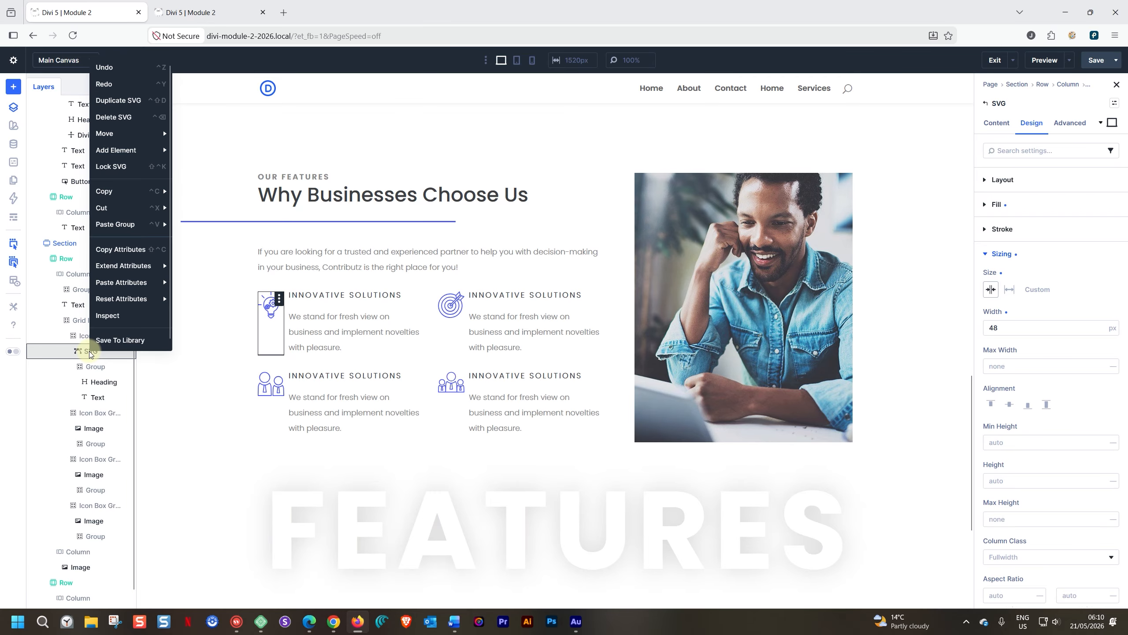
pyautogui.moveTo(125, 132)
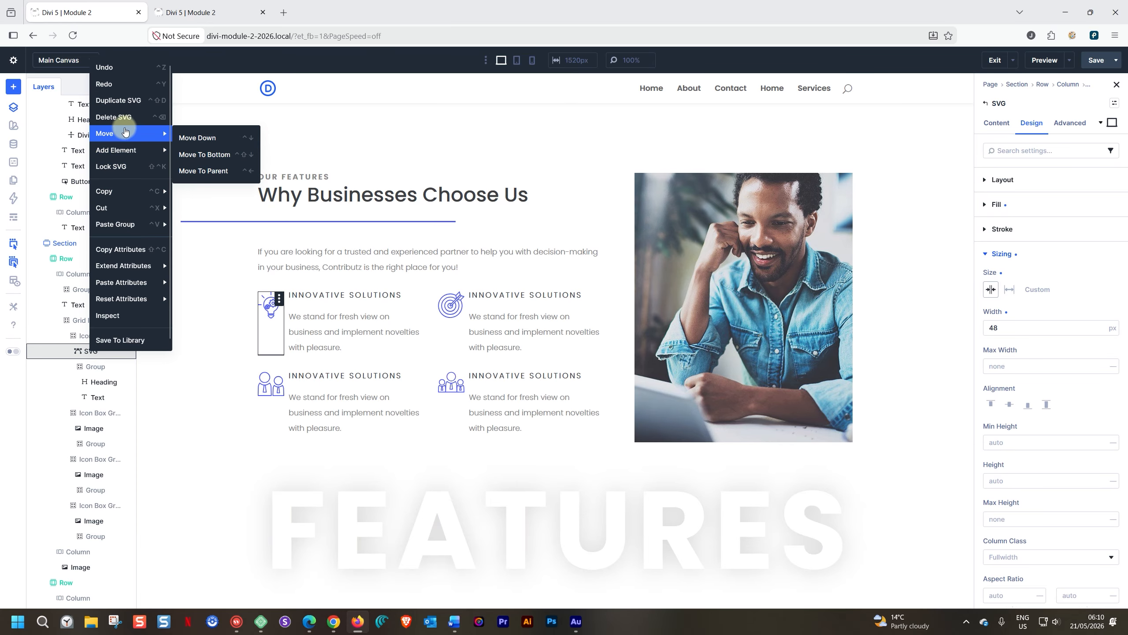
pyautogui.click(118, 101)
pyautogui.rightClick(95, 352)
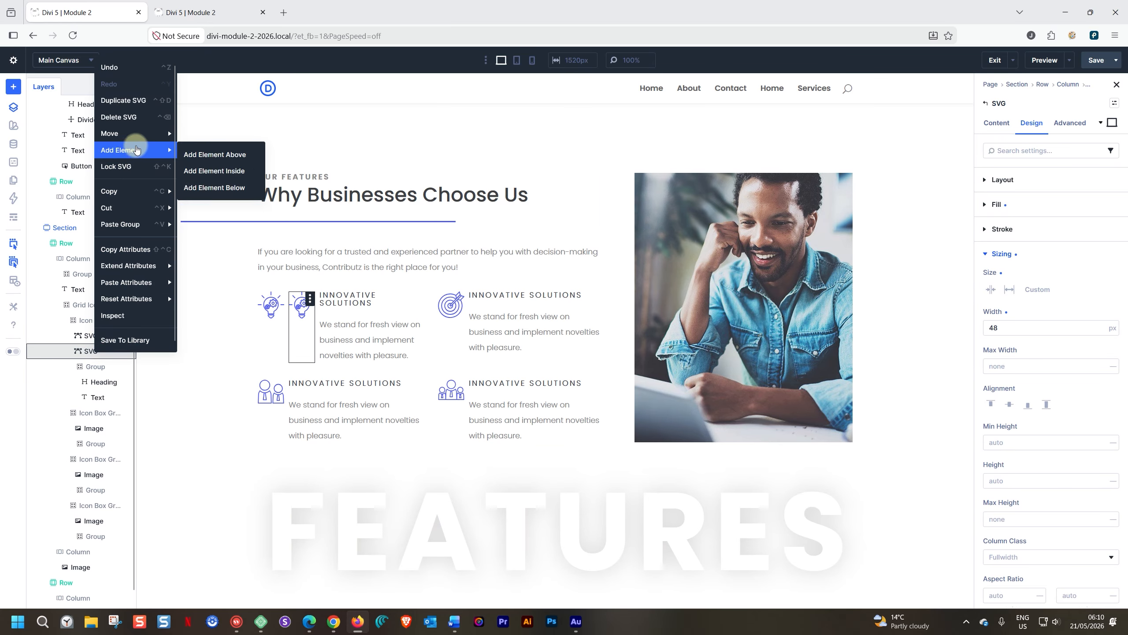
pyautogui.click(119, 101)
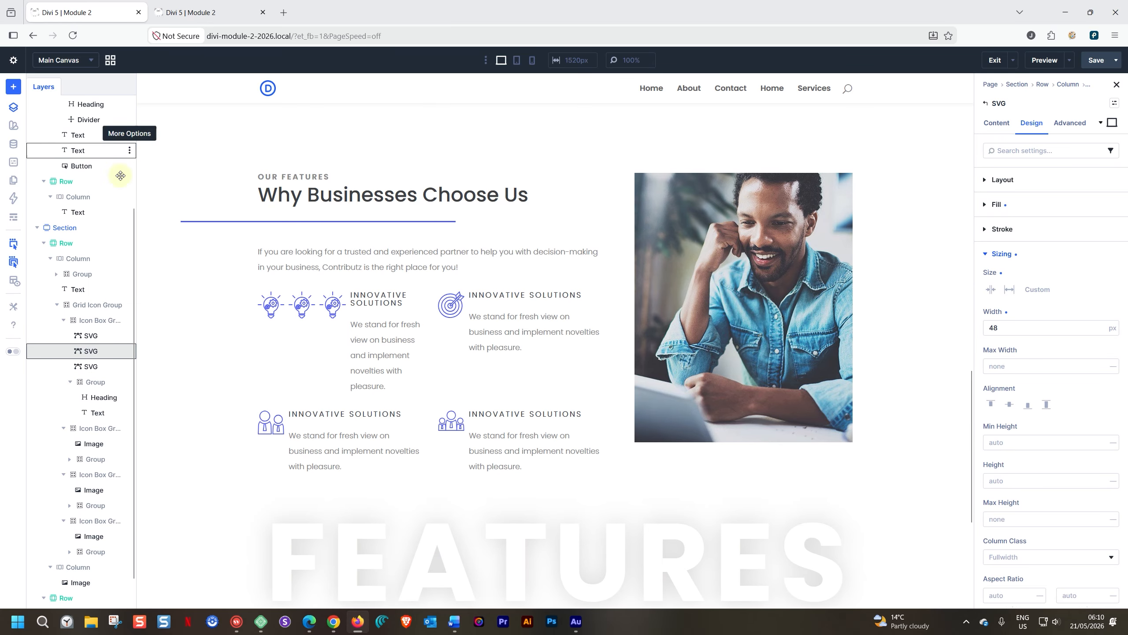
pyautogui.rightClick(91, 351)
pyautogui.click(118, 106)
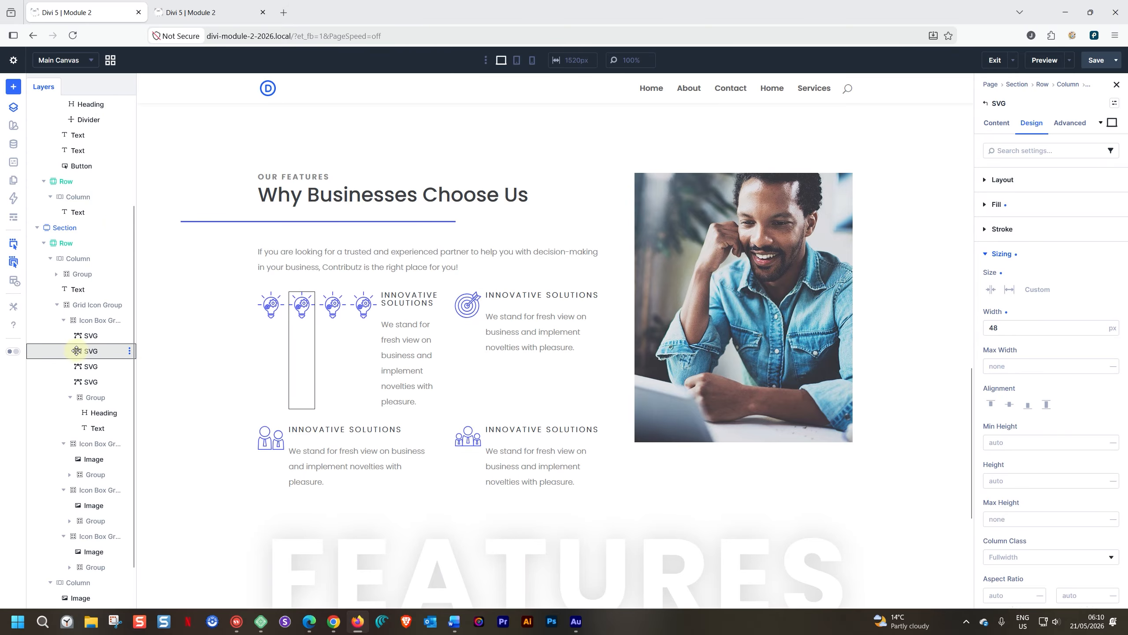
# Step: Move the three duplicated lightbulb SVGs into the second, third and fourth icon box groups, each placed directly after the image
pyautogui.moveTo(76, 351); pyautogui.dragTo(88, 461)
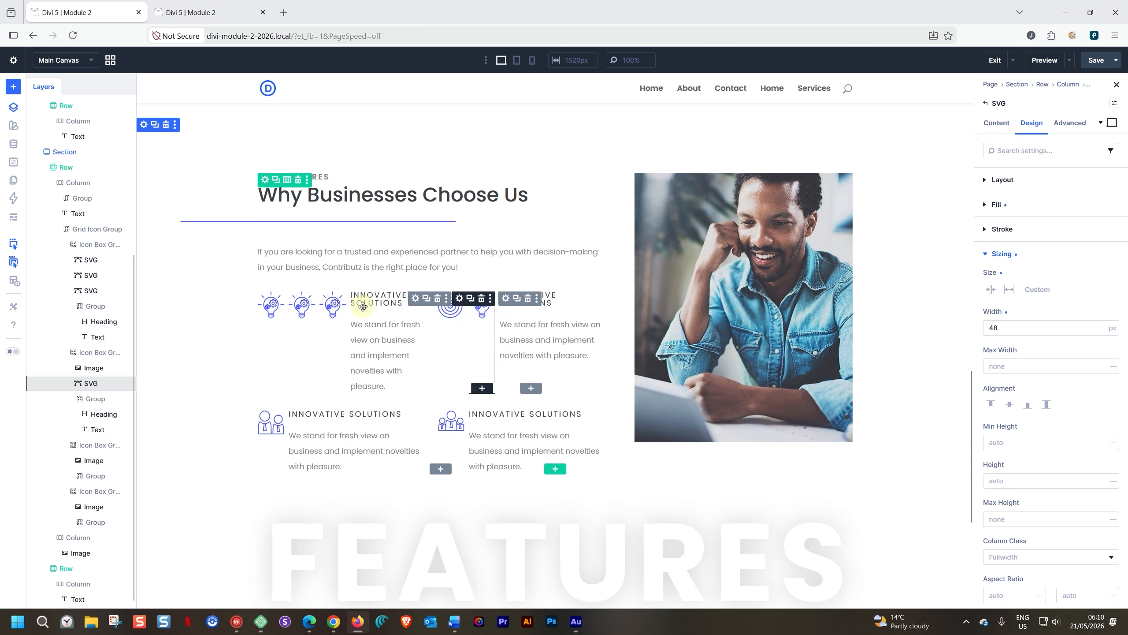
pyautogui.moveTo(83, 277); pyautogui.dragTo(83, 539)
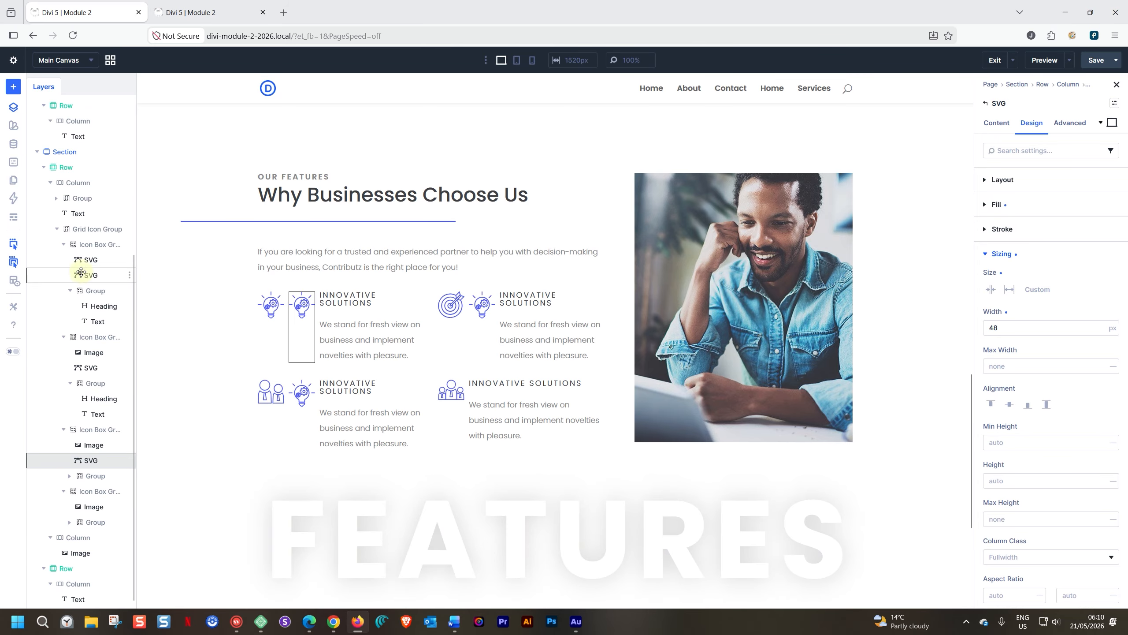
pyautogui.moveTo(81, 272); pyautogui.dragTo(88, 521)
pyautogui.moveTo(89, 576); pyautogui.dragTo(76, 484)
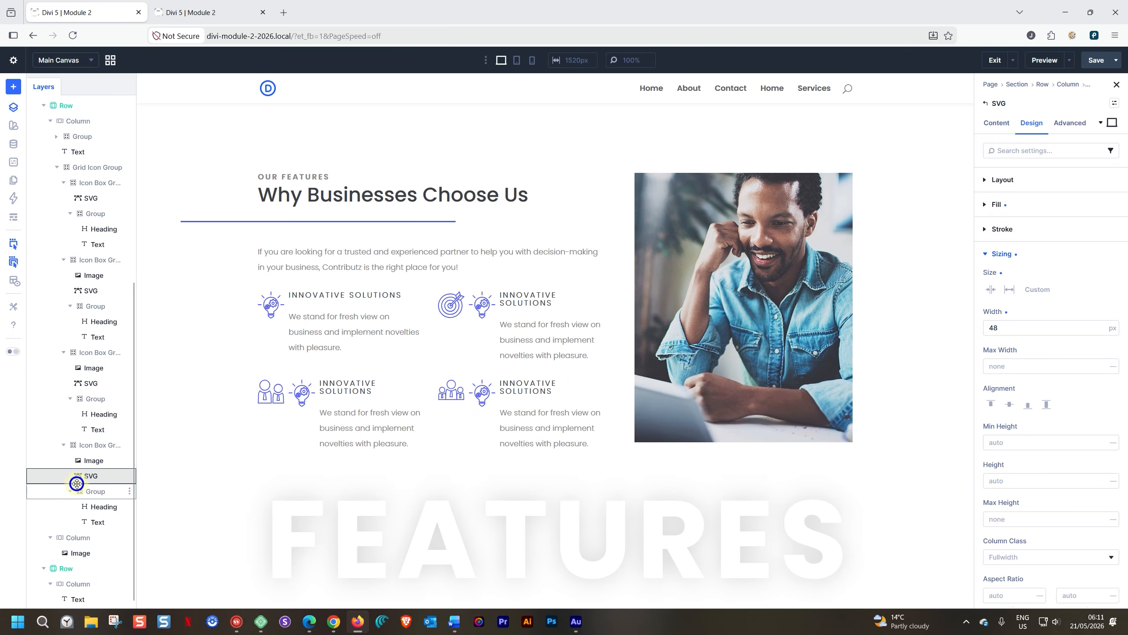
# Step: Delete the old icon image modules from the second, third and fourth icon box groups
pyautogui.click(91, 275)
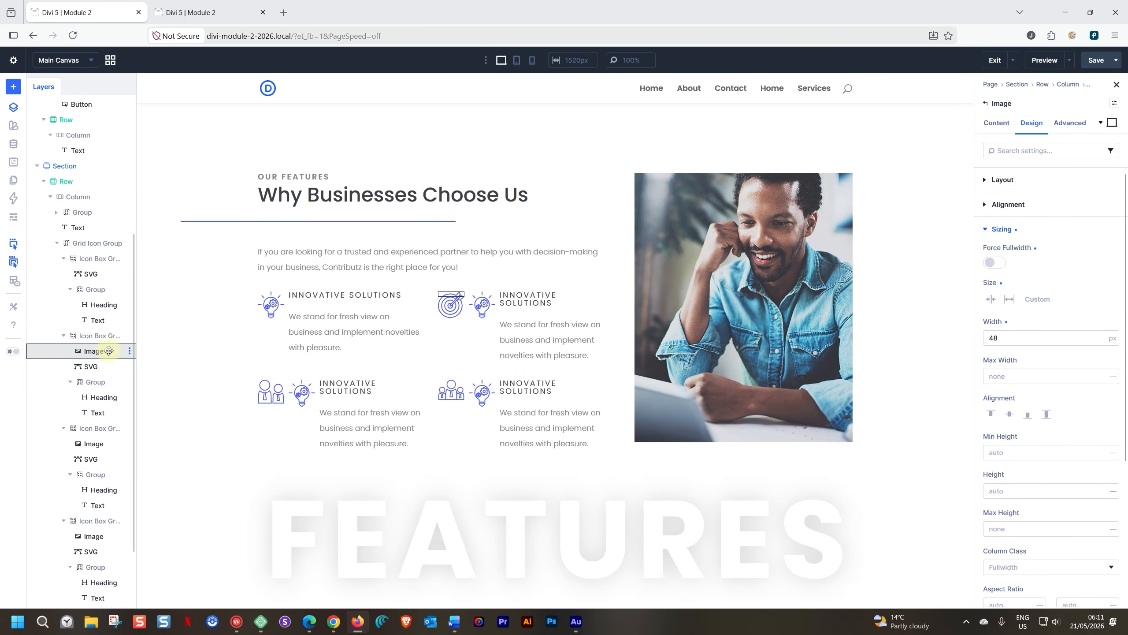
pyautogui.press('Delete')
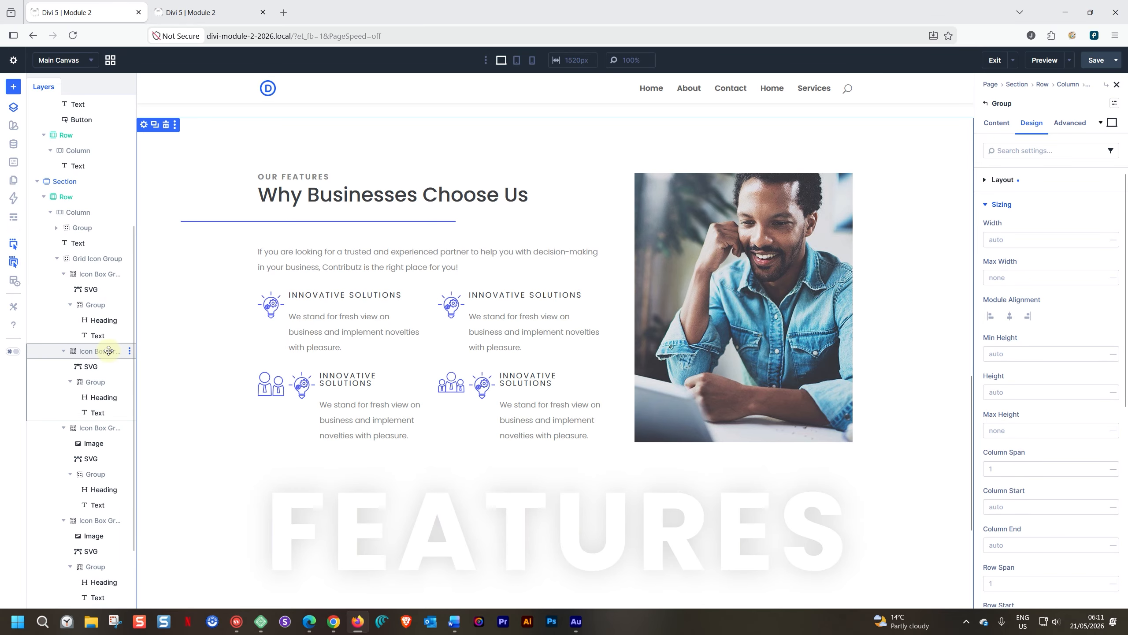
pyautogui.click(87, 443)
pyautogui.press('Delete')
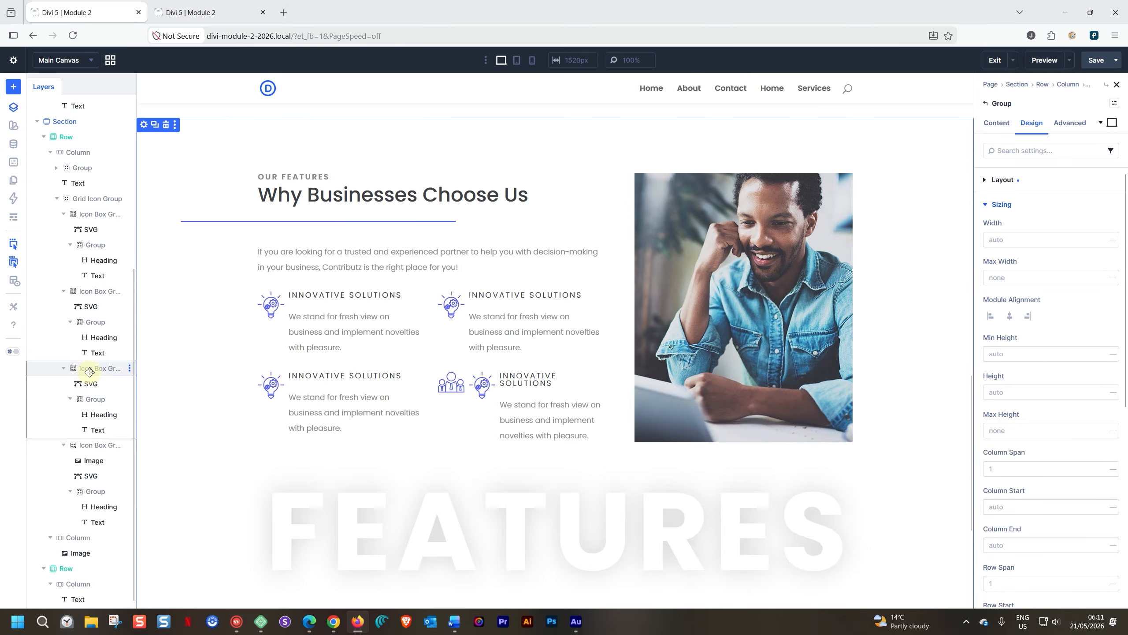
pyautogui.click(93, 463)
pyautogui.press('Delete')
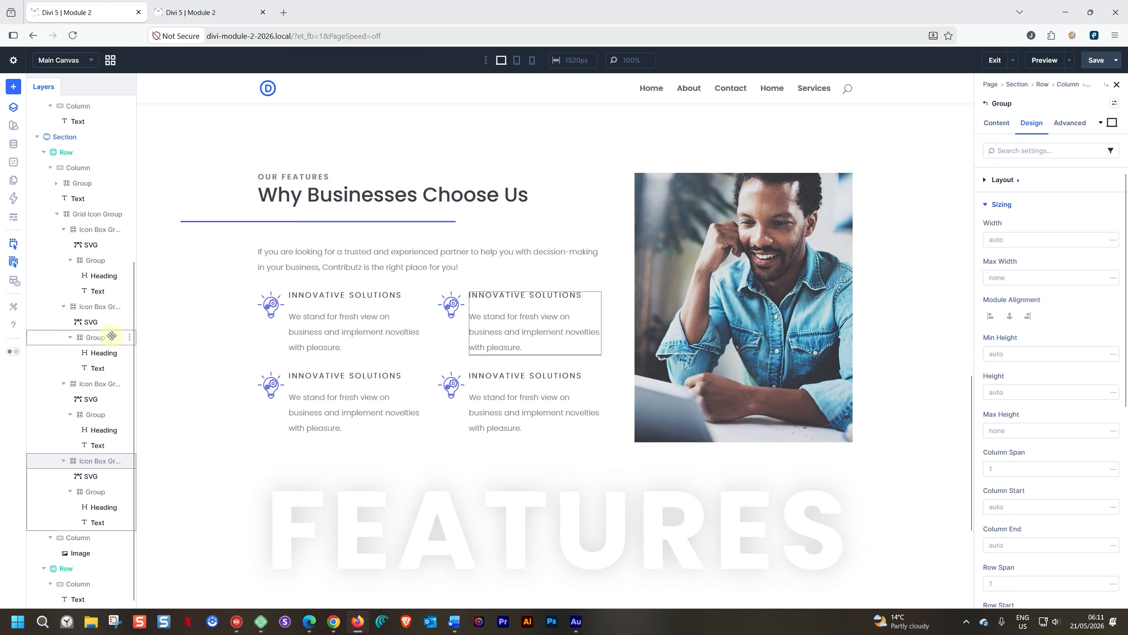
# Step: Replace the SVG file in the second icon box with the icon-2 target file from the media library
pyautogui.click(96, 322)
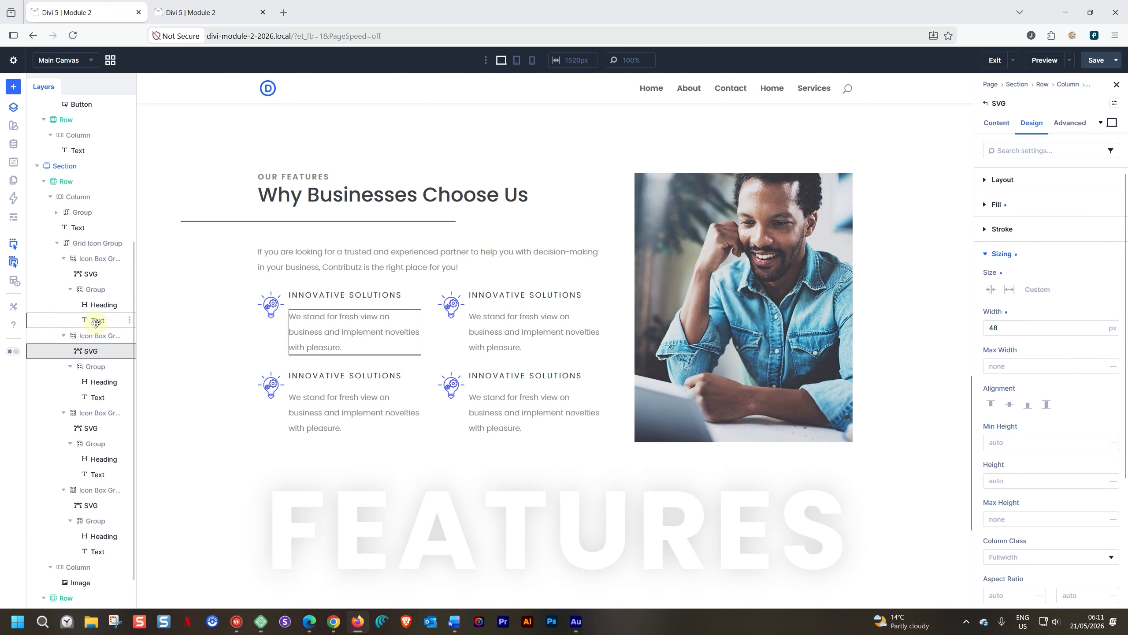
pyautogui.click(997, 123)
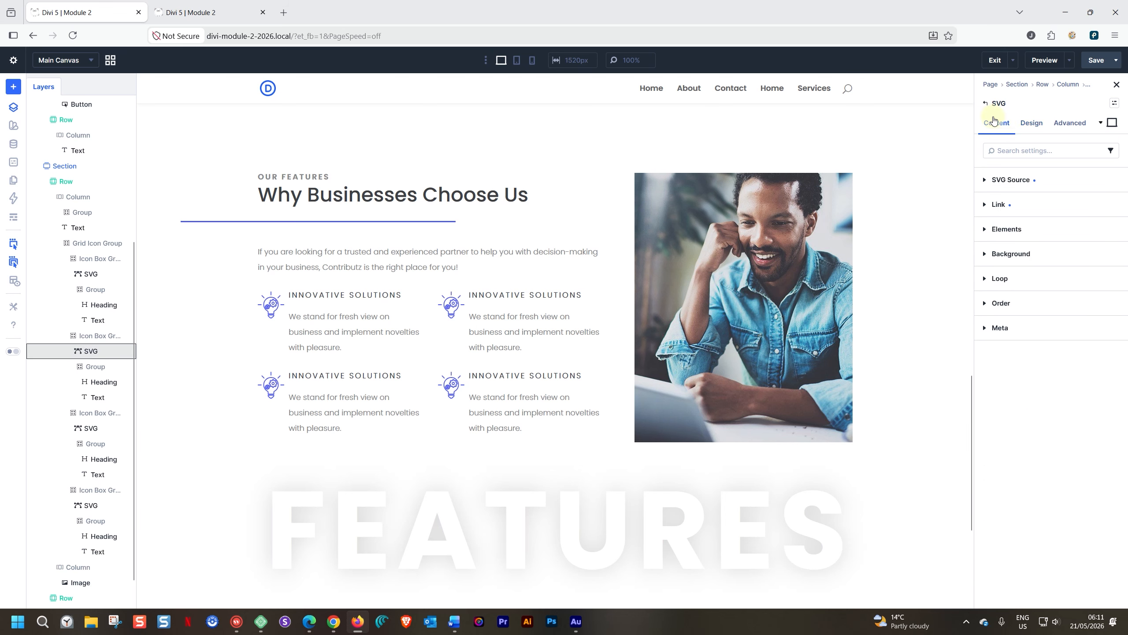
pyautogui.click(985, 180)
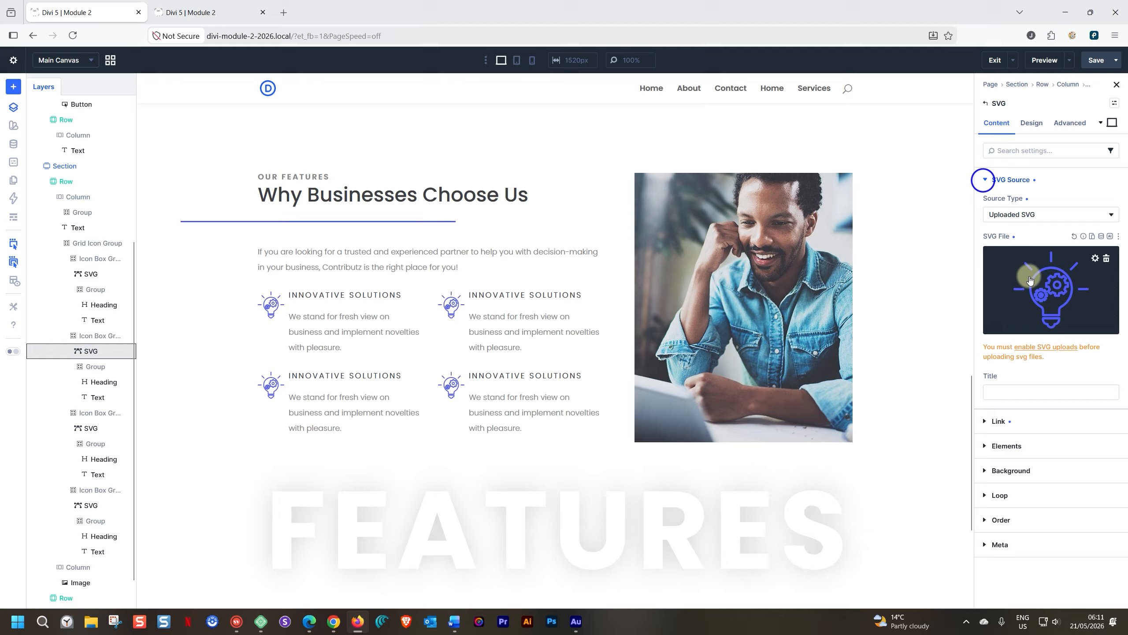
pyautogui.click(1062, 285)
pyautogui.click(417, 272)
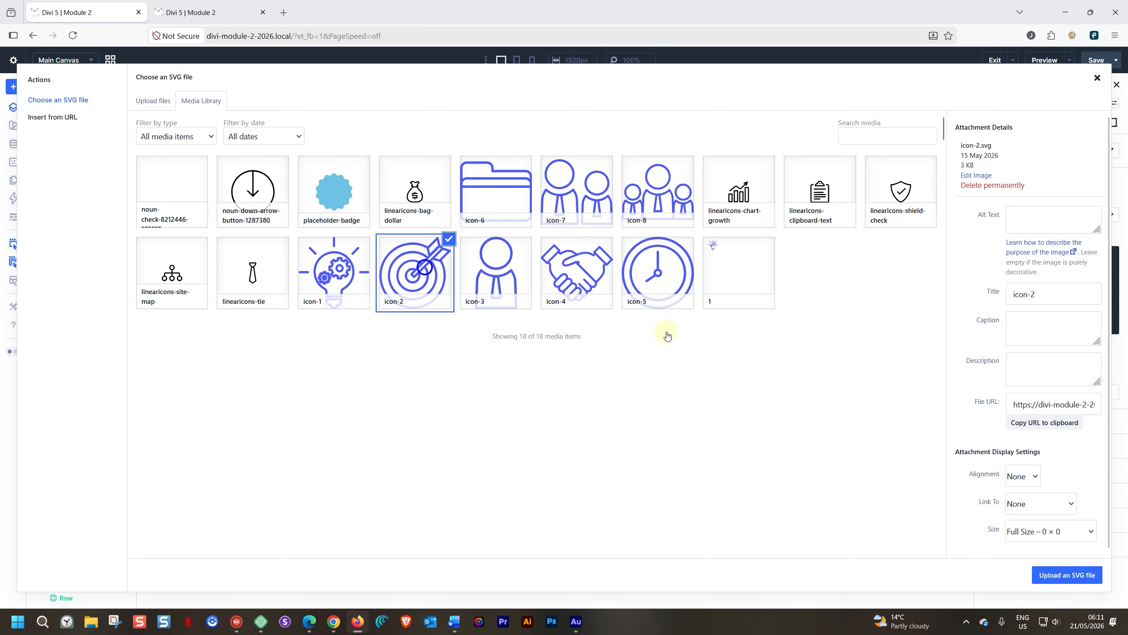
pyautogui.click(1059, 574)
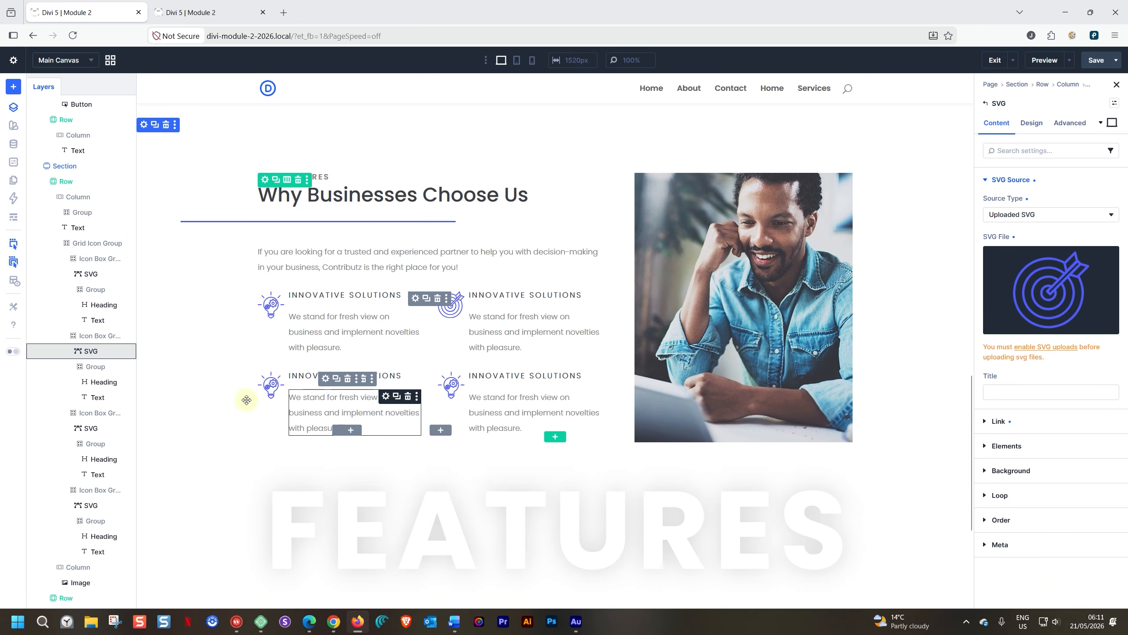
# Step: Replace the SVG file in the third icon box with the two-person icon-7 file from the media library
pyautogui.click(91, 428)
pyautogui.scroll(-1, 93, 431)
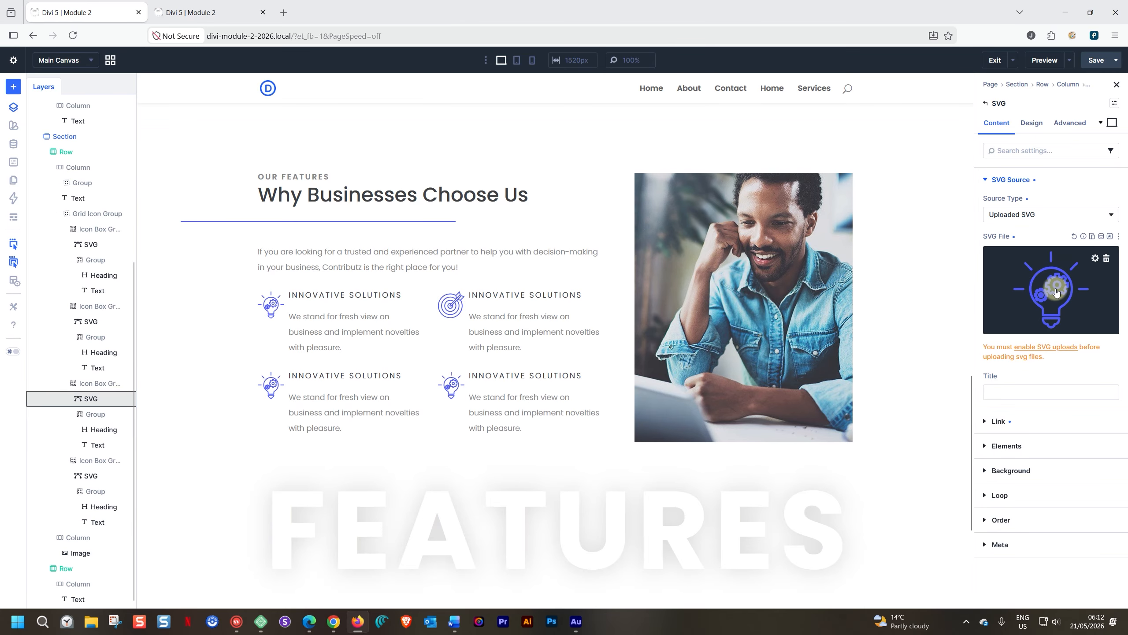
pyautogui.click(1056, 290)
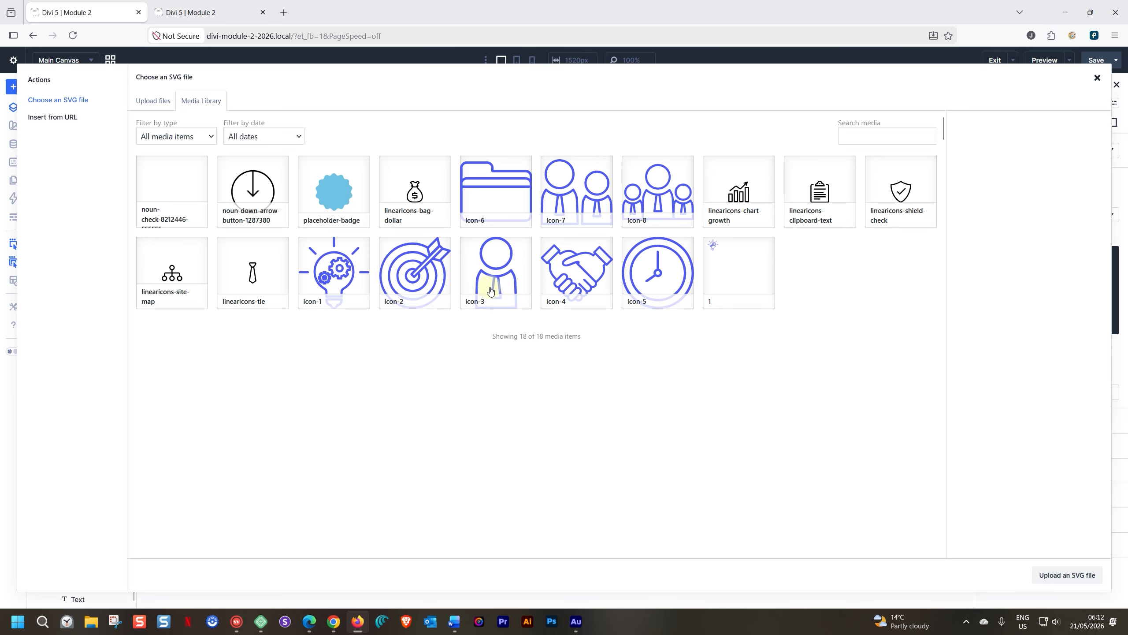
pyautogui.click(496, 271)
pyautogui.click(1067, 575)
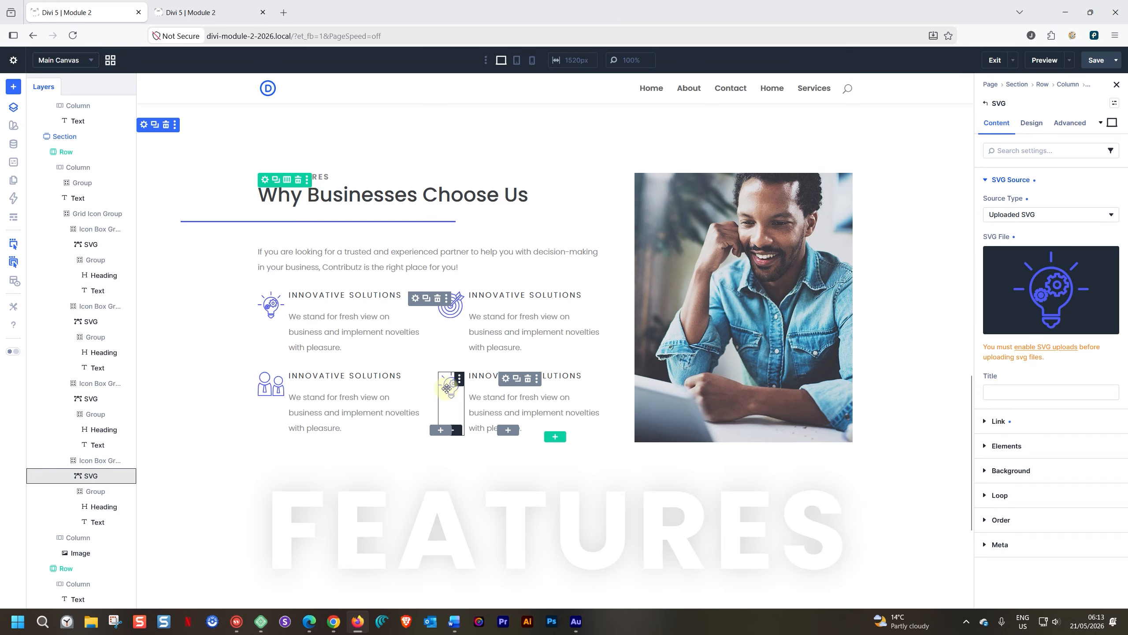
# Step: Replace the SVG file in the fourth icon box with the three-person icon-8 file from the media library
pyautogui.moveTo(994, 282)
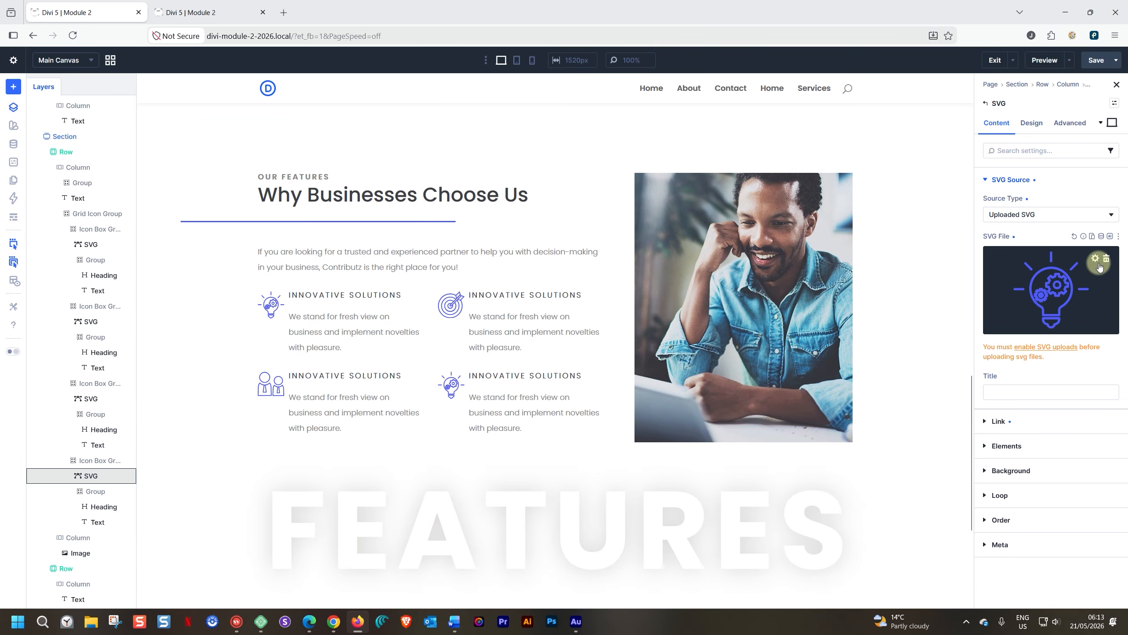
pyautogui.click(1053, 283)
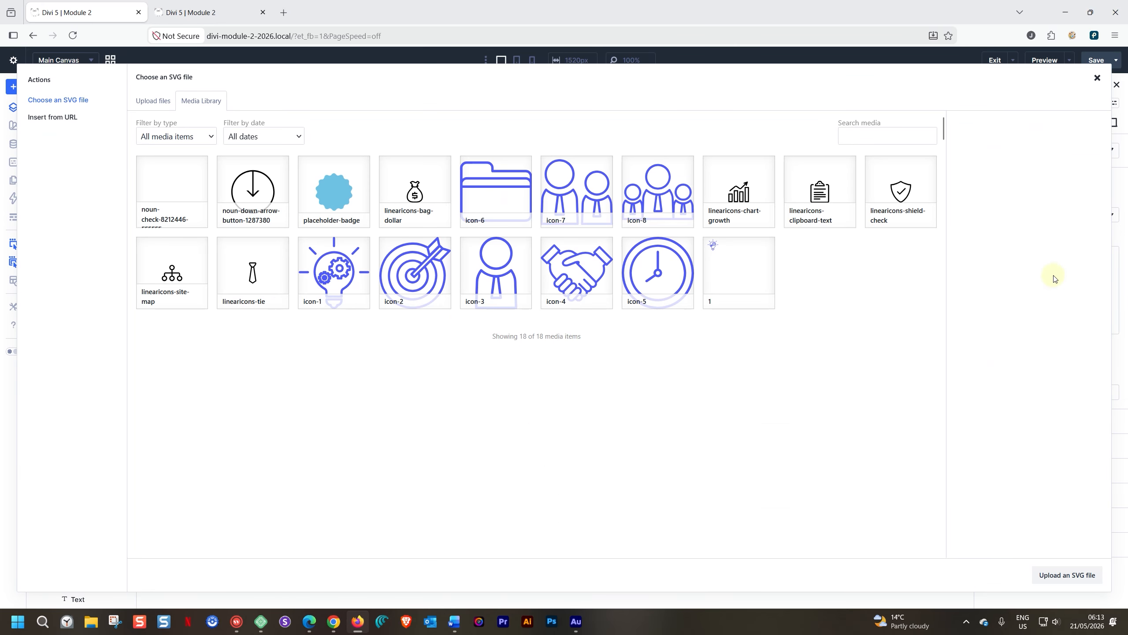
pyautogui.click(636, 203)
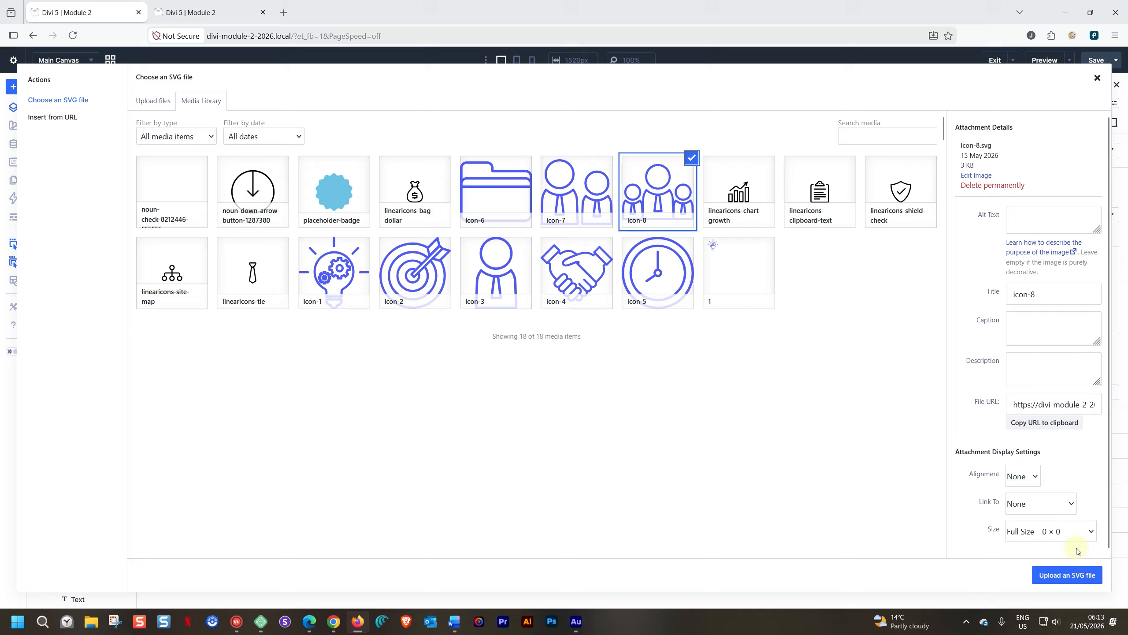
pyautogui.click(1075, 575)
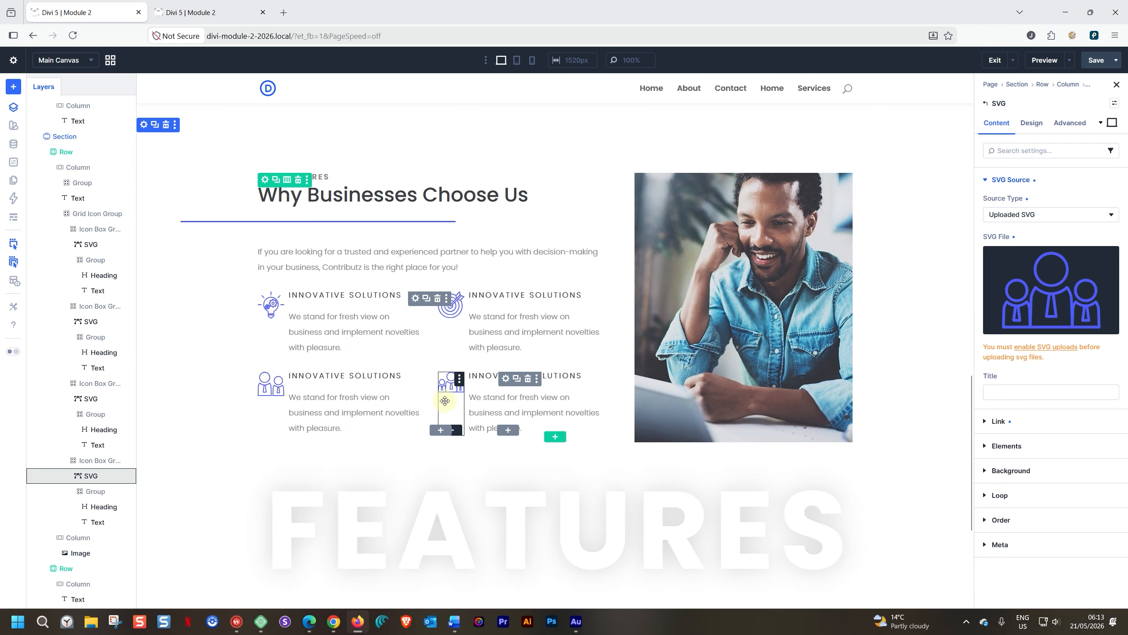
# Step: Check the features section's icon grid in the tablet and phone views, and return to the desktop view
pyautogui.click(516, 62)
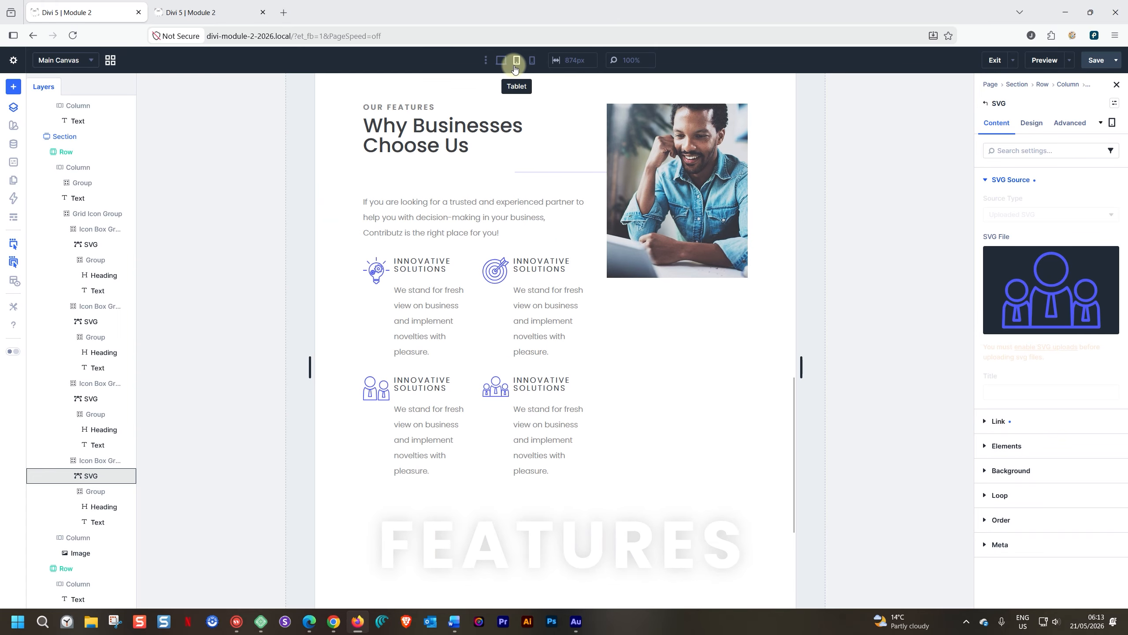
pyautogui.click(533, 62)
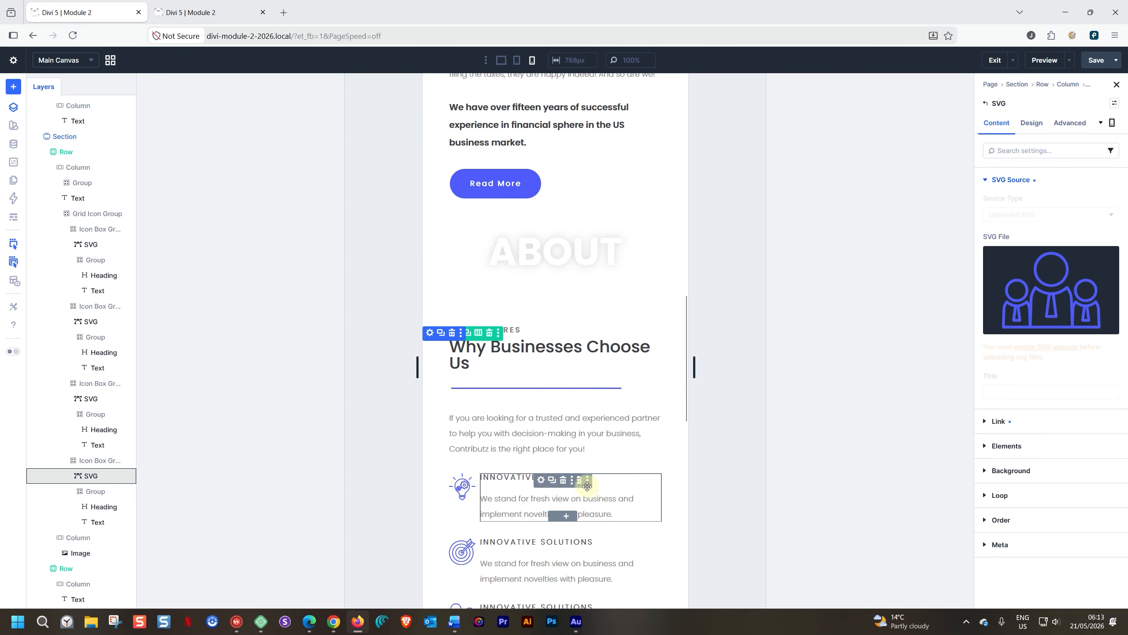
pyautogui.scroll(-4, 587, 487)
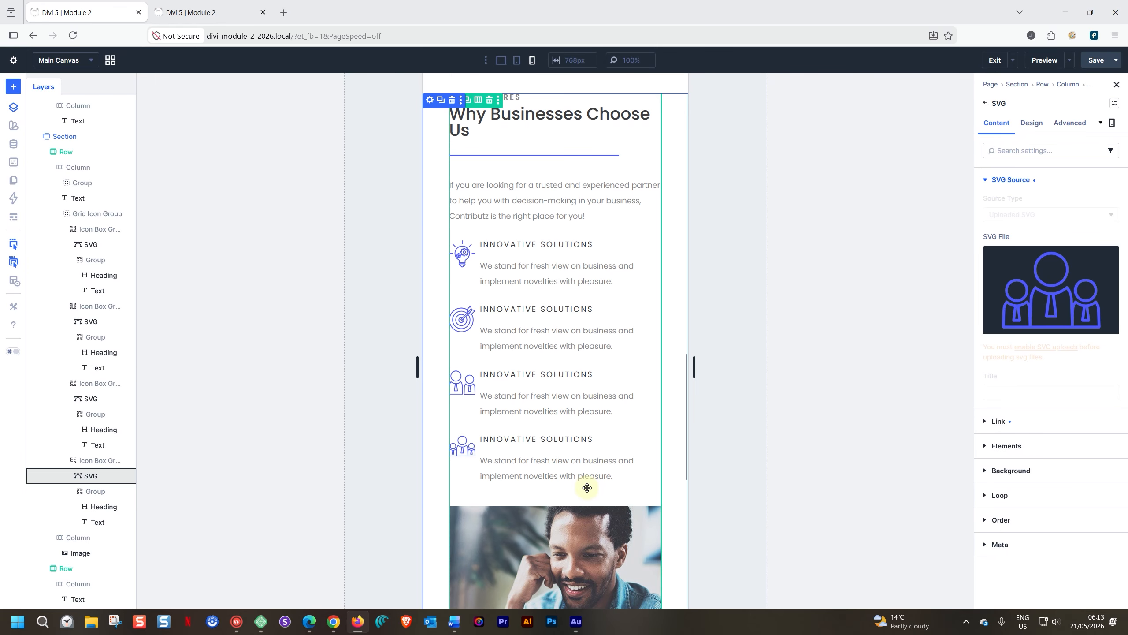
pyautogui.click(504, 62)
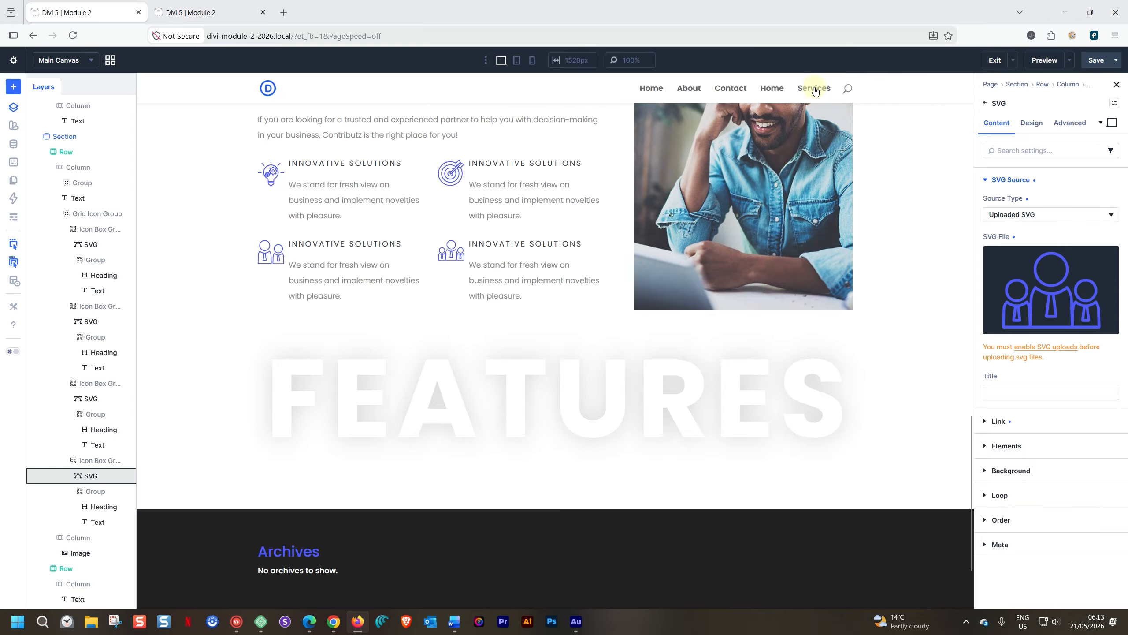
# Step: Save the page, then reload its front-end preview and inspect the icon sizes in the features section
pyautogui.click(1096, 61)
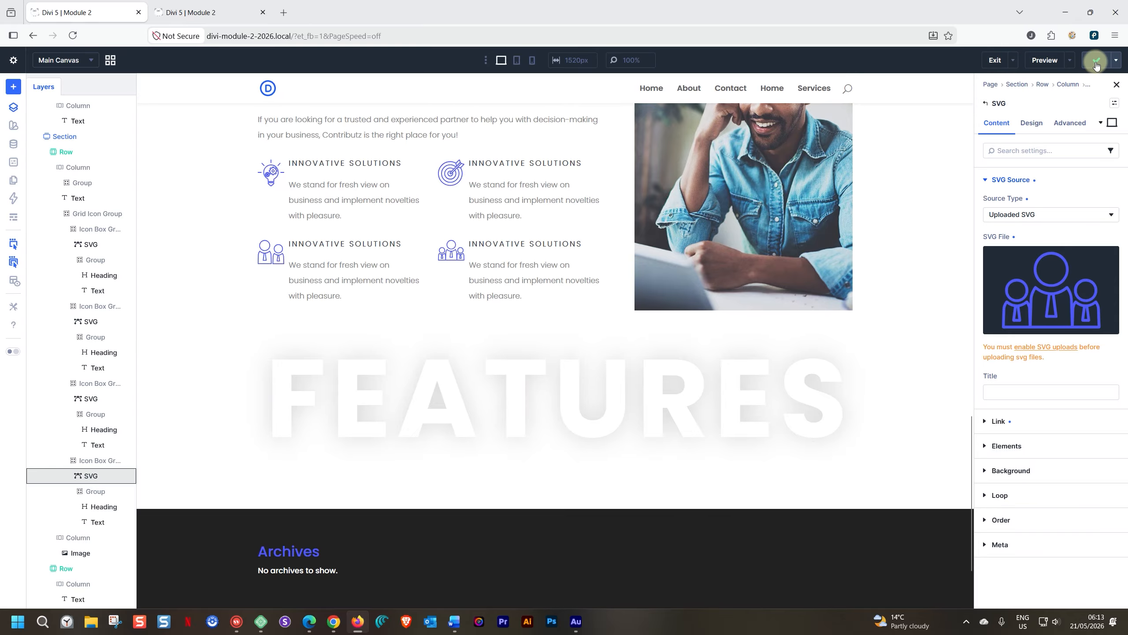
pyautogui.click(200, 6)
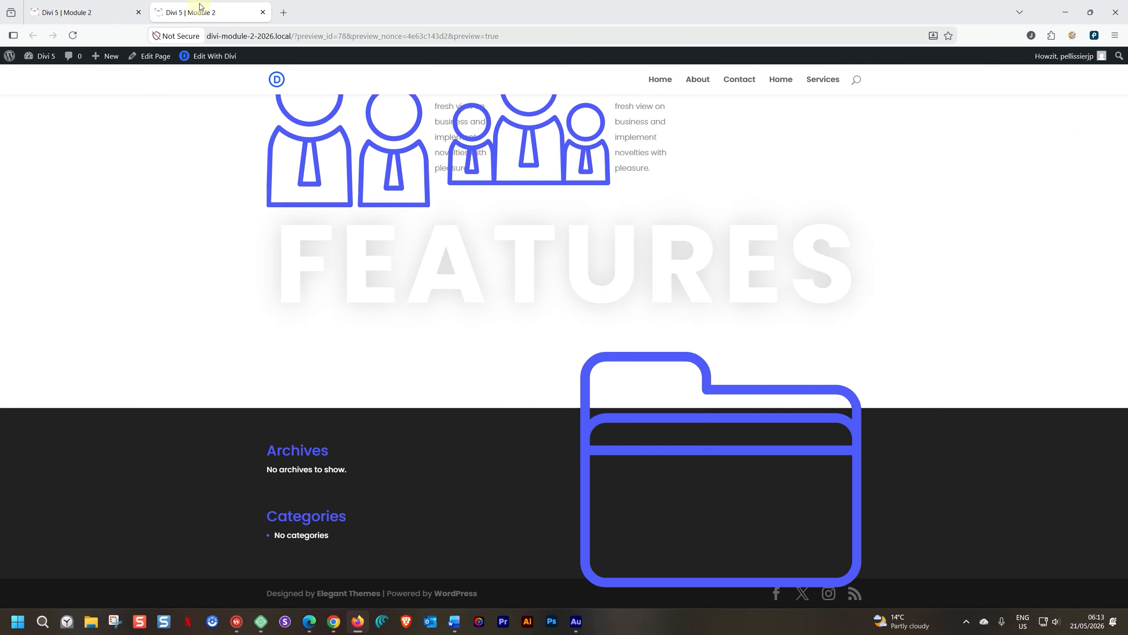
pyautogui.click(73, 36)
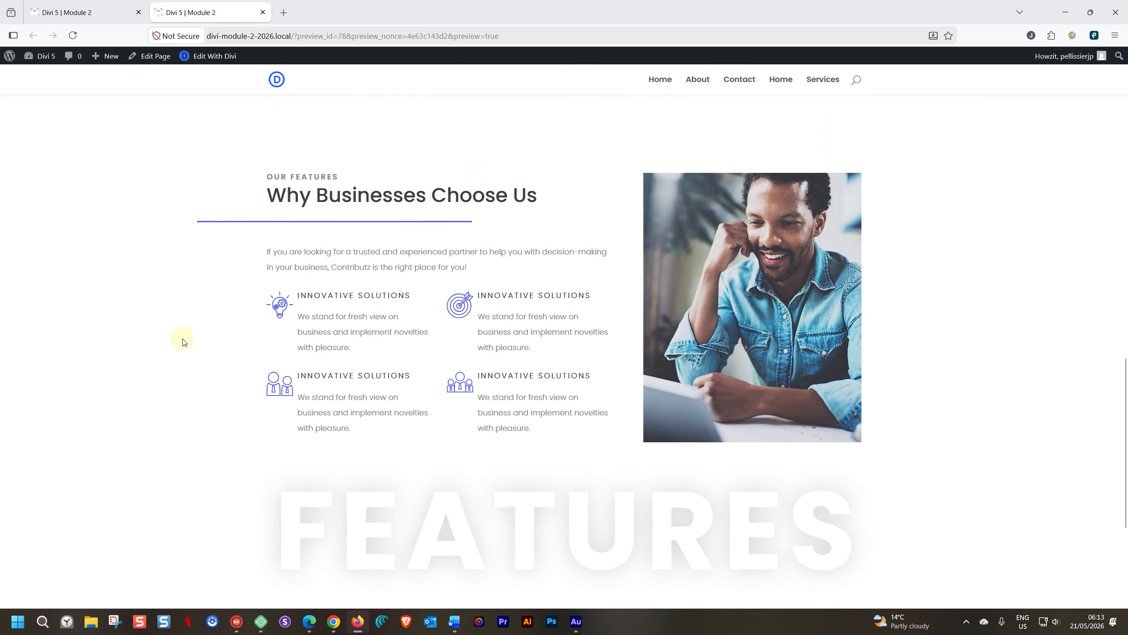
pyautogui.scroll(-3, 184, 341)
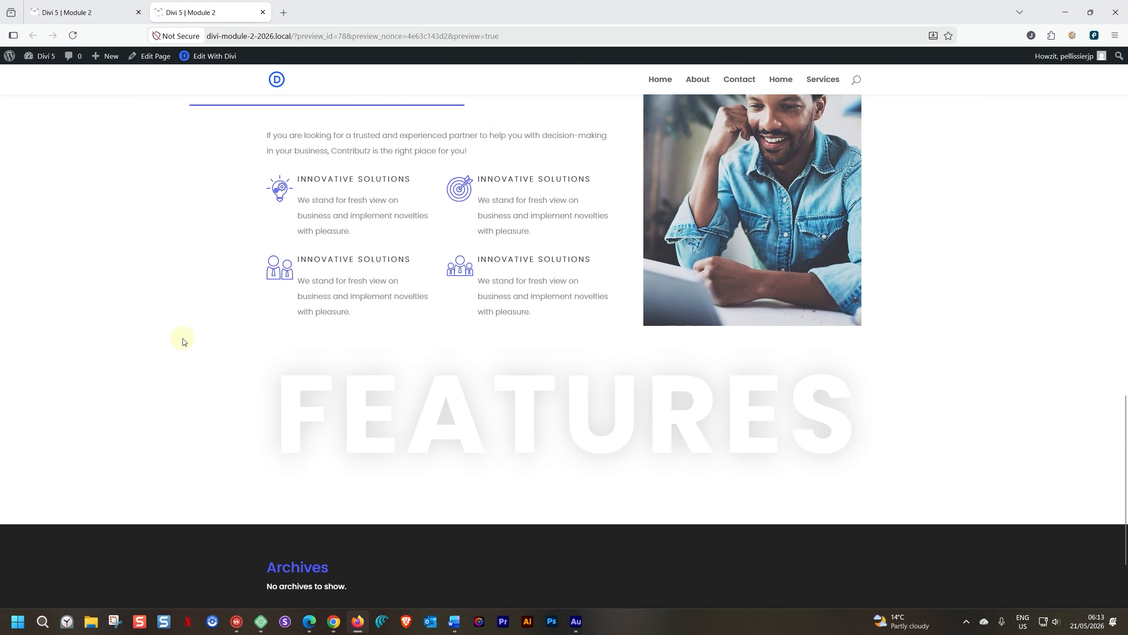
pyautogui.scroll(1, 184, 340)
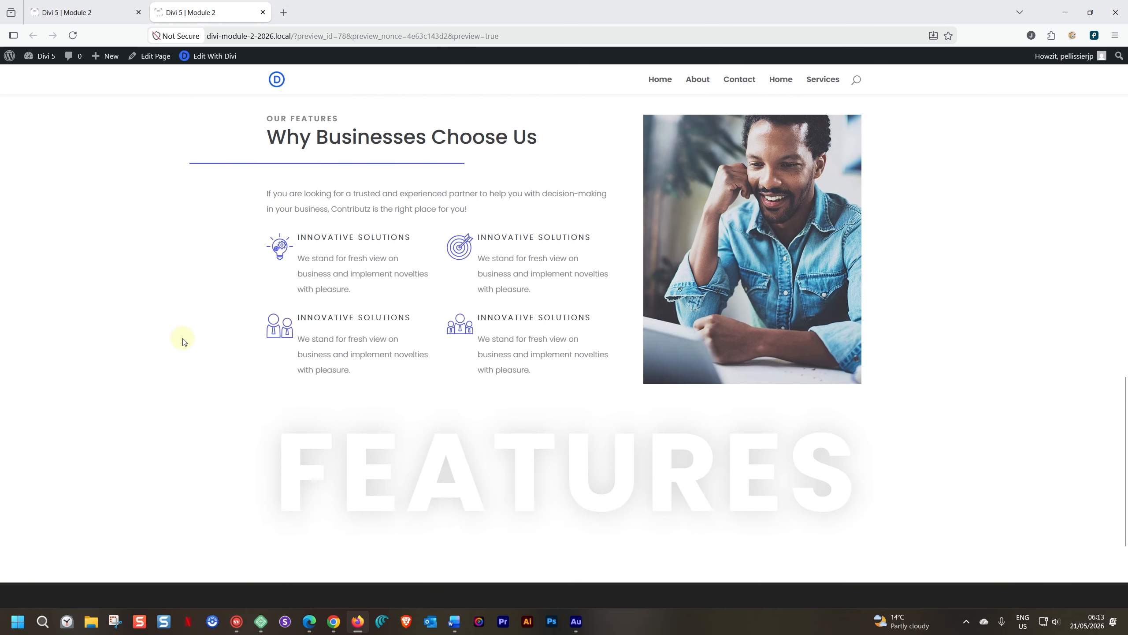
pyautogui.scroll(1, 184, 341)
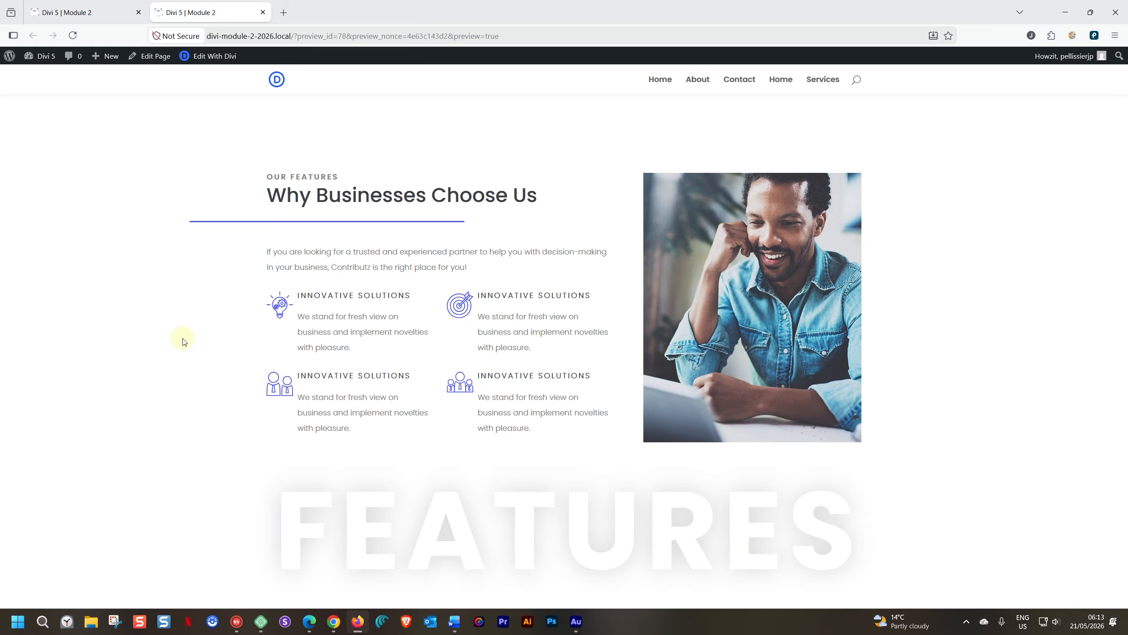
# Step: Open the page in the side-by-side multi-device view and inspect the features section and large FEATURES text at each screen size
pyautogui.click(1095, 35)
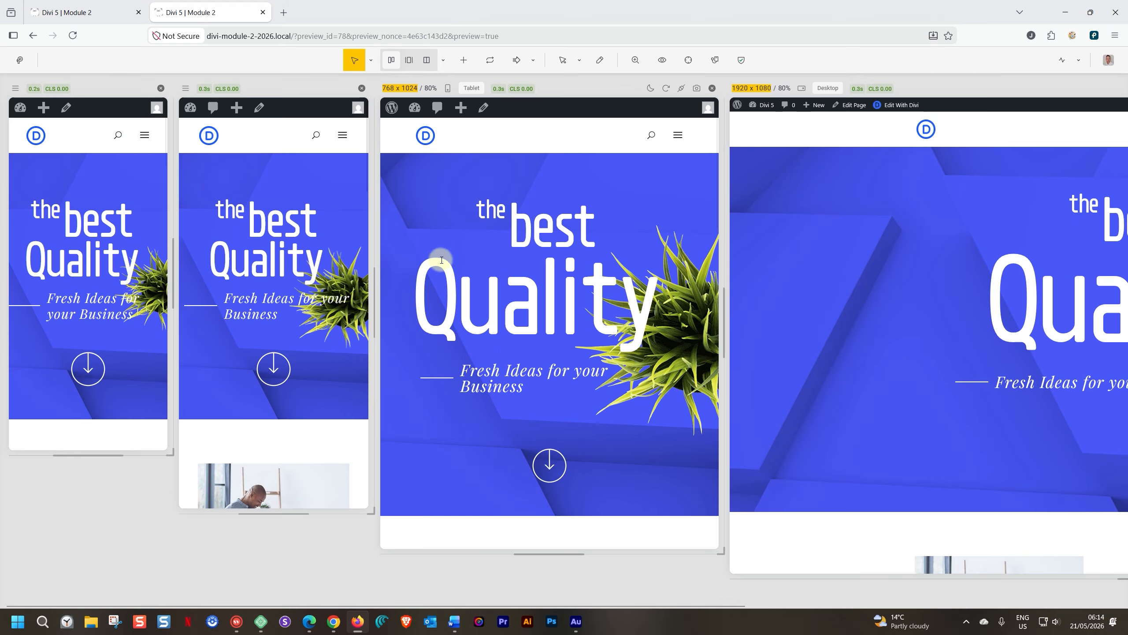
pyautogui.scroll(-5, 437, 268)
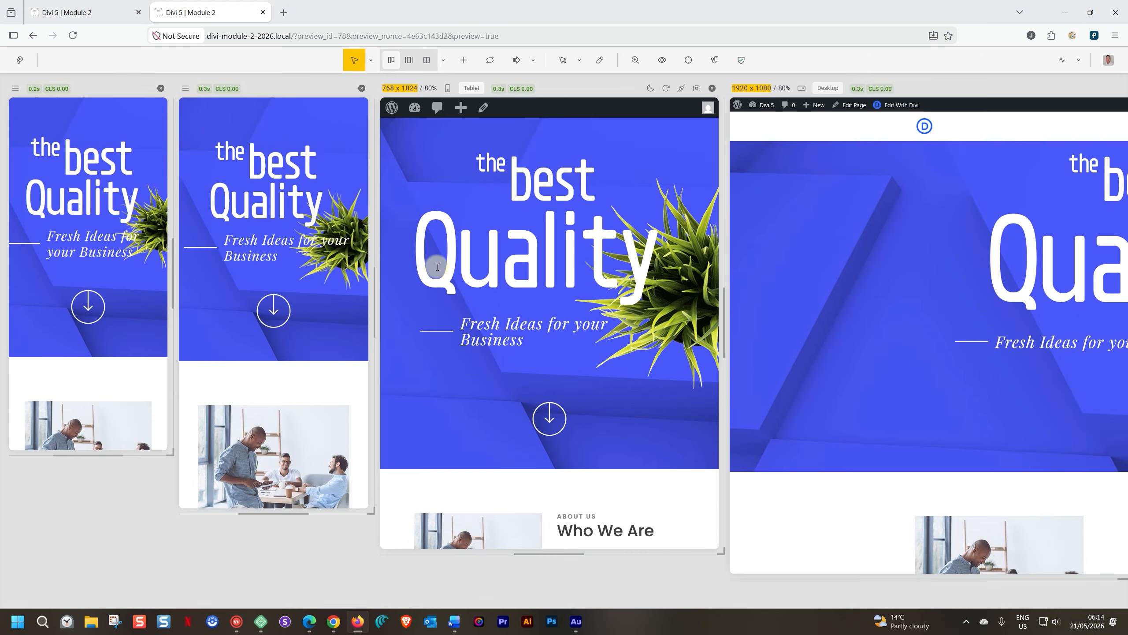
pyautogui.scroll(-7, 437, 266)
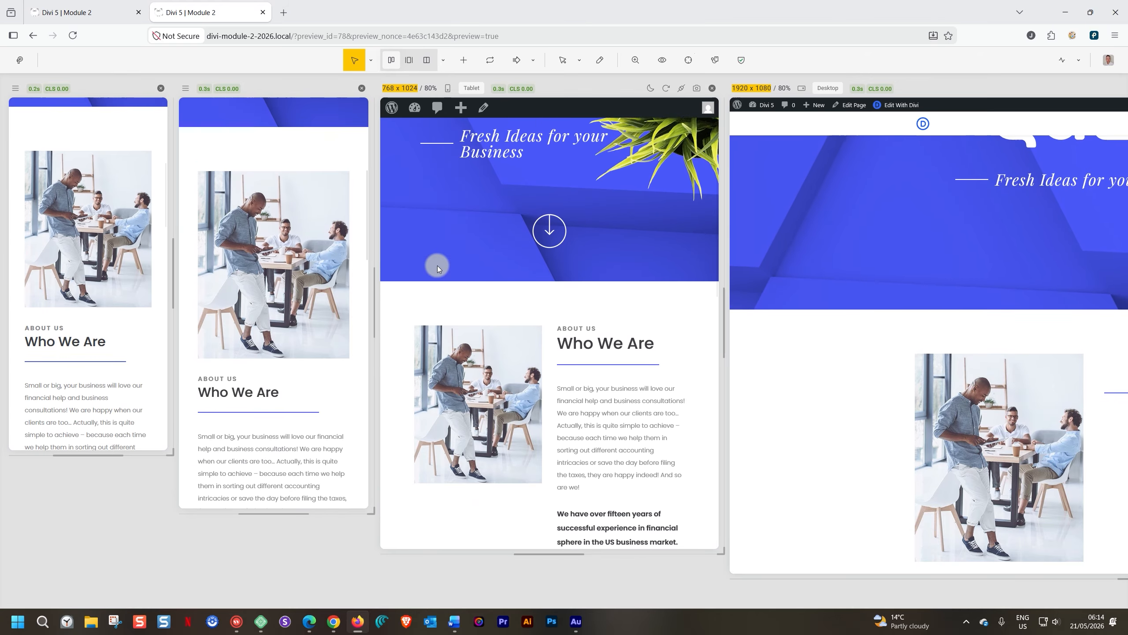
pyautogui.scroll(-6, 437, 269)
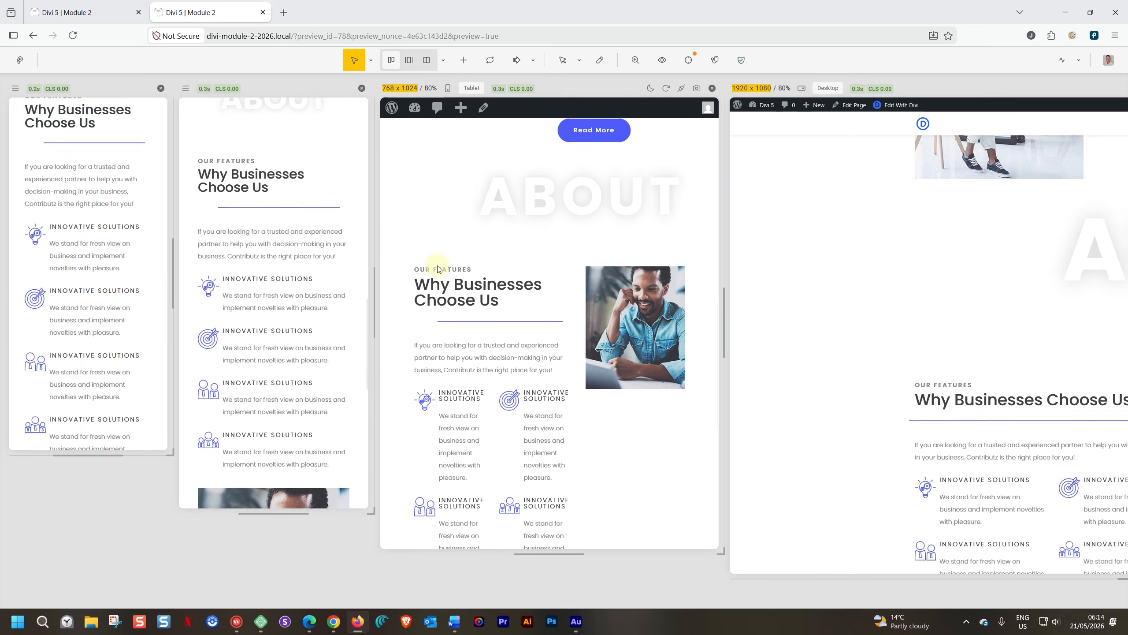
pyautogui.scroll(-7, 437, 269)
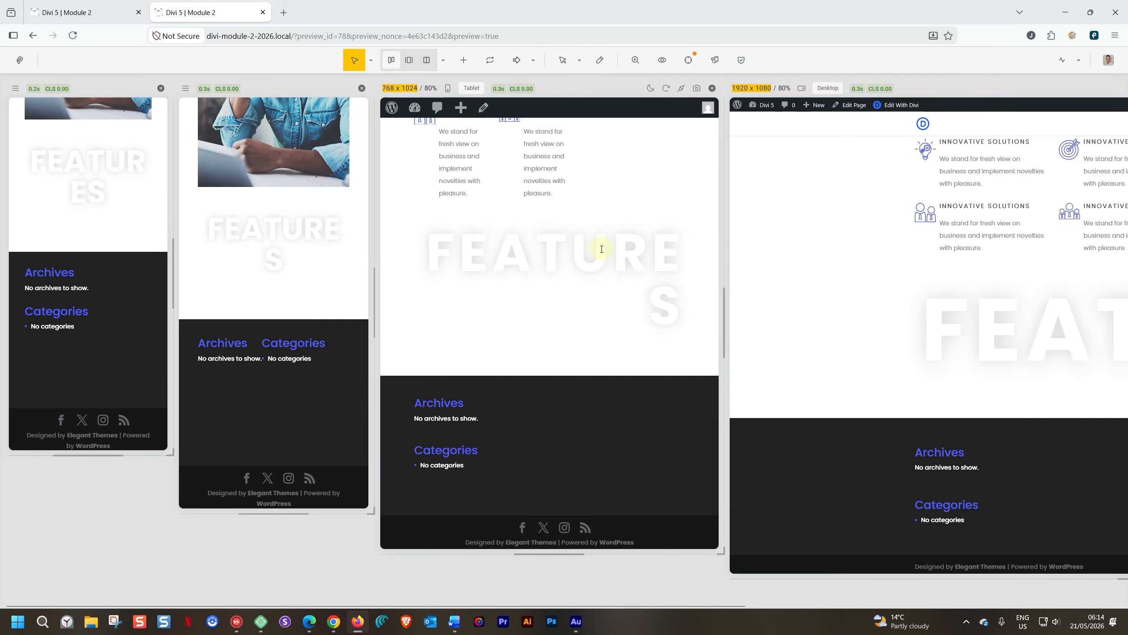
pyautogui.scroll(1, 602, 250)
pyautogui.scroll(-1, 797, 333)
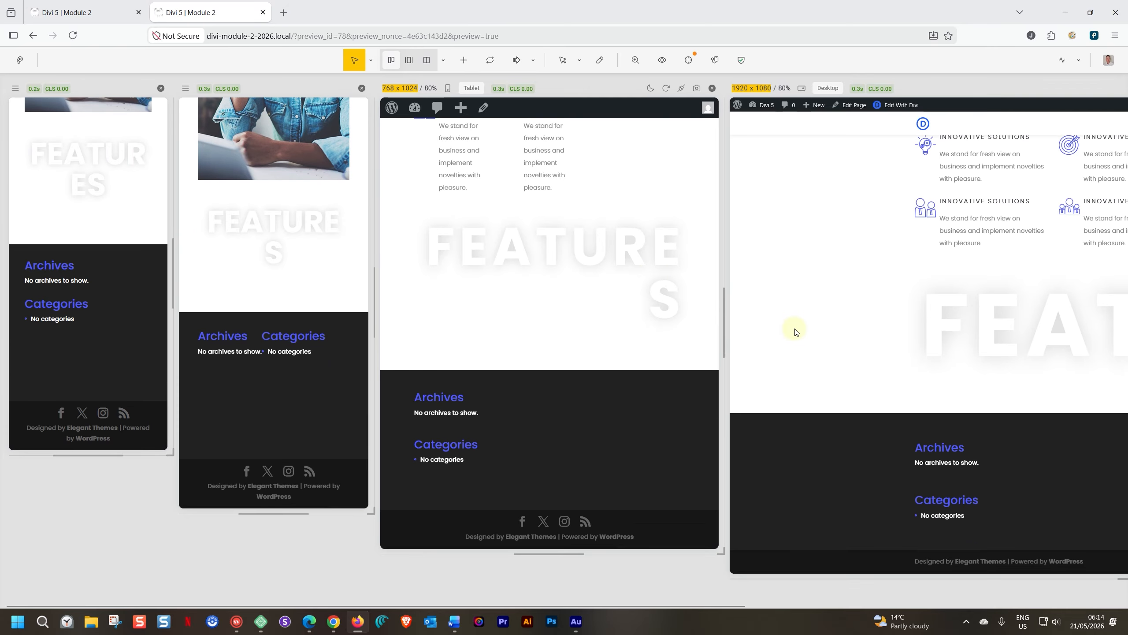
# Step: Examine the hero, about and features sections and the large ABOUT and FEATURES texts side by side at every screen size
pyautogui.scroll(2, 444, 310)
pyautogui.scroll(3, 485, 316)
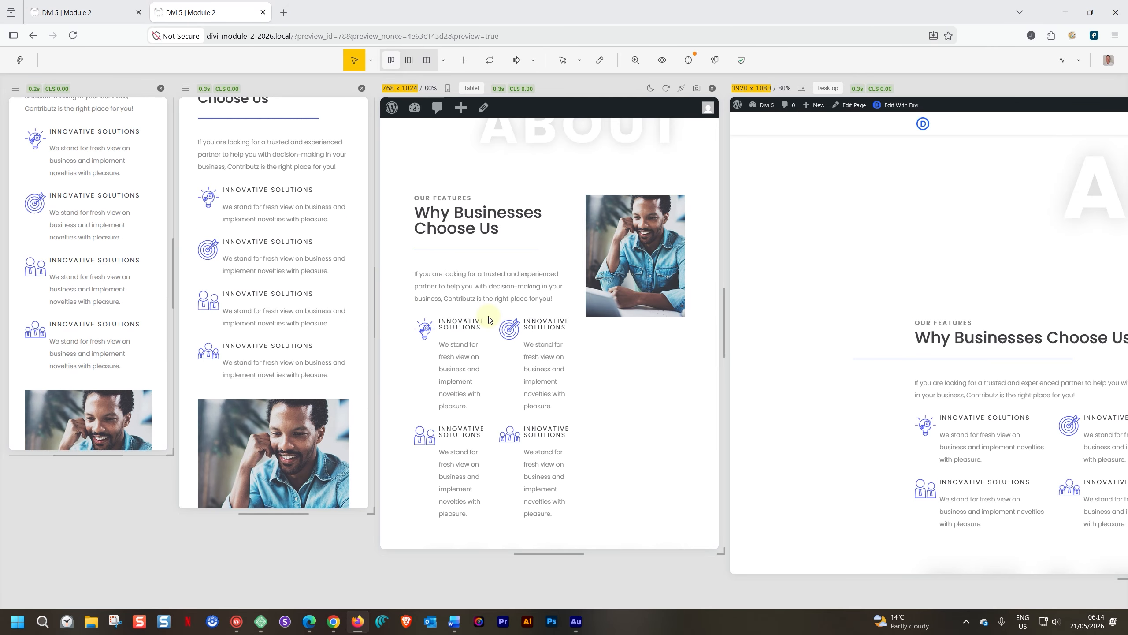
pyautogui.scroll(-5, 489, 318)
pyautogui.scroll(-3, 311, 310)
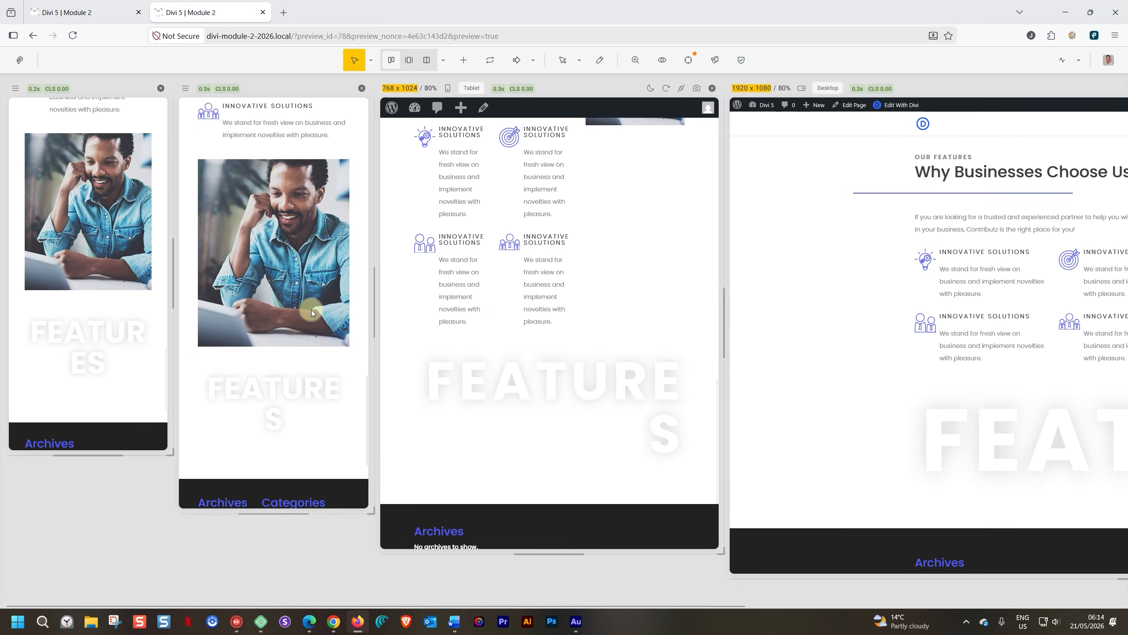
pyautogui.scroll(5, 311, 309)
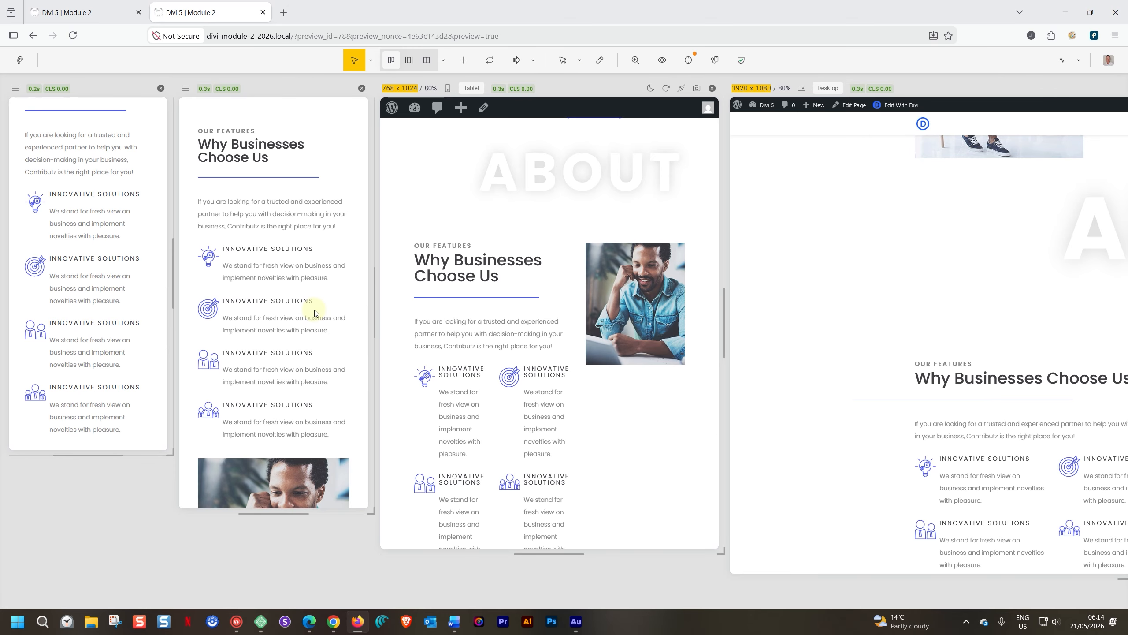
pyautogui.scroll(5, 314, 310)
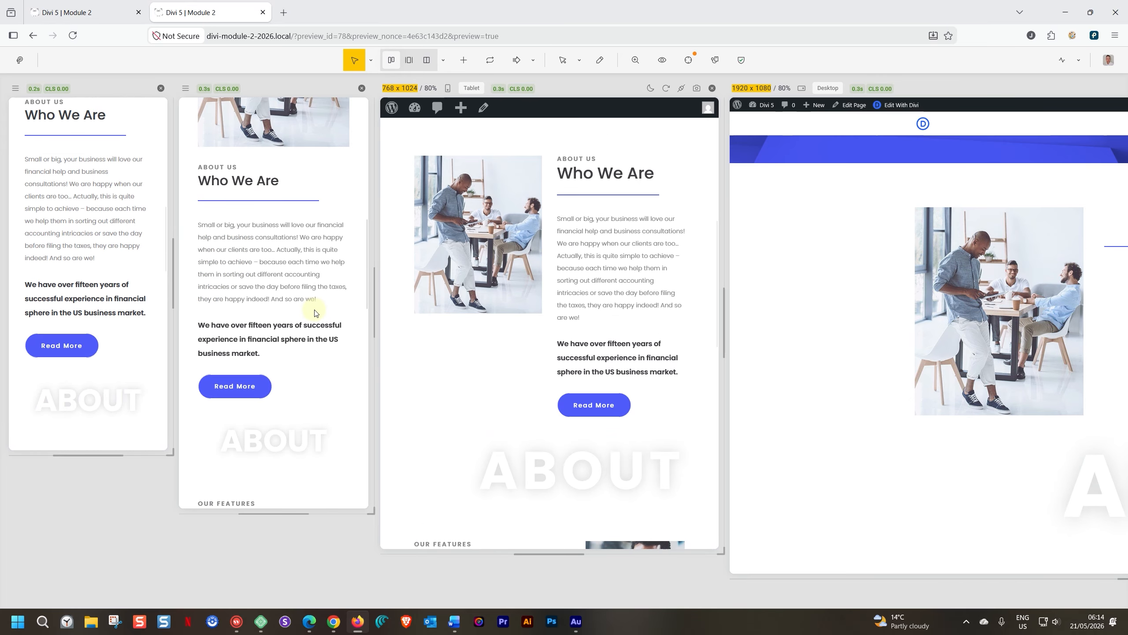
pyautogui.scroll(5, 314, 313)
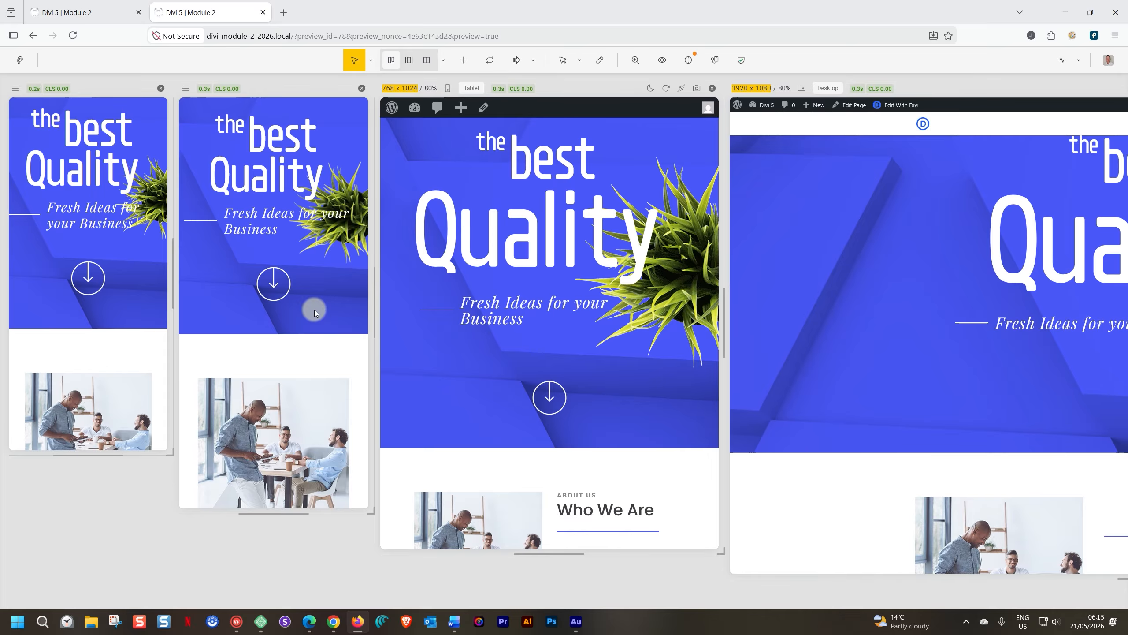
pyautogui.scroll(1, 313, 310)
pyautogui.scroll(-5, 314, 310)
pyautogui.scroll(-10, 315, 310)
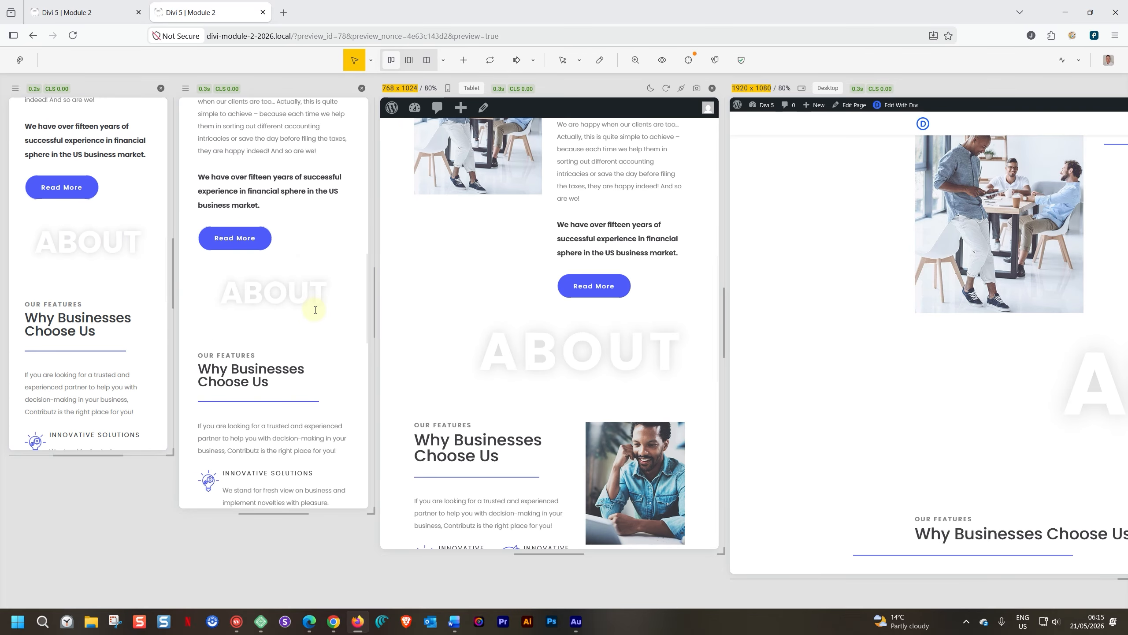
pyautogui.scroll(-3, 314, 310)
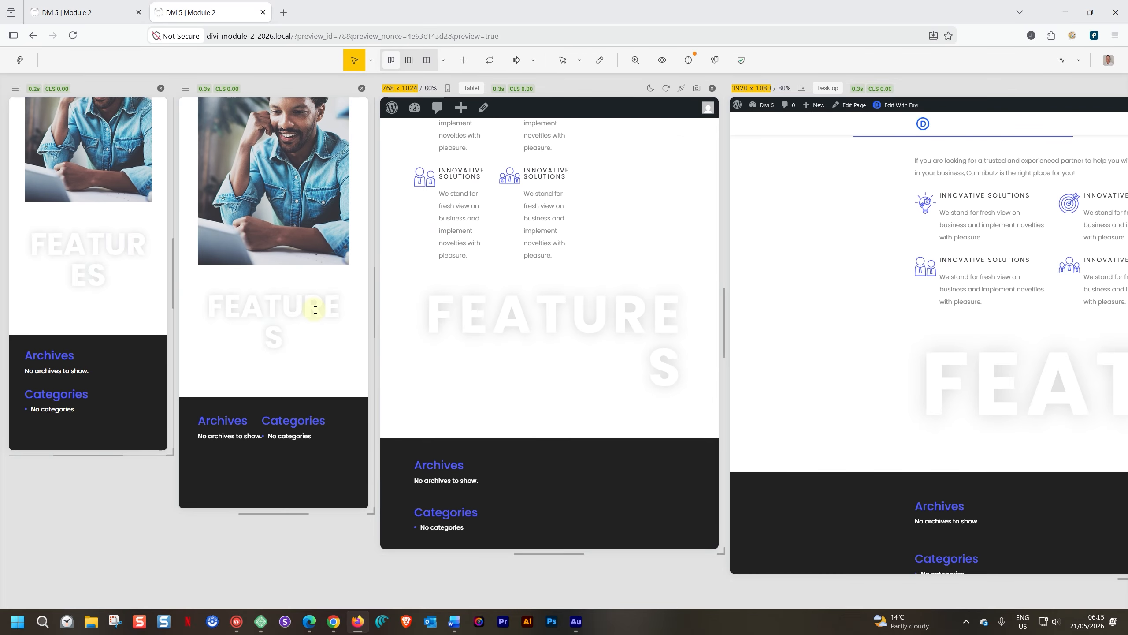
# Step: Return to the page builder, show the page in tablet view and narrow the canvas to 768 px
pyautogui.click(85, 13)
pyautogui.scroll(-3, 344, 277)
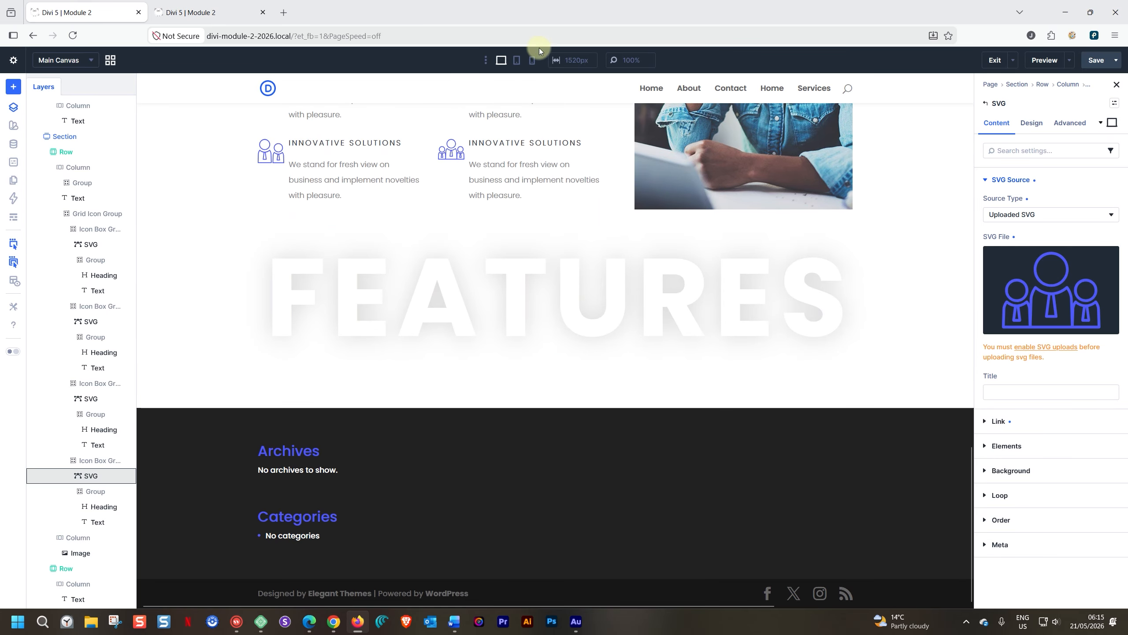
pyautogui.click(519, 62)
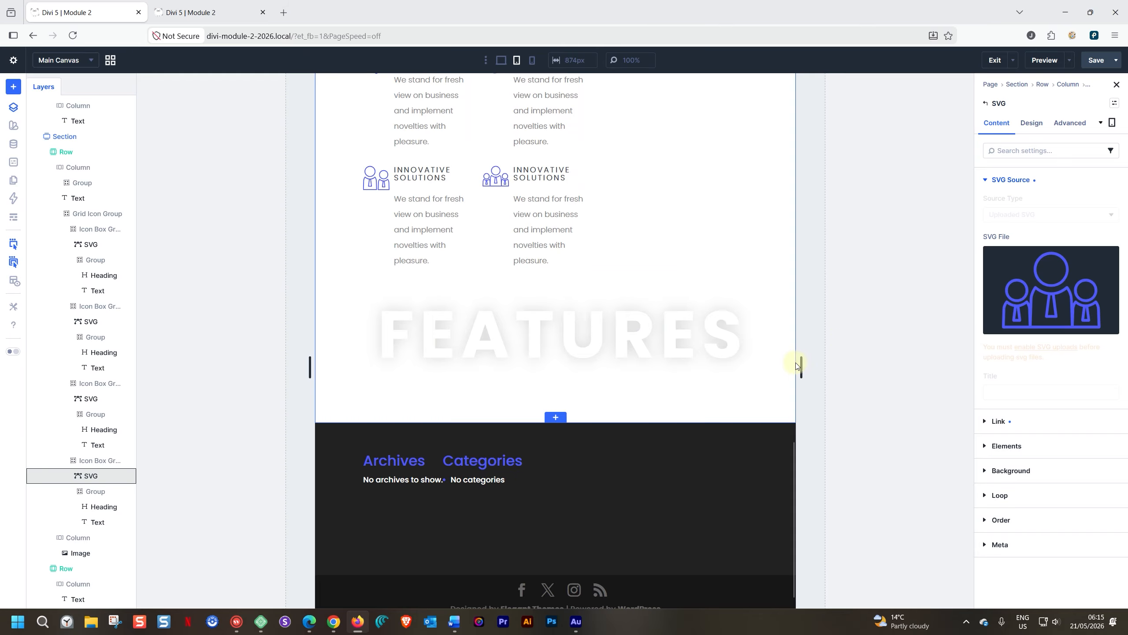
pyautogui.moveTo(801, 367); pyautogui.dragTo(765, 365)
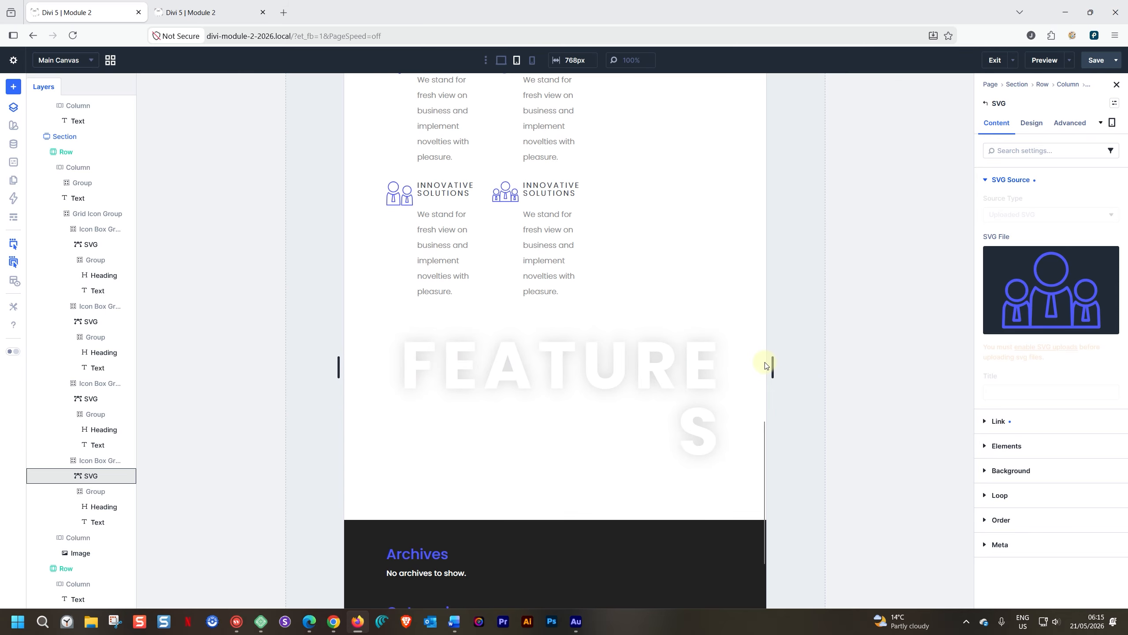
# Step: Set the large FEATURES text's tablet text size to 100 px and its letter spacing to 5 px
pyautogui.click(656, 366)
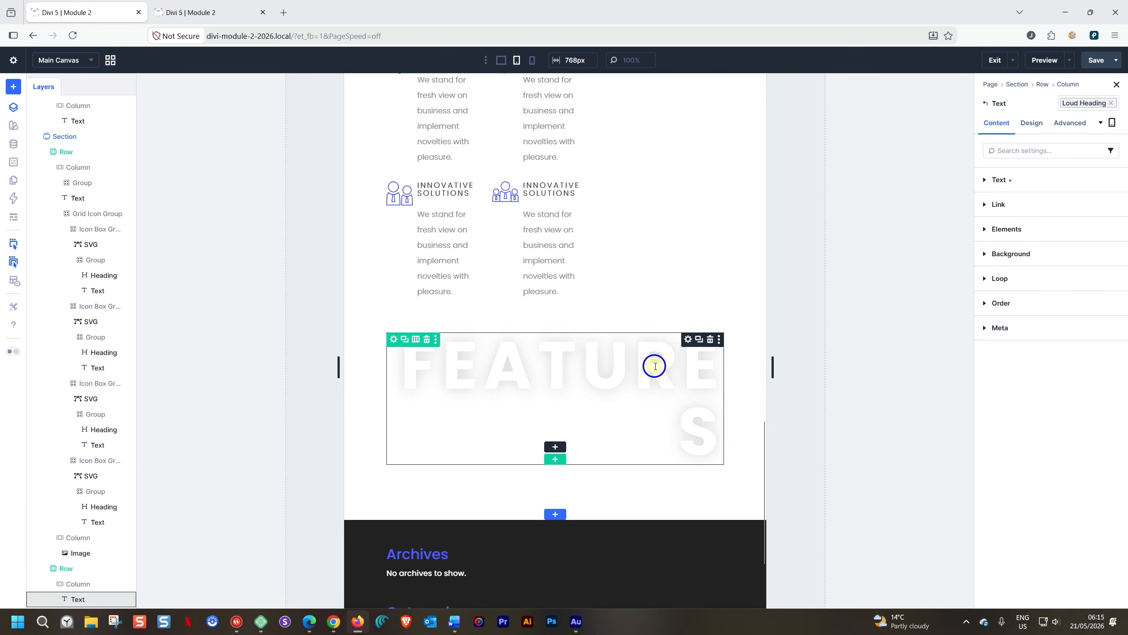
pyautogui.click(987, 179)
pyautogui.click(1031, 122)
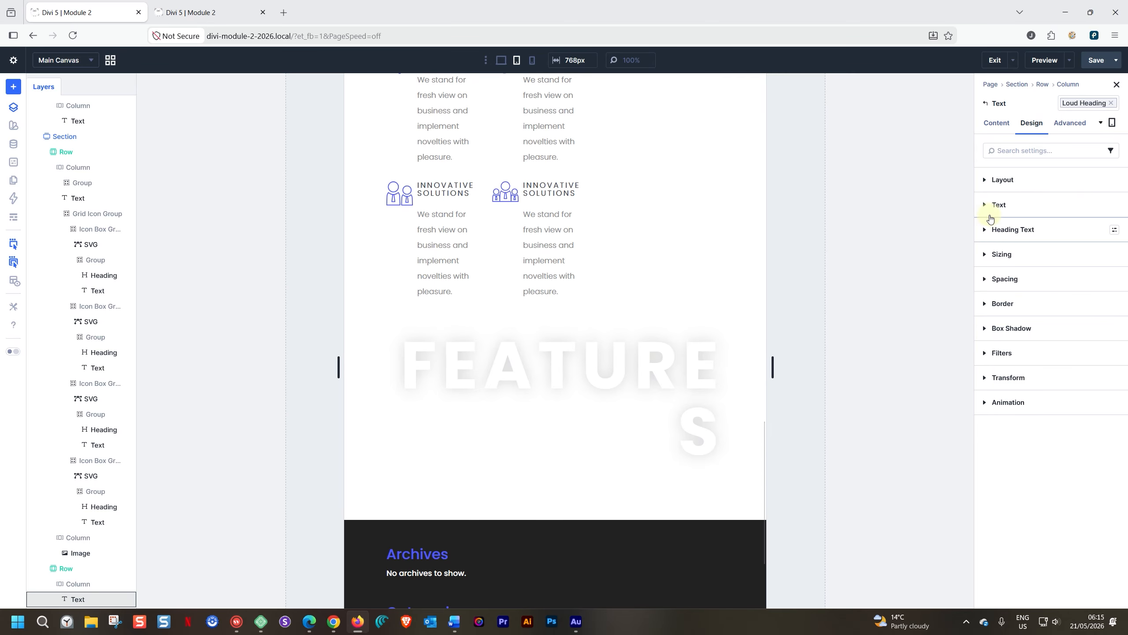
pyautogui.click(580, 365)
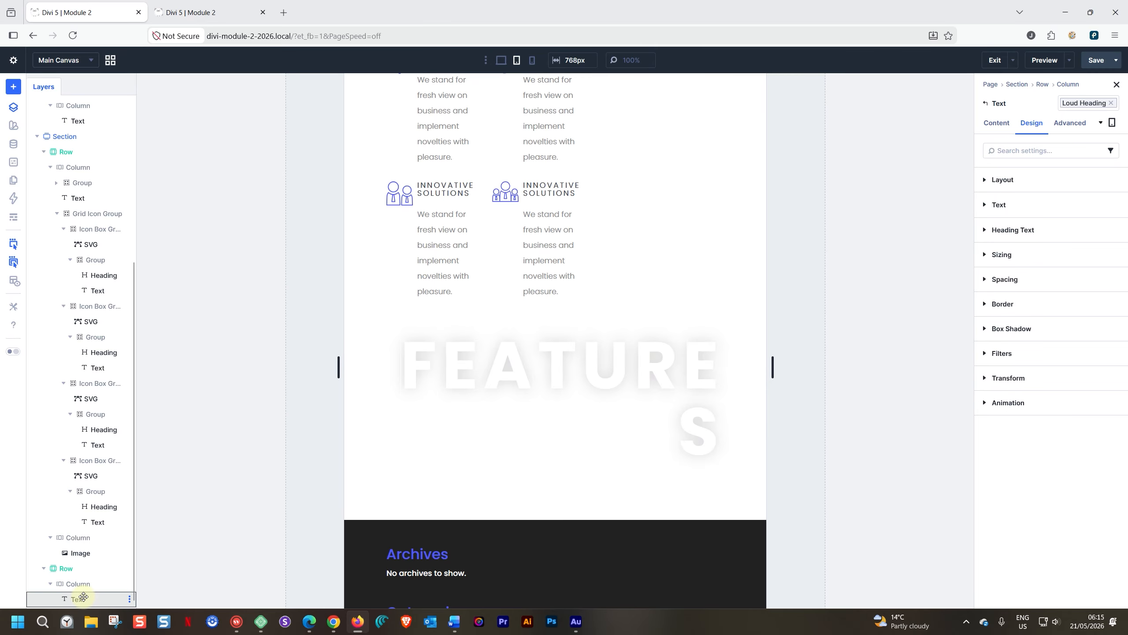
pyautogui.click(984, 205)
pyautogui.click(1006, 415)
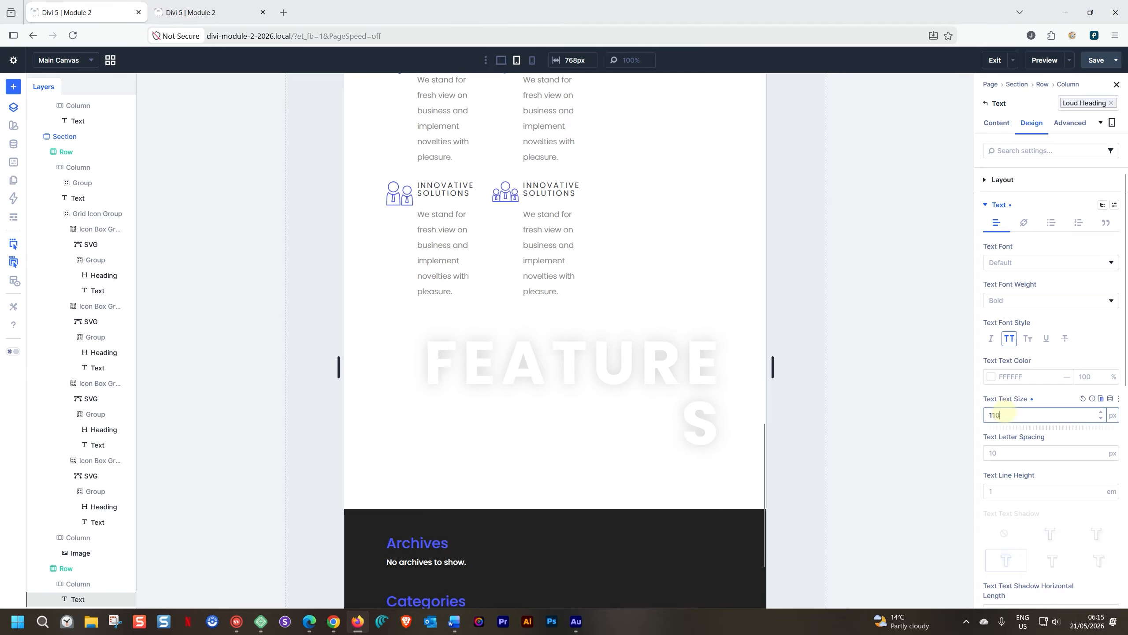
pyautogui.doubleClick(997, 416)
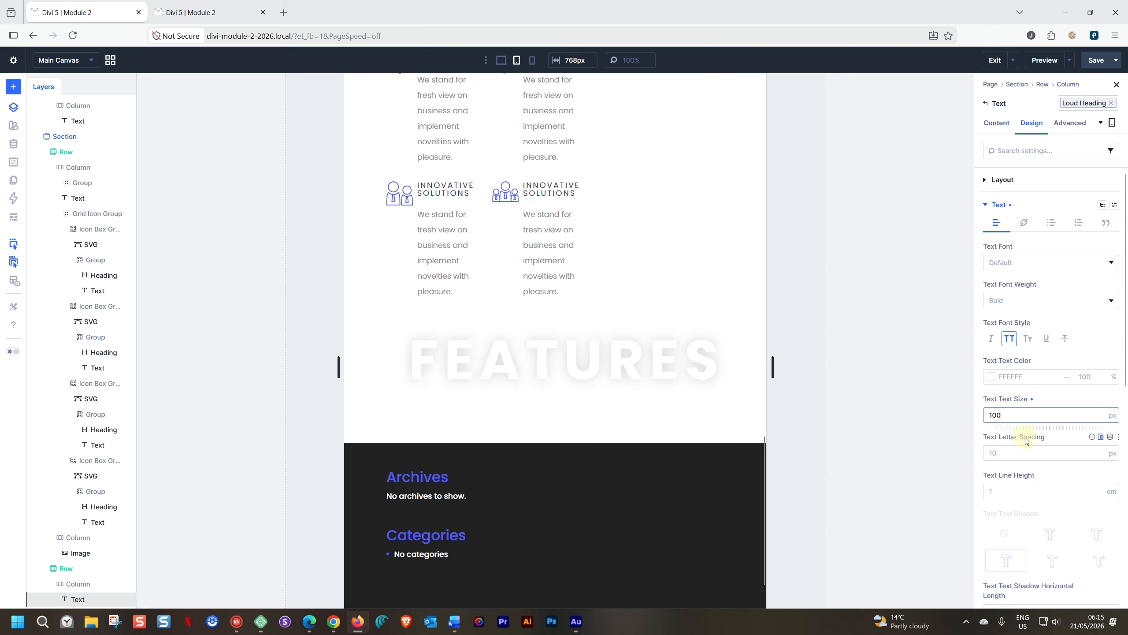
pyautogui.click(1014, 452)
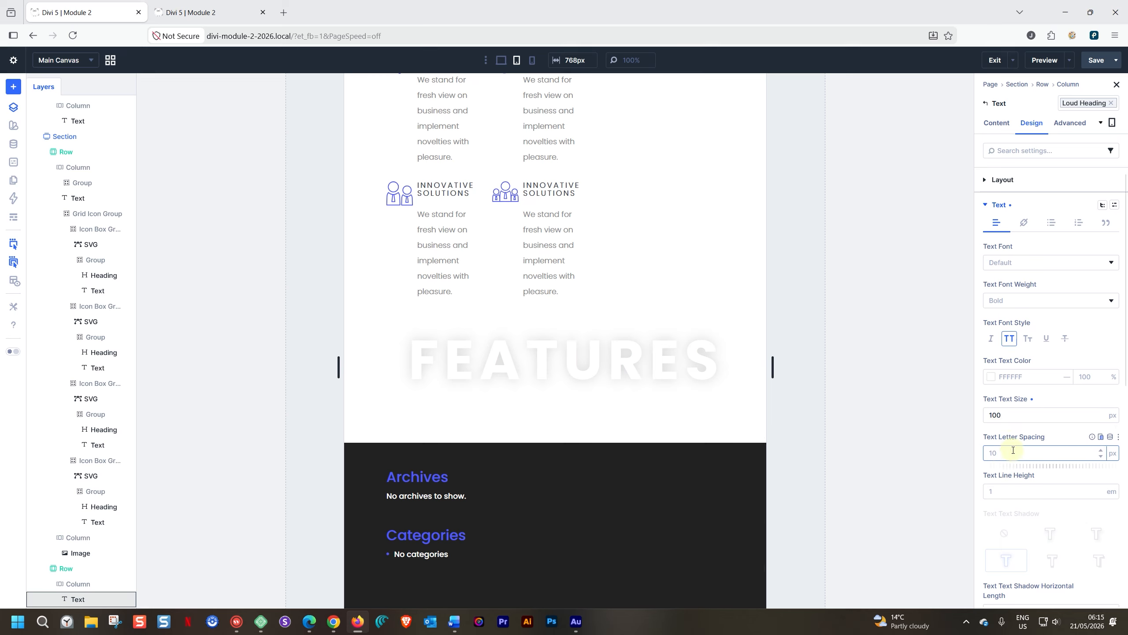
pyautogui.write('5')
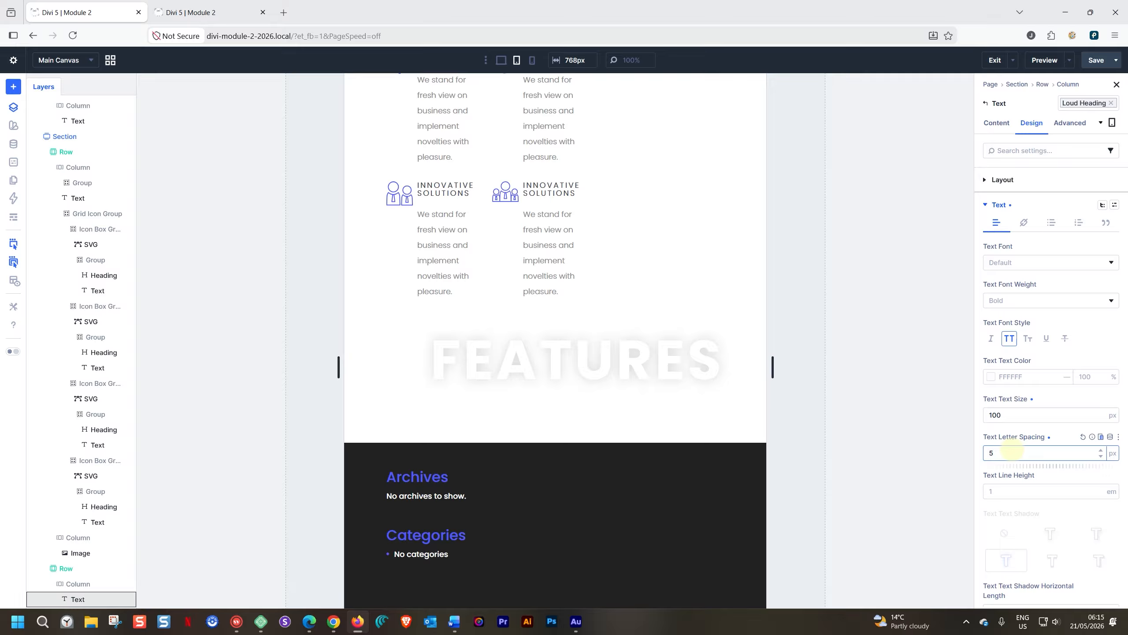
# Step: Update the Loud Heading preset with the FEATURES text's tablet size and letter spacing, applying it site-wide
pyautogui.click(1079, 105)
pyautogui.moveTo(1025, 194)
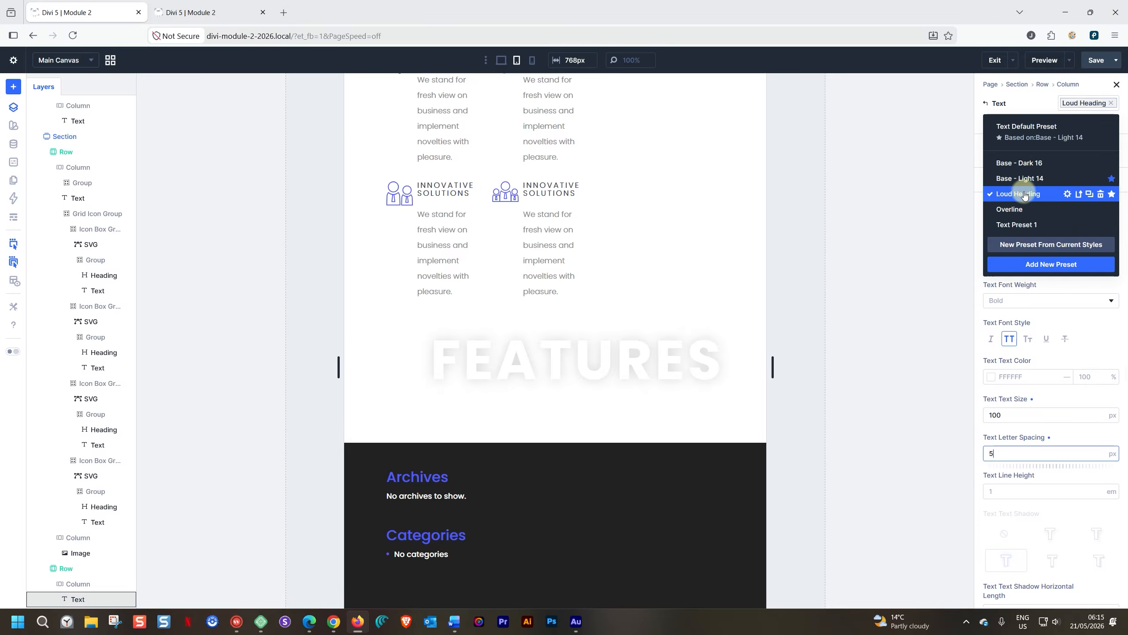
pyautogui.click(1082, 196)
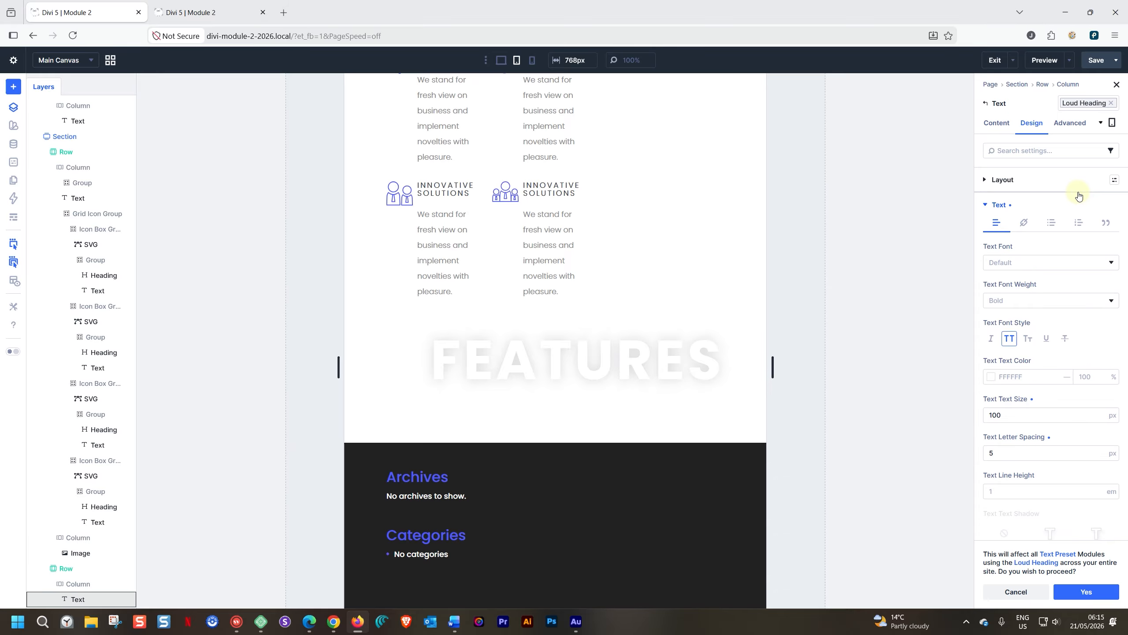
pyautogui.click(1087, 592)
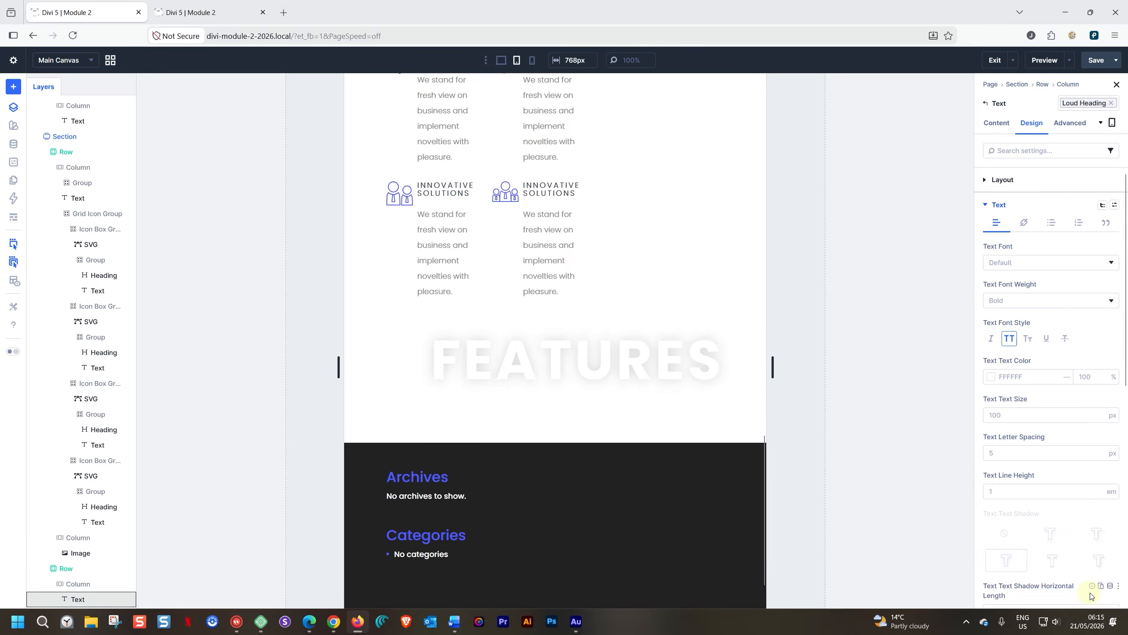
# Step: In phone view at a canvas width of 360 px, set the FEATURES text size to 48 px
pyautogui.click(533, 60)
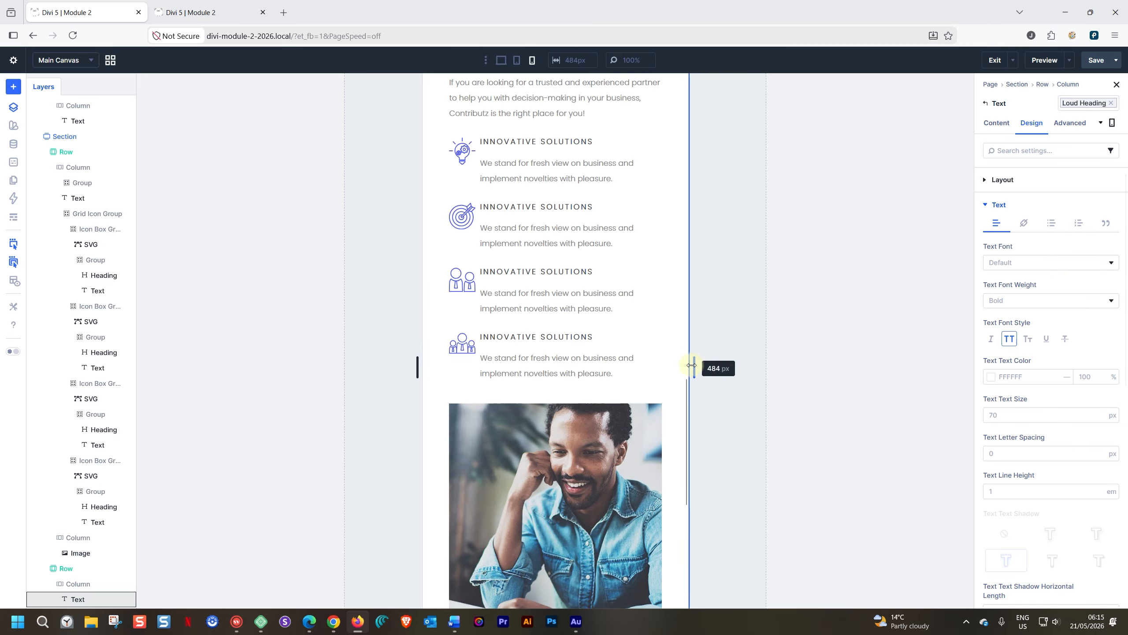
pyautogui.scroll(-8, 609, 361)
pyautogui.moveTo(693, 367); pyautogui.dragTo(657, 365)
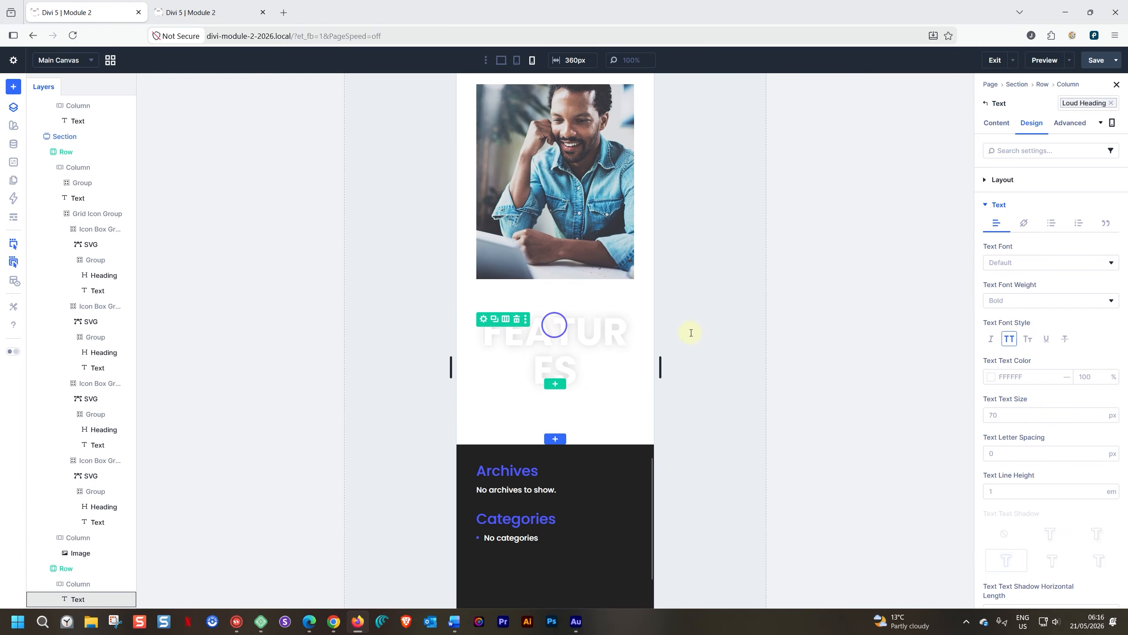
pyautogui.click(1001, 416)
pyautogui.write('48')
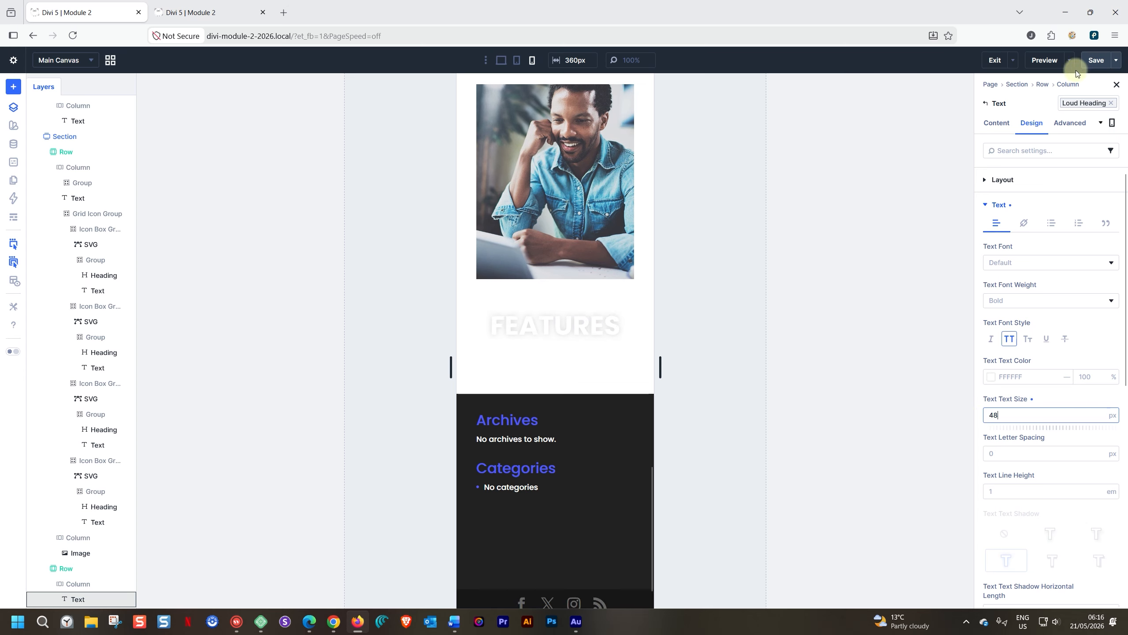
# Step: Update the Loud Heading preset with the FEATURES text's phone size across the site and save the page
pyautogui.click(1078, 110)
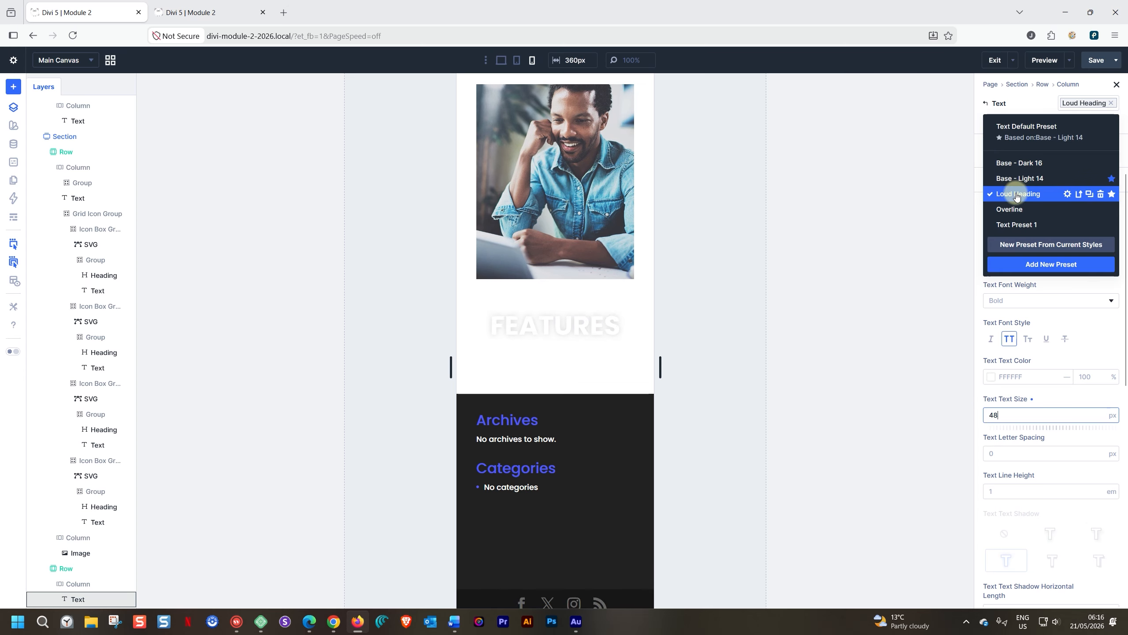
pyautogui.click(1077, 195)
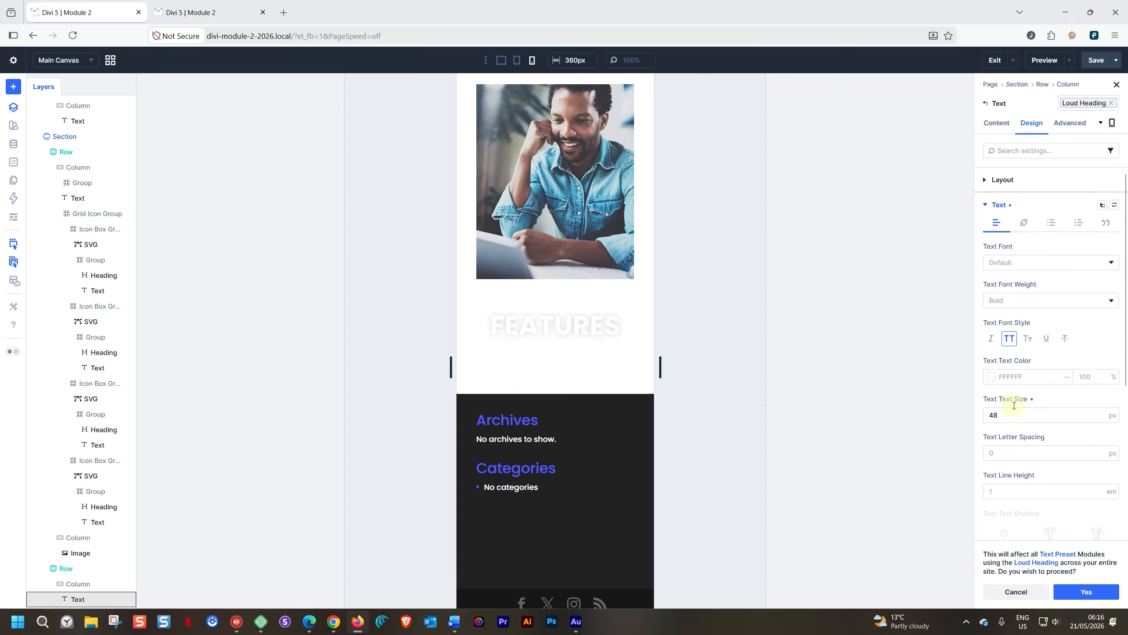
pyautogui.click(1086, 591)
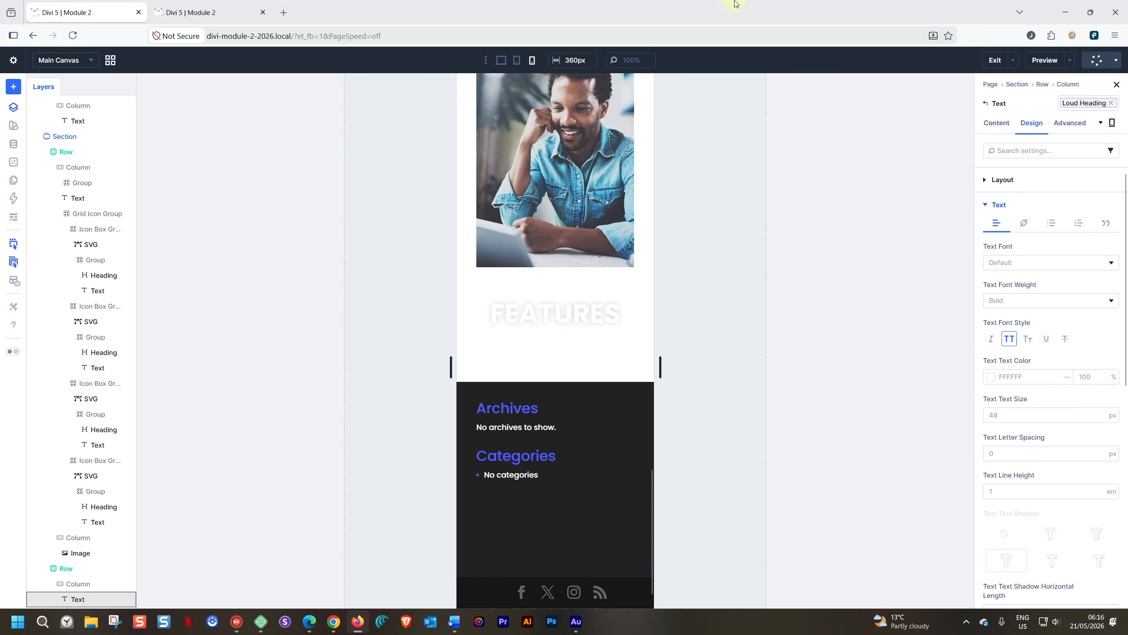
# Step: Reload the multi-device front-end preview and check the ABOUT and FEATURES texts and the other sections at each screen size
pyautogui.click(209, 13)
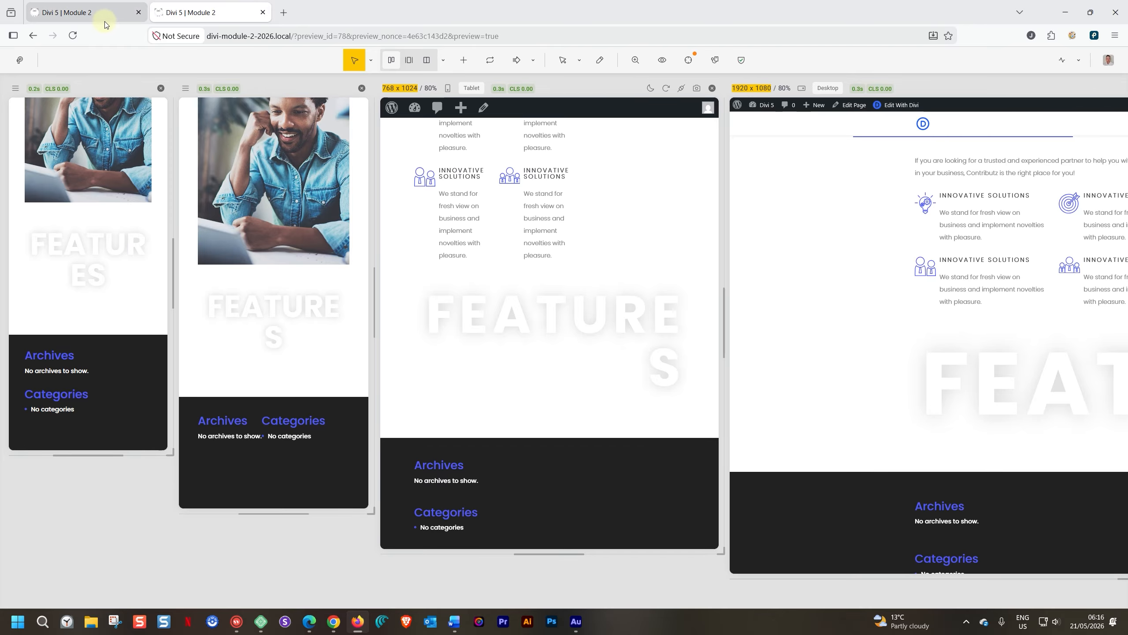
pyautogui.click(80, 37)
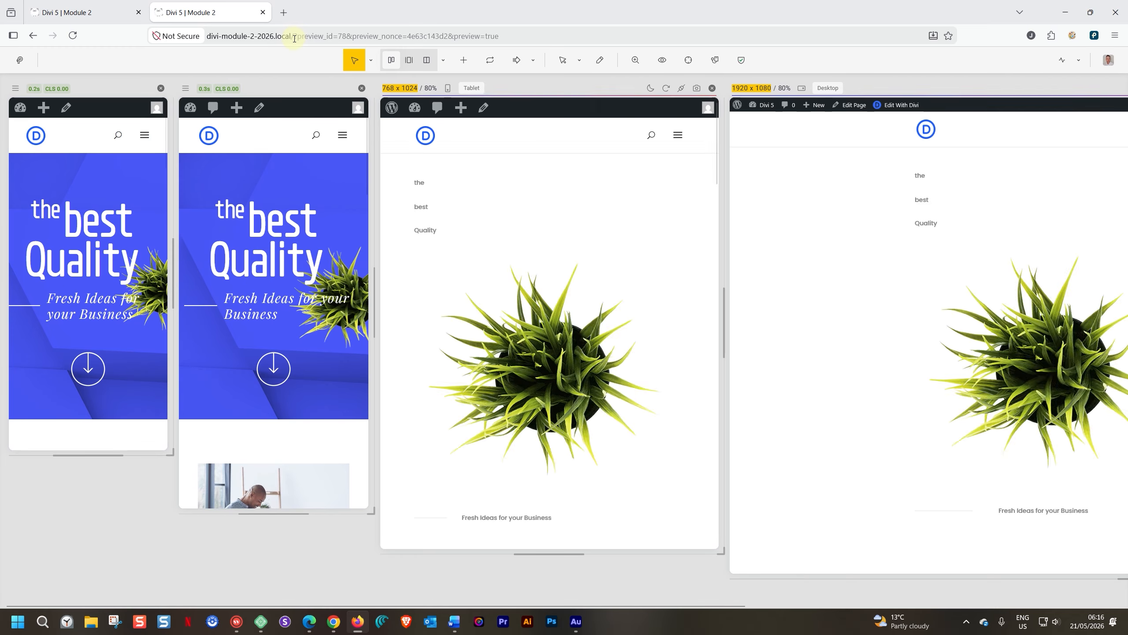
pyautogui.scroll(-5, 462, 271)
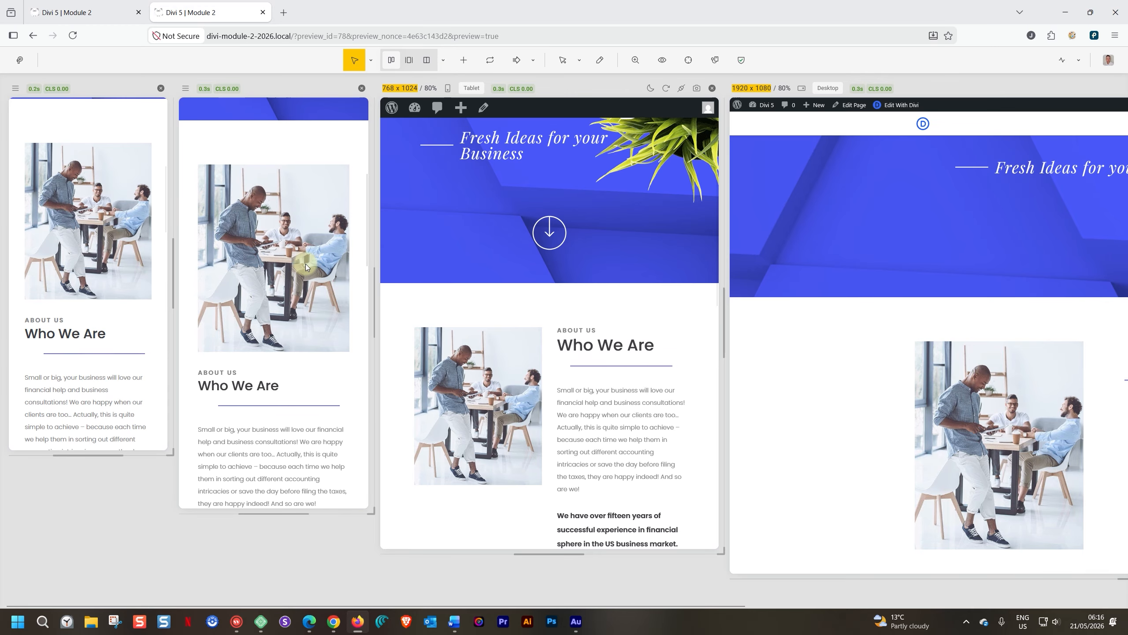
pyautogui.scroll(-3, 306, 264)
pyautogui.scroll(-5, 305, 266)
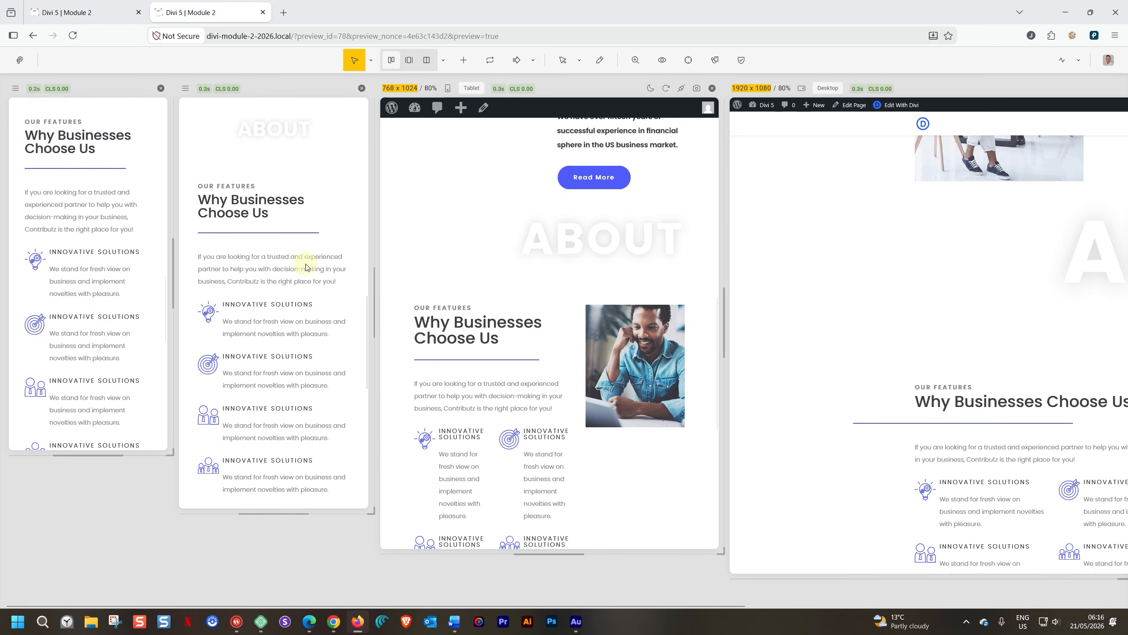
pyautogui.scroll(-8, 305, 266)
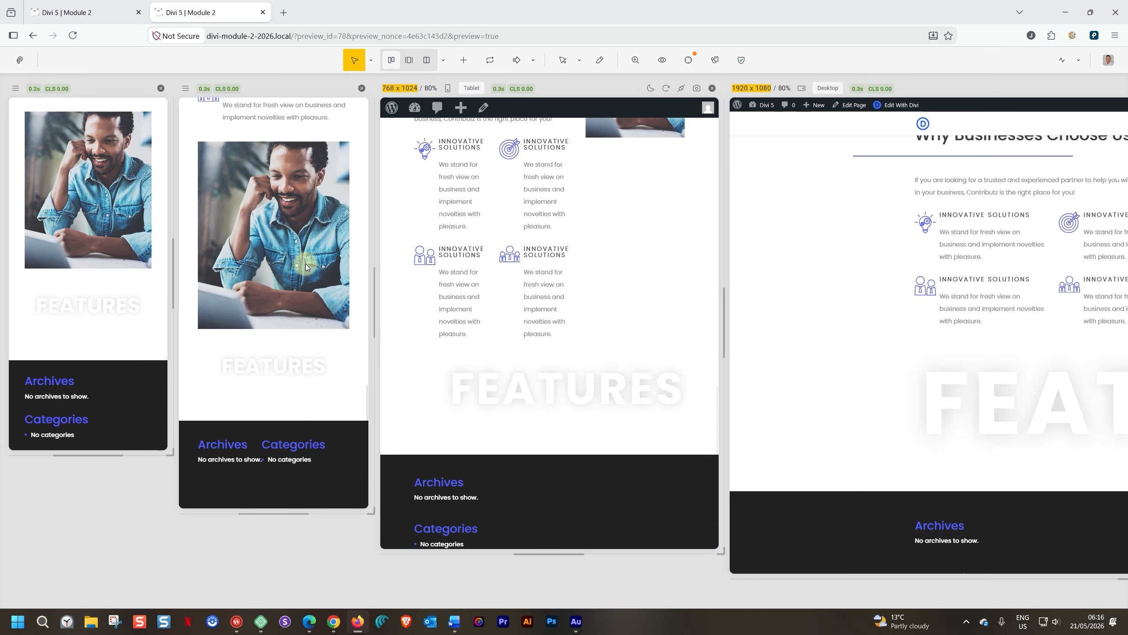
pyautogui.scroll(10, 306, 264)
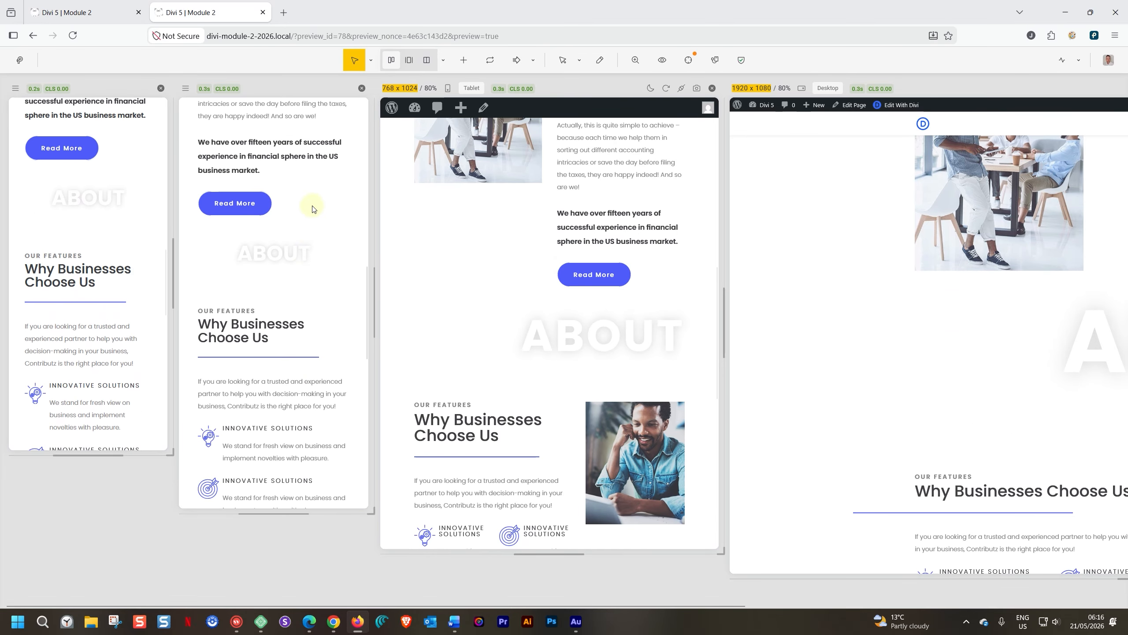
pyautogui.scroll(2, 102, 194)
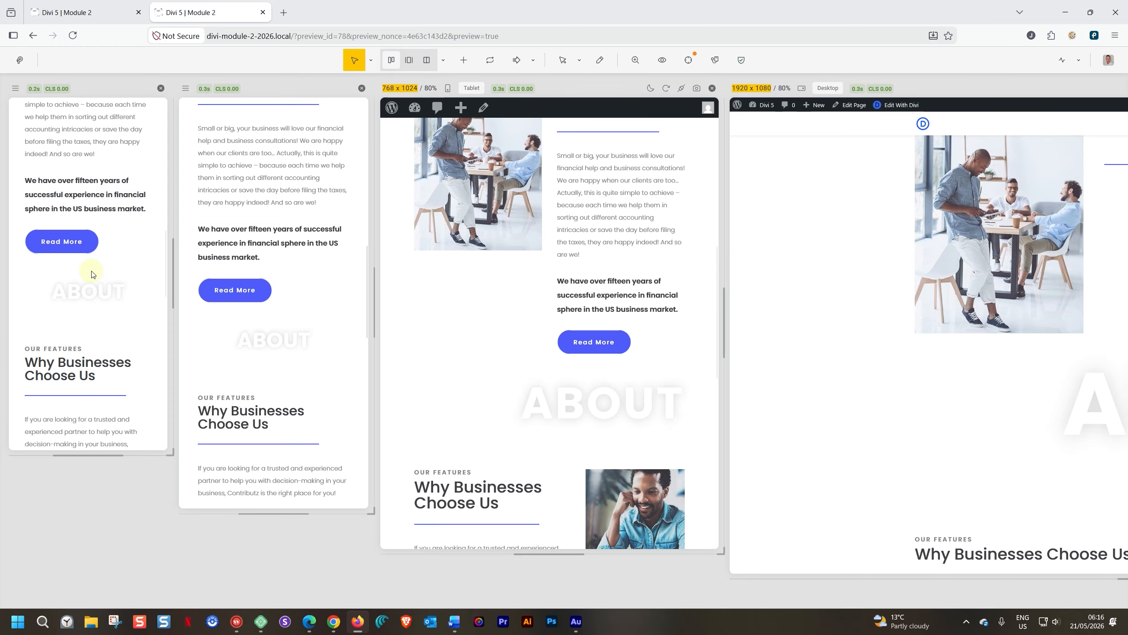
pyautogui.scroll(-10, 92, 274)
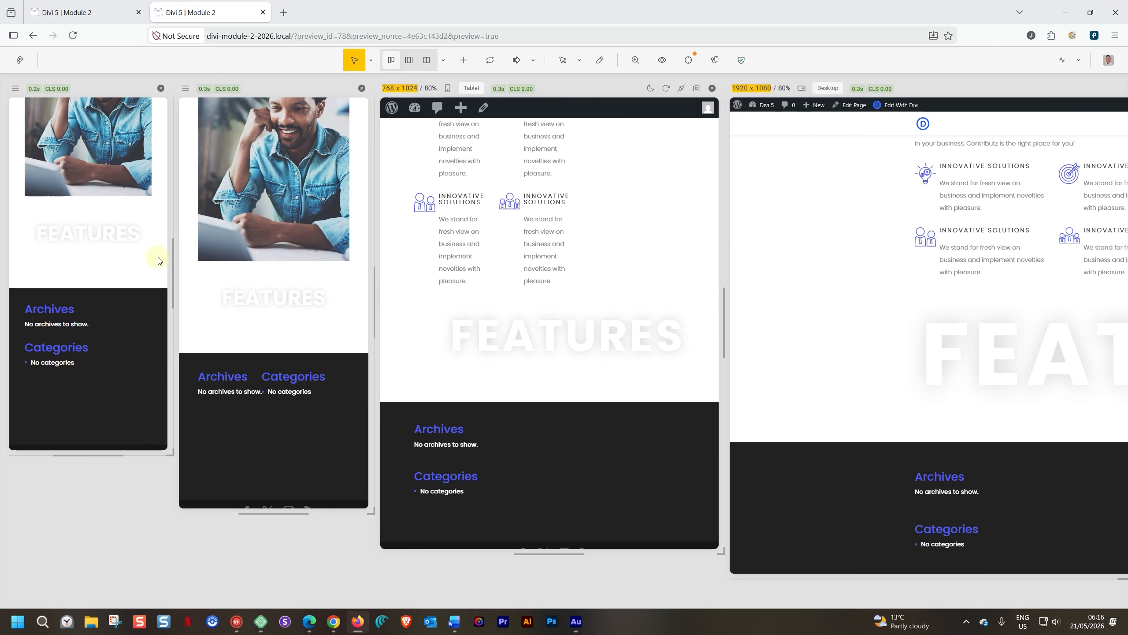
pyautogui.scroll(10, 264, 265)
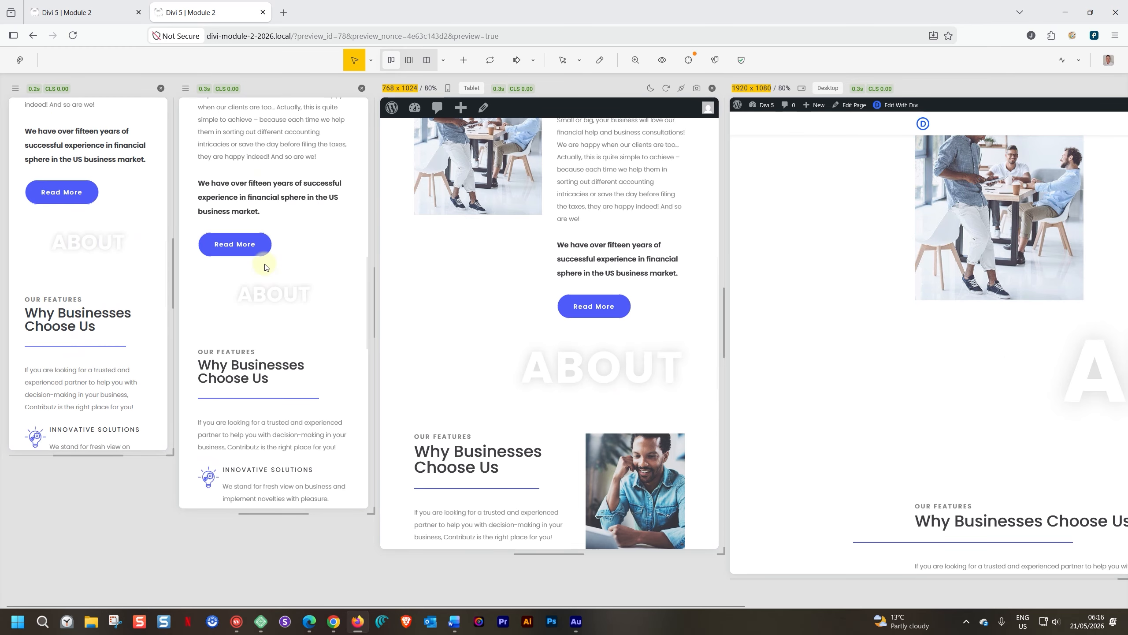
pyautogui.scroll(2, 265, 267)
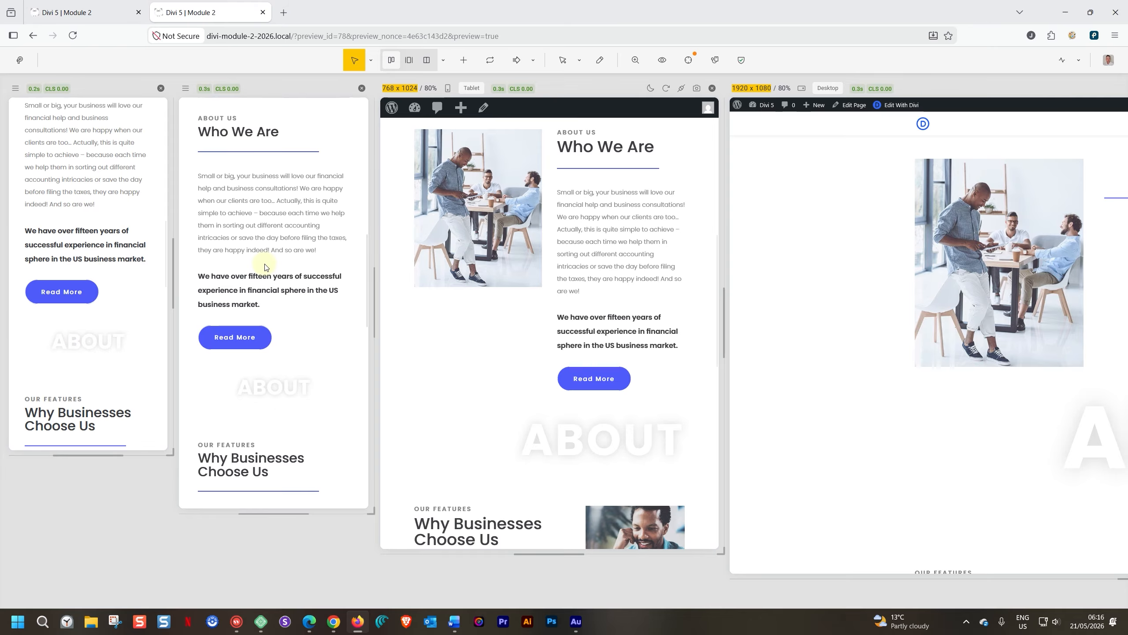
pyautogui.scroll(3, 265, 266)
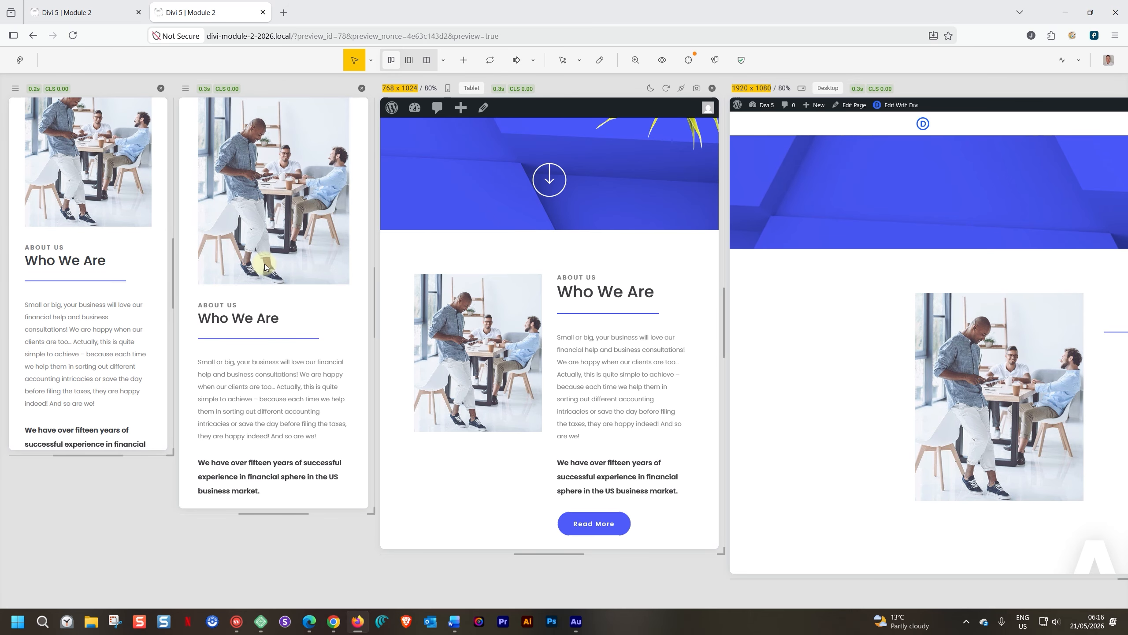
pyautogui.scroll(4, 266, 267)
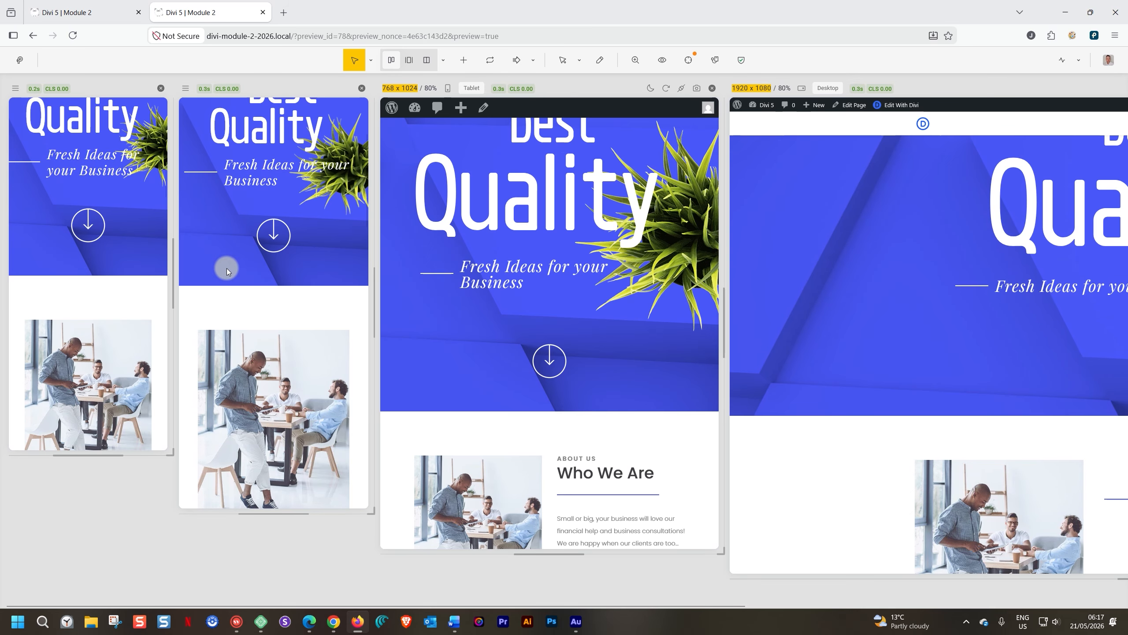